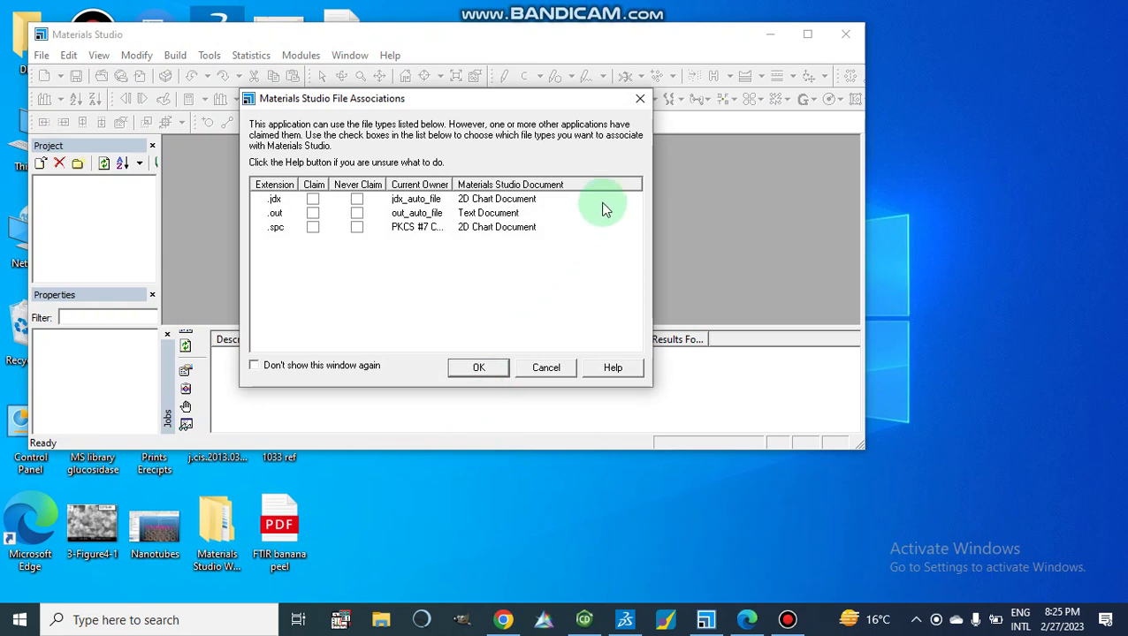
# Dismiss the file associations notice and create a new project named "CNTS ads" in the Materials Studio Projects folder
pyautogui.click(640, 100)
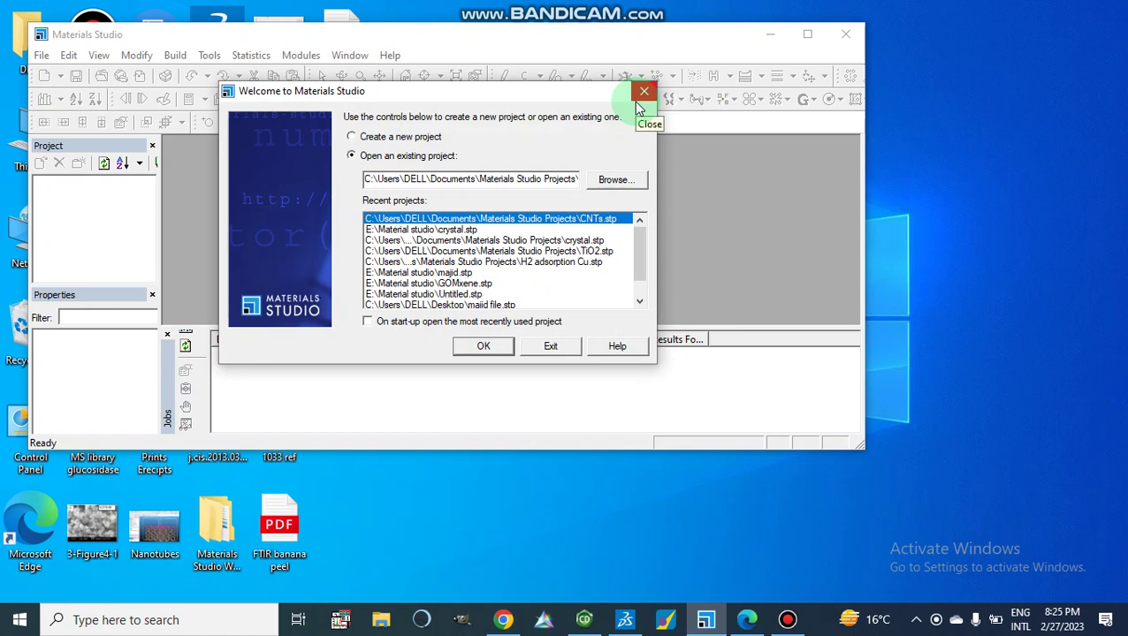
pyautogui.click(641, 265)
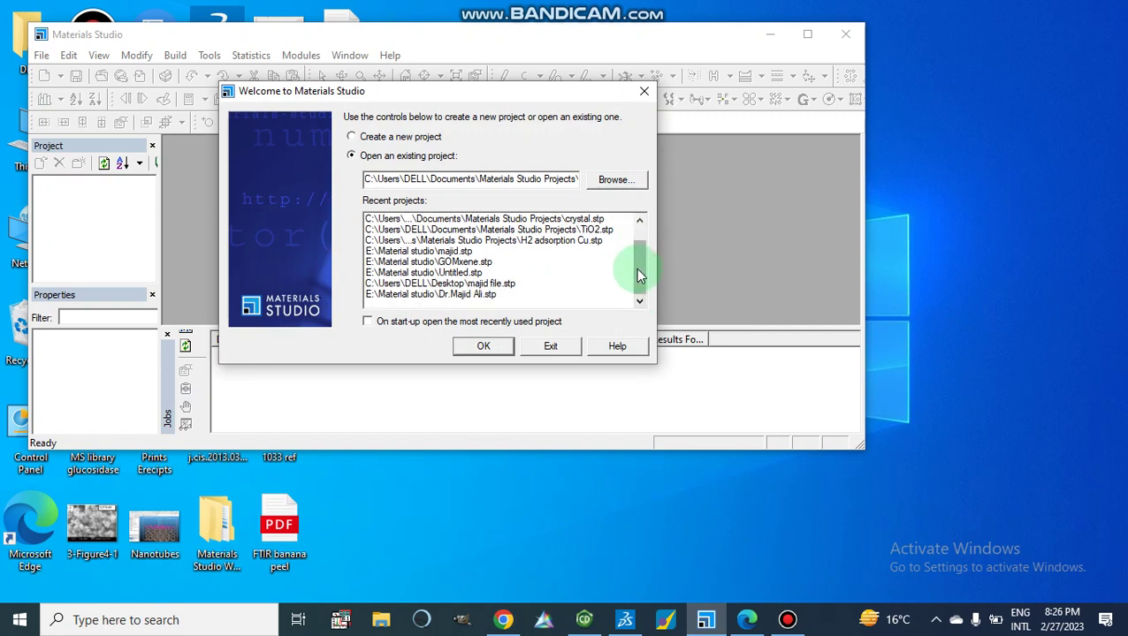
pyautogui.moveTo(639, 271); pyautogui.dragTo(640, 246)
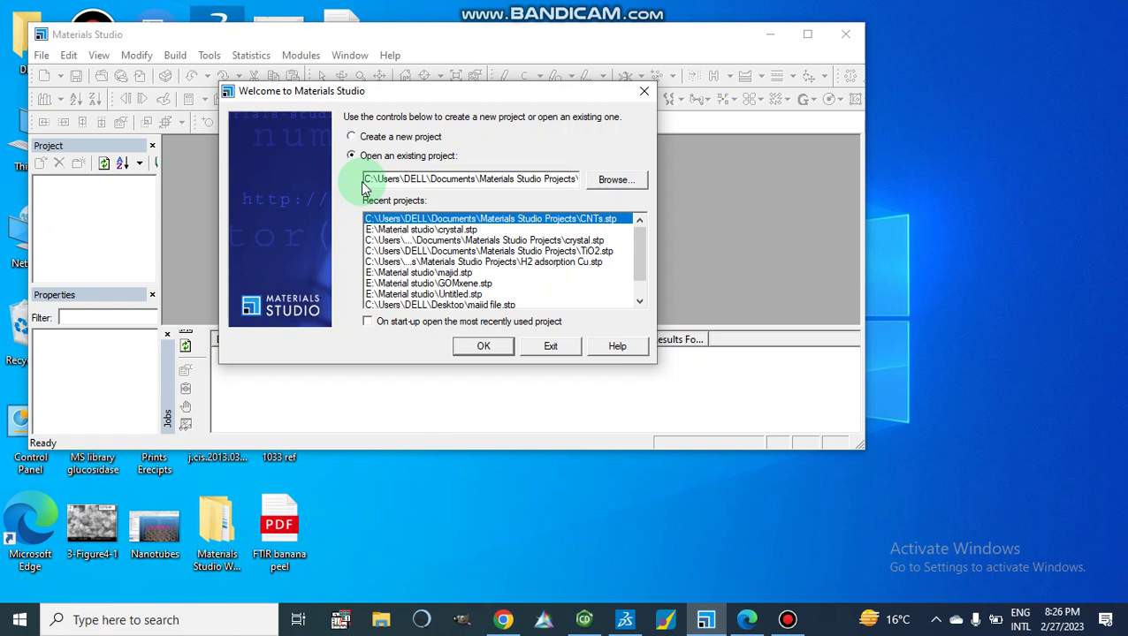
pyautogui.click(352, 138)
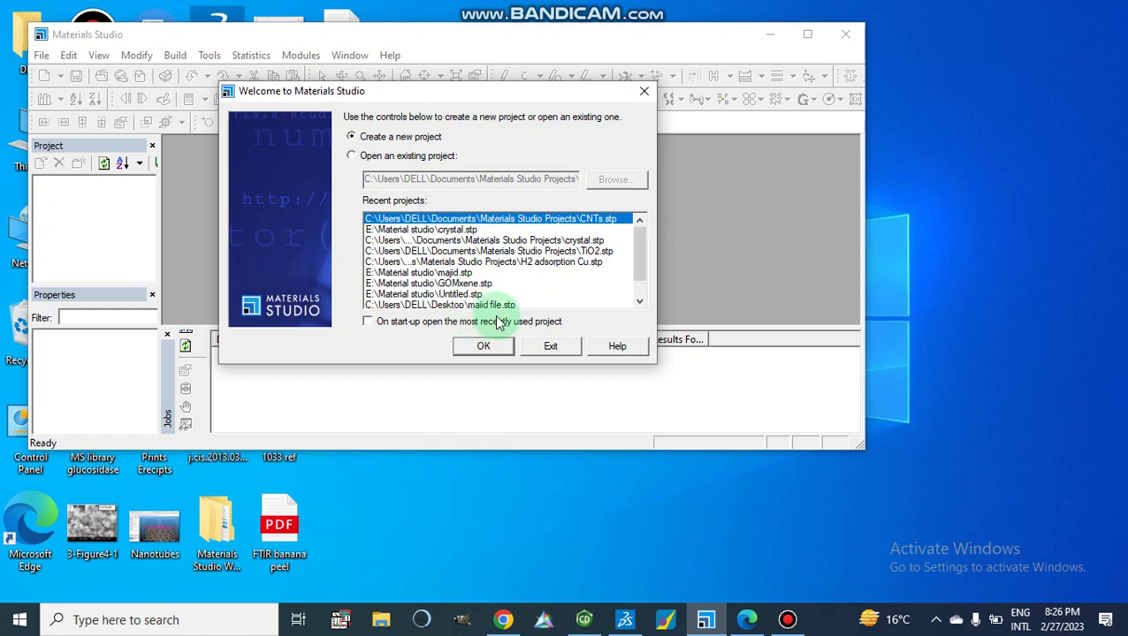
pyautogui.click(478, 348)
pyautogui.click(478, 348)
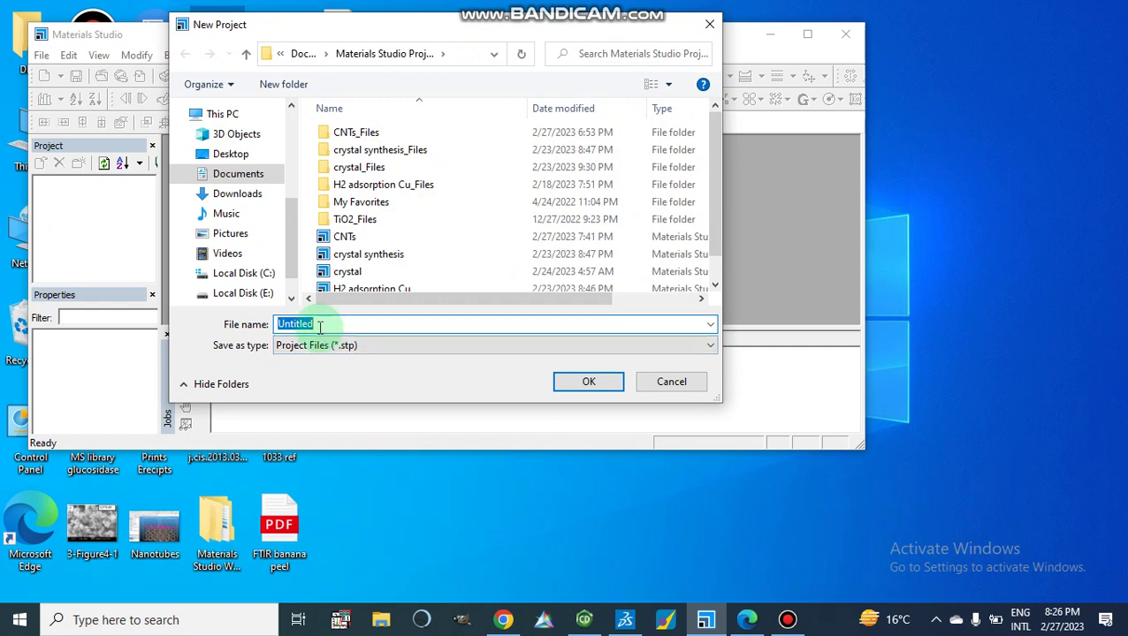
pyautogui.write('C')
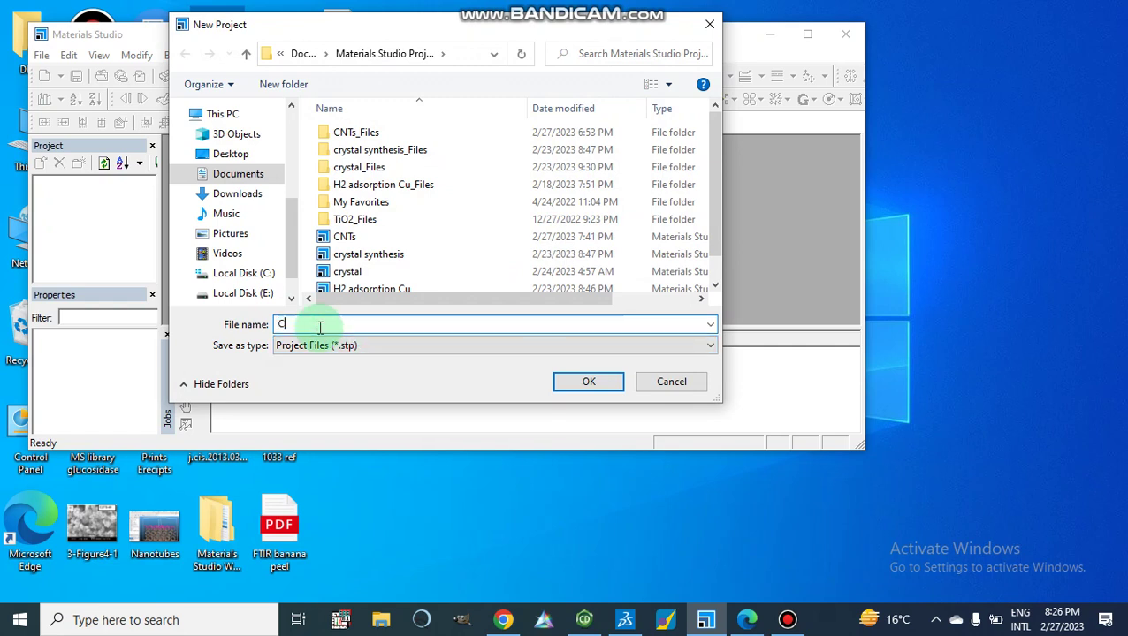
pyautogui.write('NTS ad')
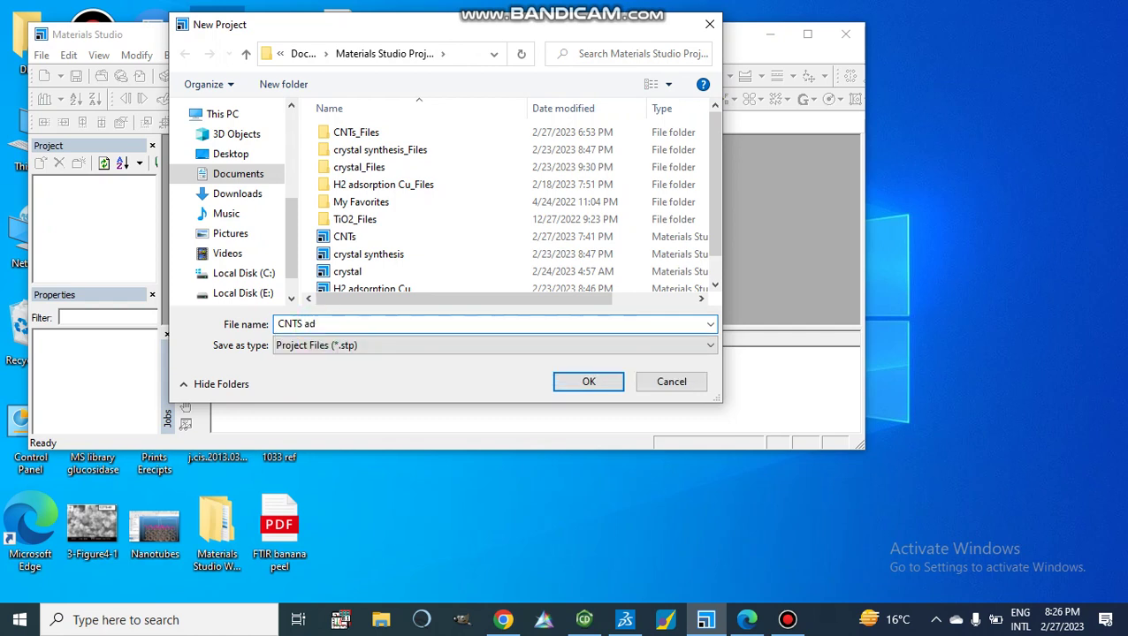
pyautogui.write('s')
pyautogui.click(586, 383)
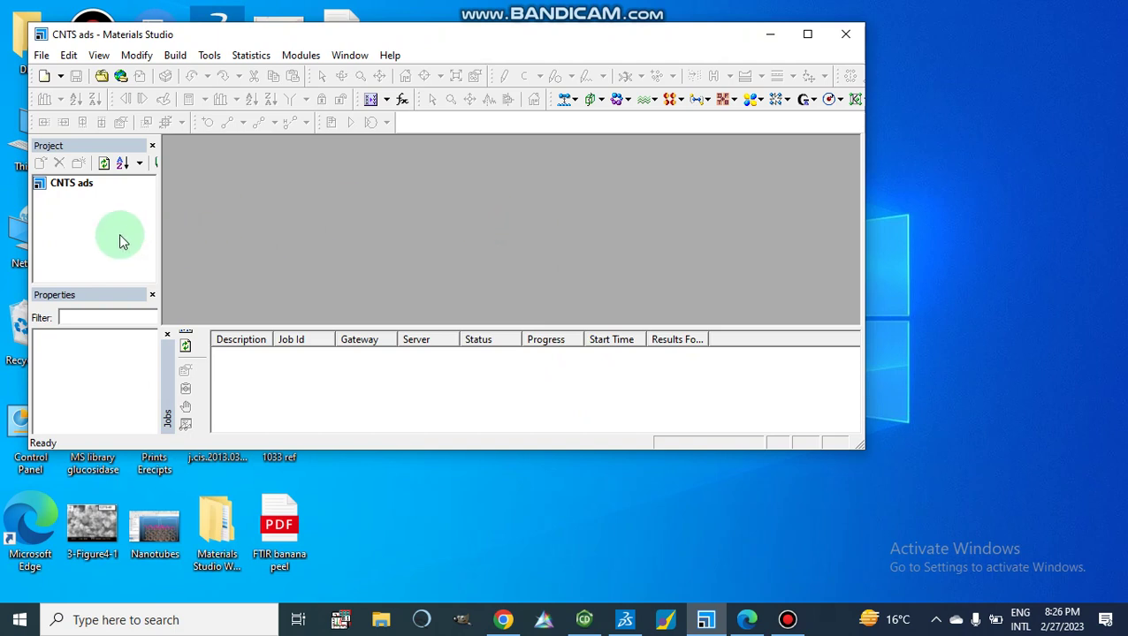
# Add a new 3D Atomistic document to the project and maximize both the application and the document window
pyautogui.click(46, 78)
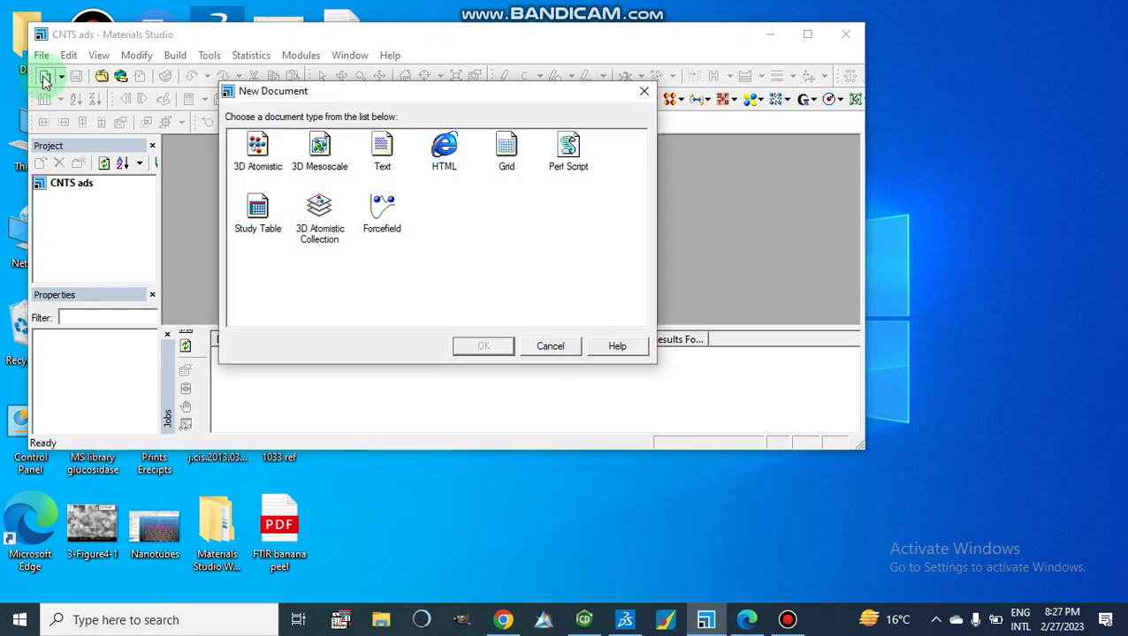
pyautogui.doubleClick(257, 147)
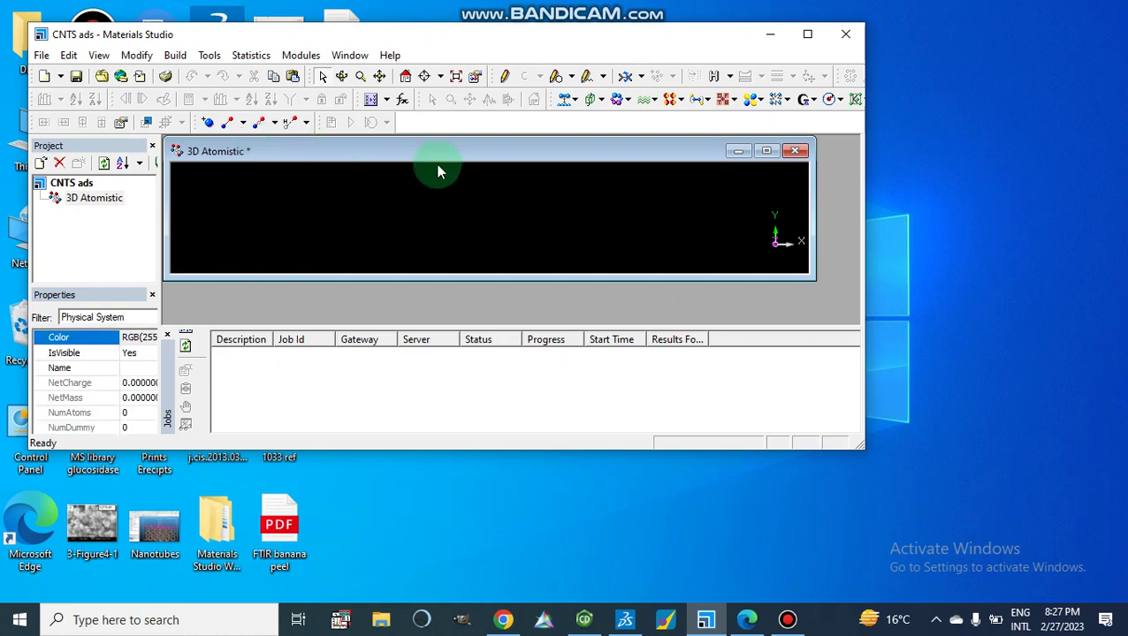
pyautogui.click(806, 33)
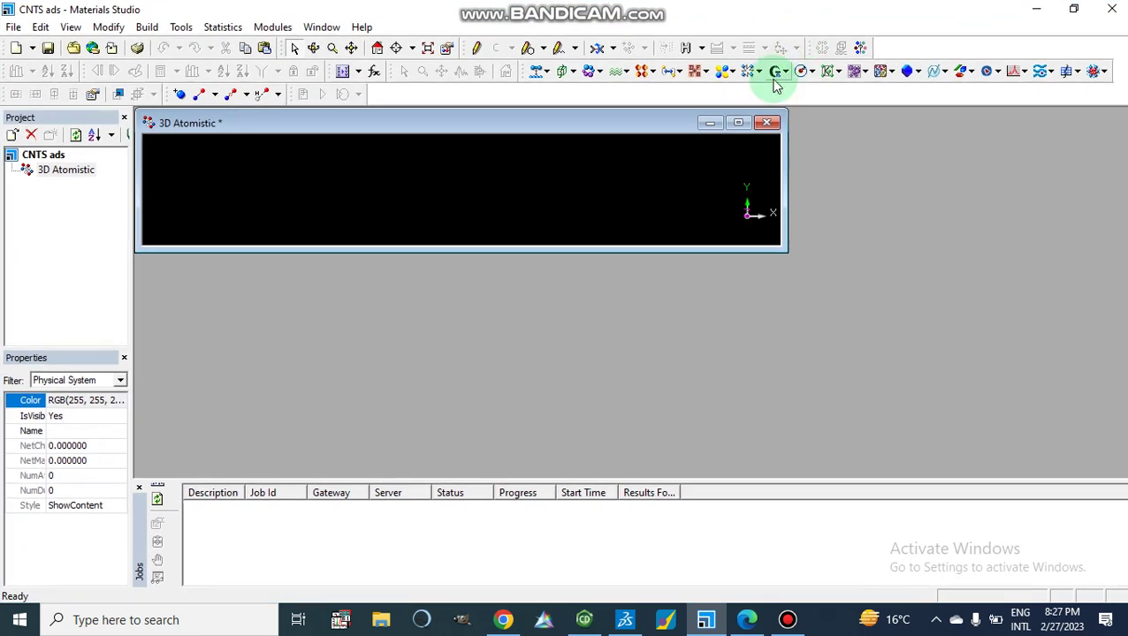
pyautogui.click(738, 123)
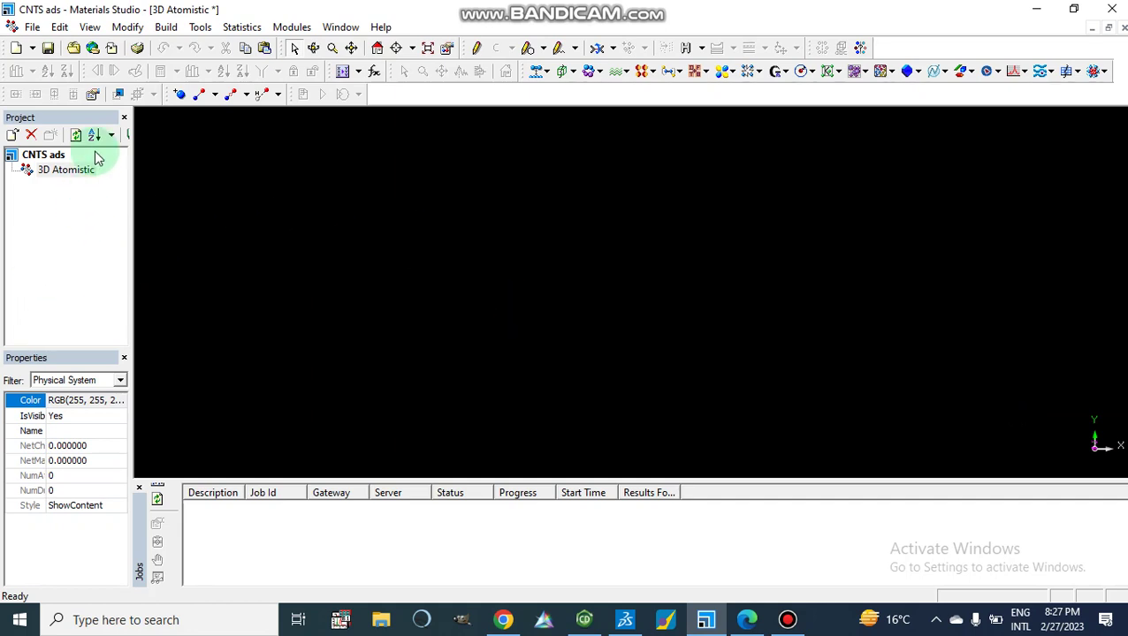
# Import the 6_6 nanotube structure from the nanotubes folder of the Structures library
pyautogui.click(32, 28)
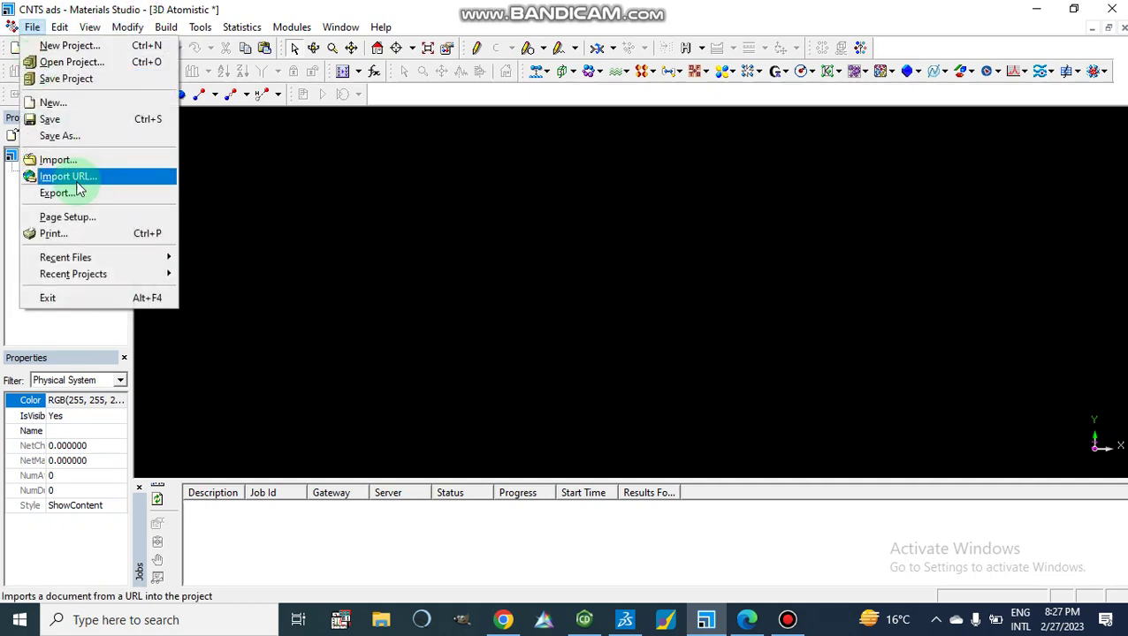
pyautogui.click(58, 161)
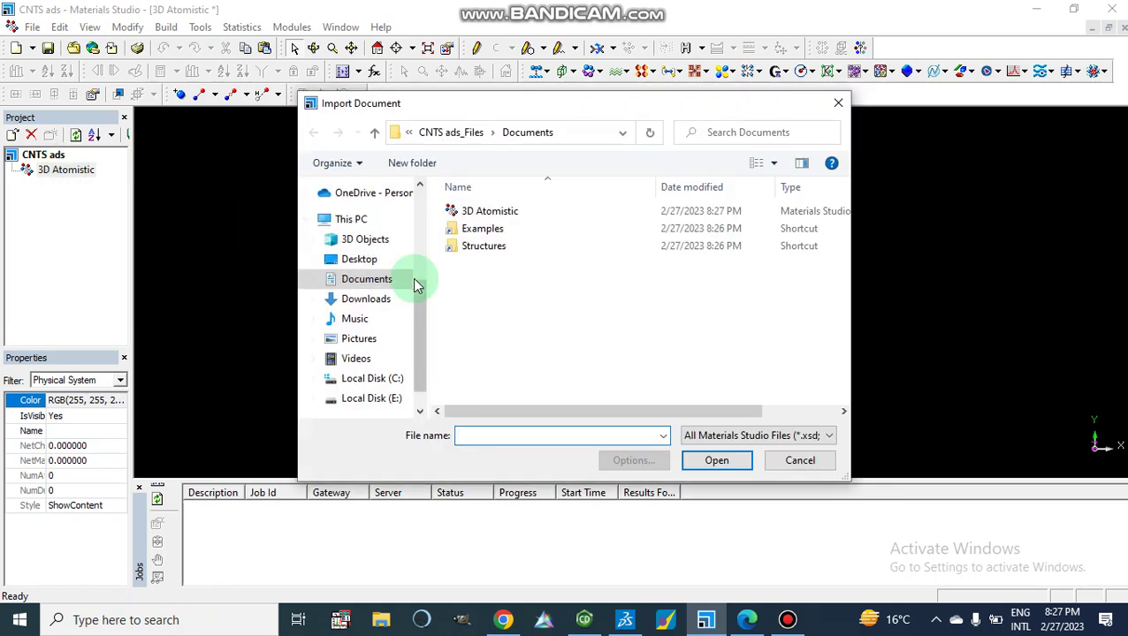
pyautogui.doubleClick(483, 254)
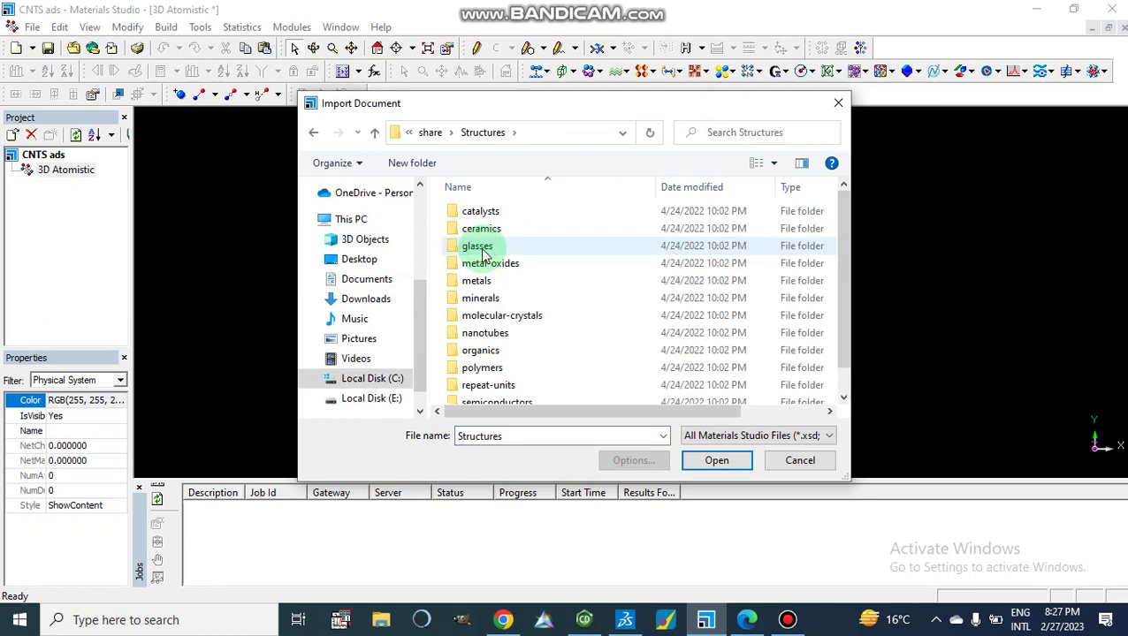
pyautogui.doubleClick(477, 340)
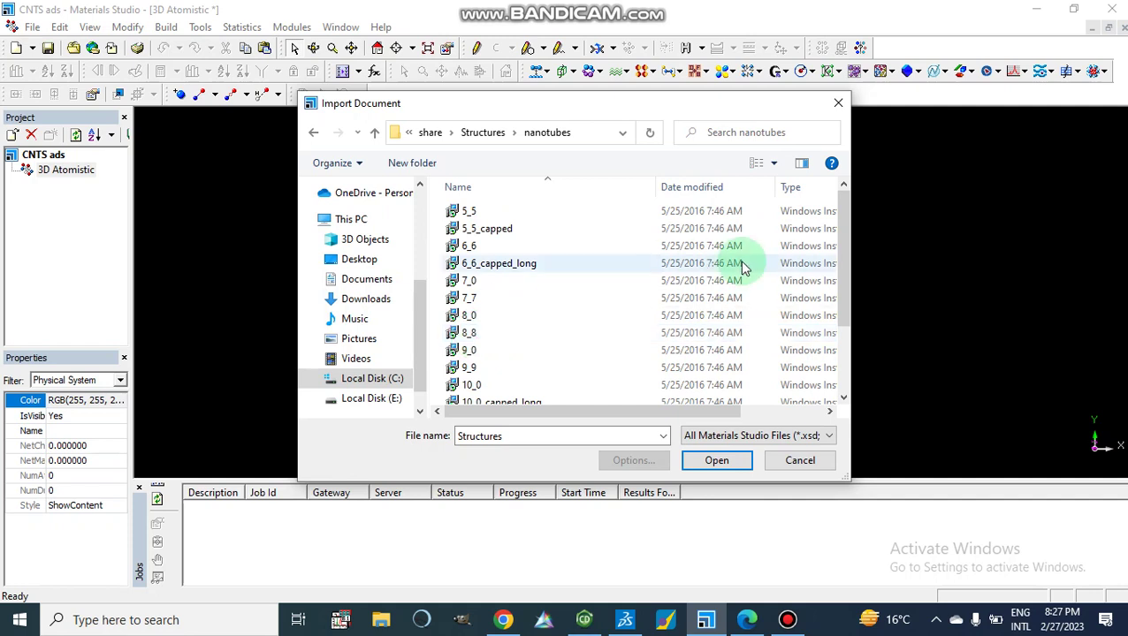
pyautogui.moveTo(844, 221)
pyautogui.mouseDown()
pyautogui.moveTo(847, 312)
pyautogui.moveTo(841, 228)
pyautogui.mouseUp()
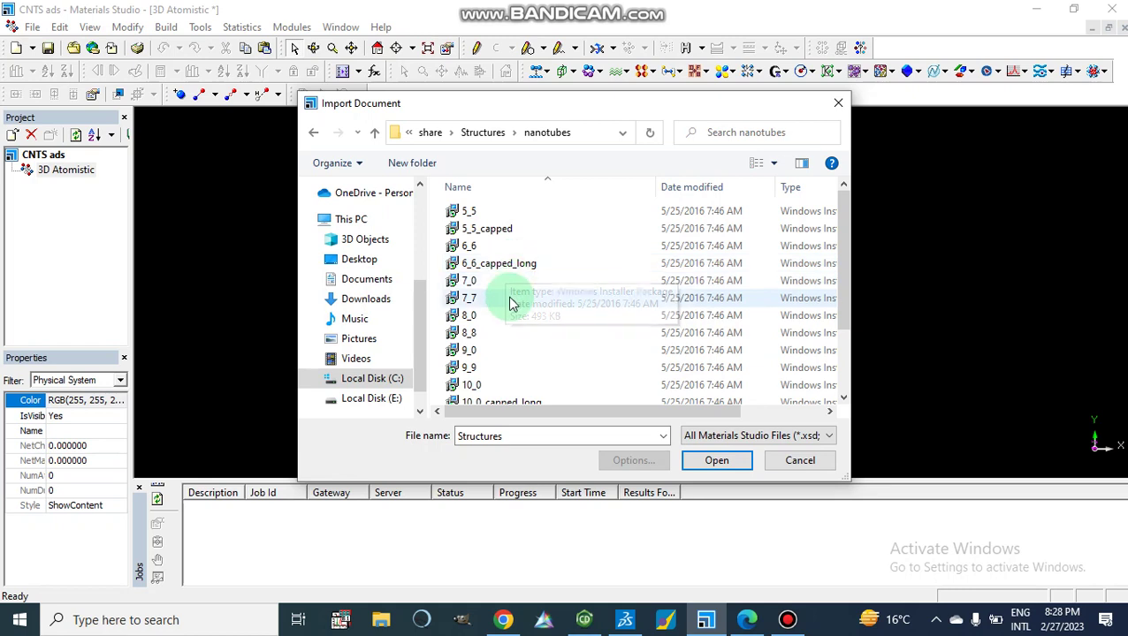
pyautogui.scroll(-1, 511, 302)
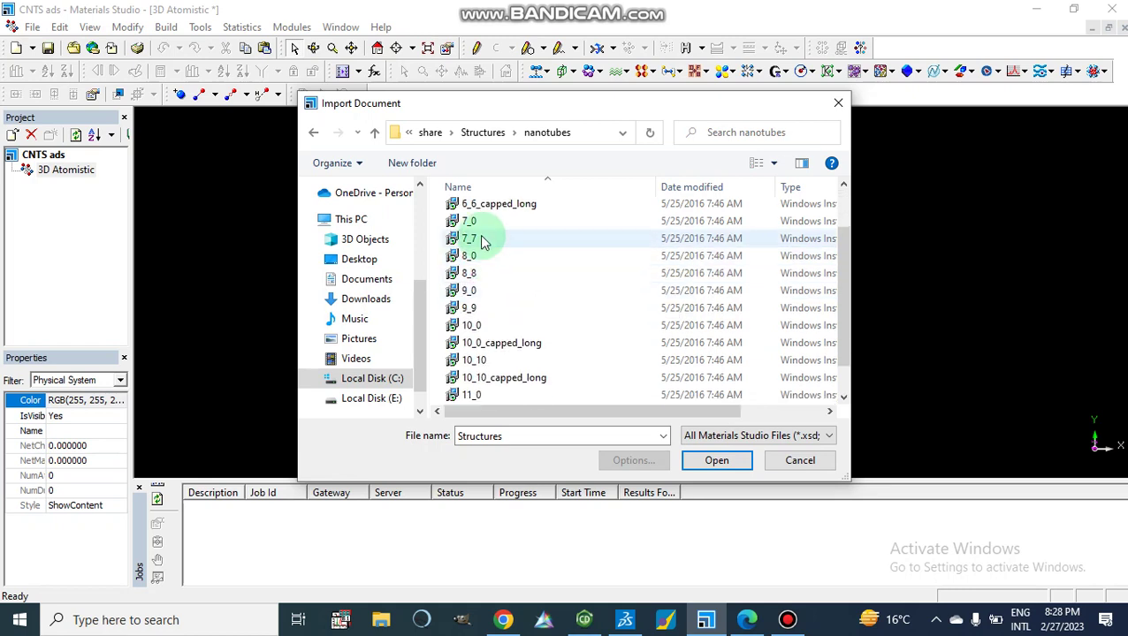
pyautogui.scroll(2, 486, 243)
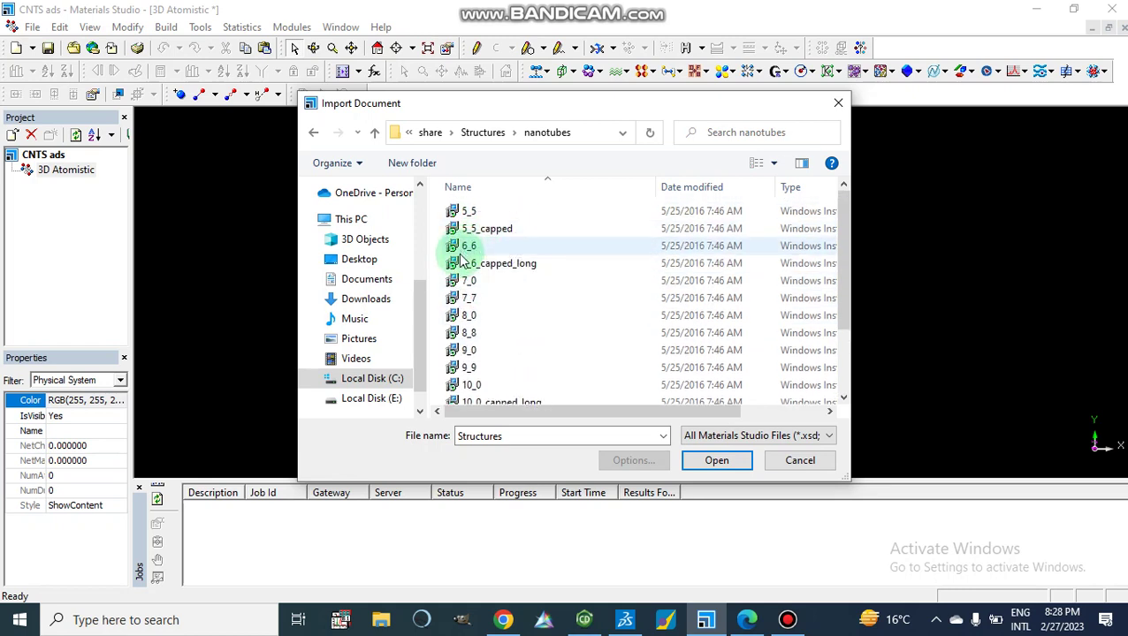
pyautogui.doubleClick(469, 246)
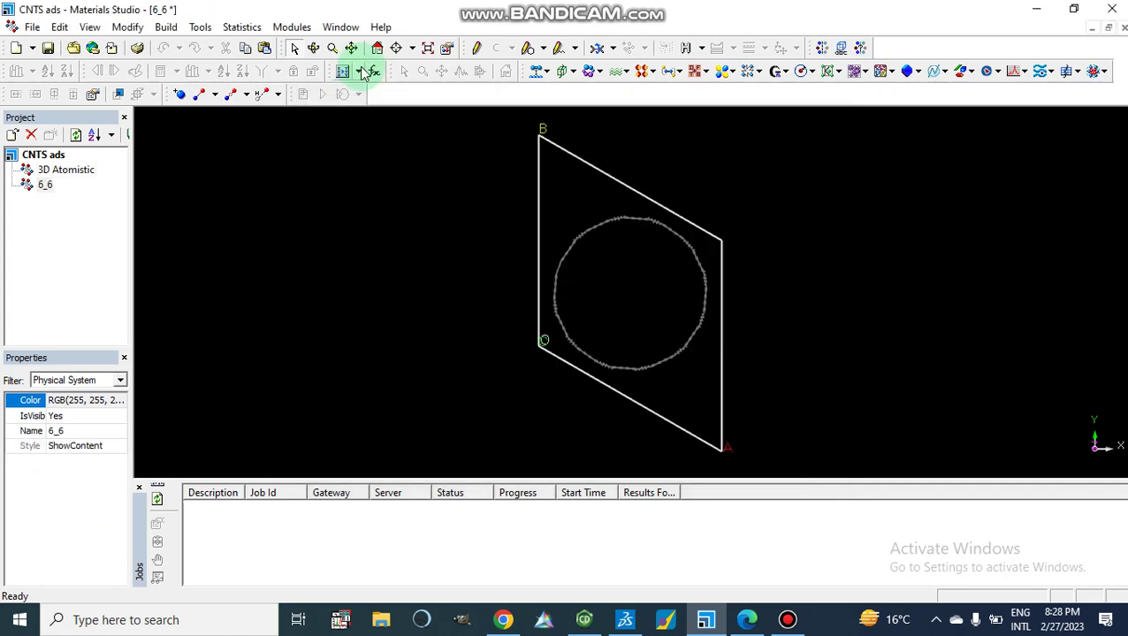
# Set the atom display style of the 6_6 nanotube to CPK
pyautogui.click(313, 50)
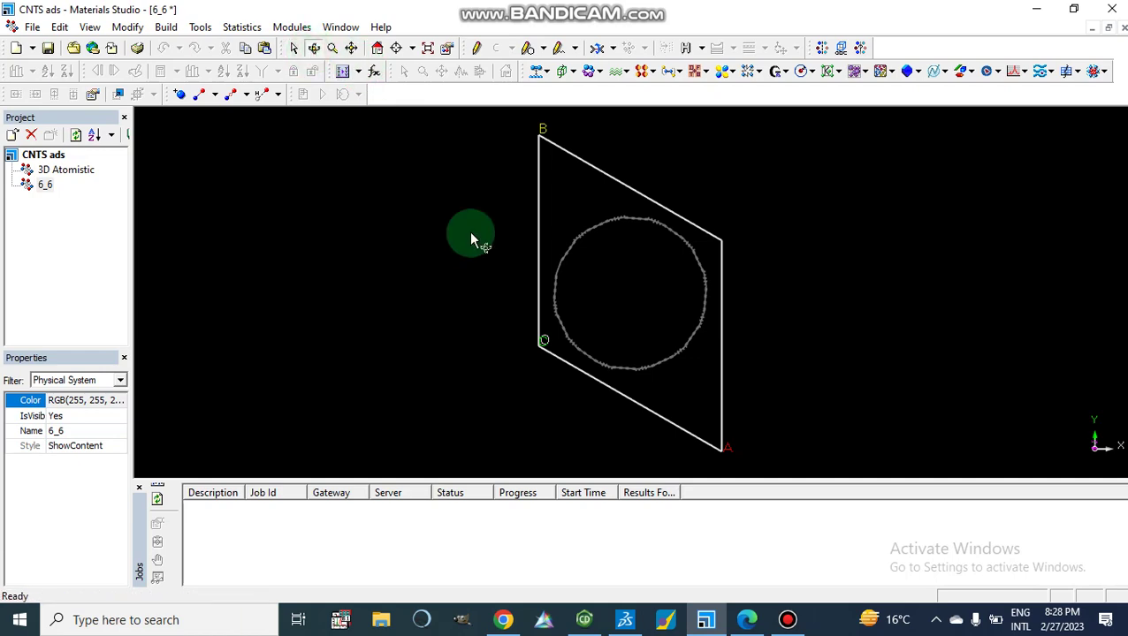
pyautogui.moveTo(806, 262); pyautogui.dragTo(468, 281)
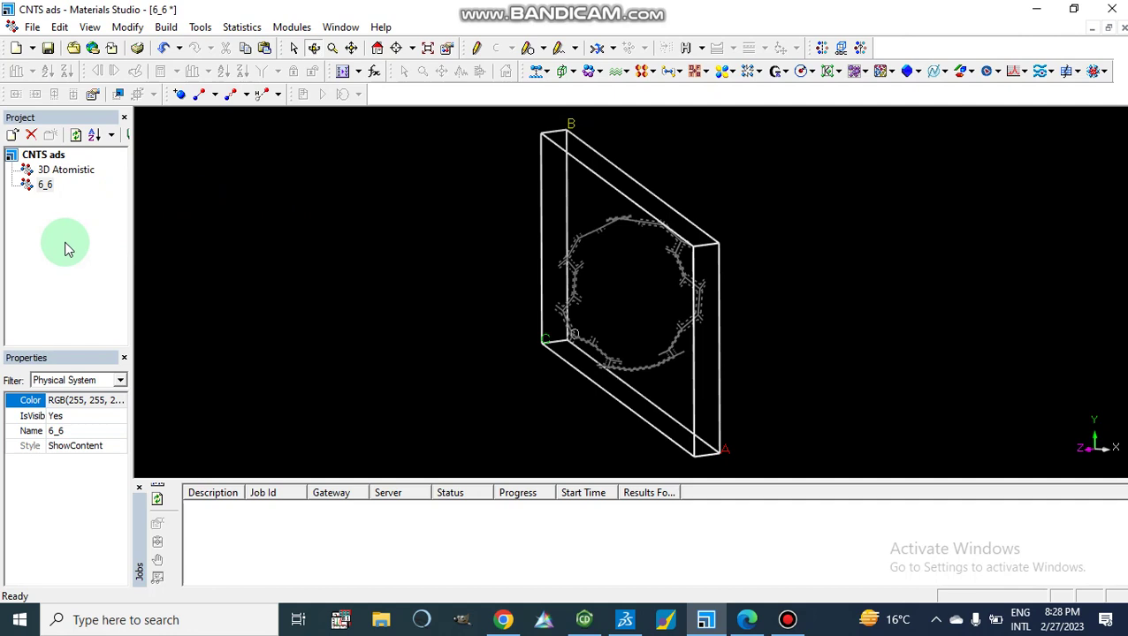
pyautogui.doubleClick(46, 187)
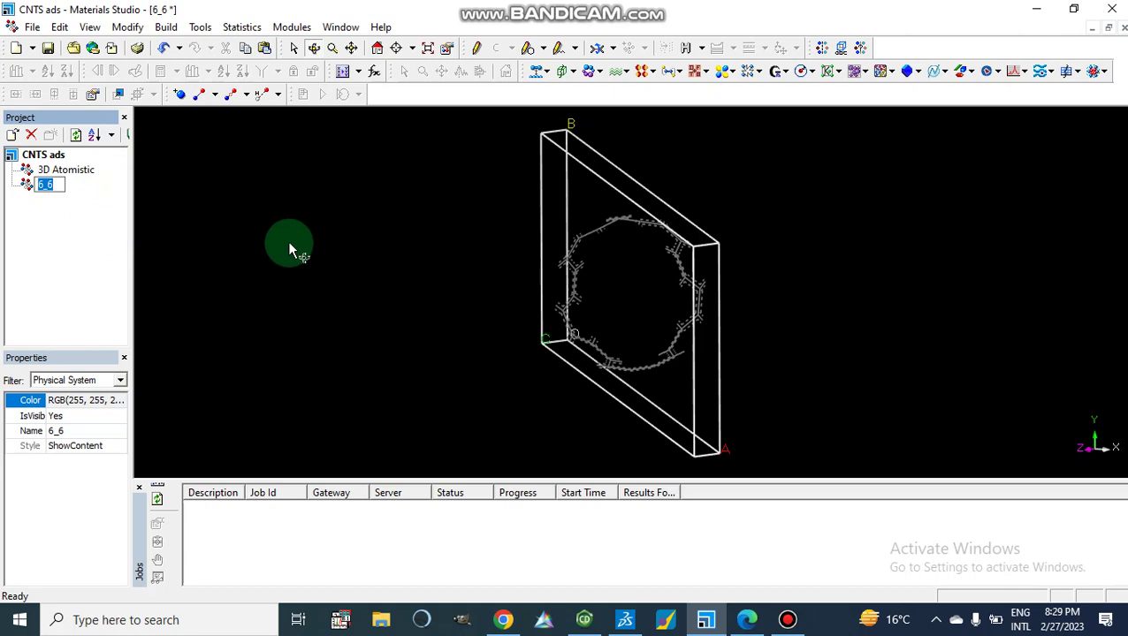
pyautogui.rightClick(289, 244)
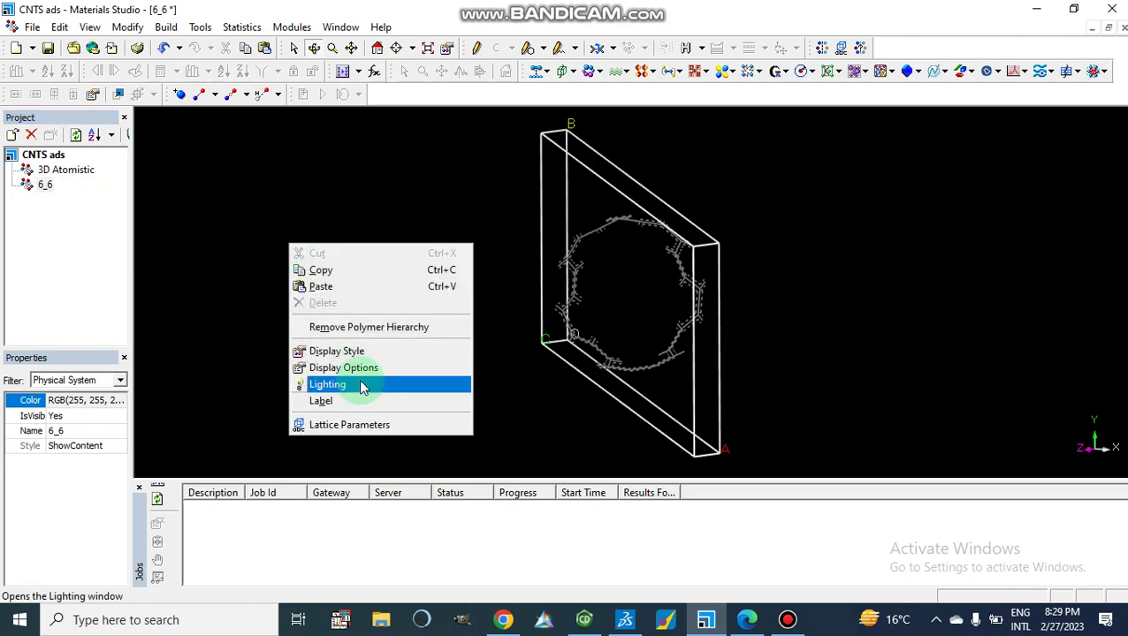
pyautogui.click(355, 351)
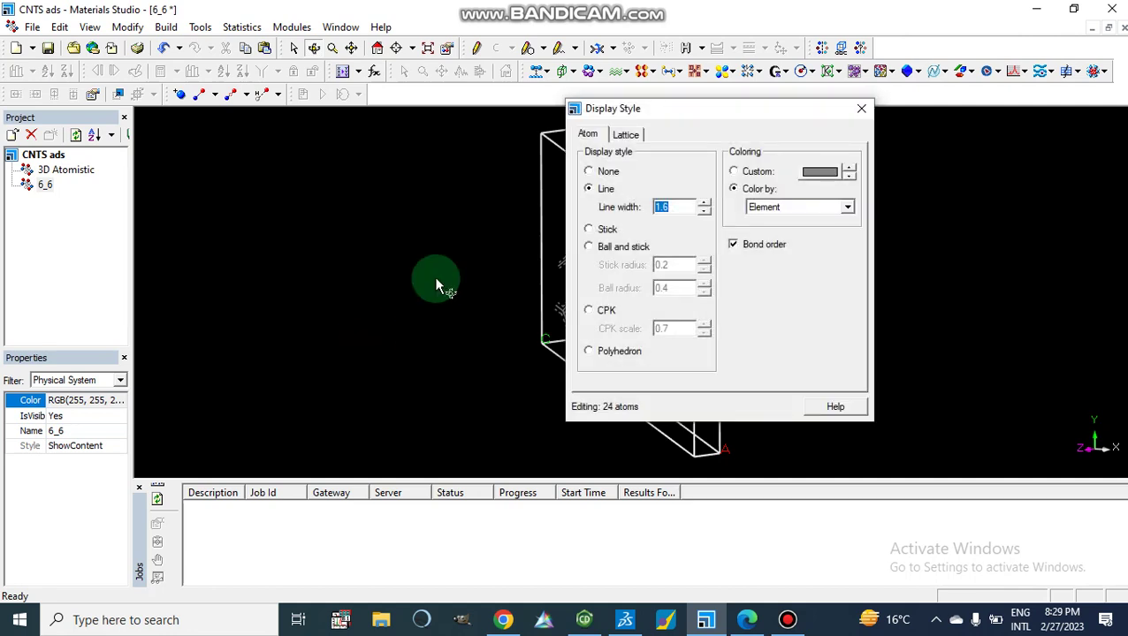
pyautogui.click(589, 312)
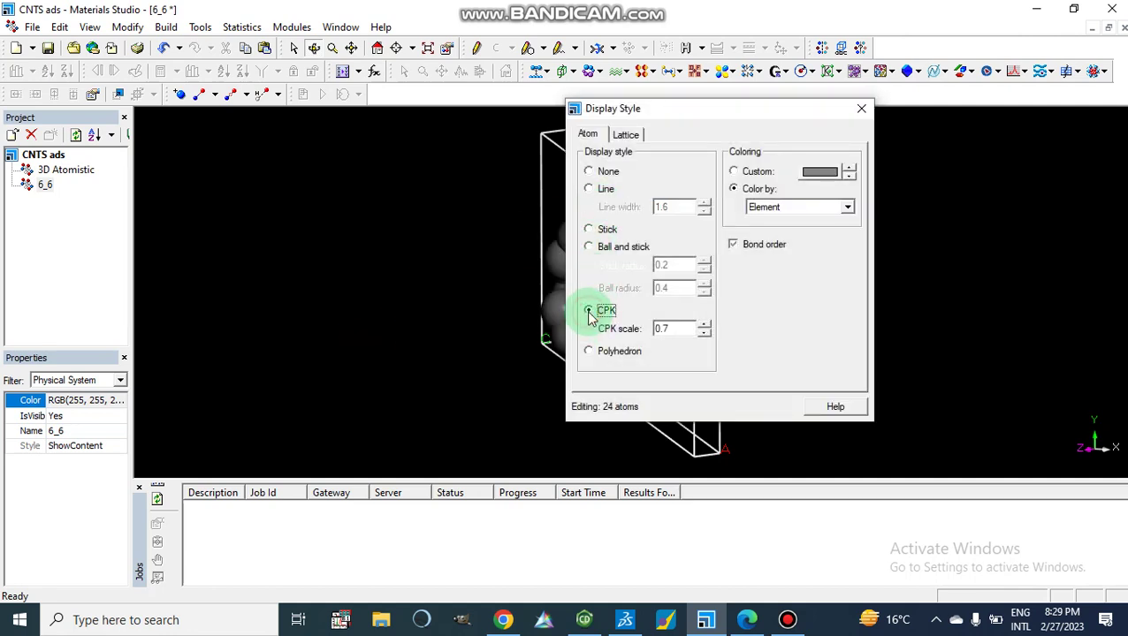
pyautogui.click(861, 108)
# Select single carbon atoms on the rim of the 6_6 nanotube and examine the ring from different angles
pyautogui.moveTo(522, 249); pyautogui.dragTo(558, 241, button='right')
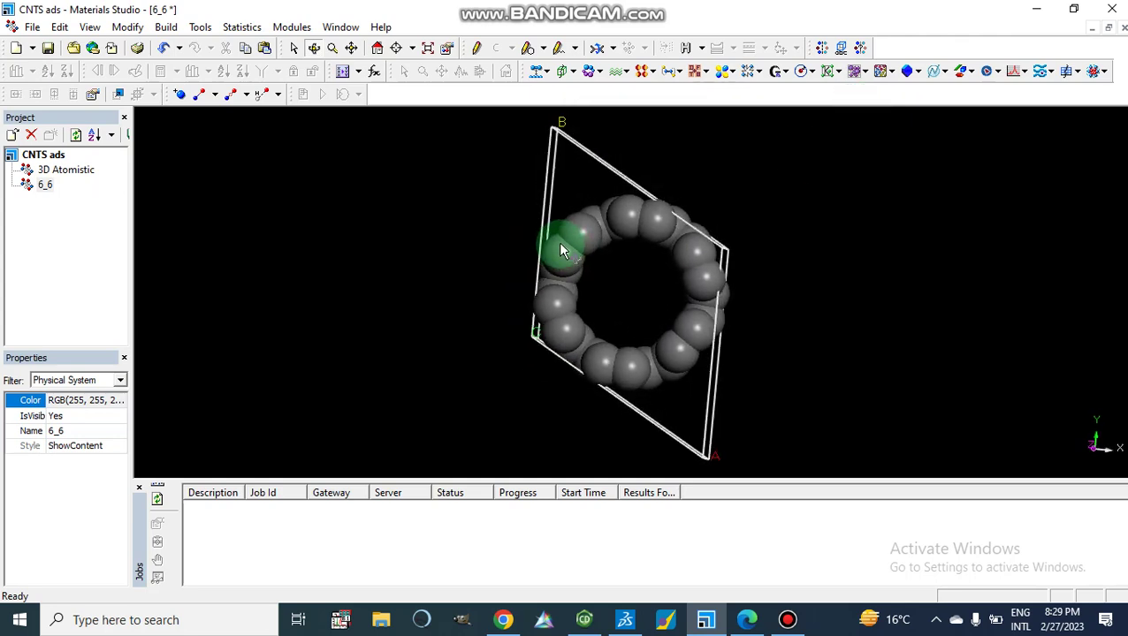
pyautogui.click(575, 239)
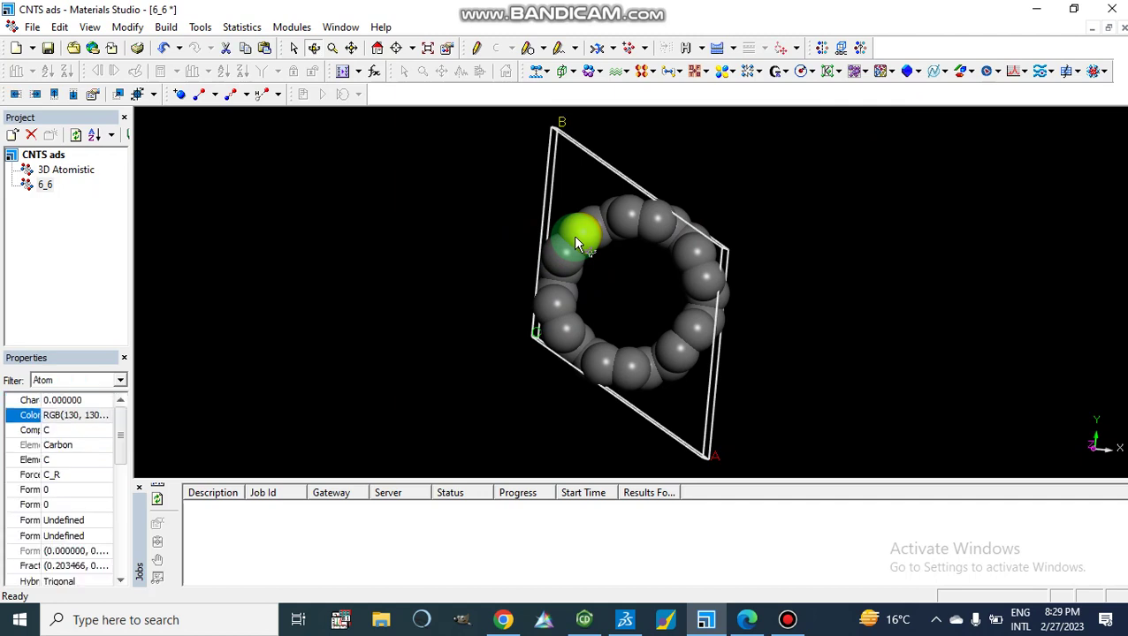
pyautogui.click(568, 258)
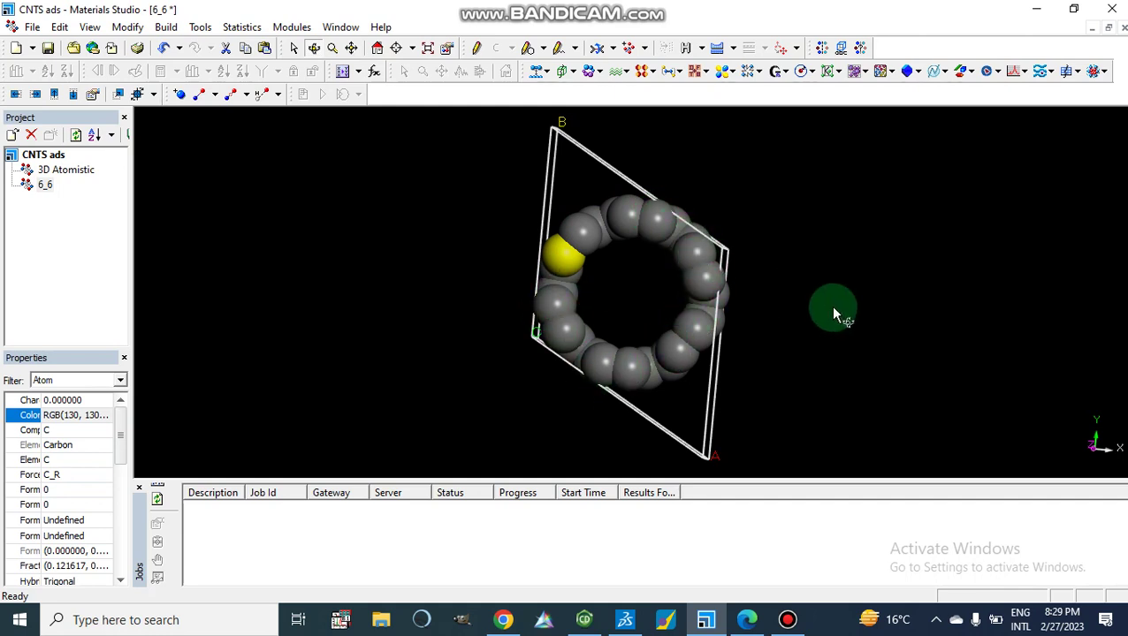
pyautogui.moveTo(838, 312); pyautogui.dragTo(675, 327, button='right')
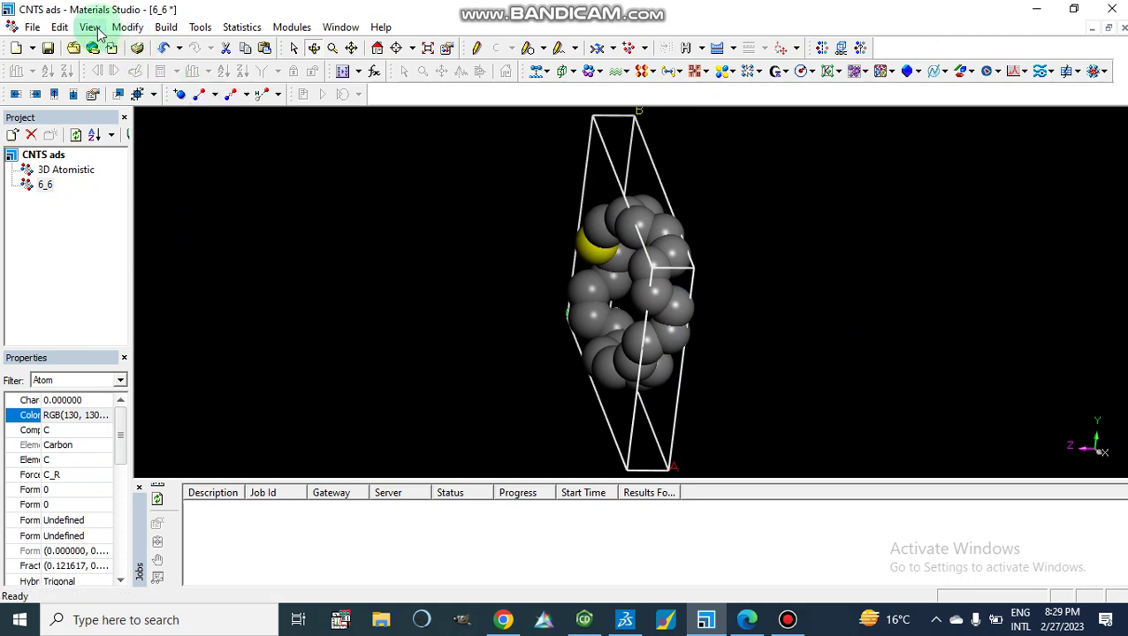
# Import the 6_6_capped_long nanotube structure from the nanotubes library folder and inspect its full length from the side
pyautogui.click(31, 29)
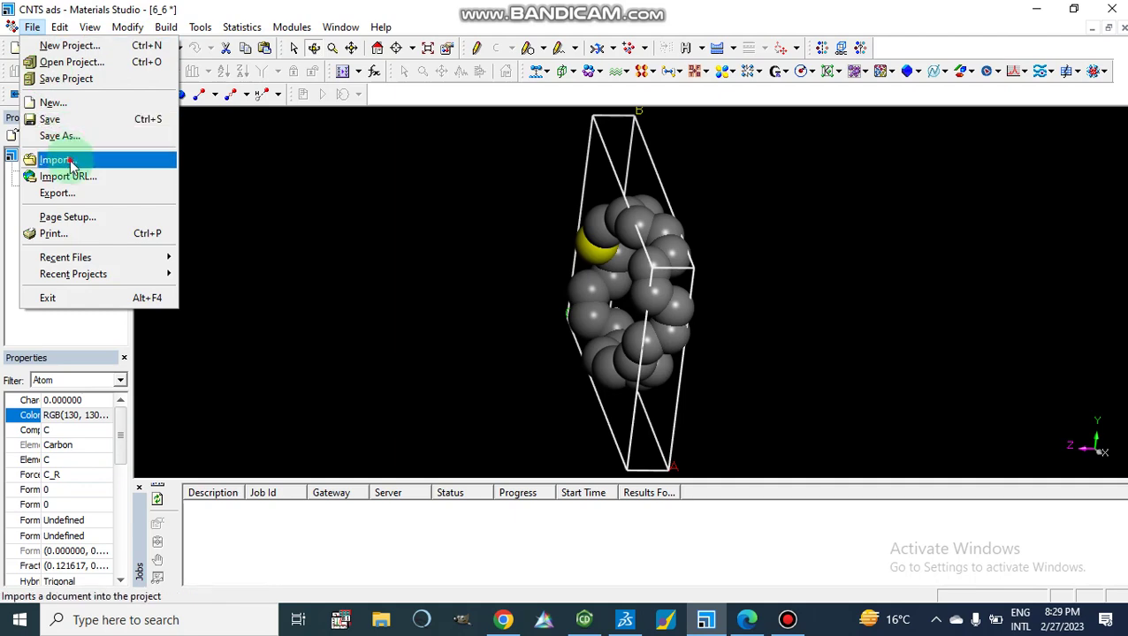
pyautogui.click(71, 161)
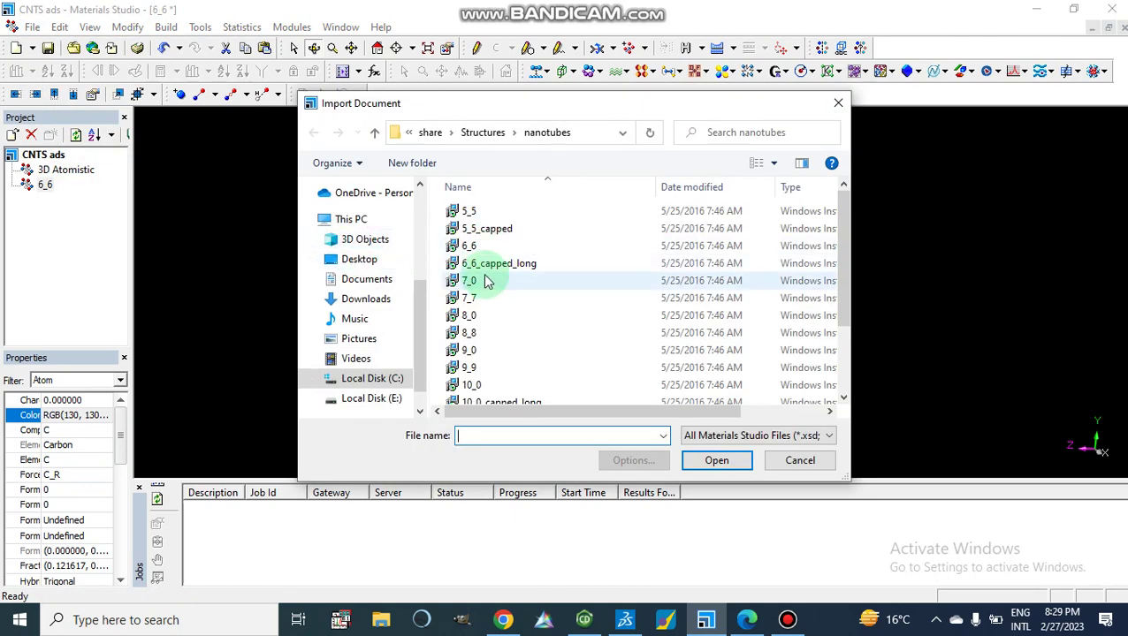
pyautogui.click(476, 265)
pyautogui.doubleClick(477, 266)
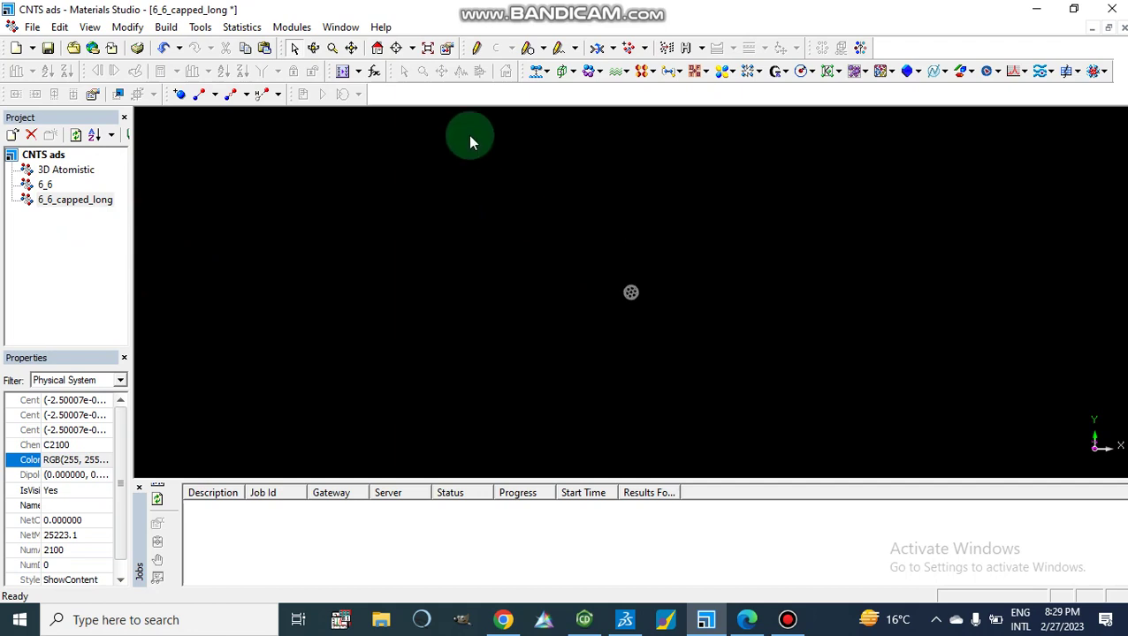
pyautogui.click(314, 48)
pyautogui.moveTo(716, 349); pyautogui.dragTo(649, 352)
pyautogui.scroll(5, 650, 350)
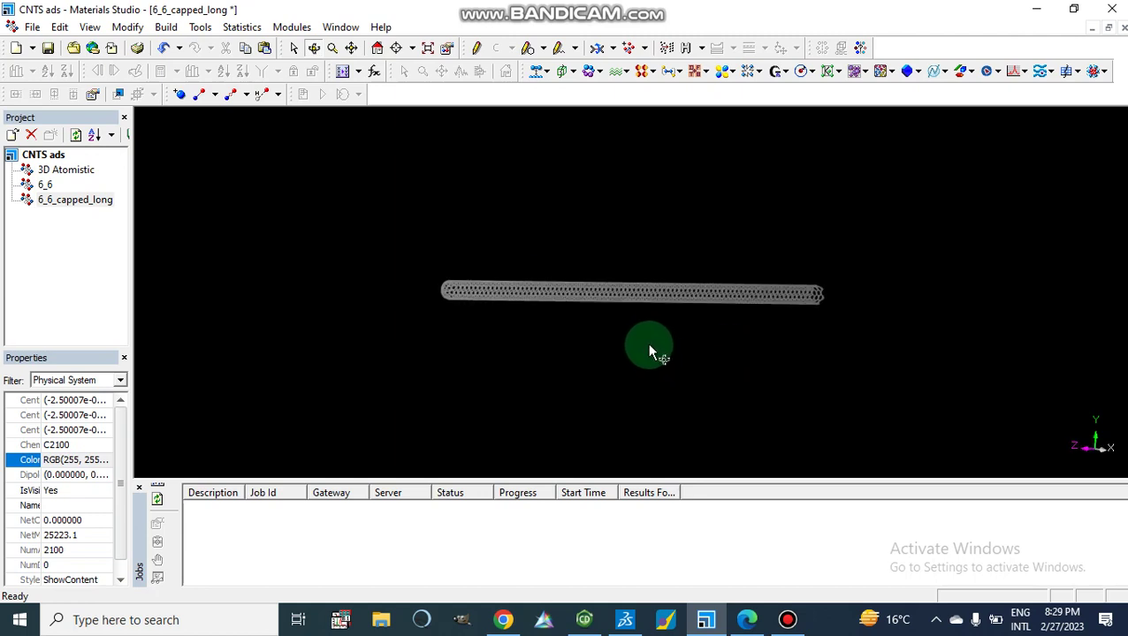
pyautogui.click(282, 294)
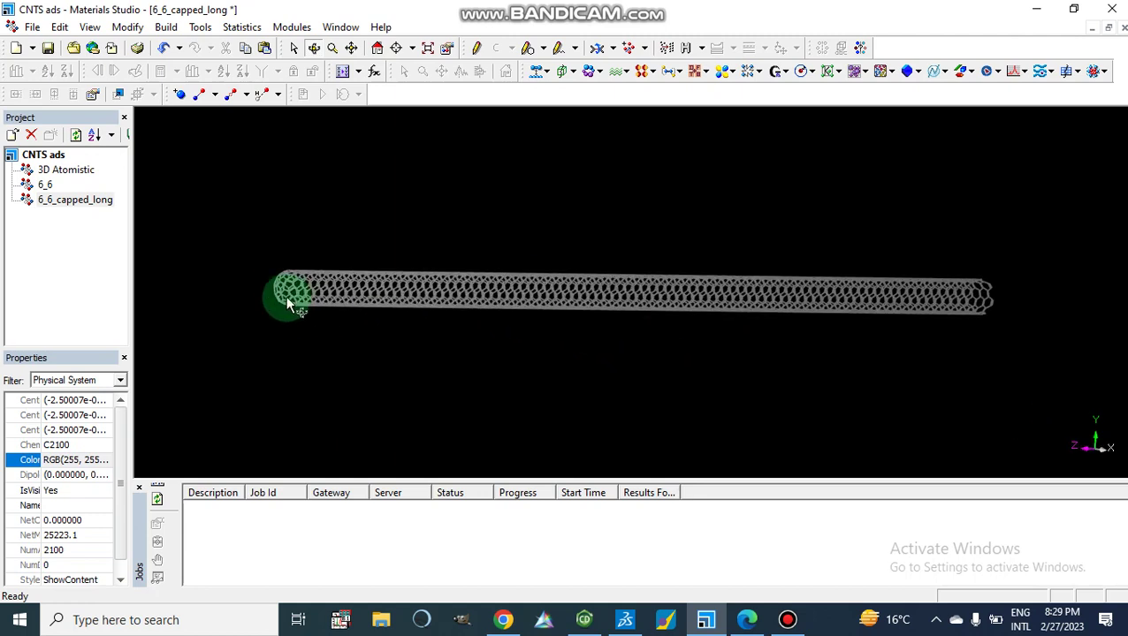
# Examine both ends of the 6_6_capped_long nanotube from the side and end-on
pyautogui.click(283, 294)
pyautogui.click(278, 296)
pyautogui.click(439, 380)
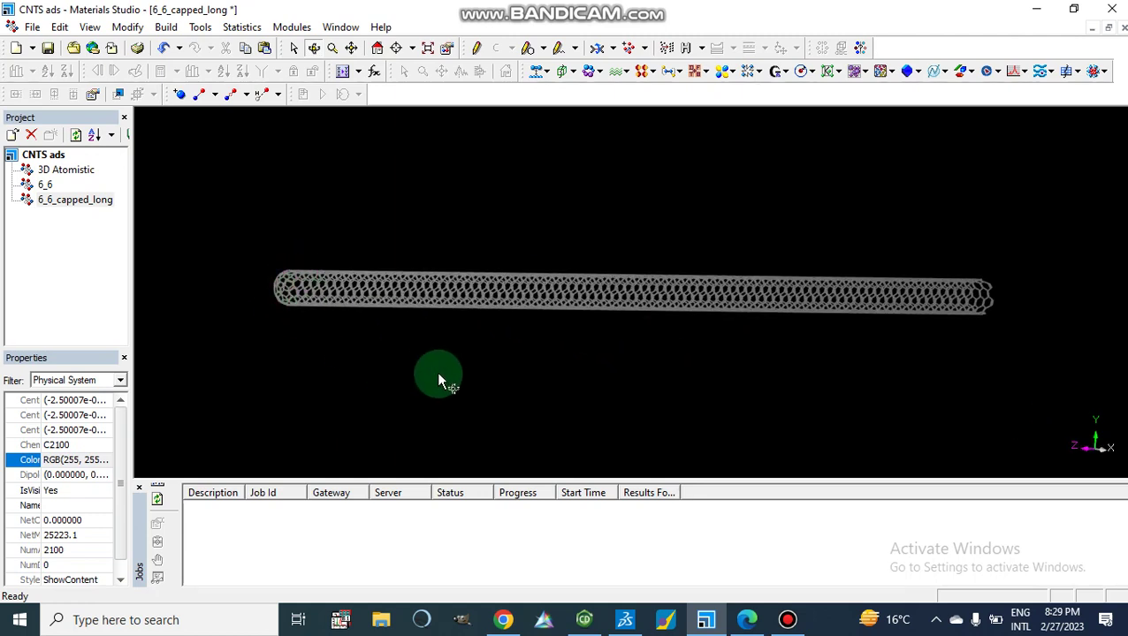
pyautogui.moveTo(875, 343); pyautogui.dragTo(1002, 320)
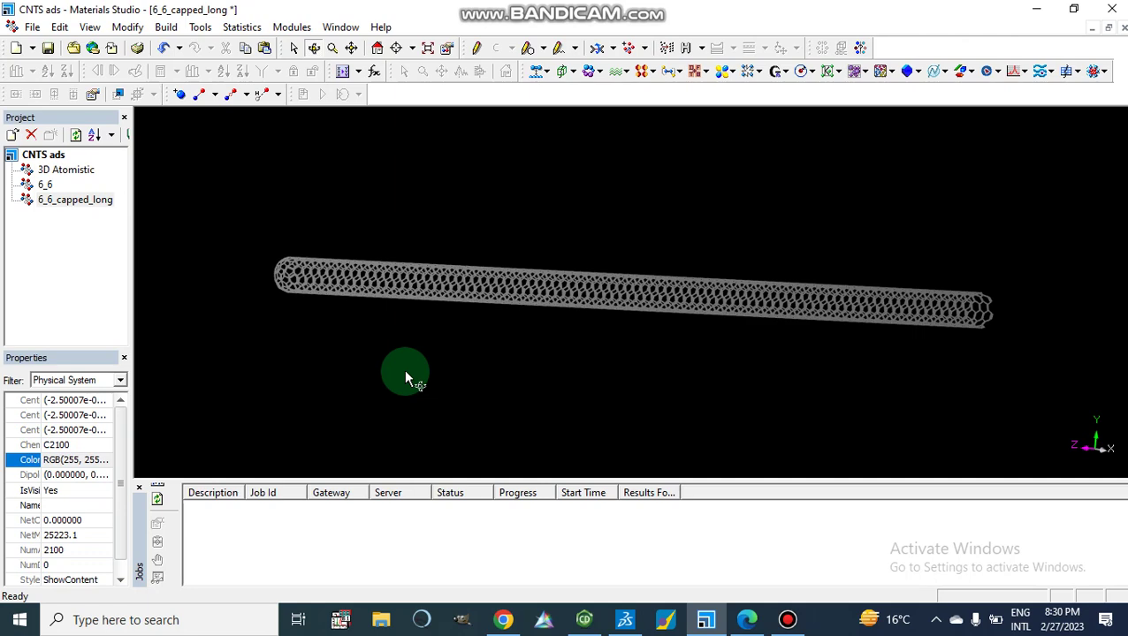
pyautogui.moveTo(405, 378); pyautogui.dragTo(310, 334)
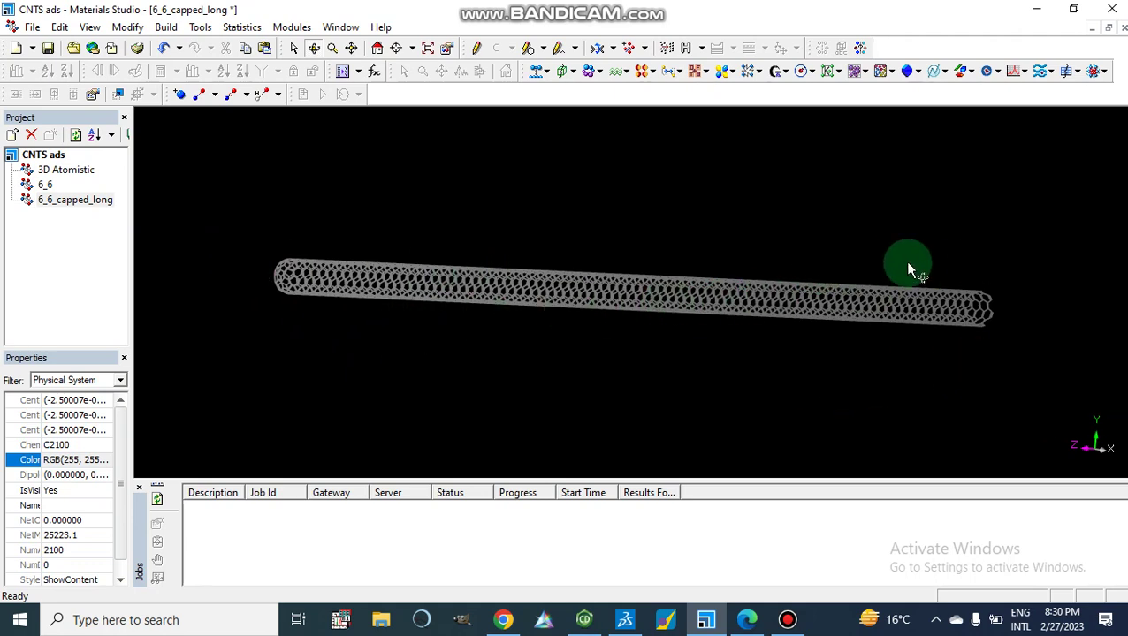
pyautogui.moveTo(908, 263); pyautogui.dragTo(595, 424)
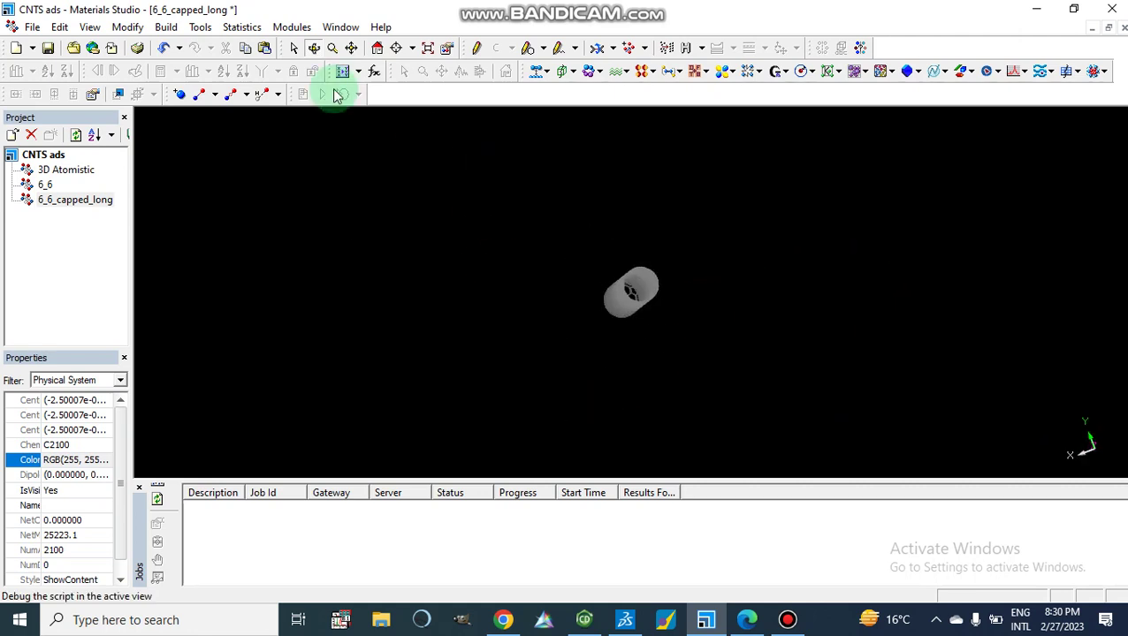
# Set the atom display style of the 6_6_capped_long nanotube to CPK and view the tube from its open end
pyautogui.rightClick(371, 260)
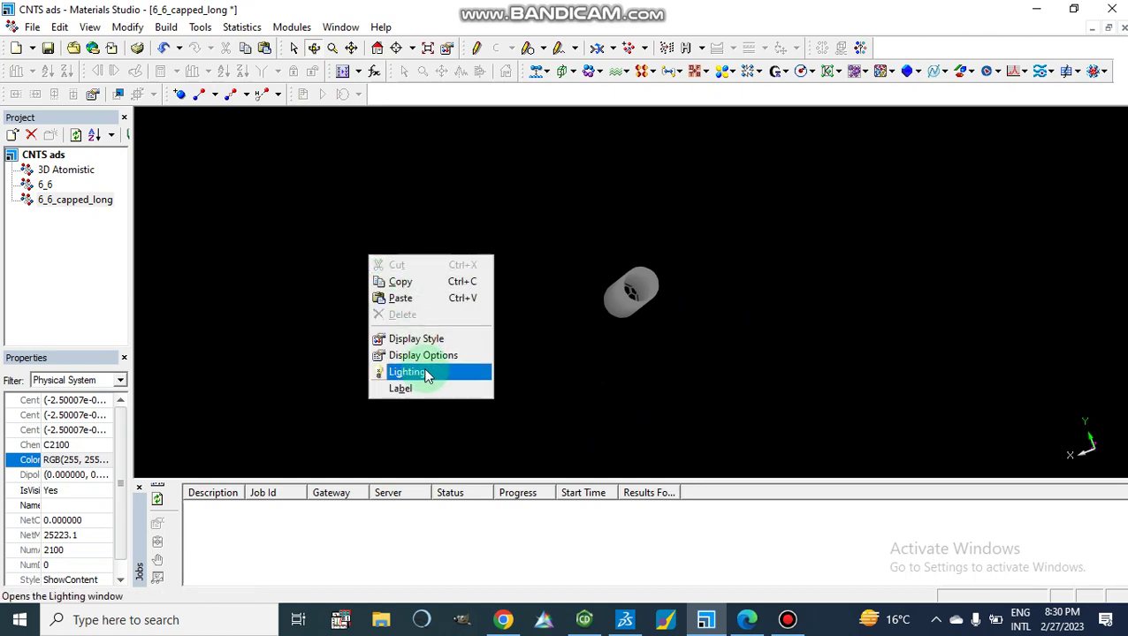
pyautogui.click(452, 340)
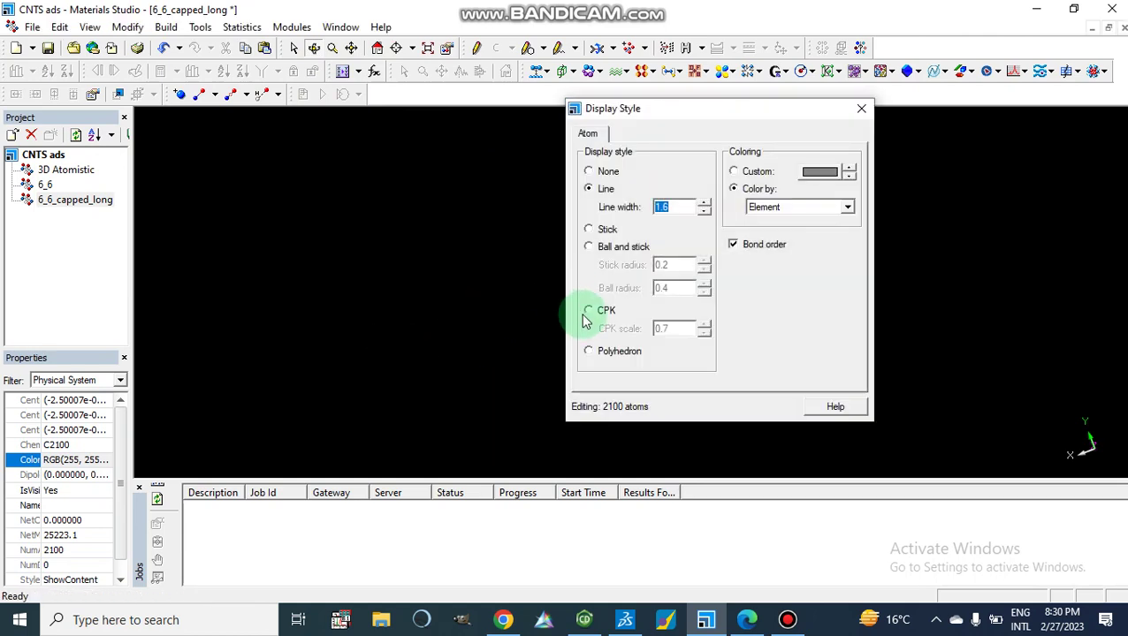
pyautogui.click(589, 311)
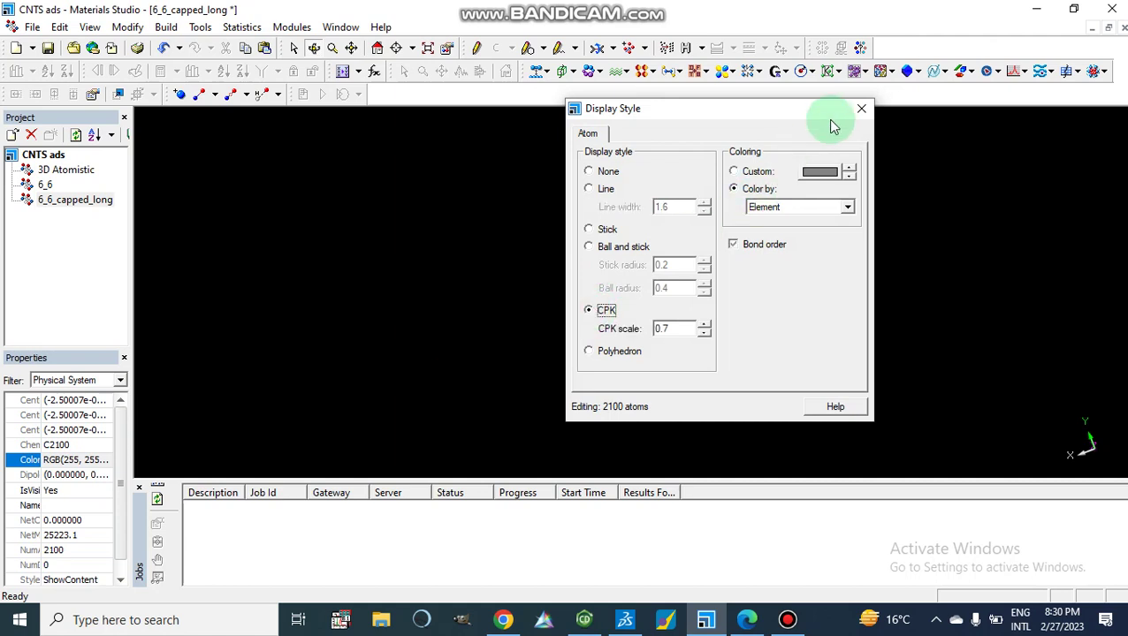
pyautogui.click(861, 107)
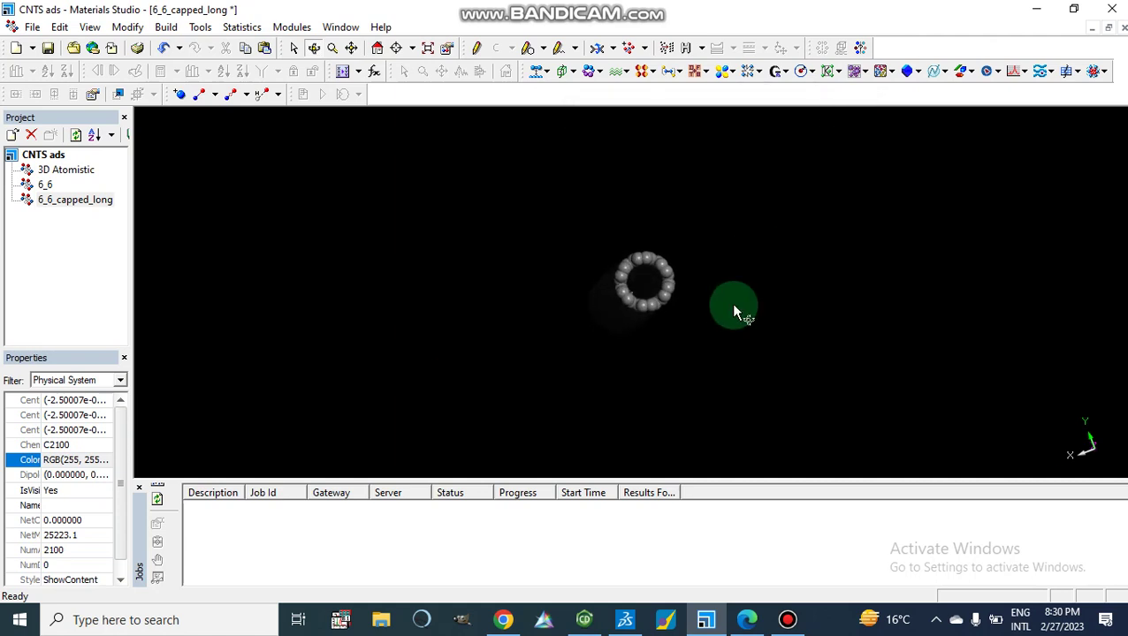
pyautogui.scroll(5, 733, 312)
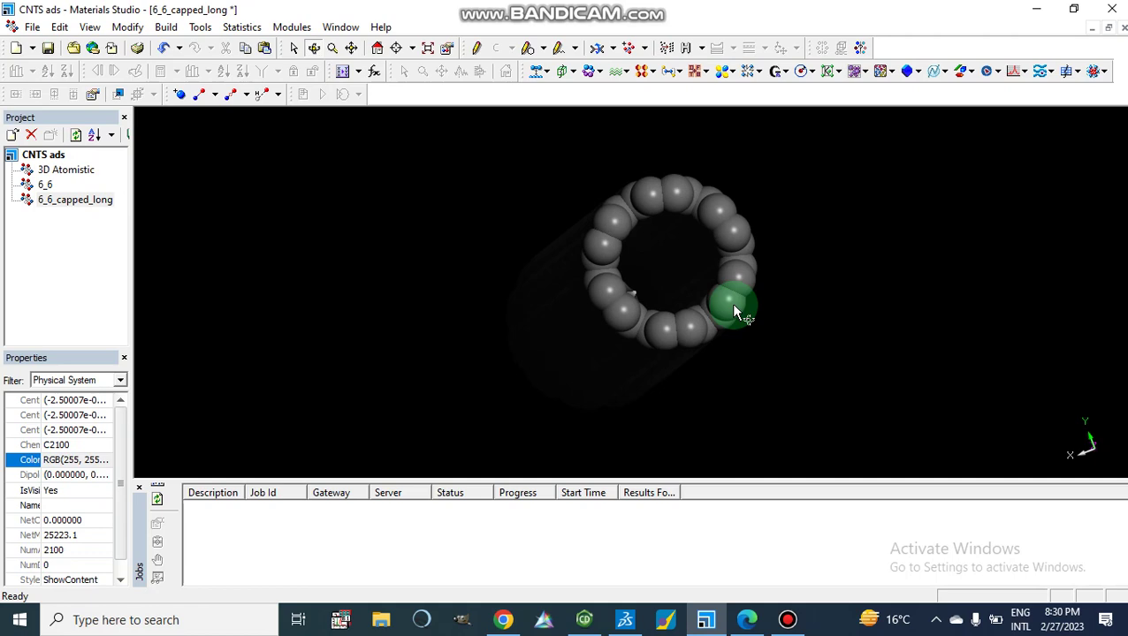
pyautogui.moveTo(702, 275); pyautogui.dragTo(687, 277, button='right')
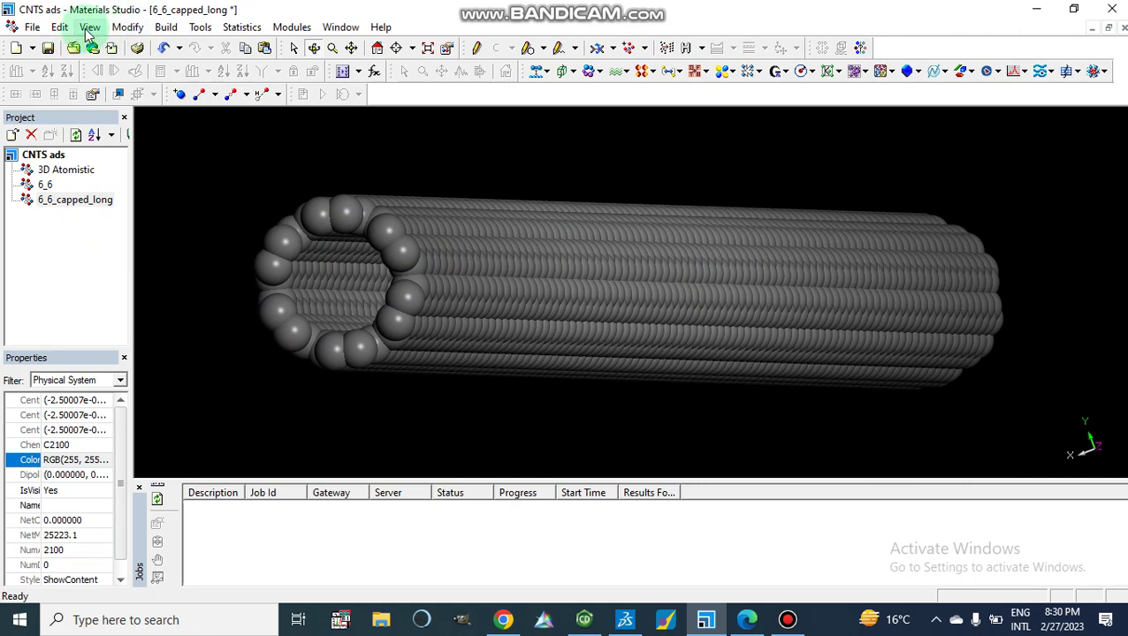
# Import the 7_0 nanotube structure from the nanotubes library folder and view its unit cell at an angle
pyautogui.click(32, 27)
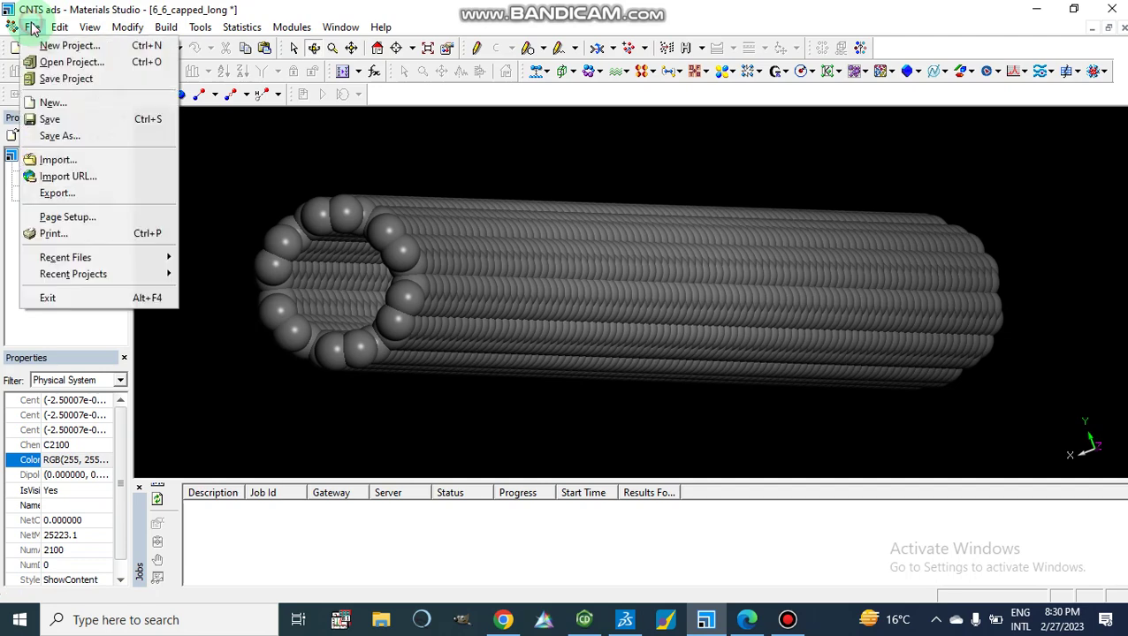
pyautogui.click(56, 160)
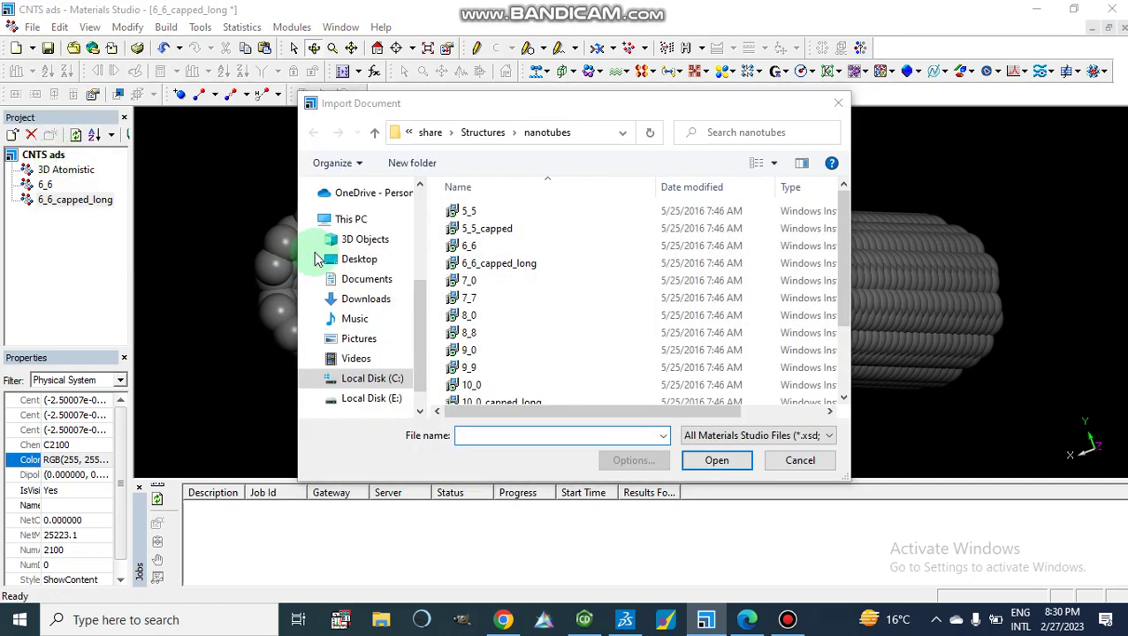
pyautogui.doubleClick(469, 285)
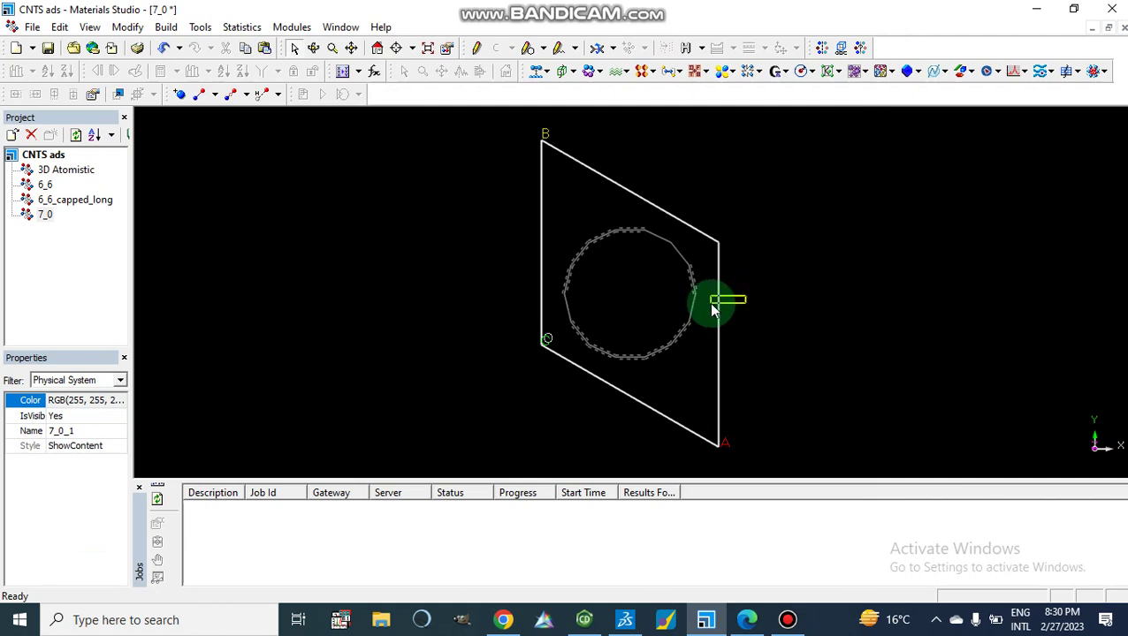
pyautogui.click(313, 47)
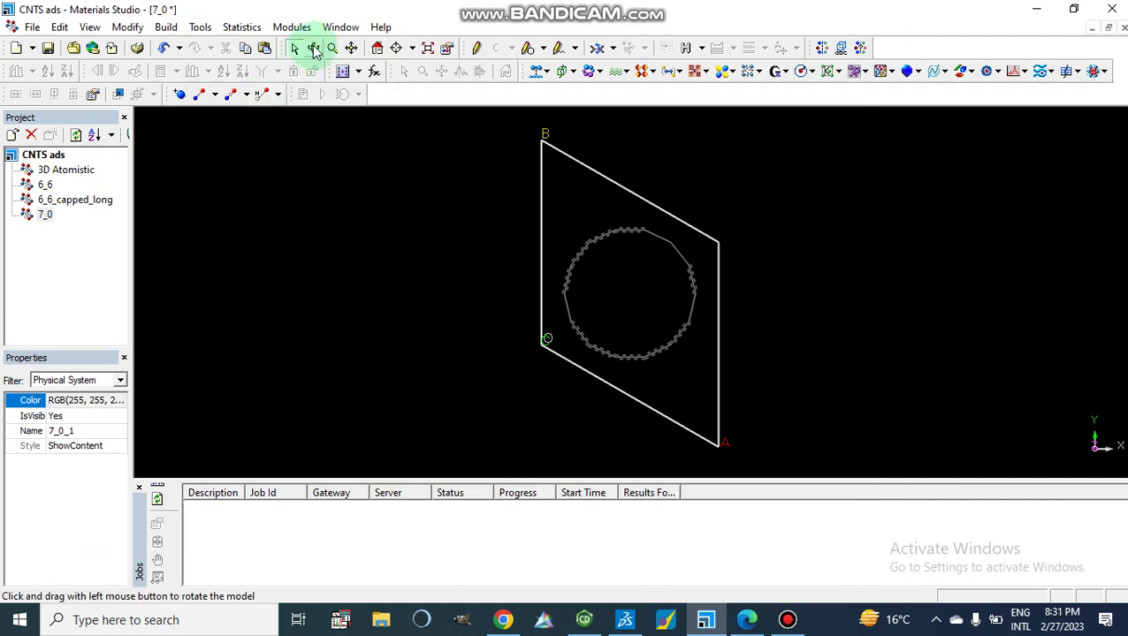
pyautogui.moveTo(517, 206); pyautogui.dragTo(758, 363)
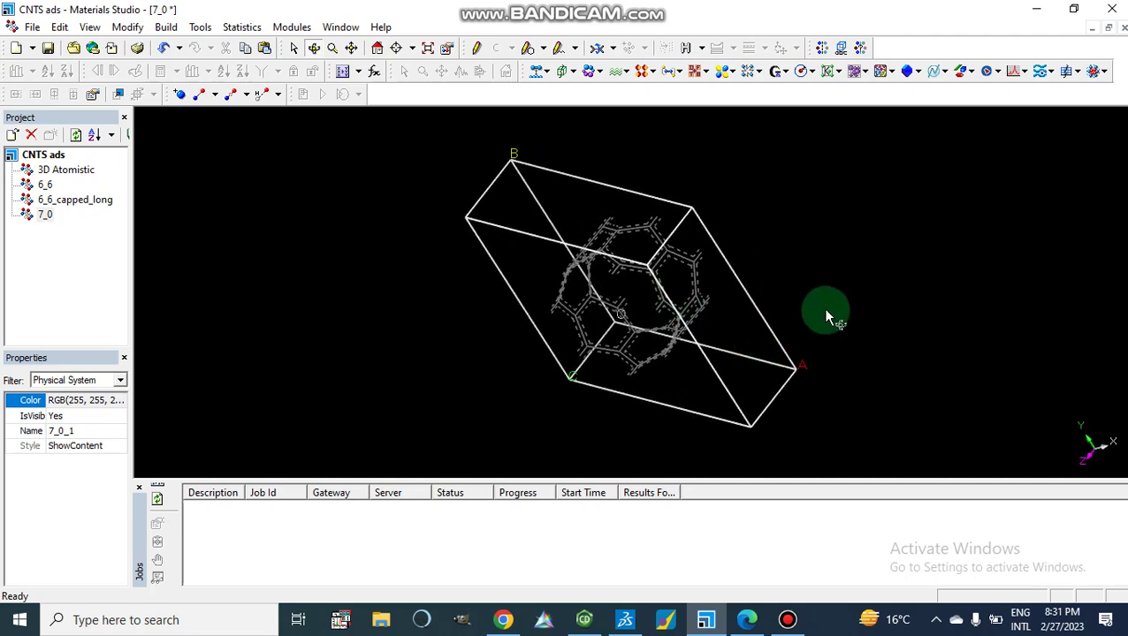
pyautogui.moveTo(826, 317); pyautogui.dragTo(764, 333)
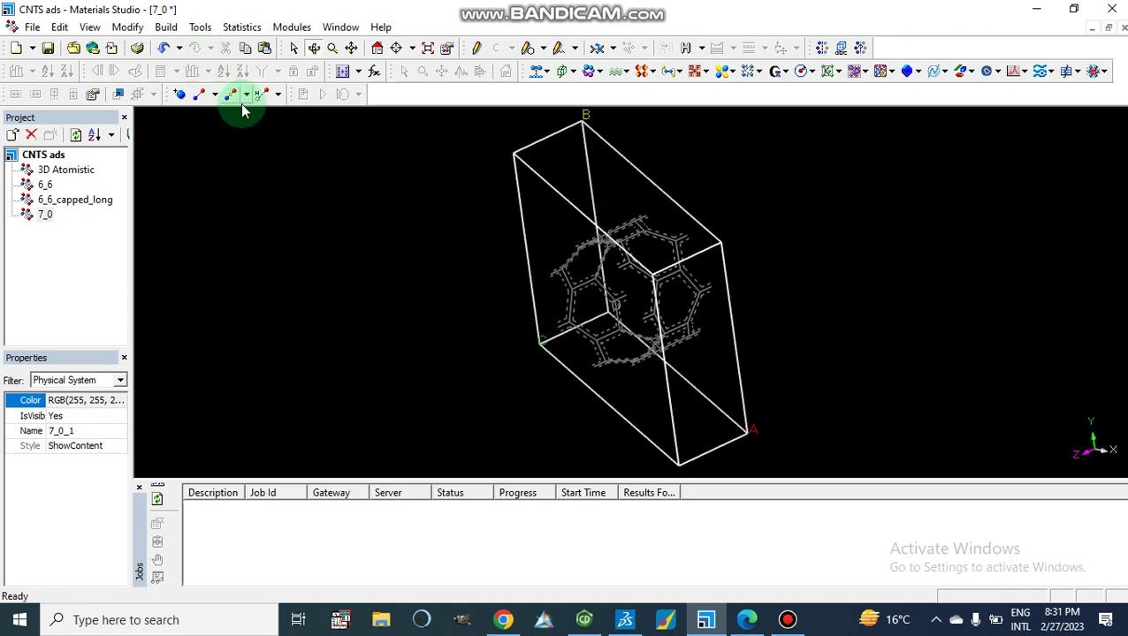
# Set the atom display style of the 7_0 nanotube to CPK and inspect the cell from several angles
pyautogui.rightClick(362, 261)
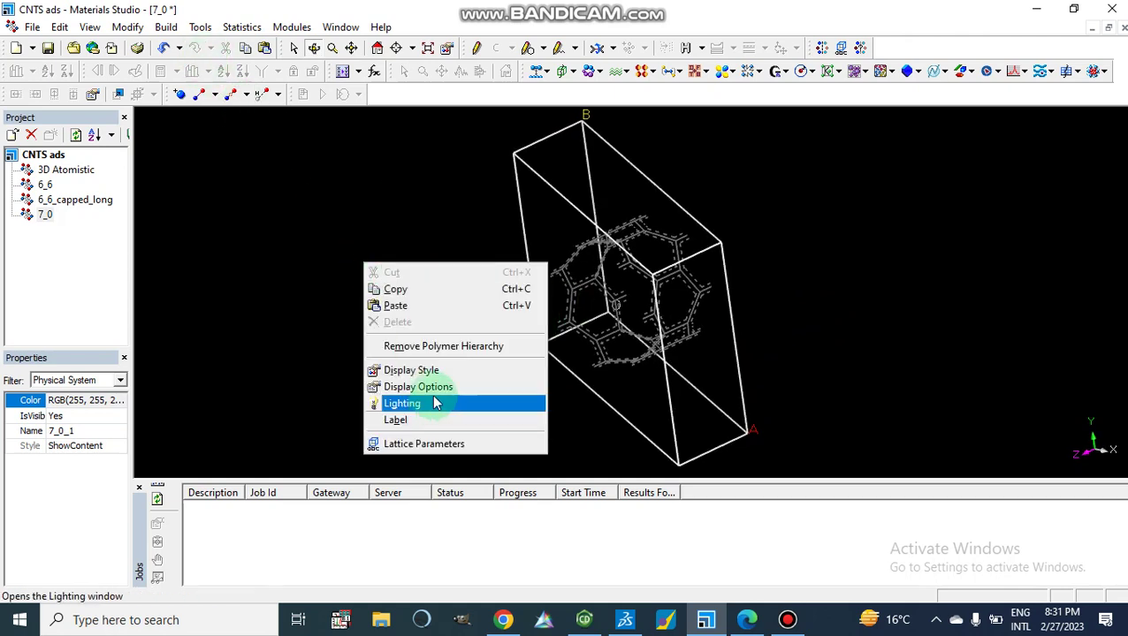
pyautogui.click(422, 370)
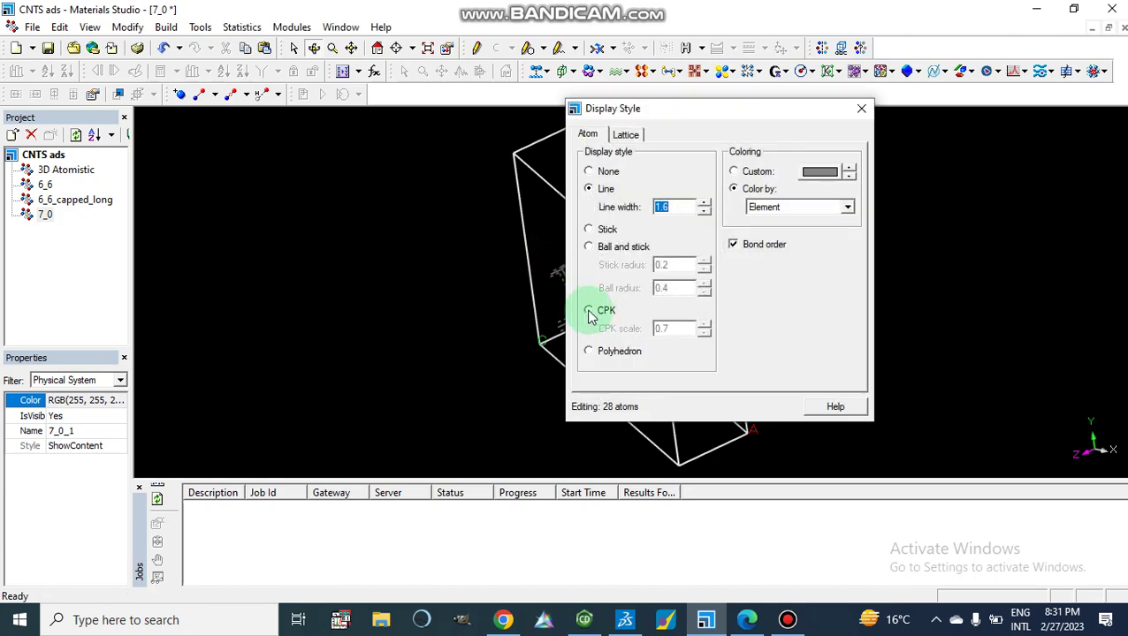
pyautogui.click(589, 312)
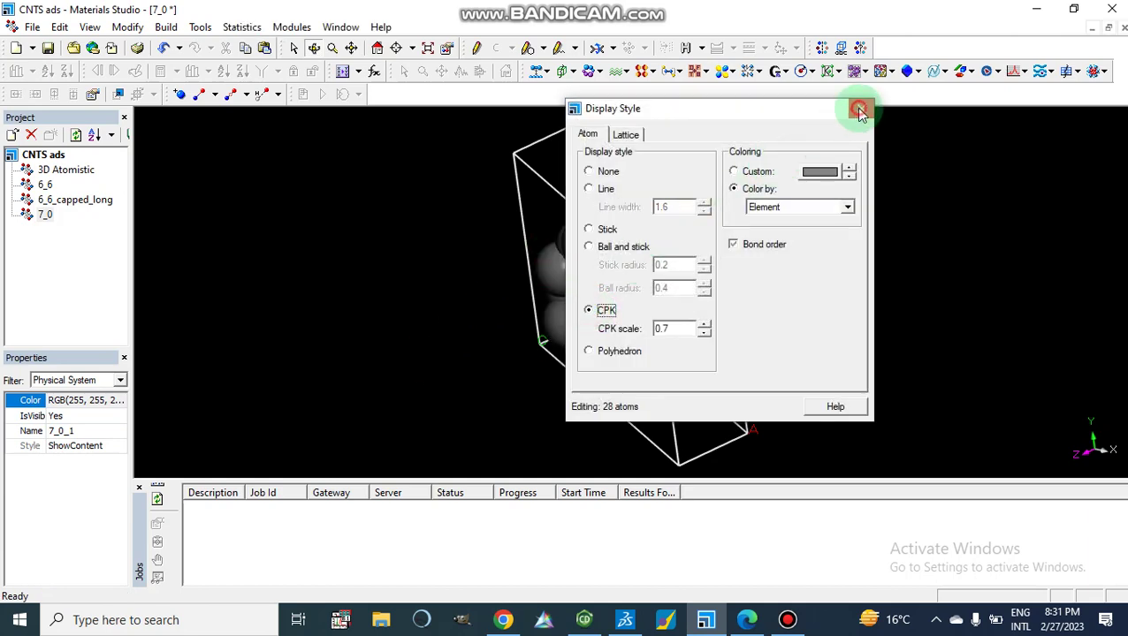
pyautogui.click(860, 110)
pyautogui.moveTo(480, 306); pyautogui.dragTo(553, 289)
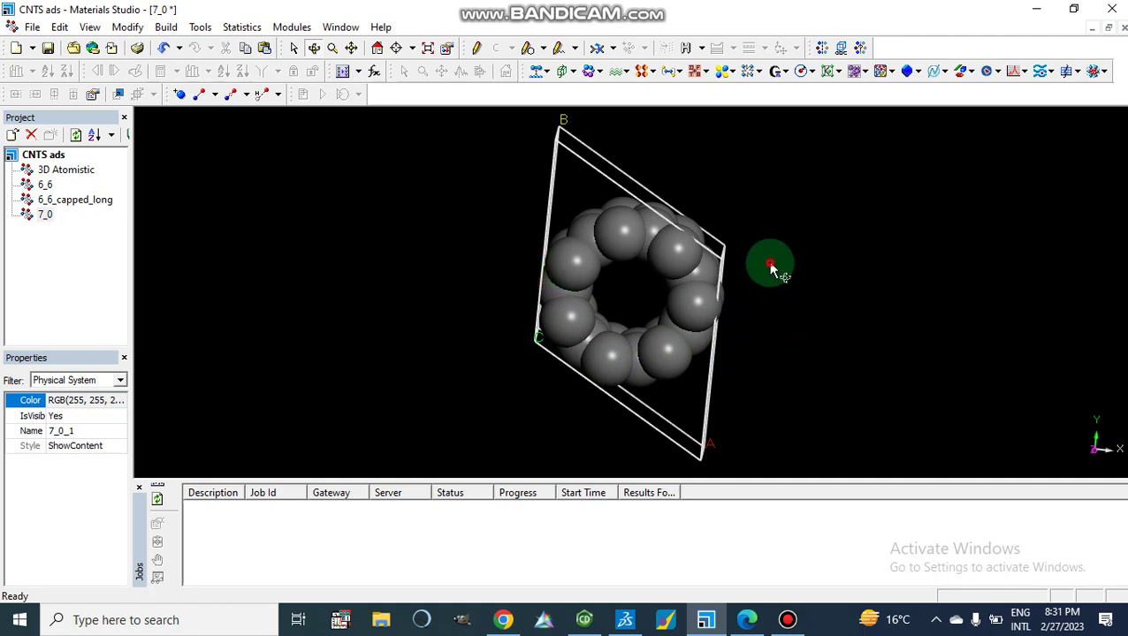
pyautogui.moveTo(771, 269); pyautogui.dragTo(645, 255, button='right')
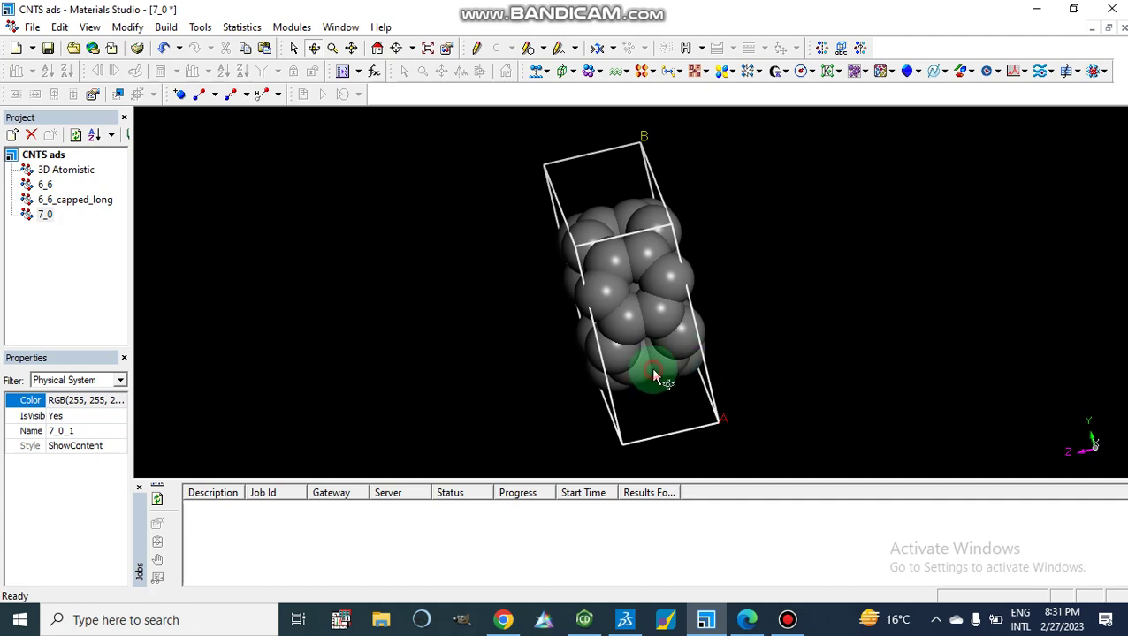
pyautogui.moveTo(654, 377); pyautogui.dragTo(622, 388, button='right')
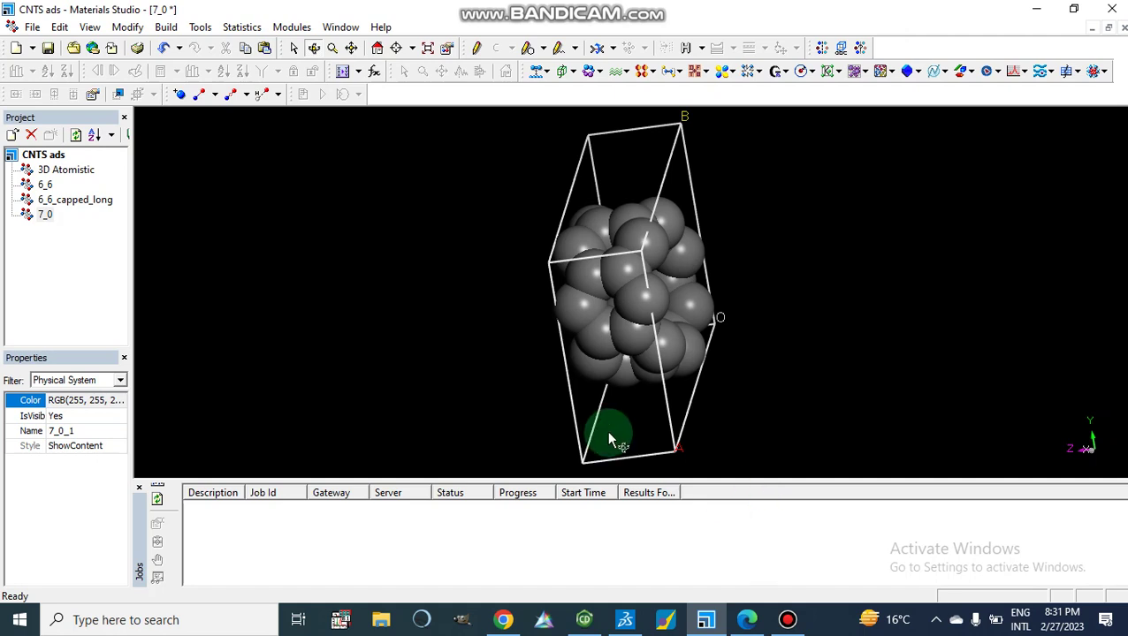
# Create a second 3D Atomistic document in the project, open it and check the available ring sketching sizes
pyautogui.click(33, 52)
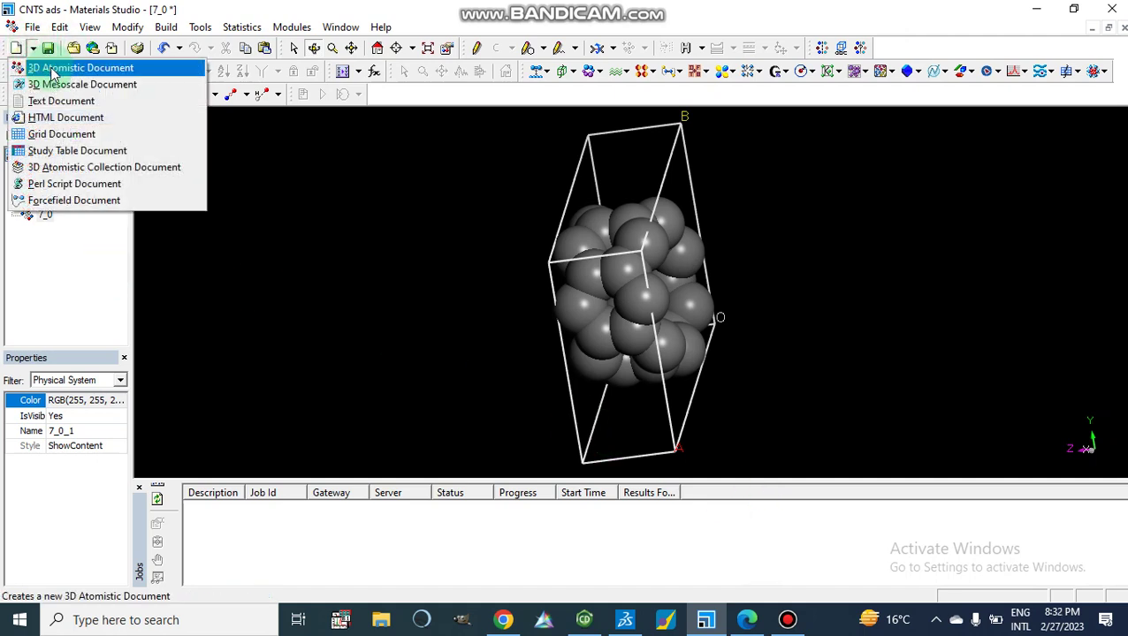
pyautogui.click(50, 68)
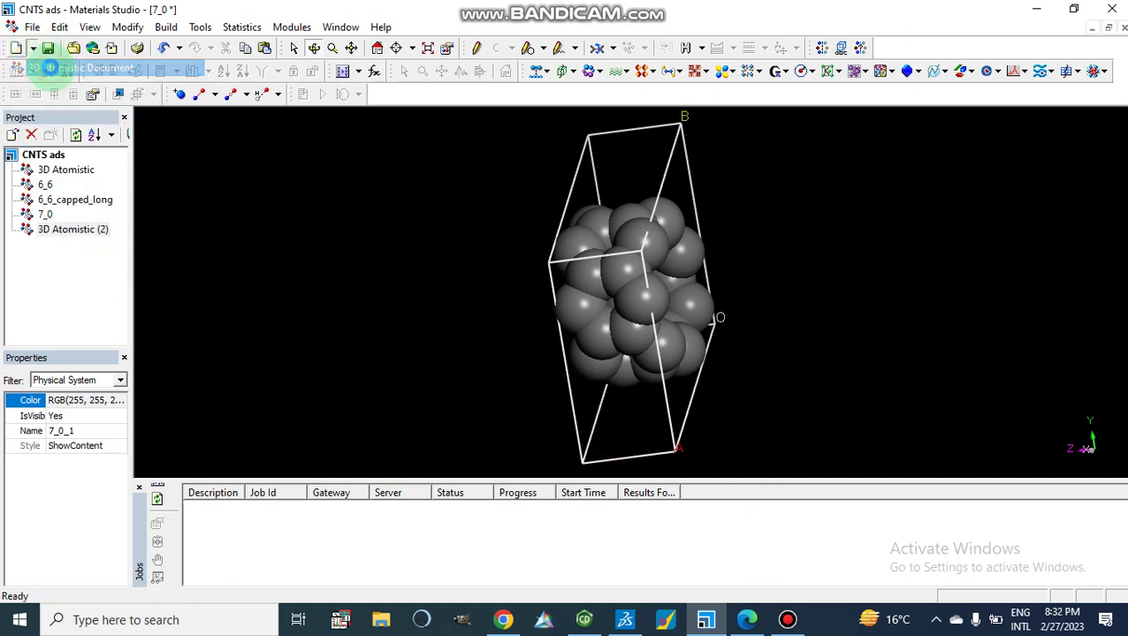
pyautogui.click(40, 229)
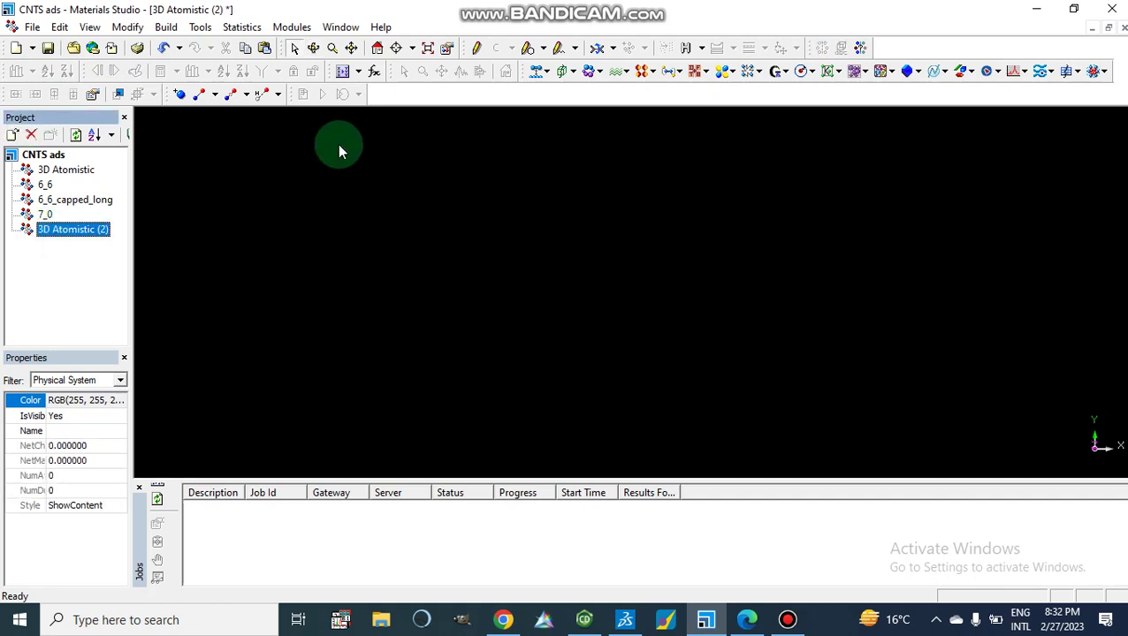
pyautogui.click(542, 47)
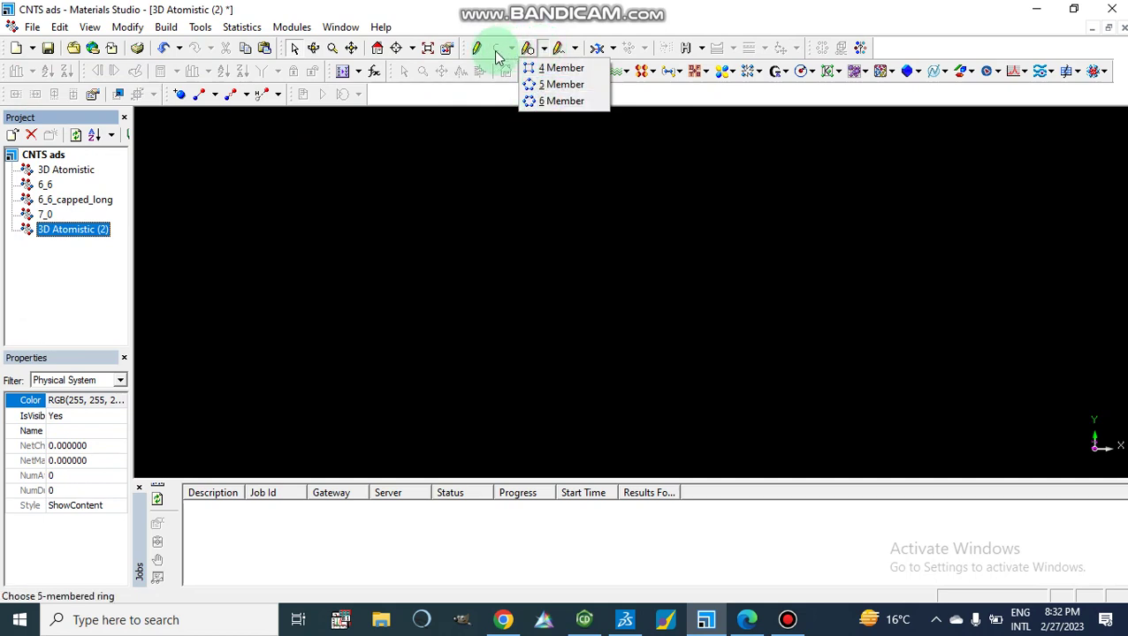
pyautogui.click(592, 228)
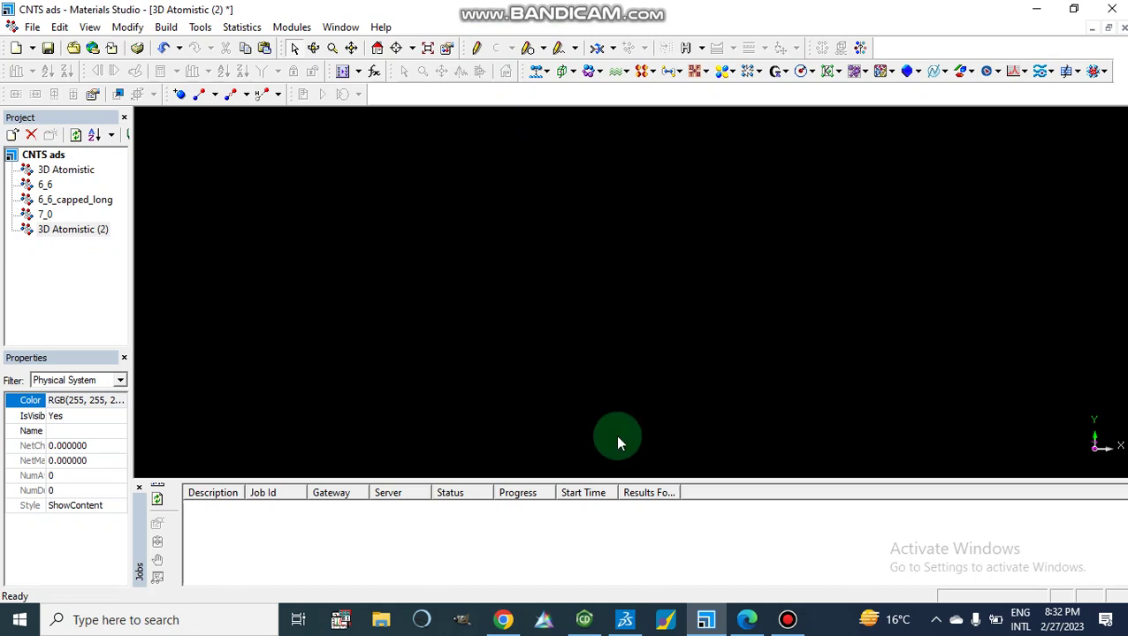
# Switch to Discovery Studio Client, create a new empty molecule window, and return to Materials Studio
pyautogui.click(625, 622)
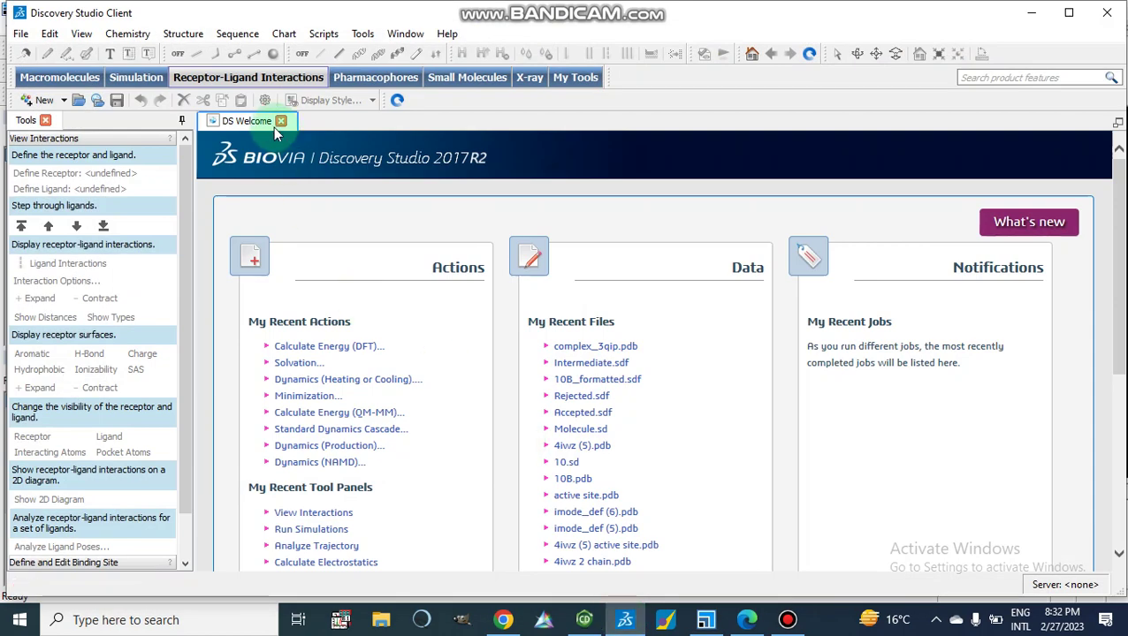
pyautogui.click(21, 33)
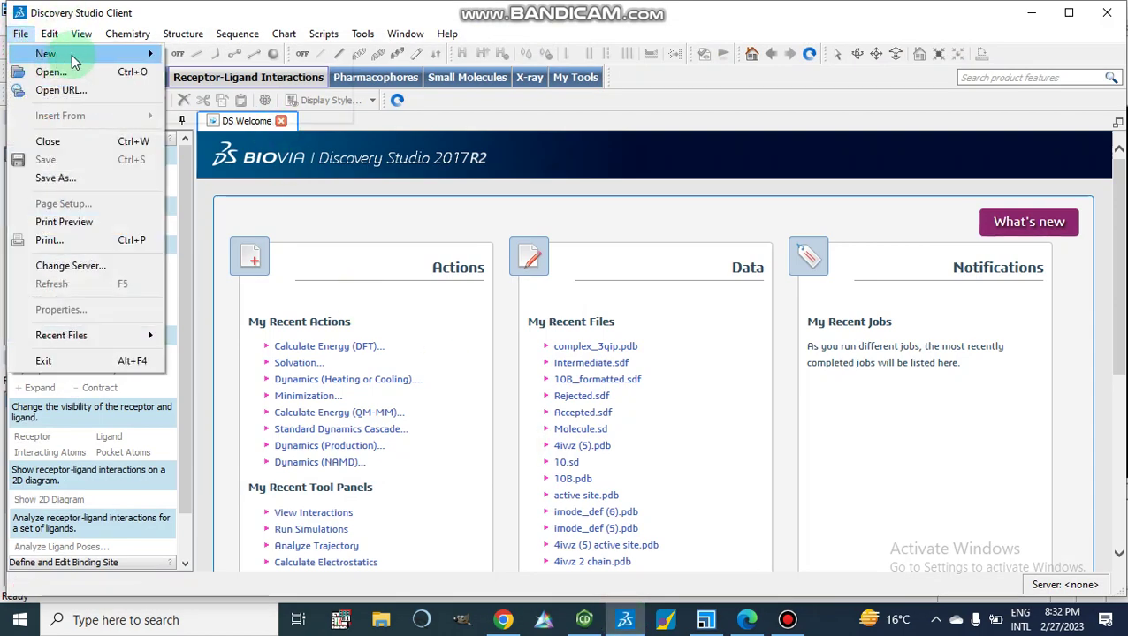
pyautogui.click(127, 33)
pyautogui.click(20, 34)
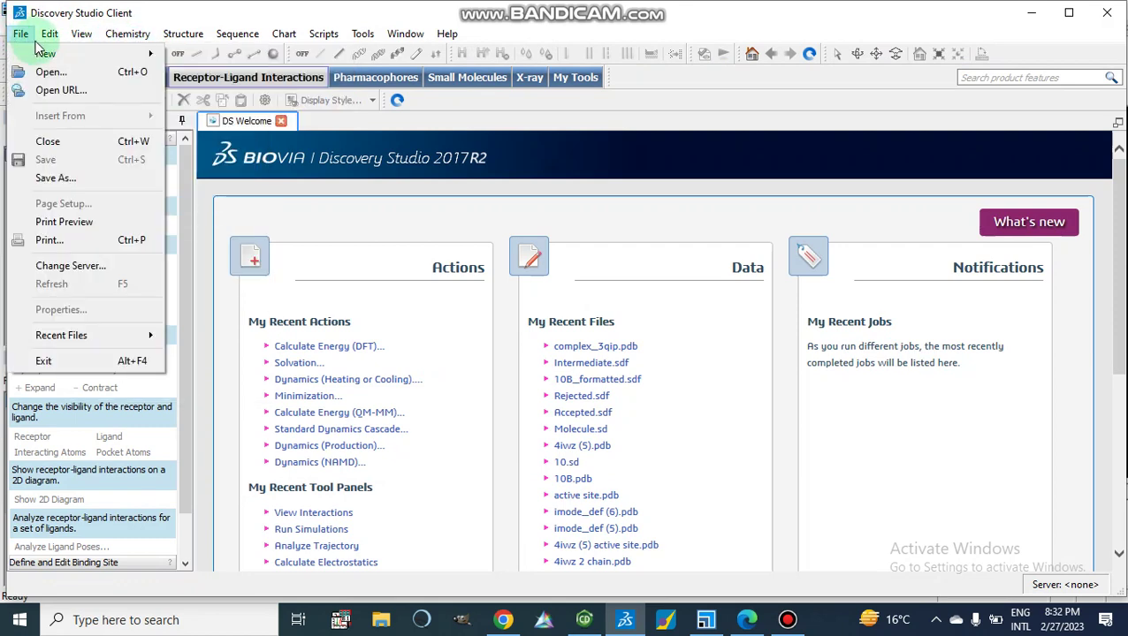
pyautogui.moveTo(46, 54)
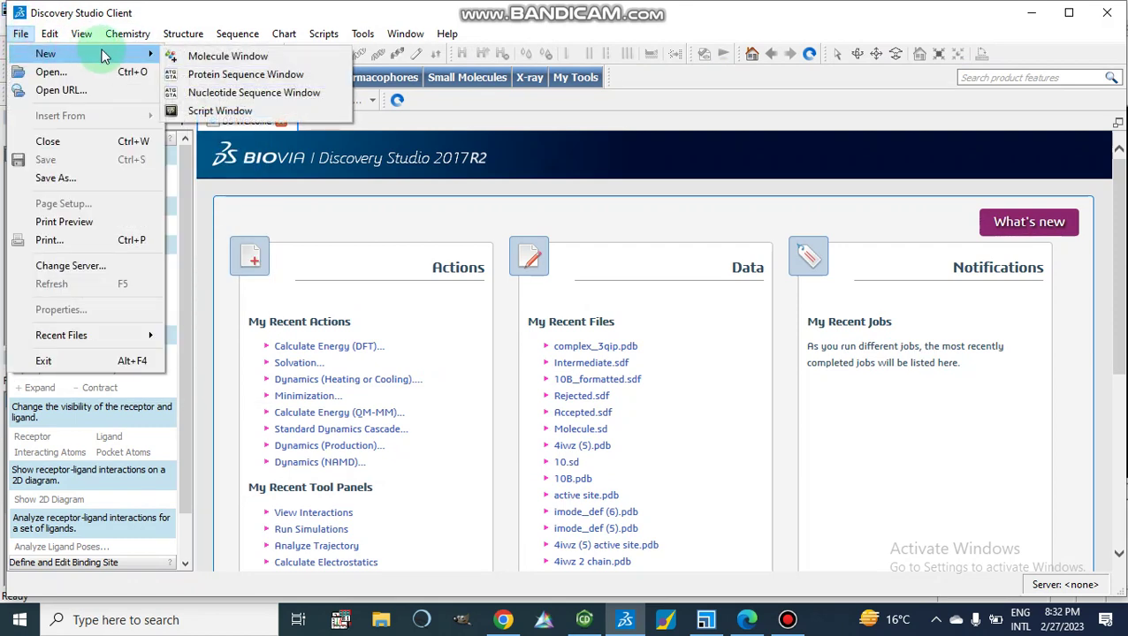
pyautogui.click(206, 55)
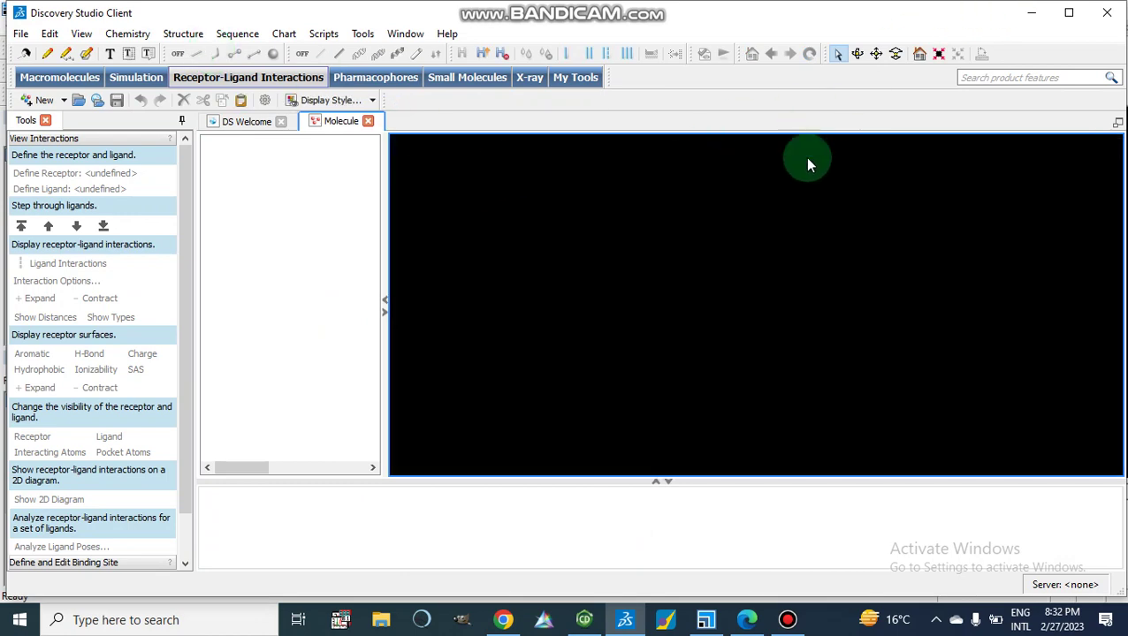
pyautogui.click(1030, 13)
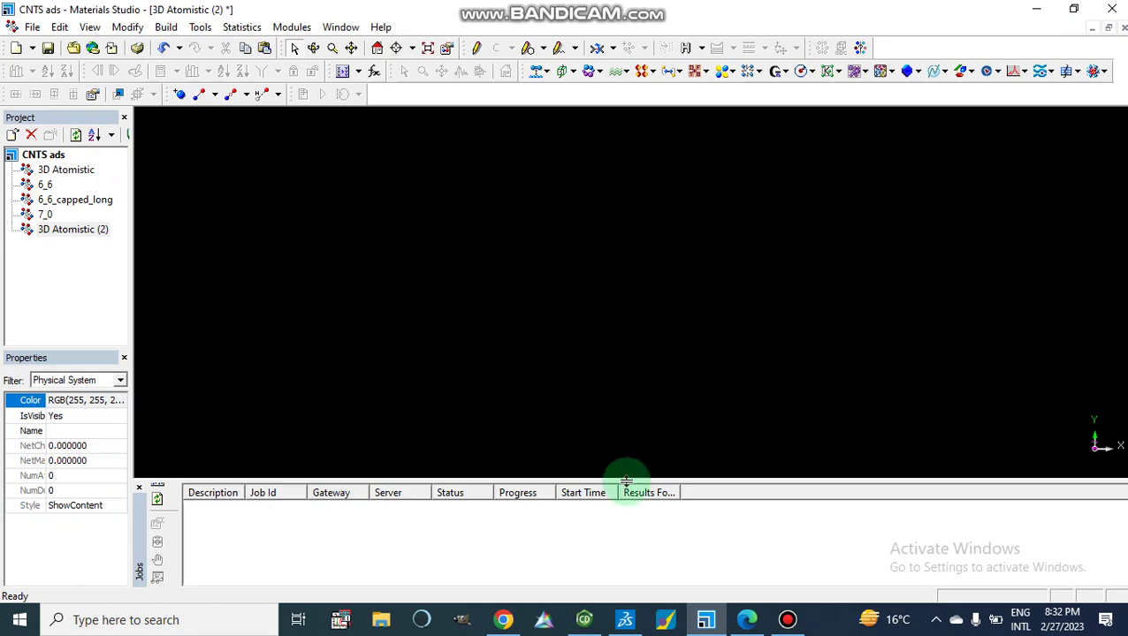
# Switch to ChemDraw and draw three mutually fused benzene rings in a triangular arrangement in the empty document
pyautogui.click(584, 621)
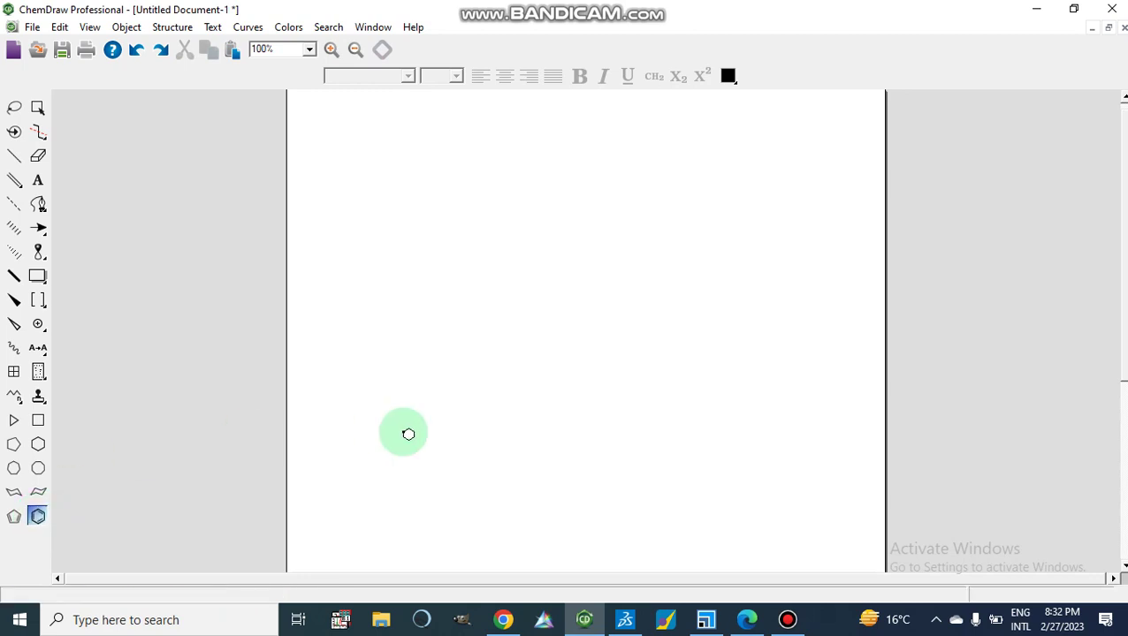
pyautogui.click(506, 330)
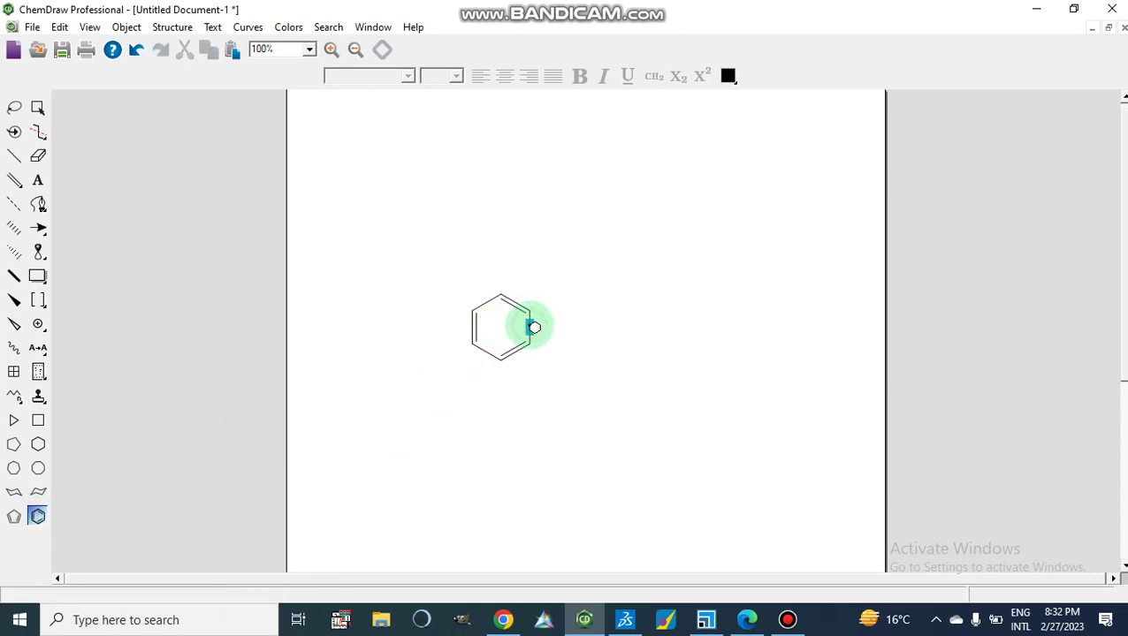
pyautogui.click(534, 328)
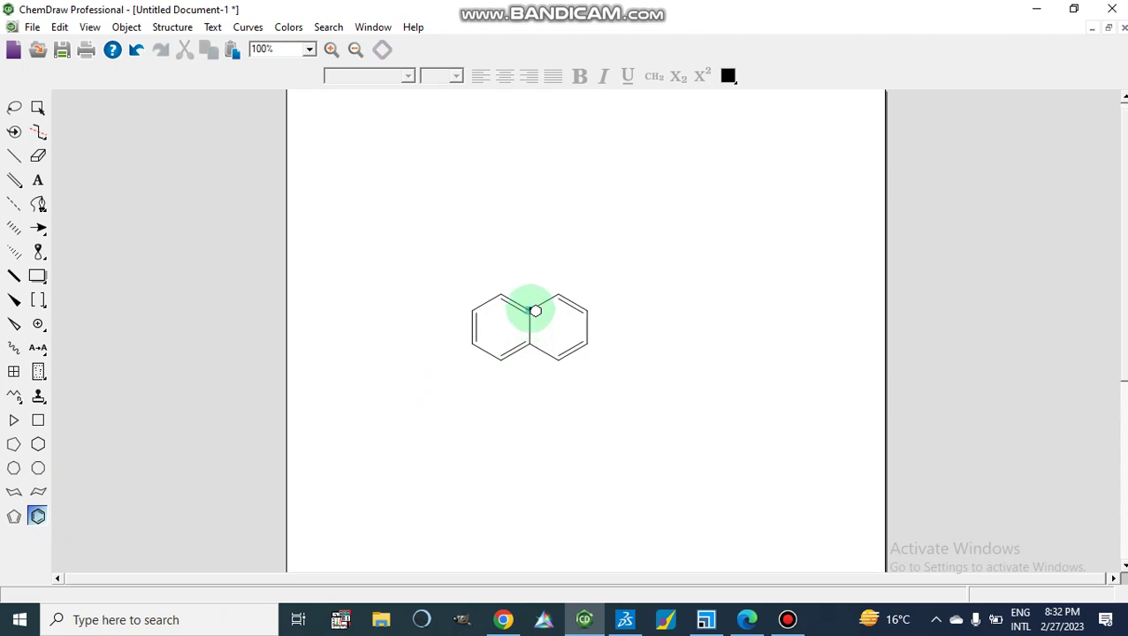
pyautogui.click(534, 311)
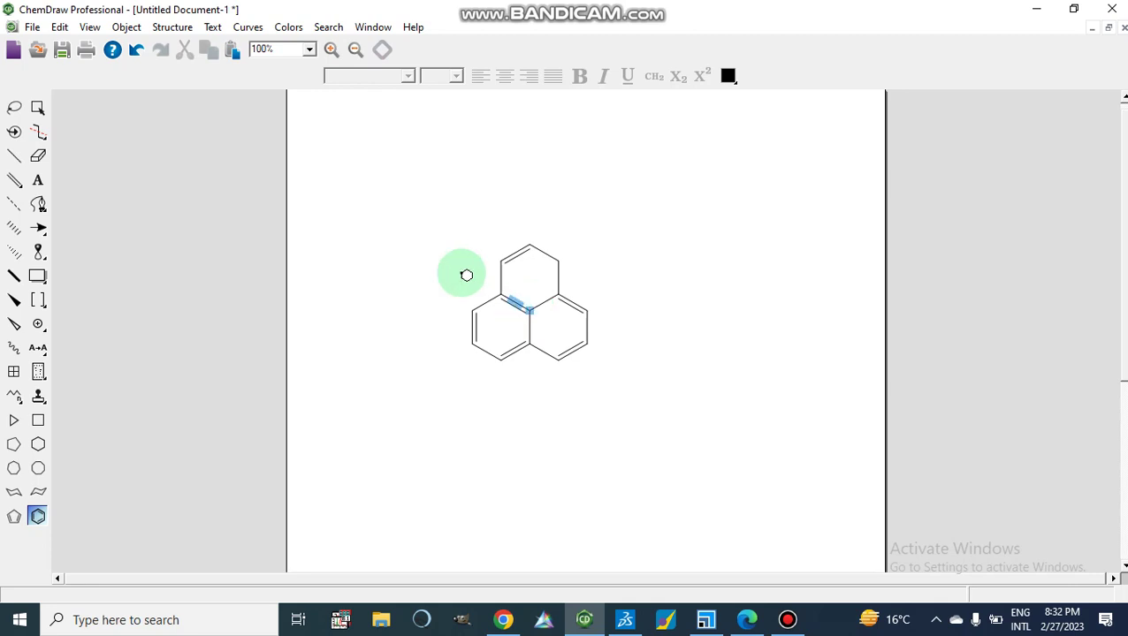
# Copy the fused-ring structure and paste it into the 3D Atomistic (2) document in Materials Studio
pyautogui.click(38, 109)
pyautogui.rightClick(555, 295)
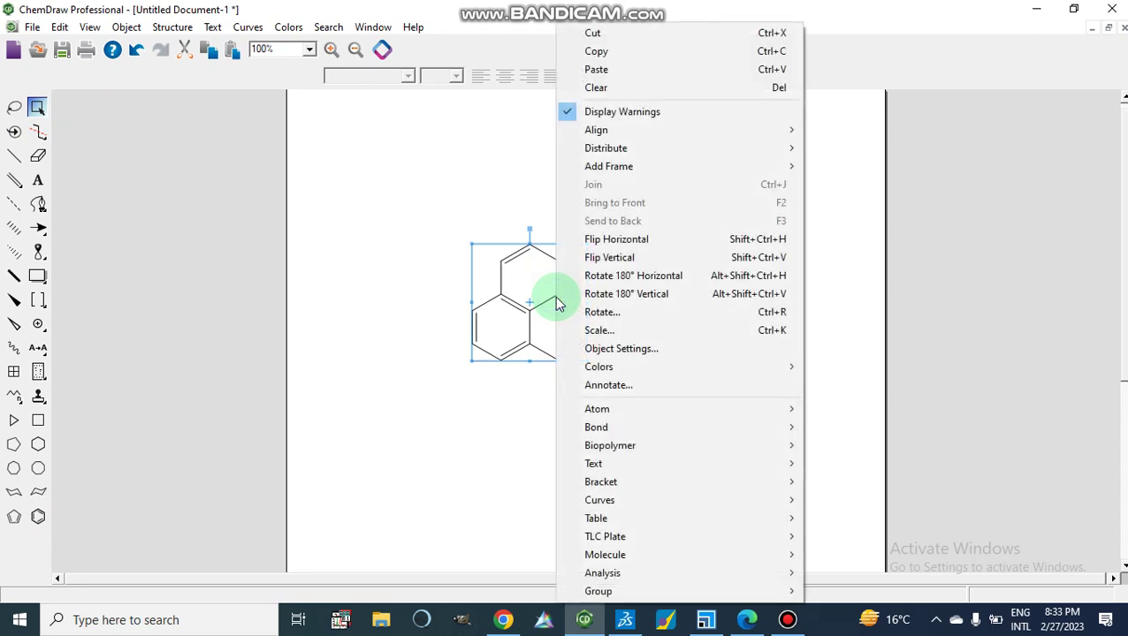
pyautogui.click(597, 52)
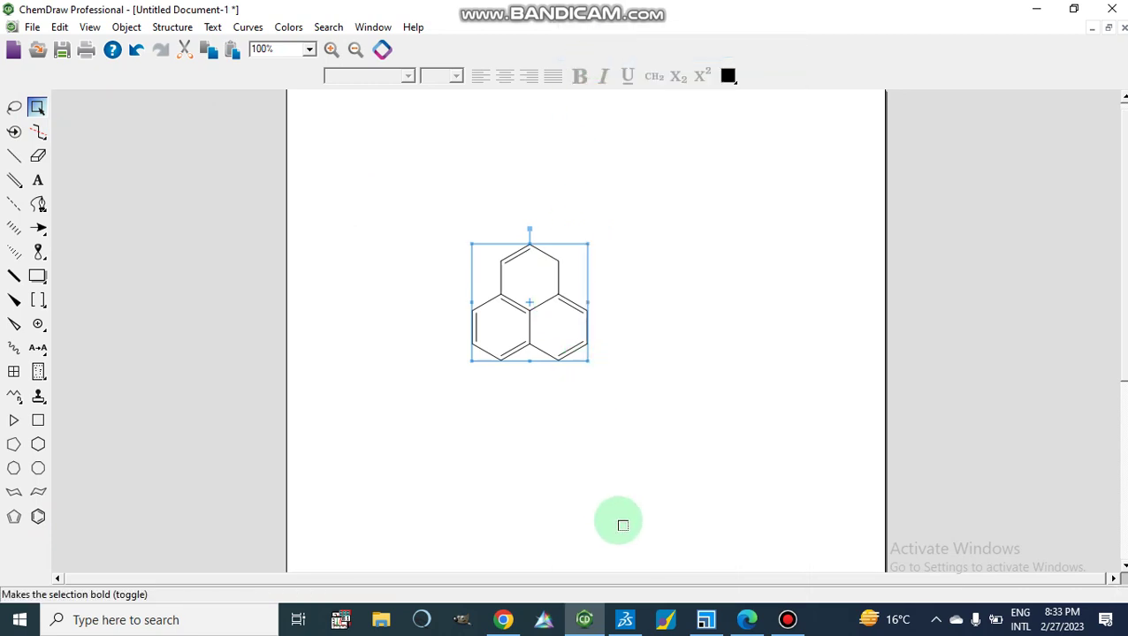
pyautogui.click(705, 622)
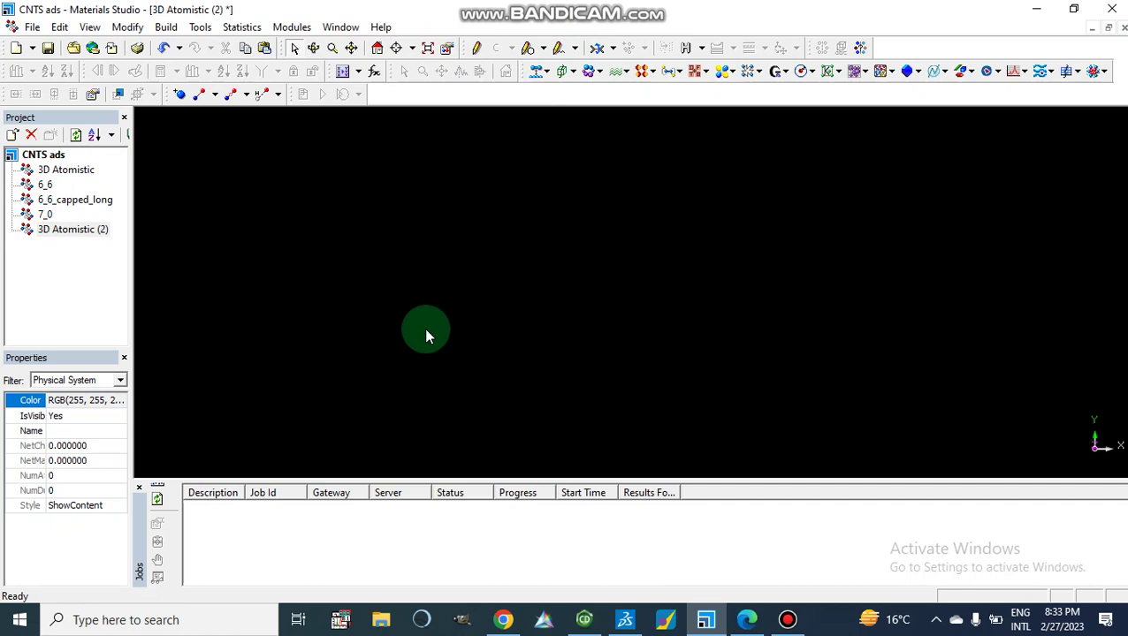
pyautogui.rightClick(468, 270)
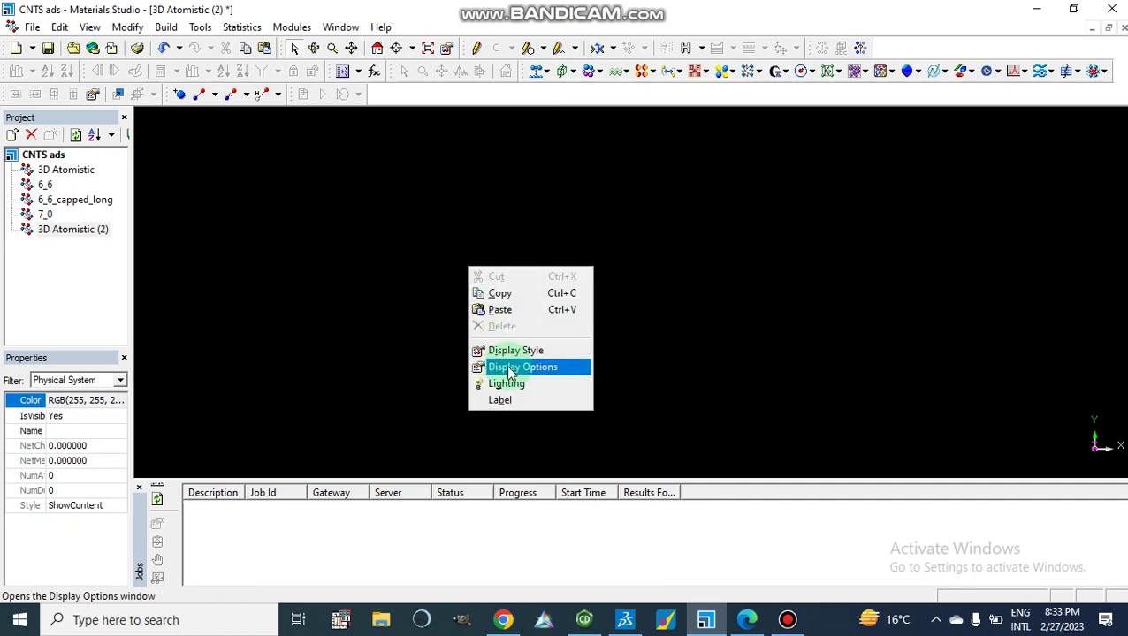
pyautogui.click(506, 311)
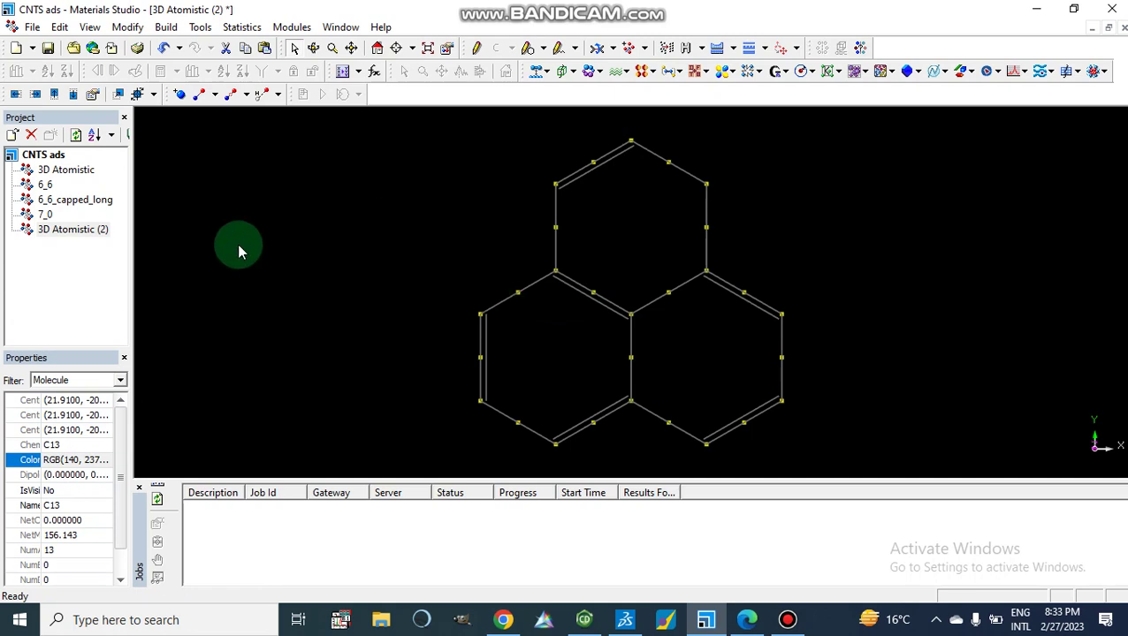
pyautogui.click(53, 234)
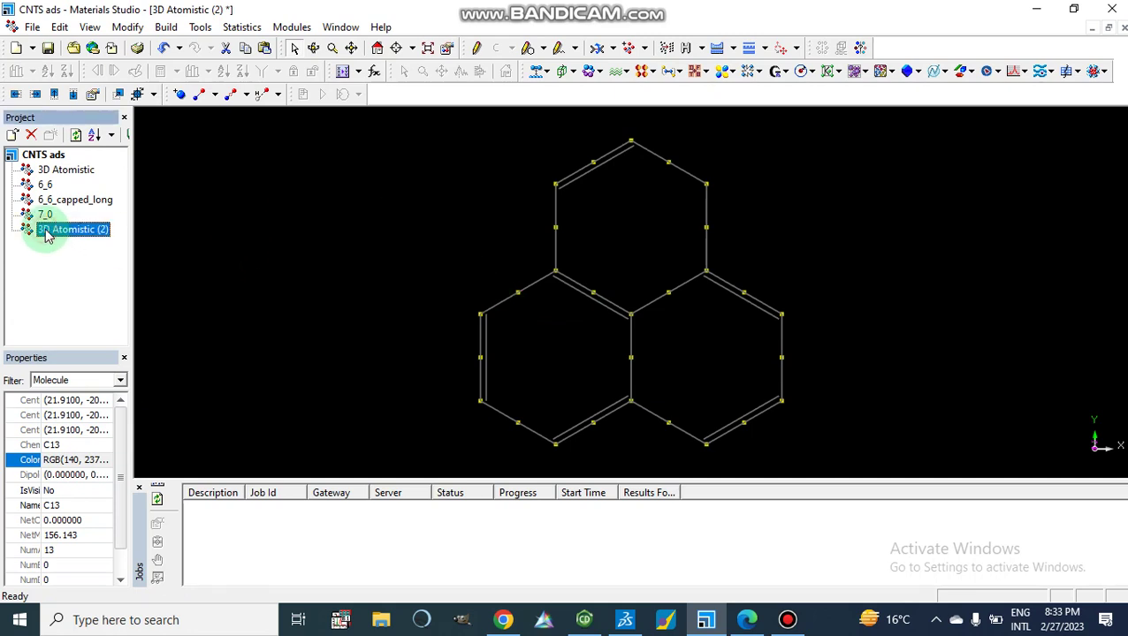
pyautogui.click(65, 232)
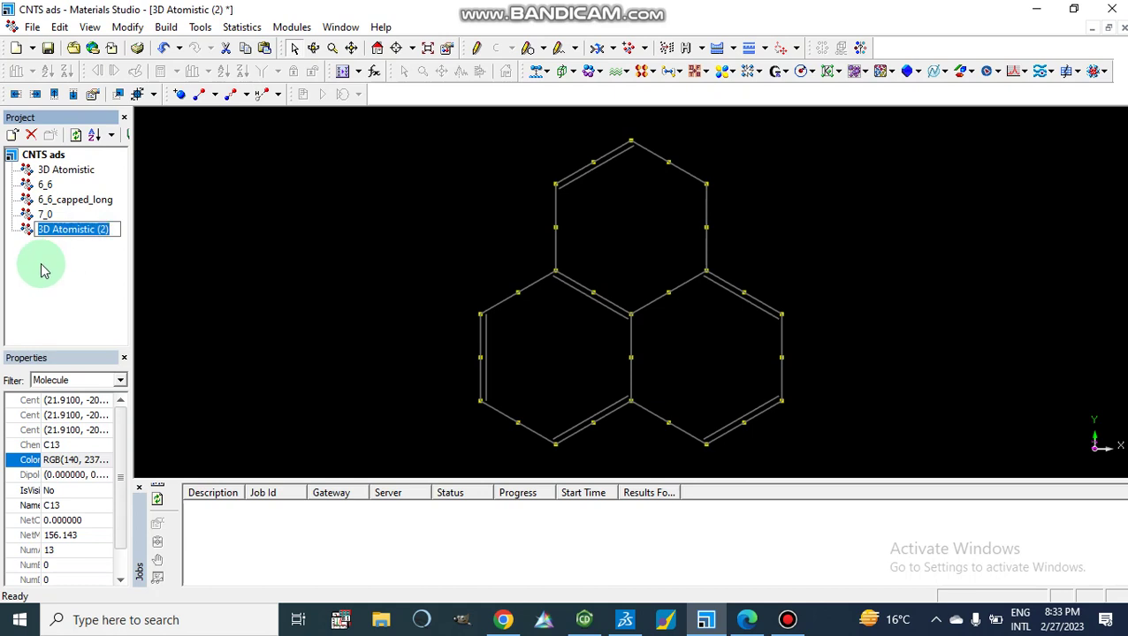
pyautogui.click(41, 264)
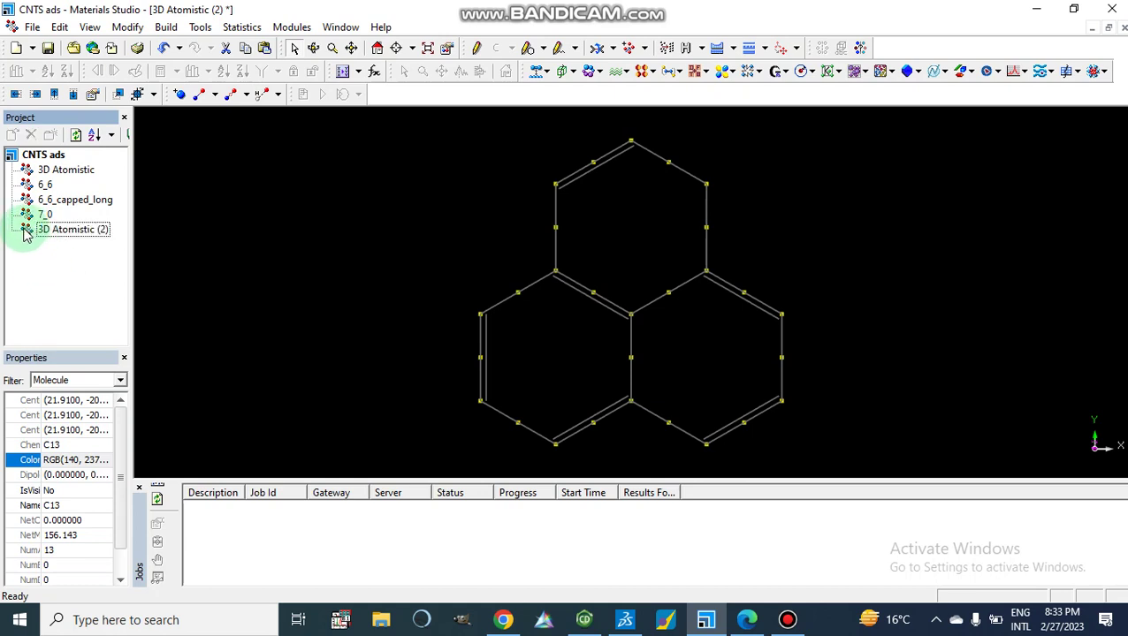
# Set up a Forcite calculation for 3D Atomistic (2) with the Geometry Optimization task and Fine quality
pyautogui.click(25, 232)
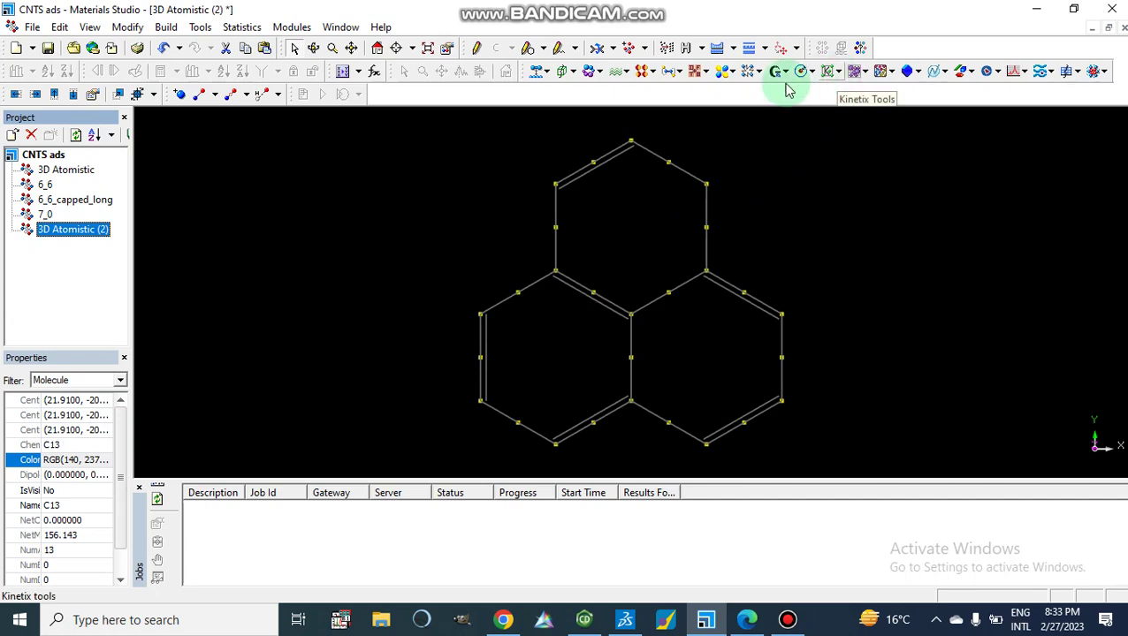
pyautogui.click(759, 73)
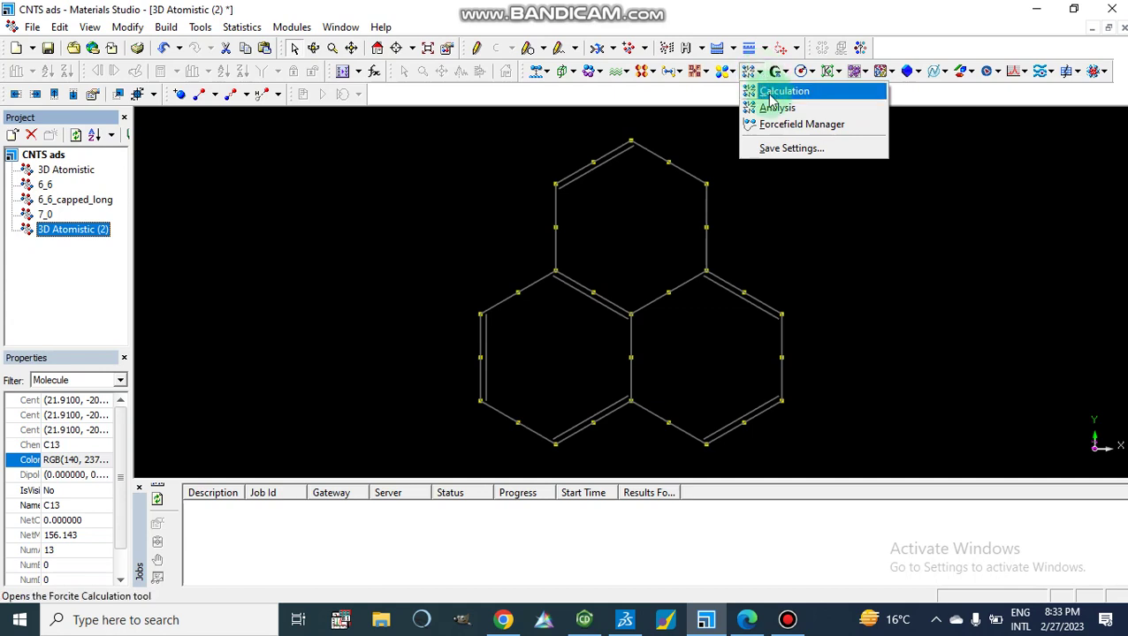
pyautogui.click(769, 93)
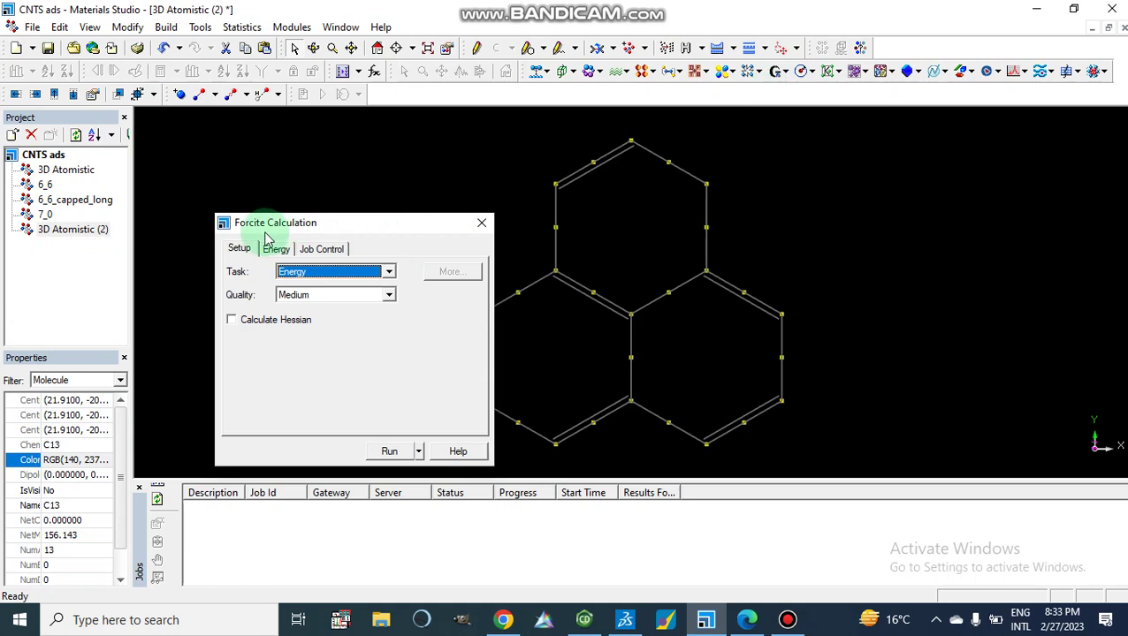
pyautogui.moveTo(344, 231); pyautogui.dragTo(356, 156)
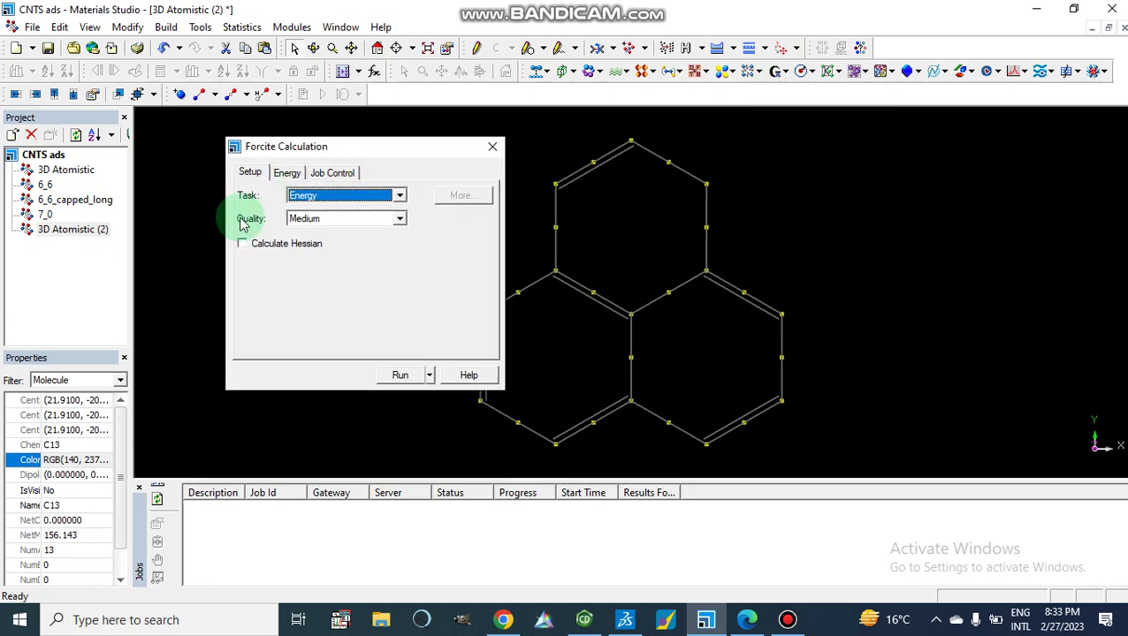
pyautogui.click(401, 196)
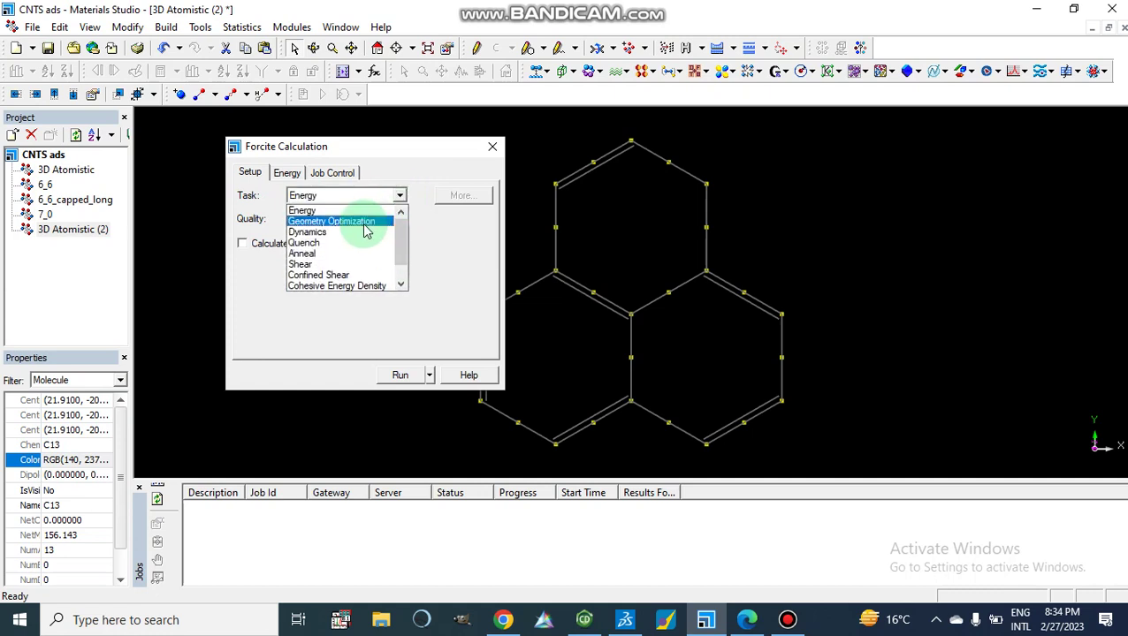
pyautogui.click(364, 220)
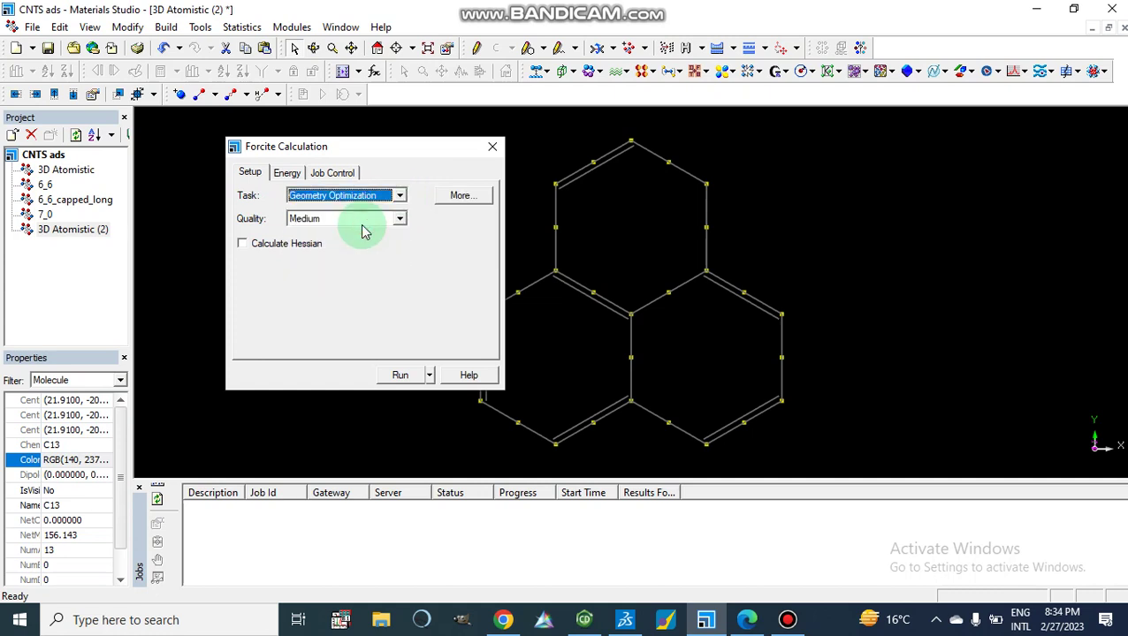
pyautogui.click(401, 221)
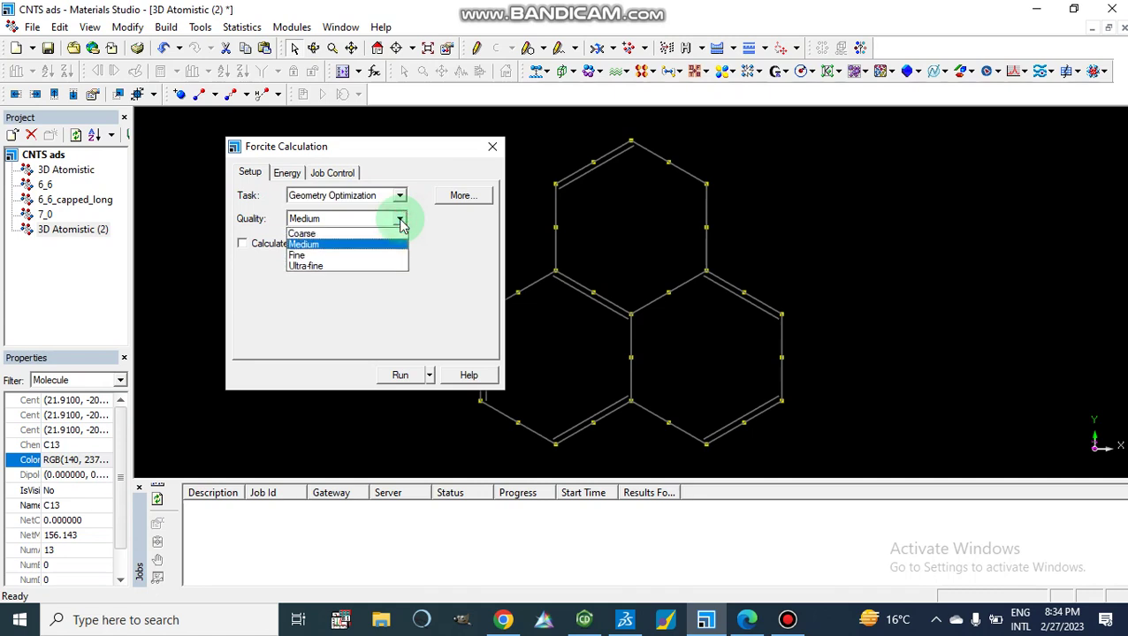
pyautogui.click(357, 257)
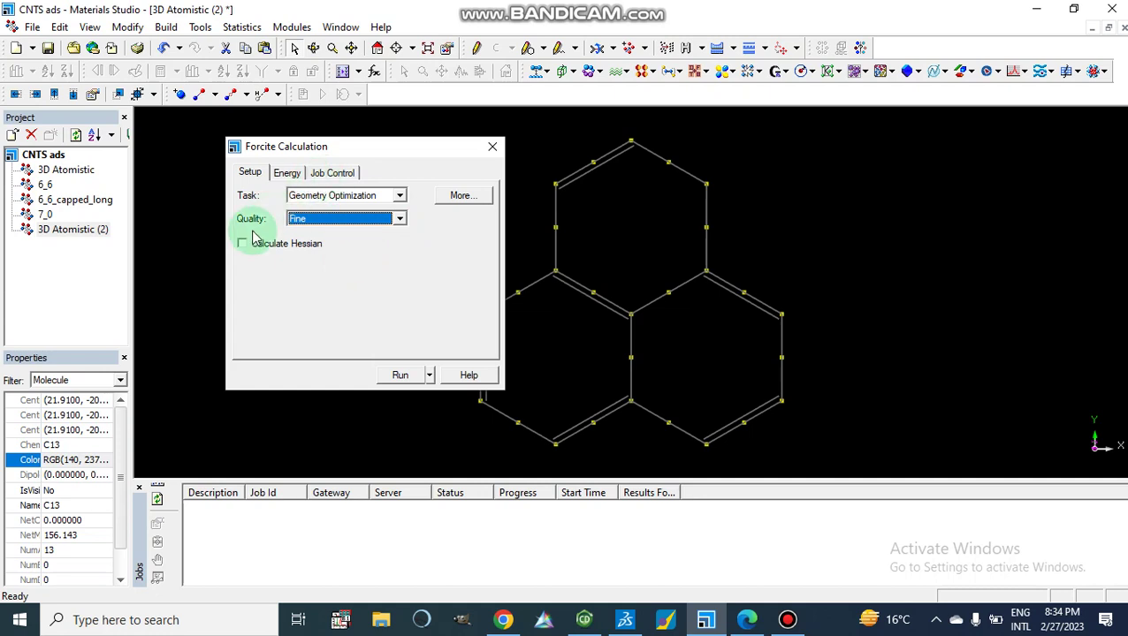
# Set the Forcite forcefield to COMPASS and keep the electrostatic and van der Waals summation methods atom based
pyautogui.click(286, 172)
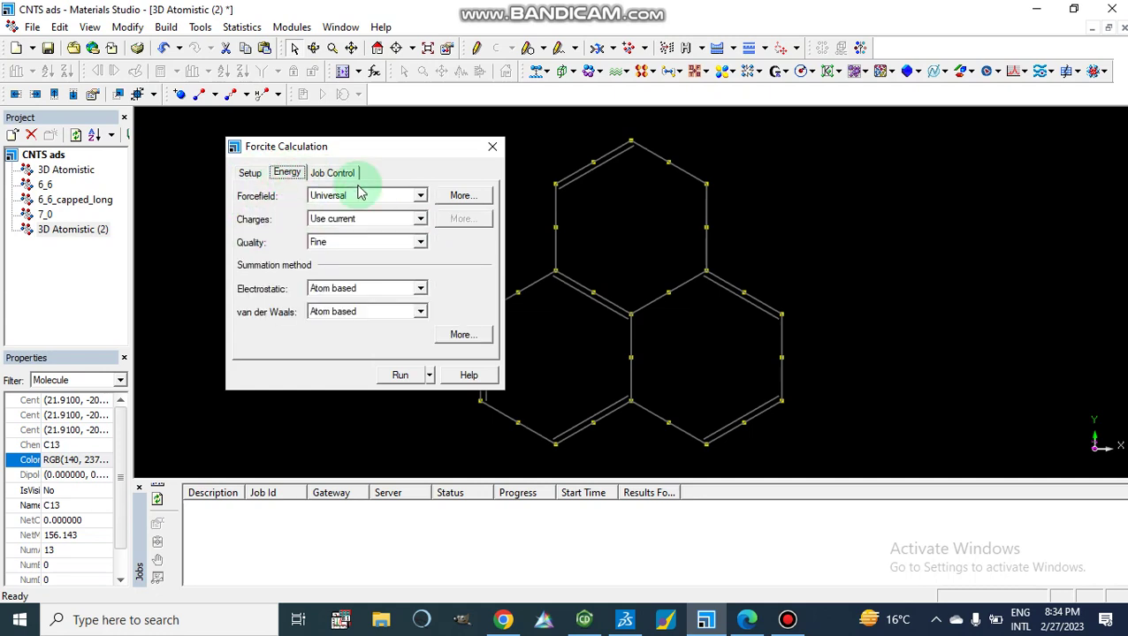
pyautogui.click(419, 195)
pyautogui.click(377, 211)
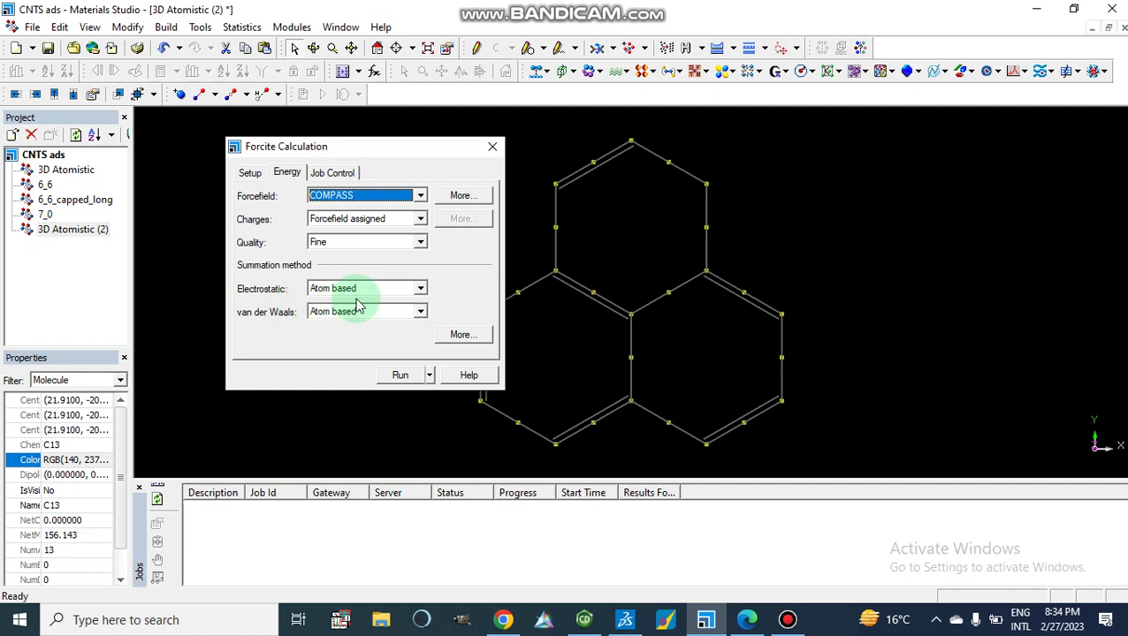
pyautogui.click(420, 289)
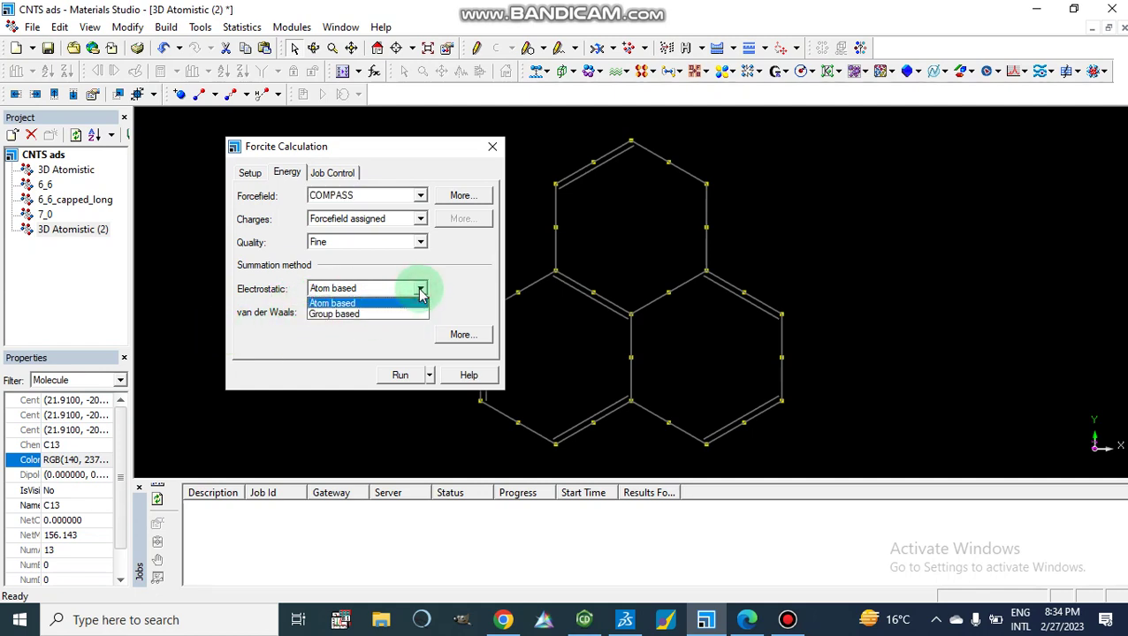
pyautogui.click(421, 292)
pyautogui.click(421, 314)
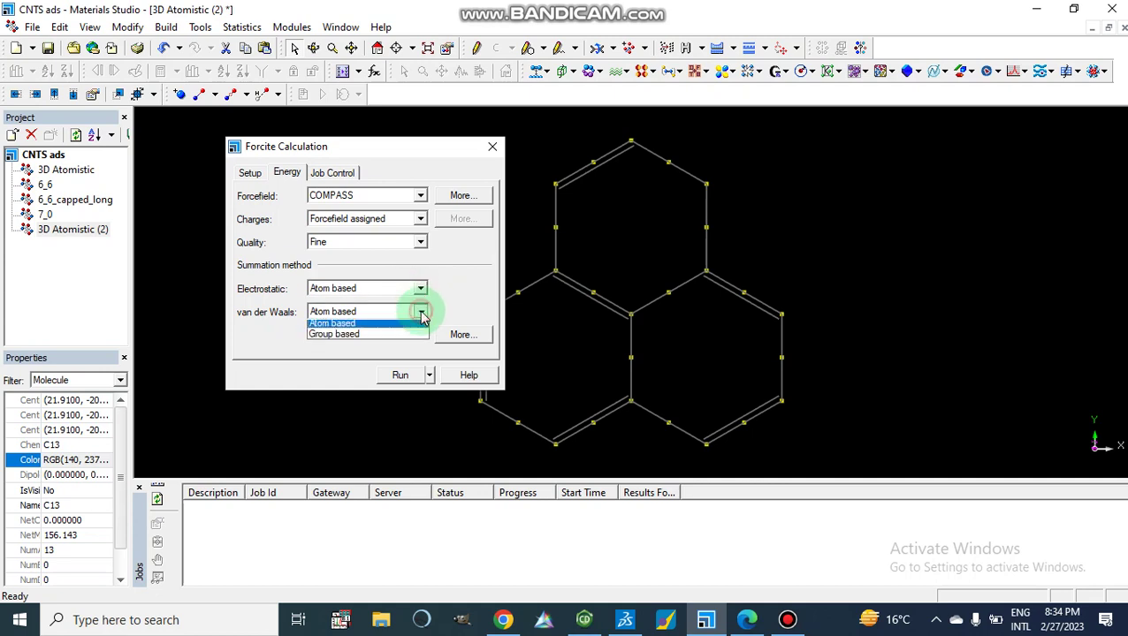
pyautogui.click(422, 314)
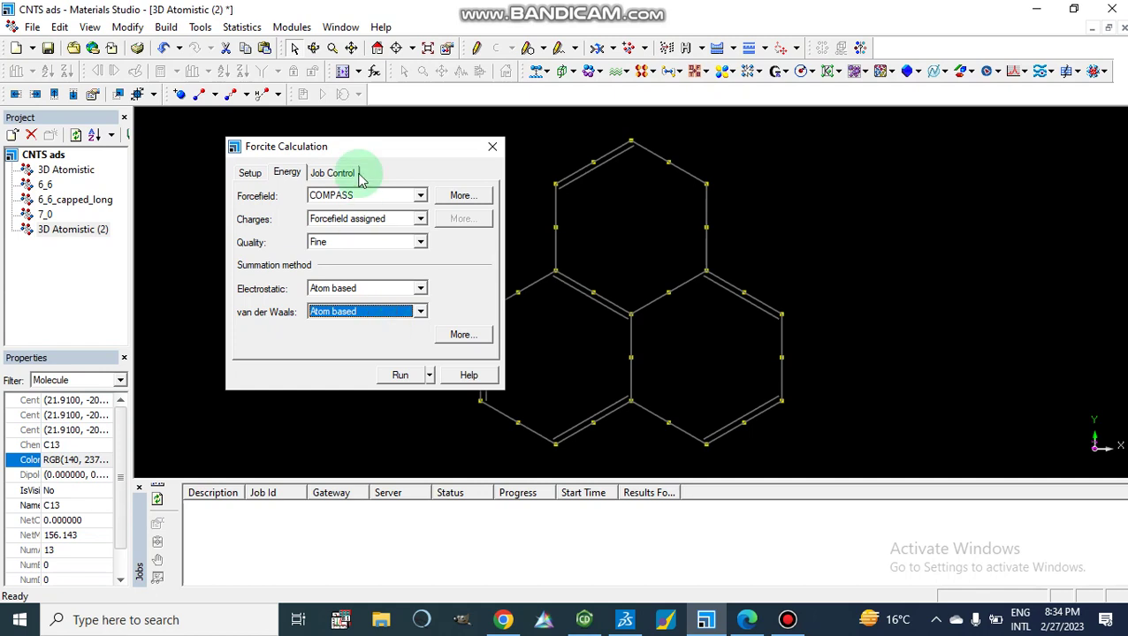
# Run the Forcite geometry optimization, acknowledge the job completion and close the calculation settings
pyautogui.click(250, 174)
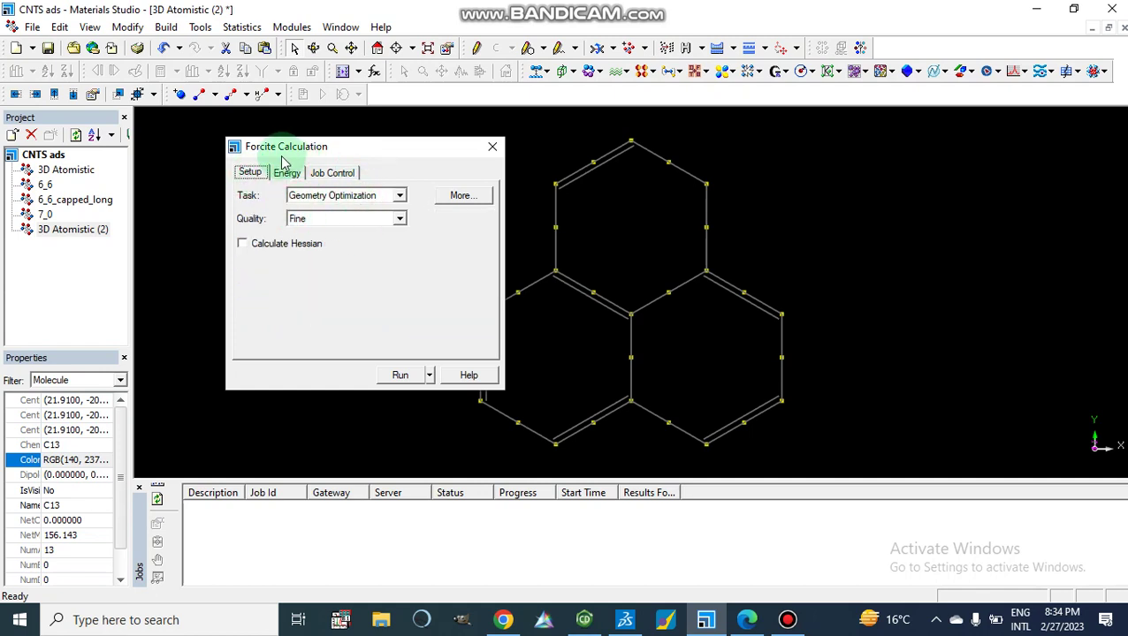
pyautogui.click(400, 376)
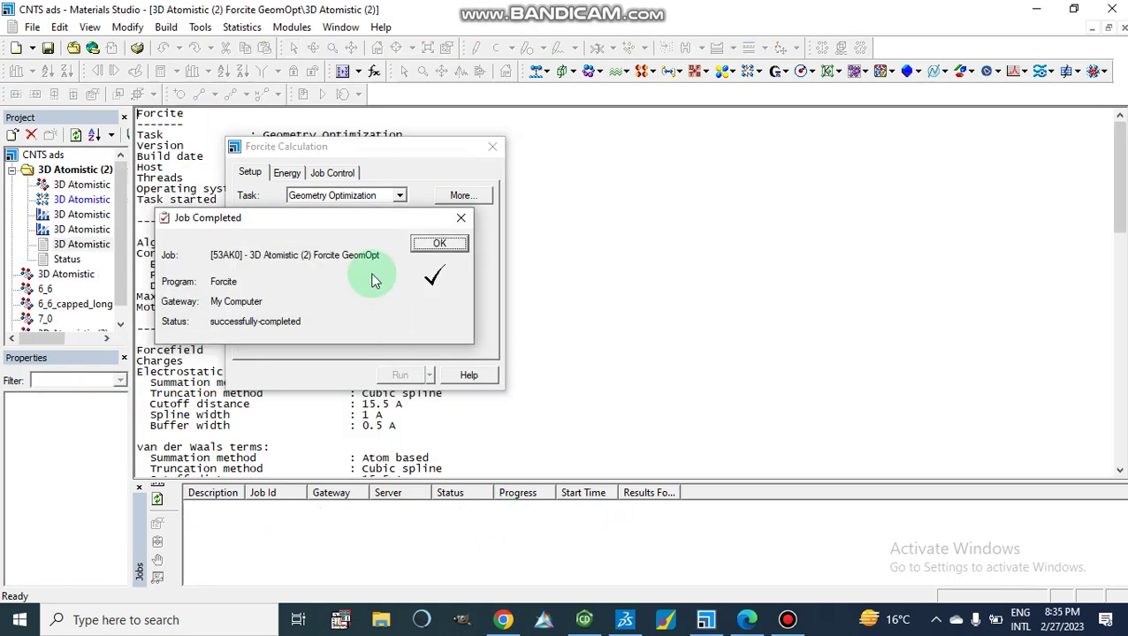
pyautogui.click(442, 245)
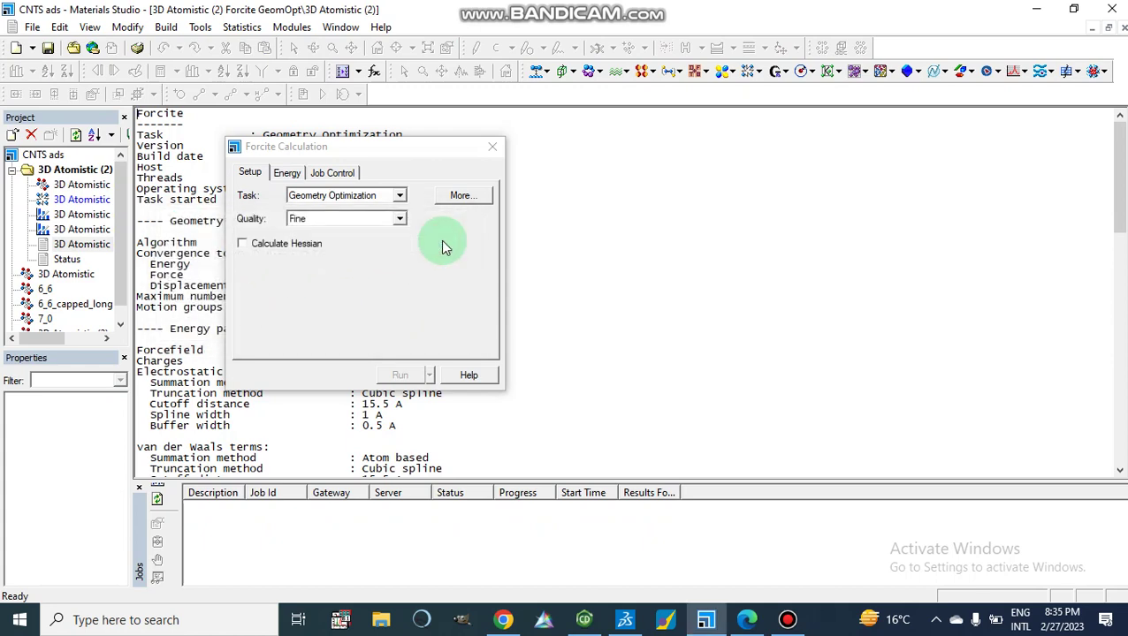
pyautogui.click(493, 146)
# Review the Forcite report's optimization parameters, energy parameters, and the initial and final structure energies
pyautogui.scroll(-9, 304, 376)
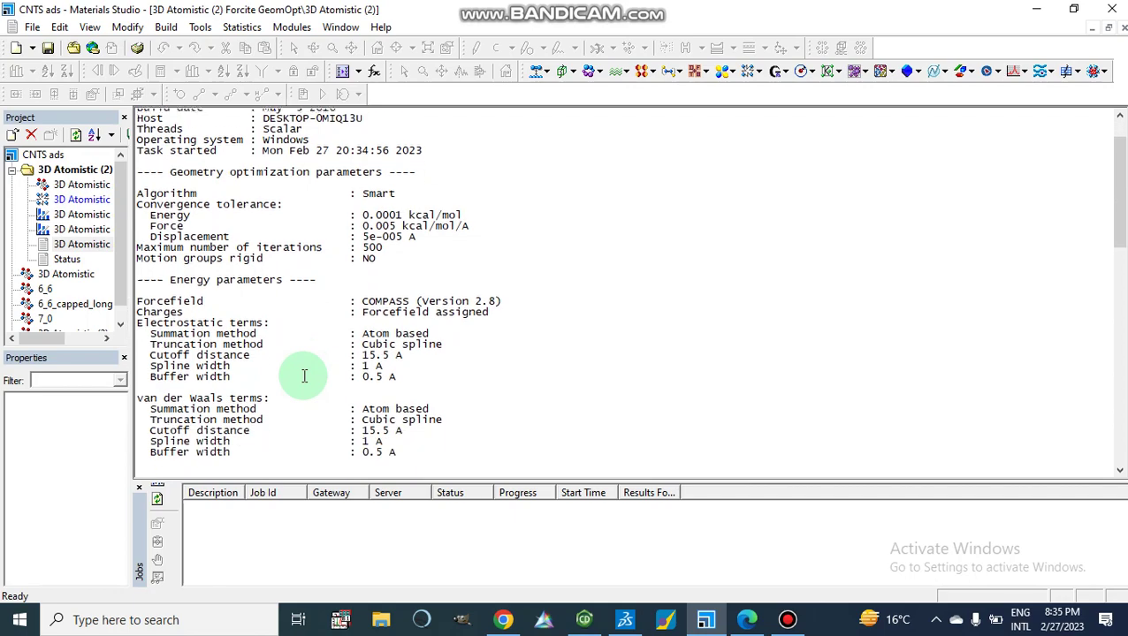
pyautogui.scroll(-15, 304, 376)
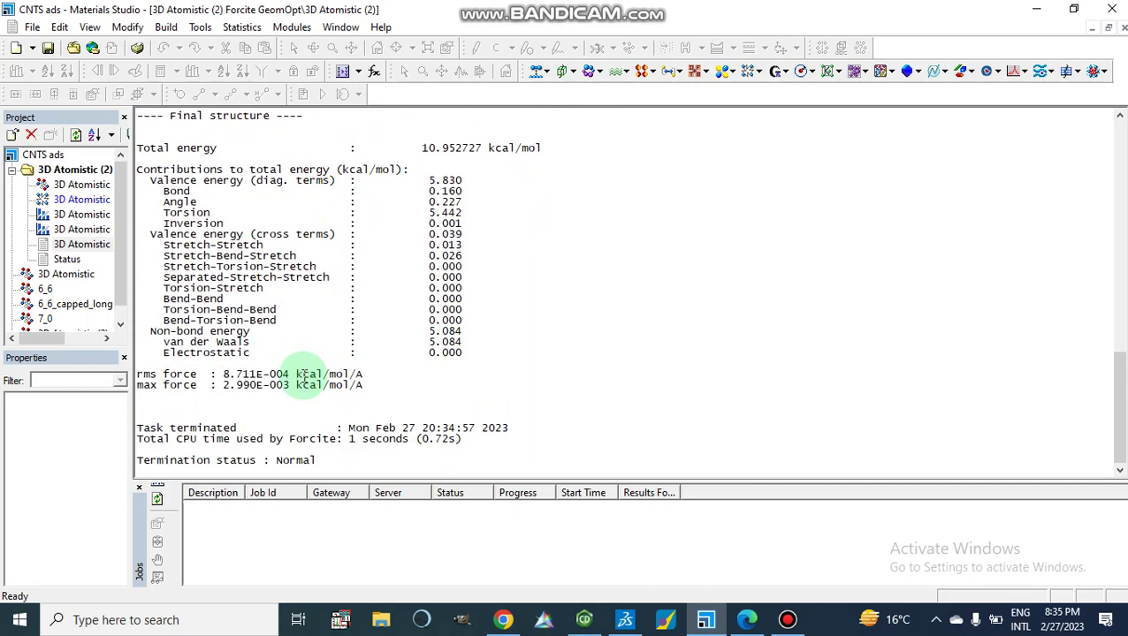
pyautogui.scroll(10, 304, 376)
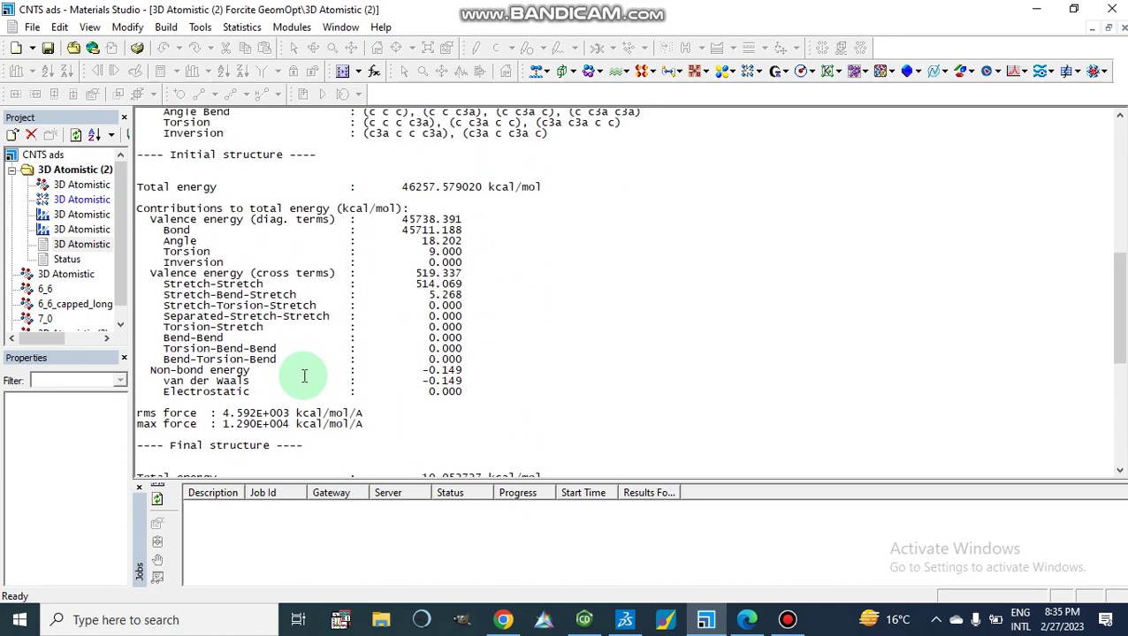
pyautogui.scroll(4, 304, 376)
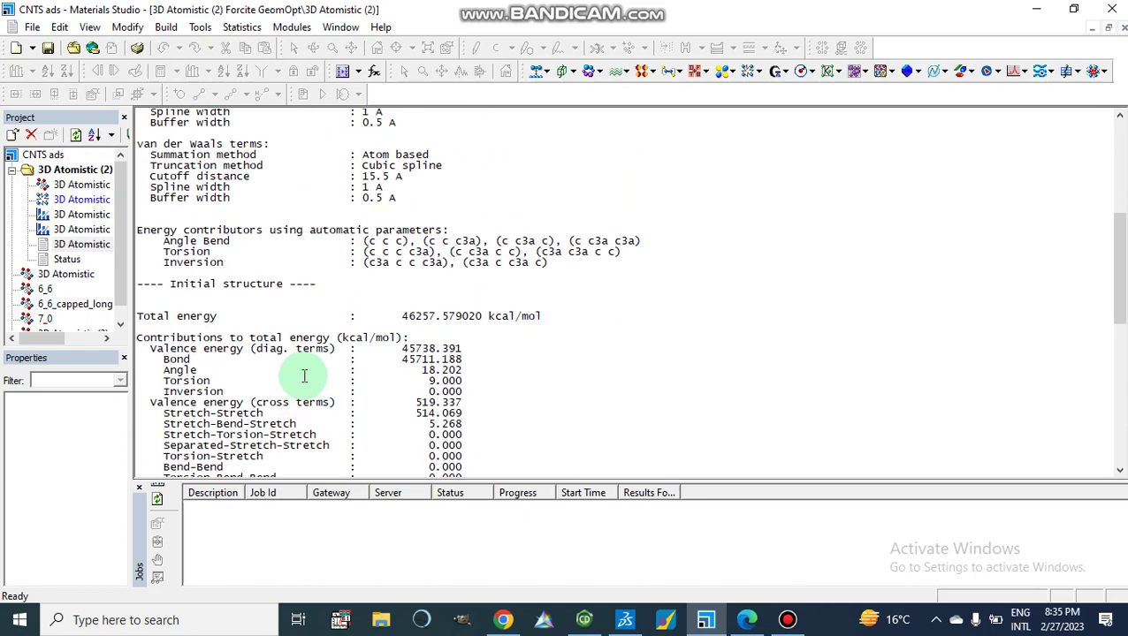
pyautogui.scroll(9, 304, 376)
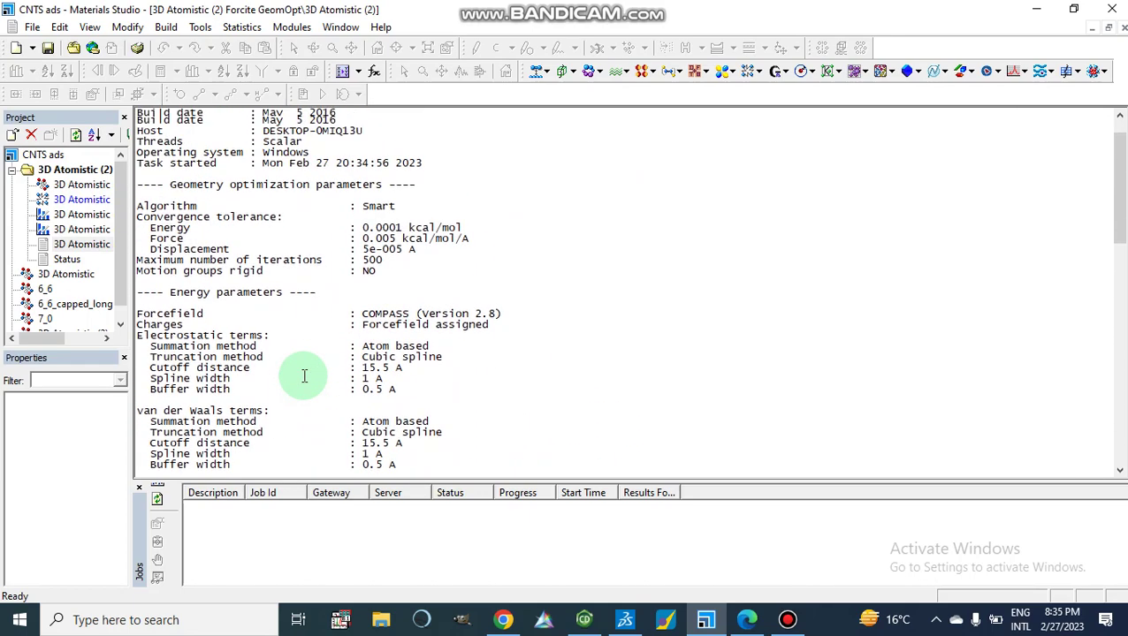
pyautogui.scroll(1, 304, 377)
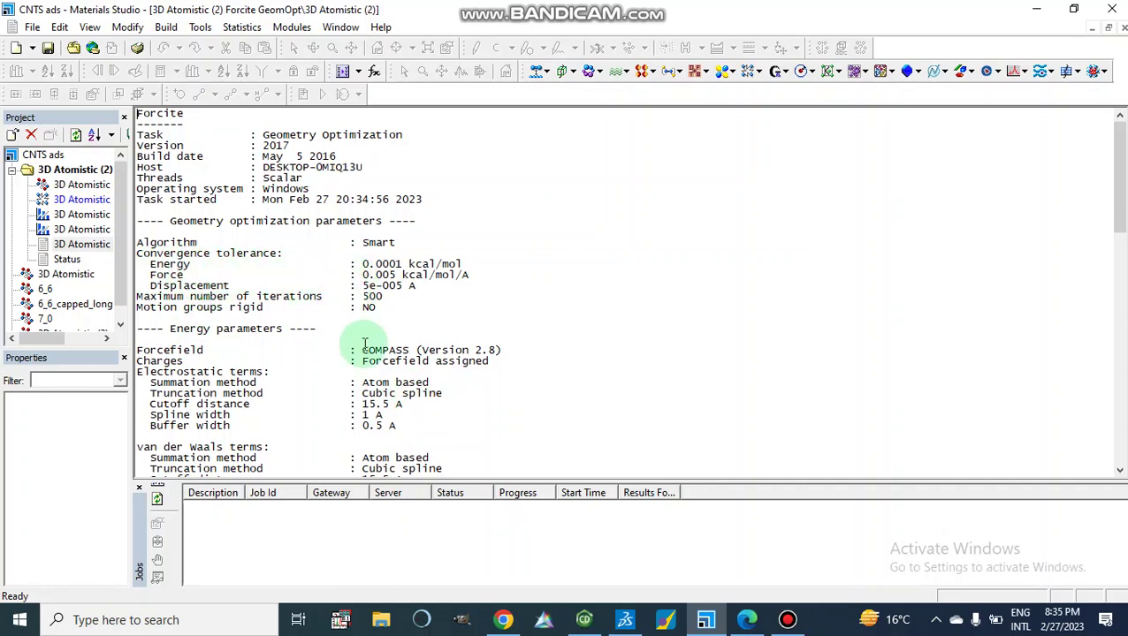
pyautogui.scroll(-2, 364, 345)
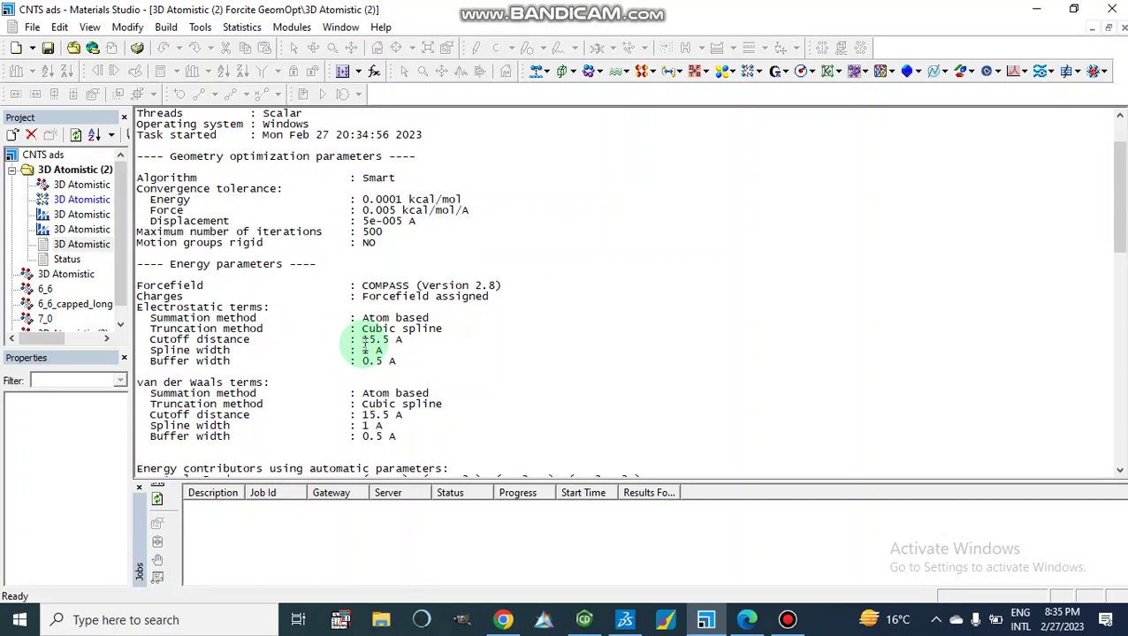
# Check the report's electrostatic and van der Waals parameters and view the Forcite convergence and energy charts
pyautogui.scroll(-2, 364, 345)
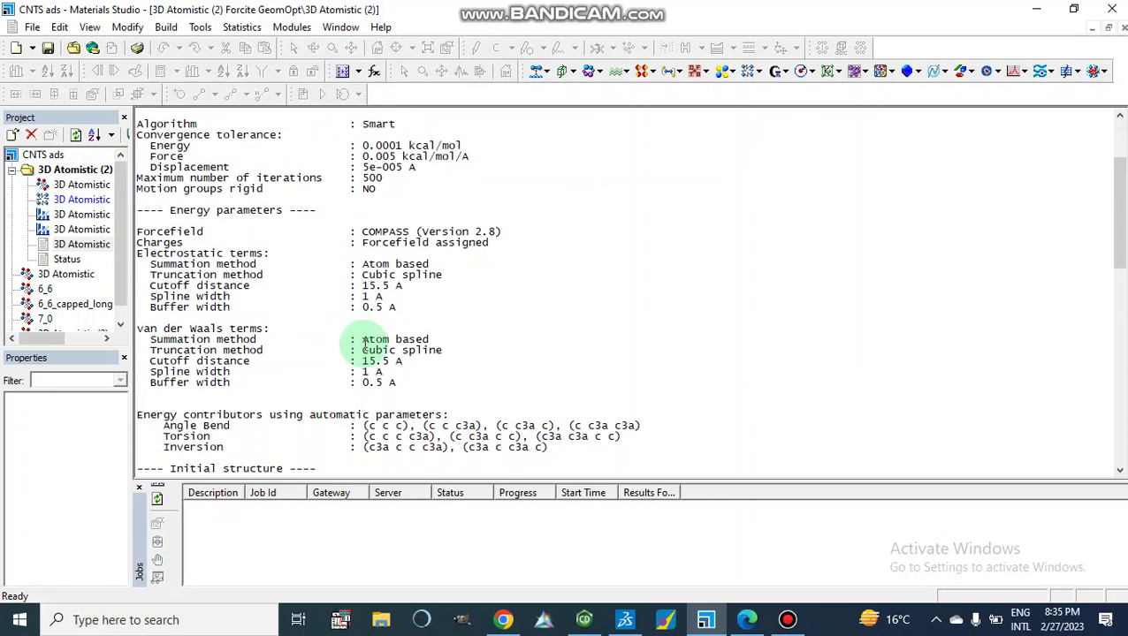
pyautogui.scroll(-2, 365, 343)
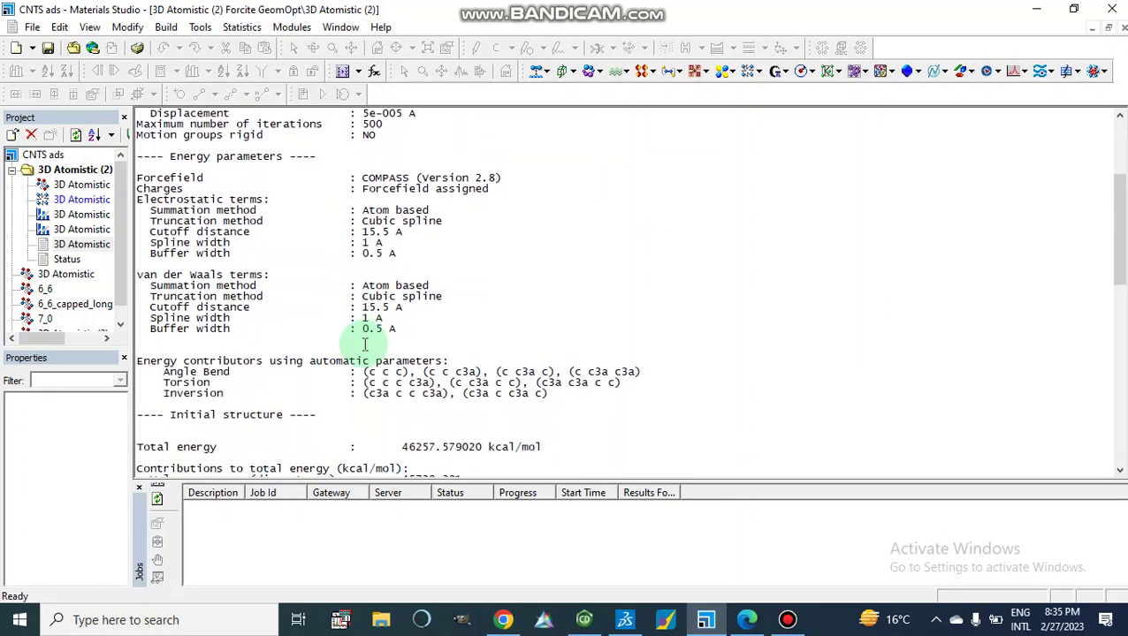
pyautogui.scroll(1, 364, 345)
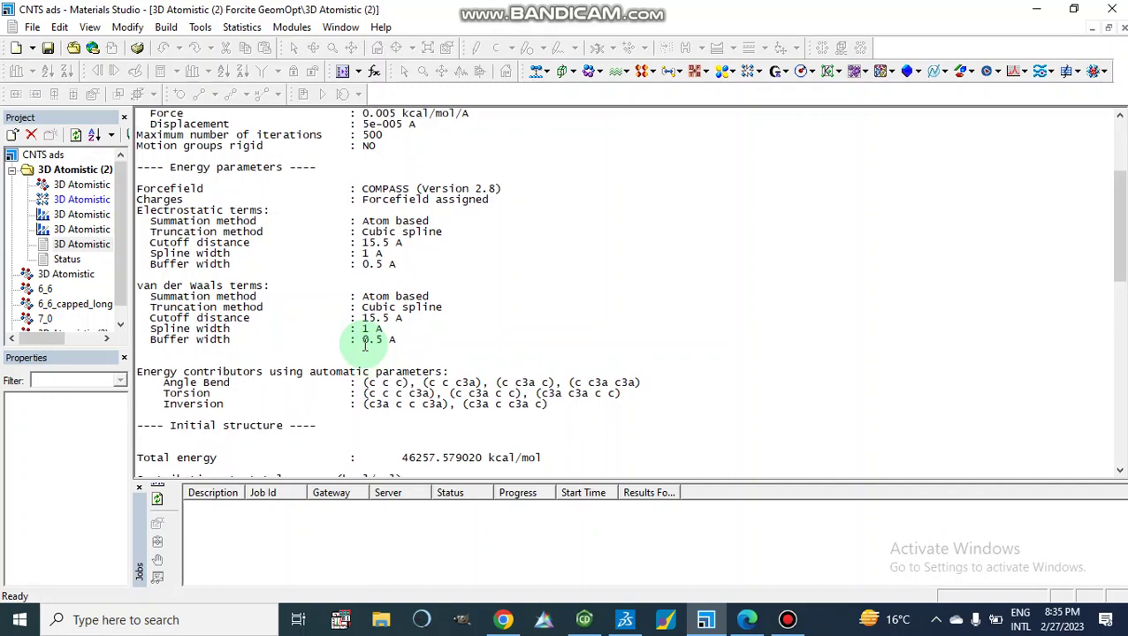
pyautogui.scroll(4, 364, 349)
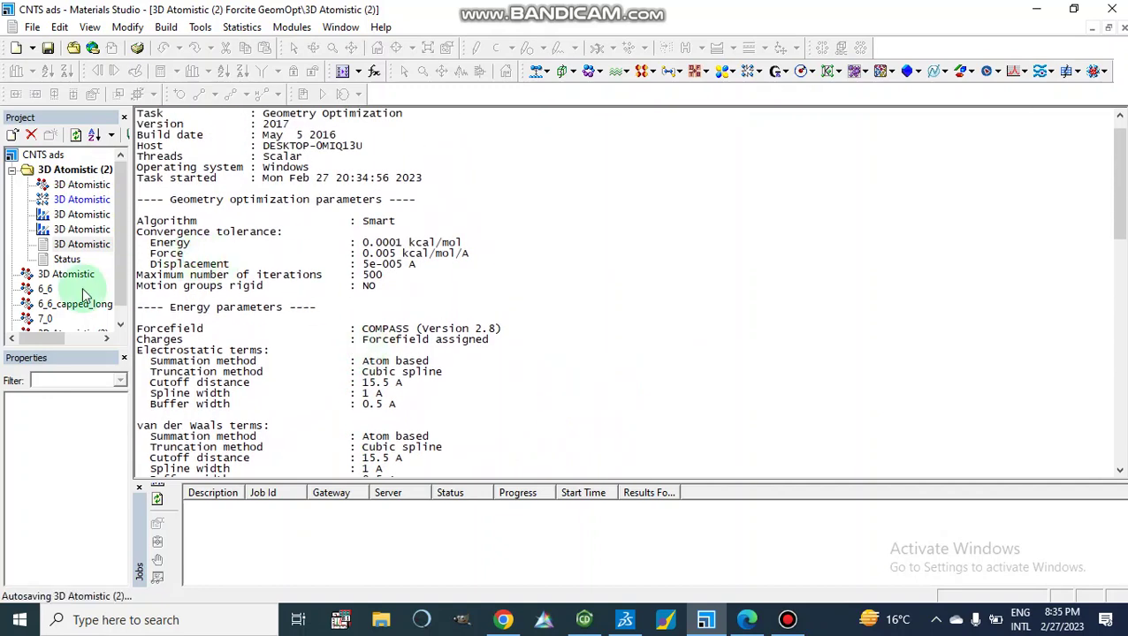
pyautogui.doubleClick(75, 217)
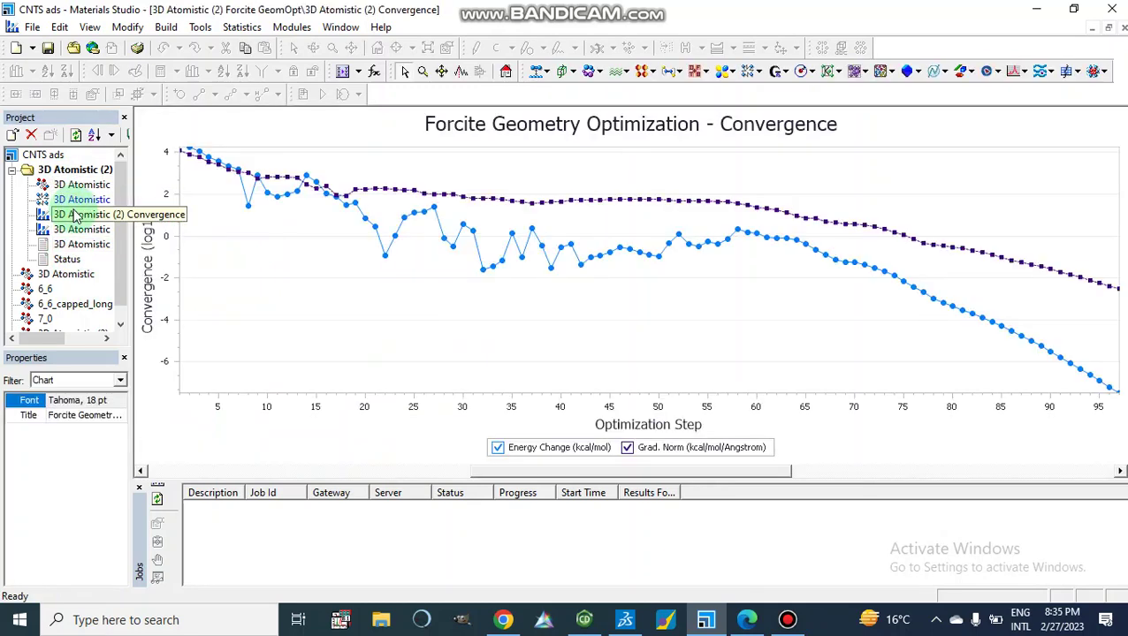
pyautogui.doubleClick(75, 231)
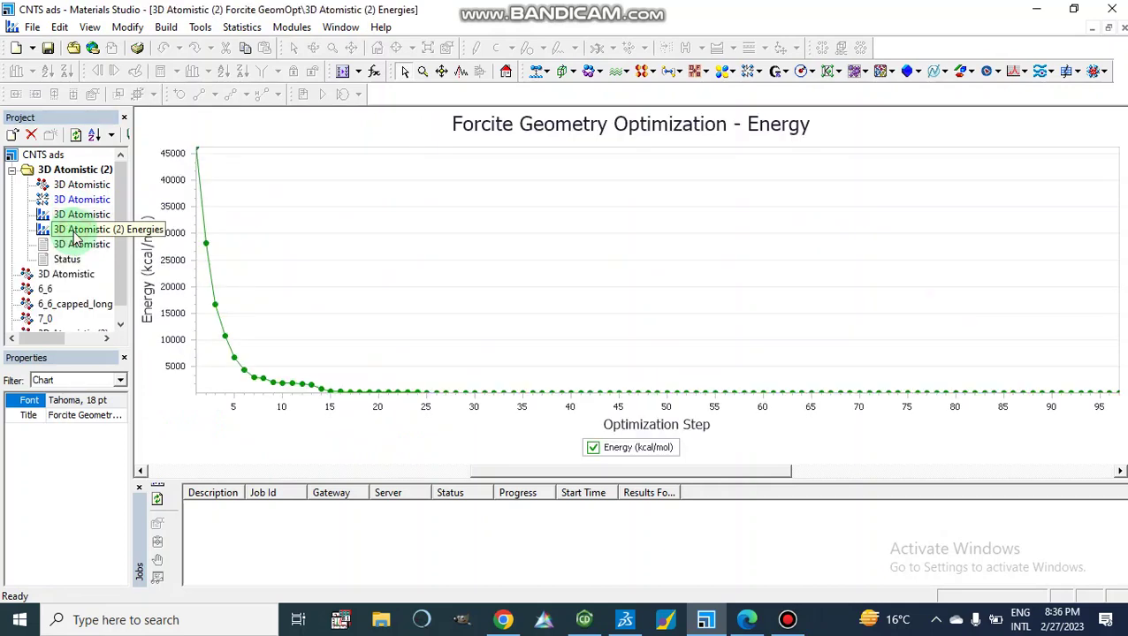
# Open the optimized 3D Atomistic (2) structure from the Forcite results and display its atoms in Ball and stick style
pyautogui.doubleClick(74, 185)
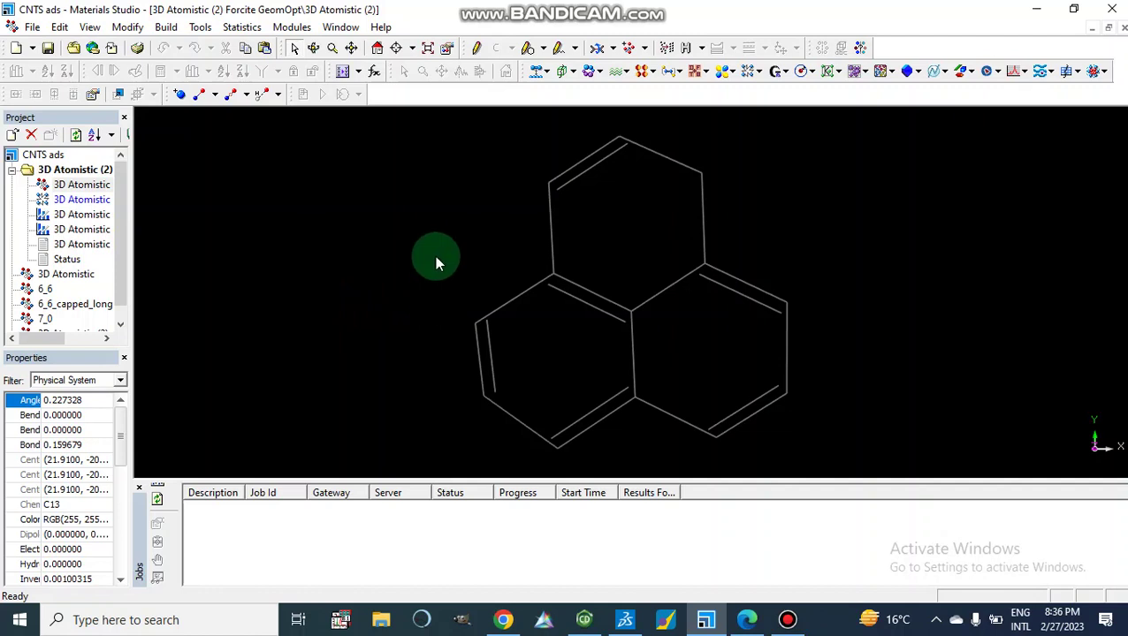
pyautogui.click(313, 47)
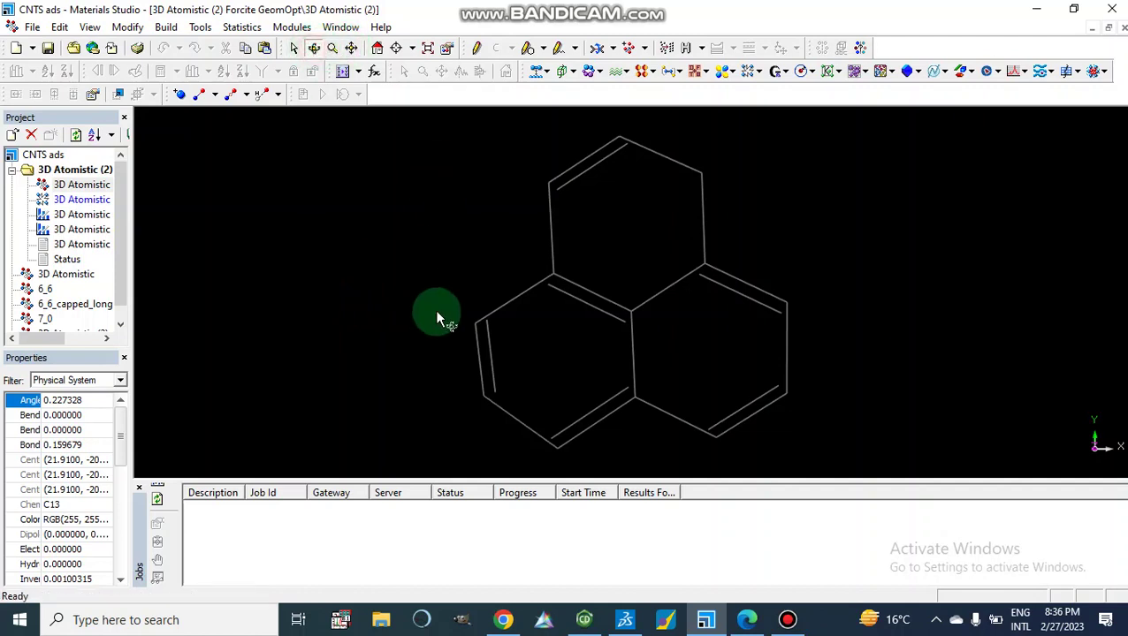
pyautogui.moveTo(437, 316); pyautogui.dragTo(571, 281, button='right')
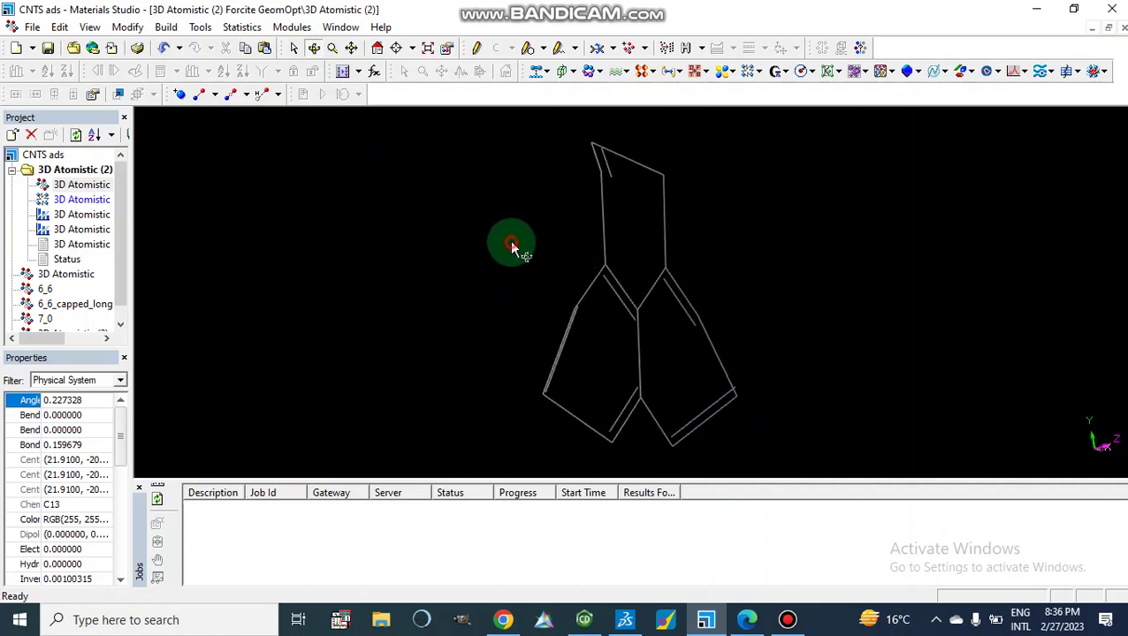
pyautogui.moveTo(511, 246)
pyautogui.mouseDown(button='right')
pyautogui.moveTo(531, 245)
pyautogui.moveTo(523, 258)
pyautogui.mouseUp(button='right')
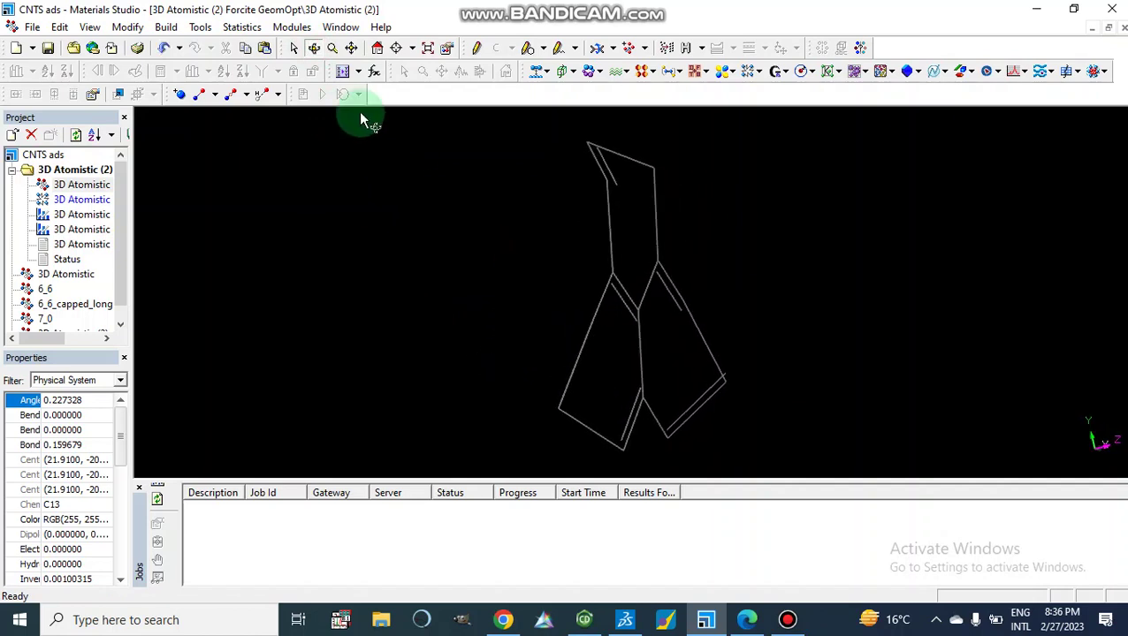
pyautogui.rightClick(351, 257)
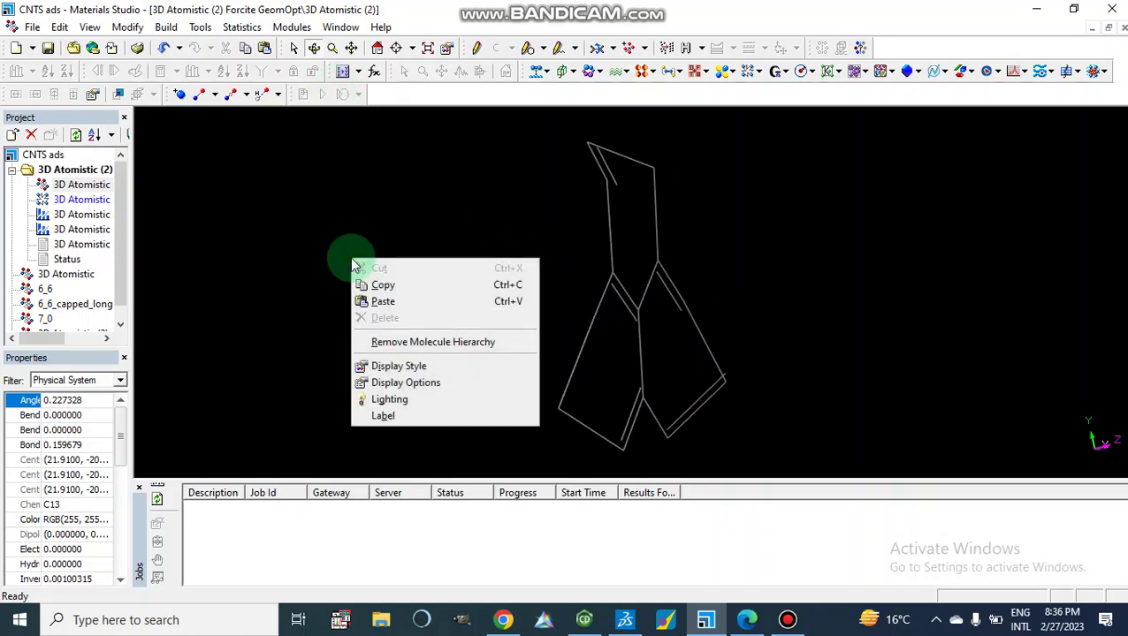
pyautogui.click(416, 368)
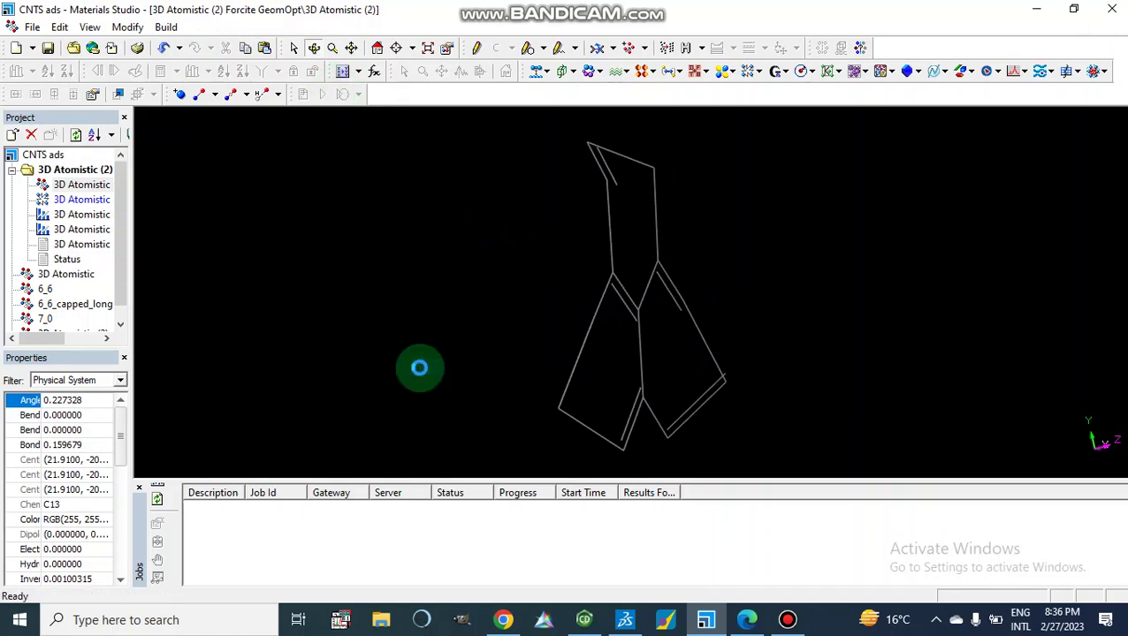
pyautogui.click(588, 247)
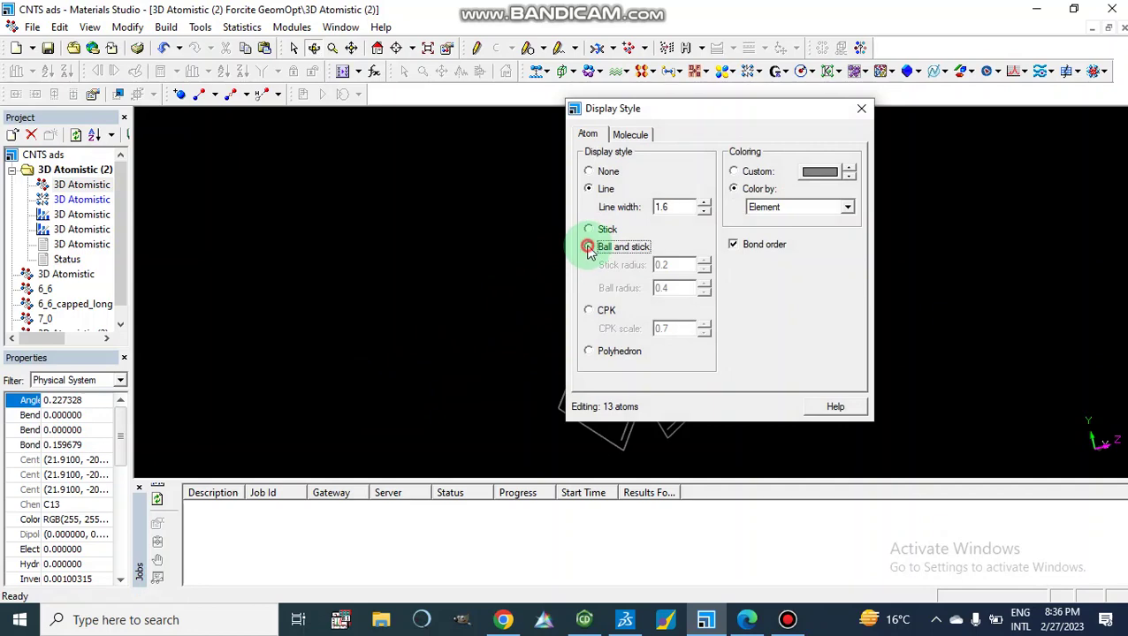
pyautogui.click(861, 107)
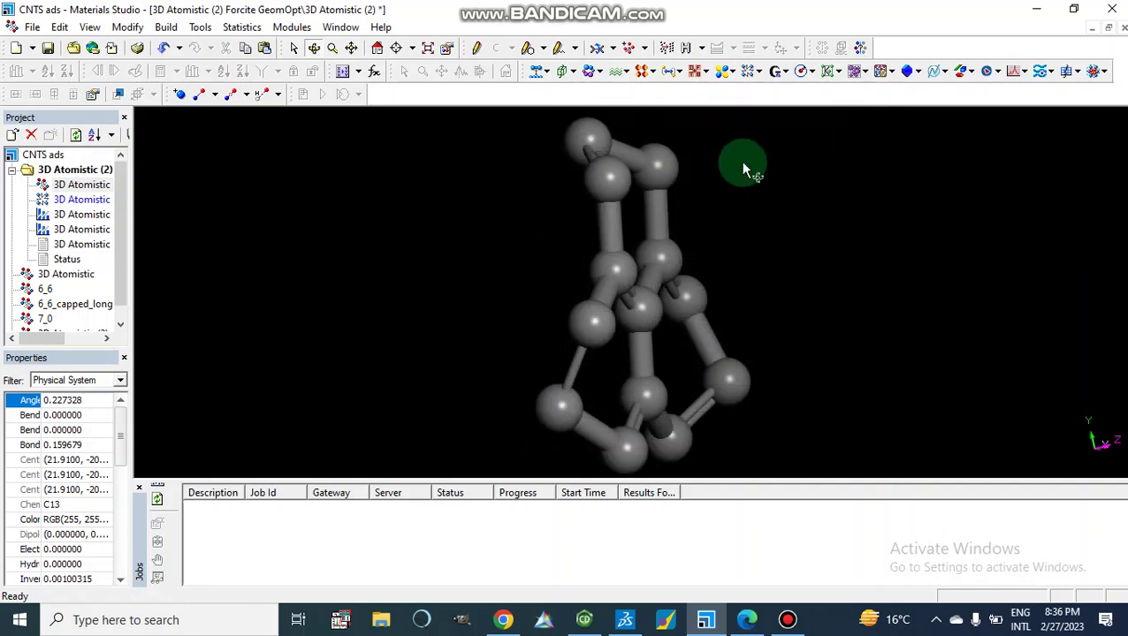
pyautogui.moveTo(743, 168)
pyautogui.mouseDown()
pyautogui.moveTo(478, 360)
pyautogui.moveTo(422, 353)
pyautogui.moveTo(490, 360)
pyautogui.moveTo(524, 272)
pyautogui.moveTo(461, 309)
pyautogui.moveTo(445, 302)
pyautogui.mouseUp()
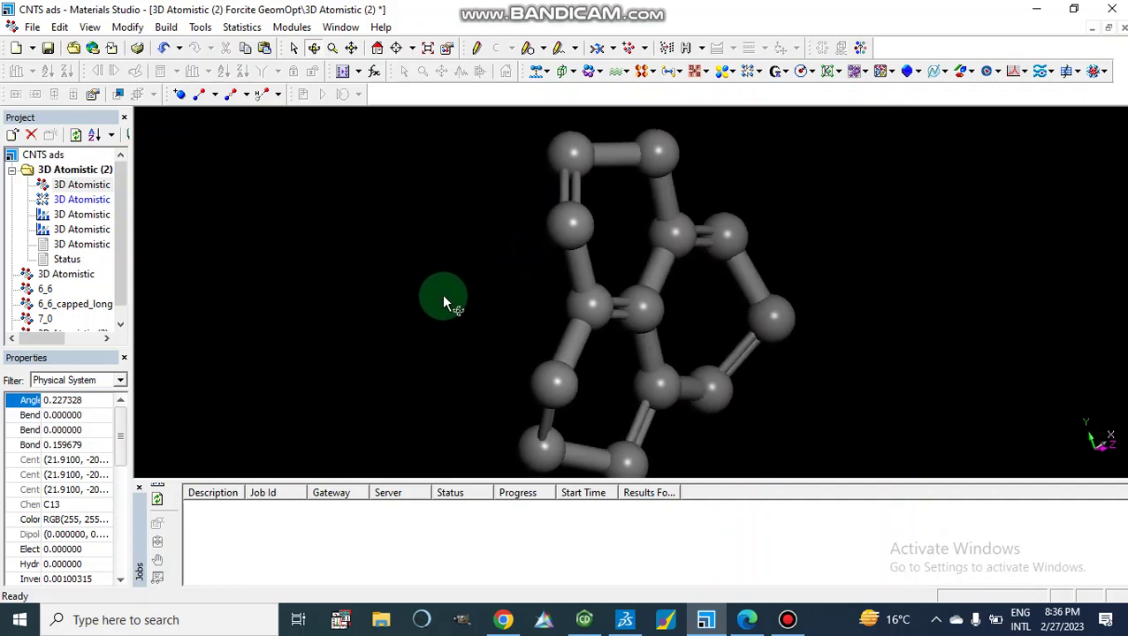
# Rename the Forcite geometry optimization results folder as compound
pyautogui.click(75, 195)
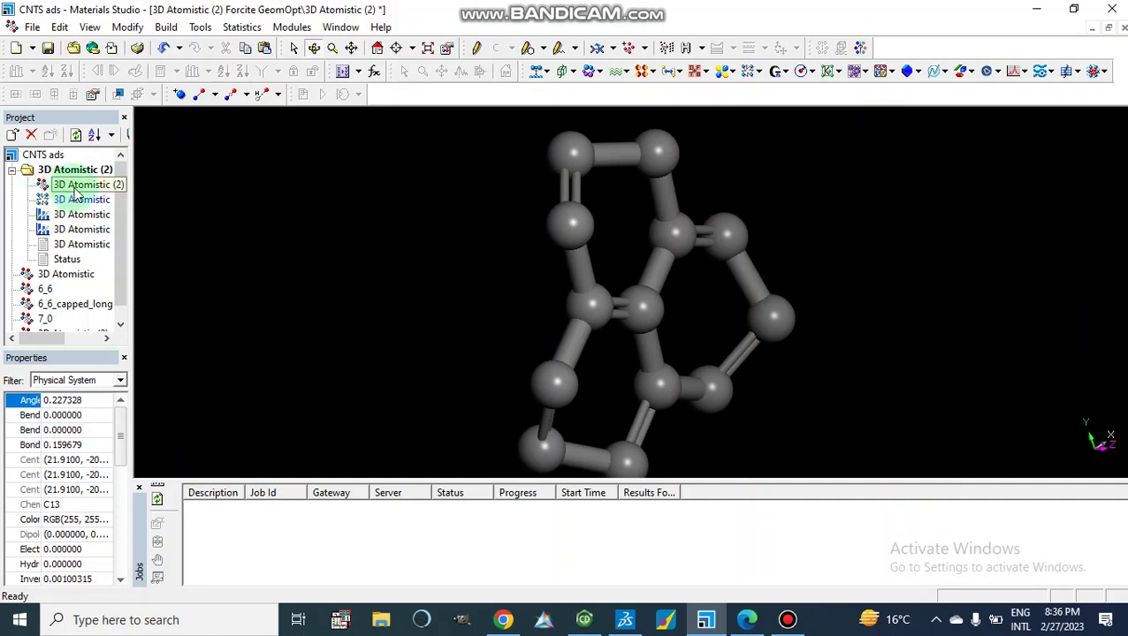
pyautogui.rightClick(64, 171)
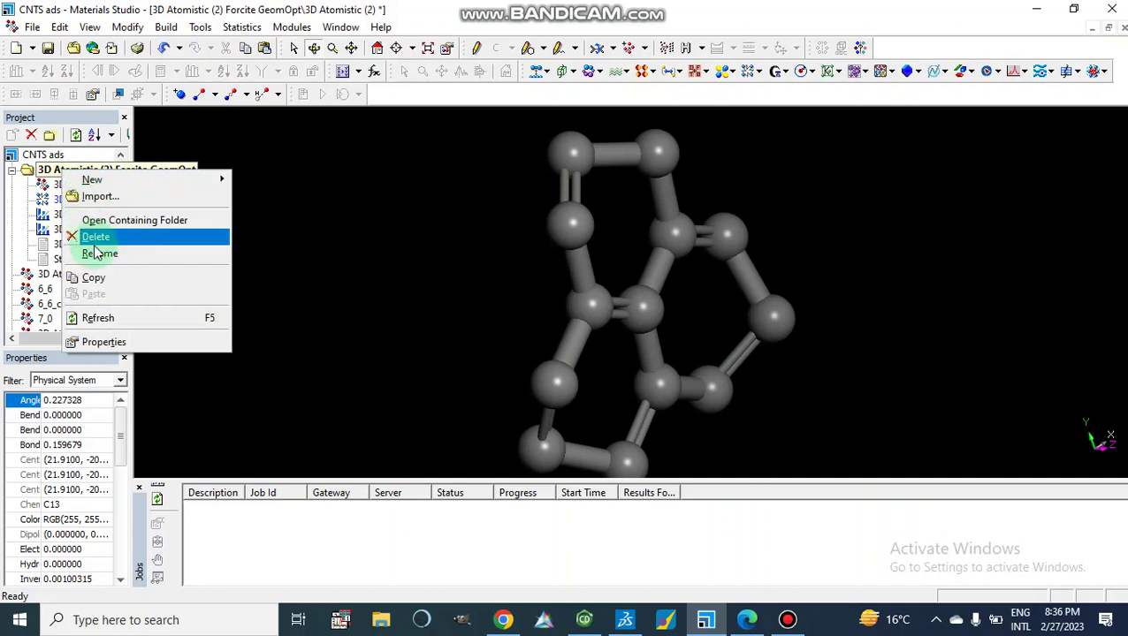
pyautogui.click(98, 255)
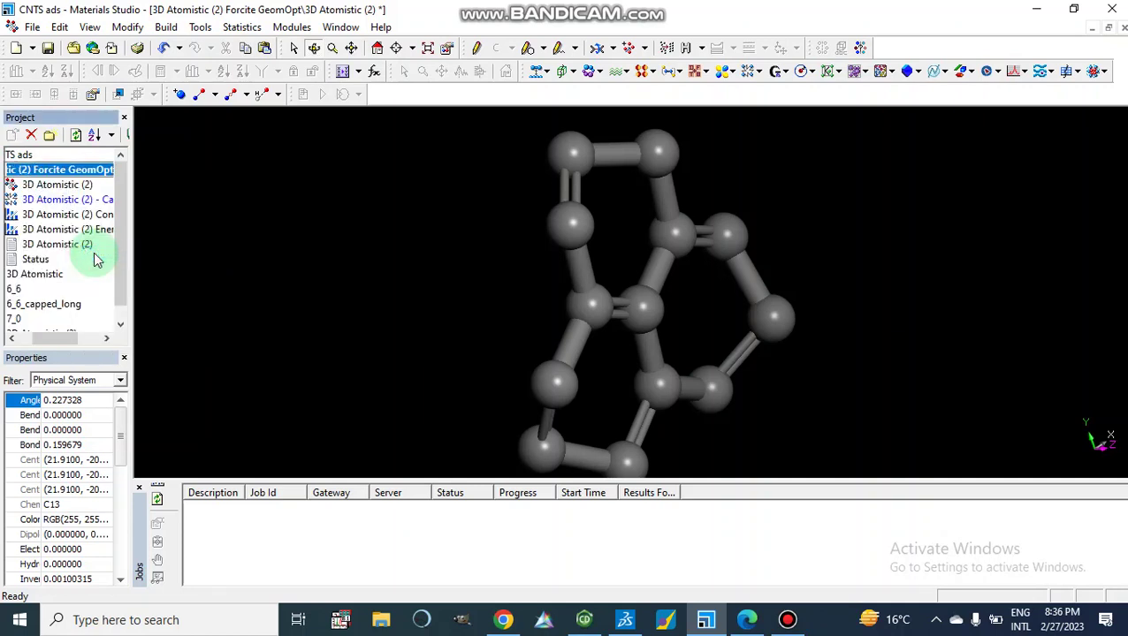
pyautogui.write('compound')
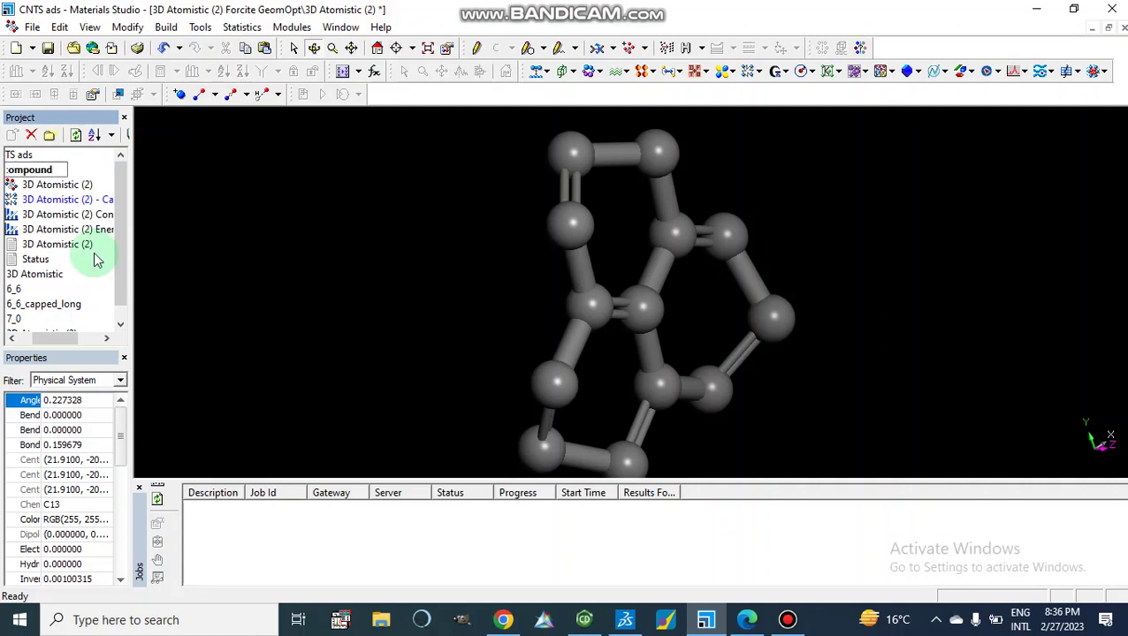
pyautogui.press('Return')
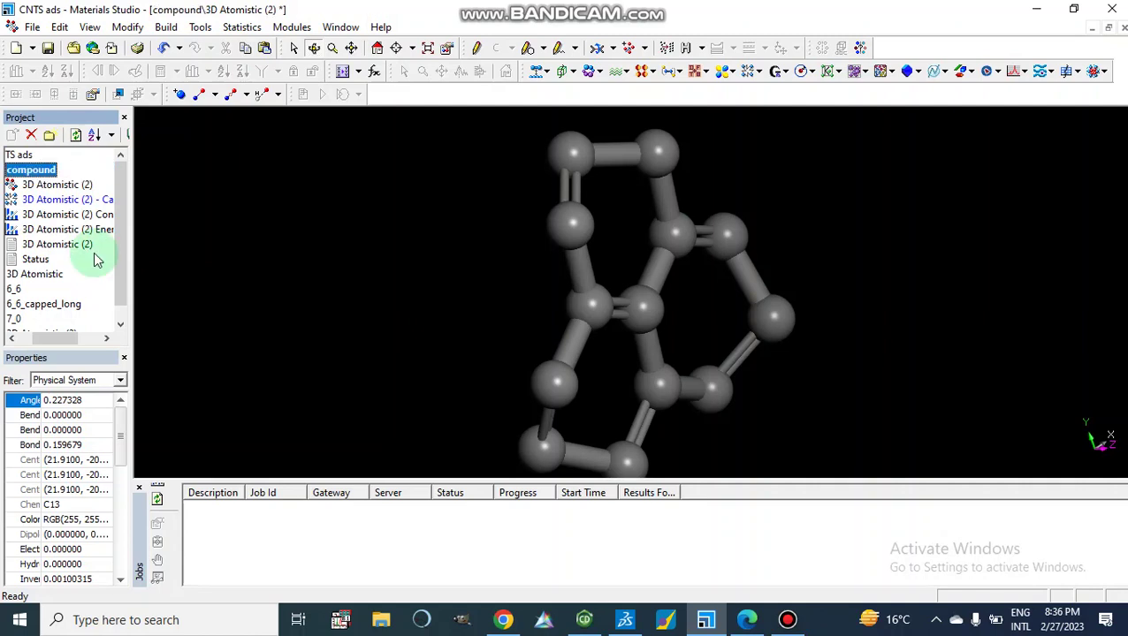
# Rename the optimized 3D Atomistic (2) structure document inside the results folder as compound
pyautogui.rightClick(33, 187)
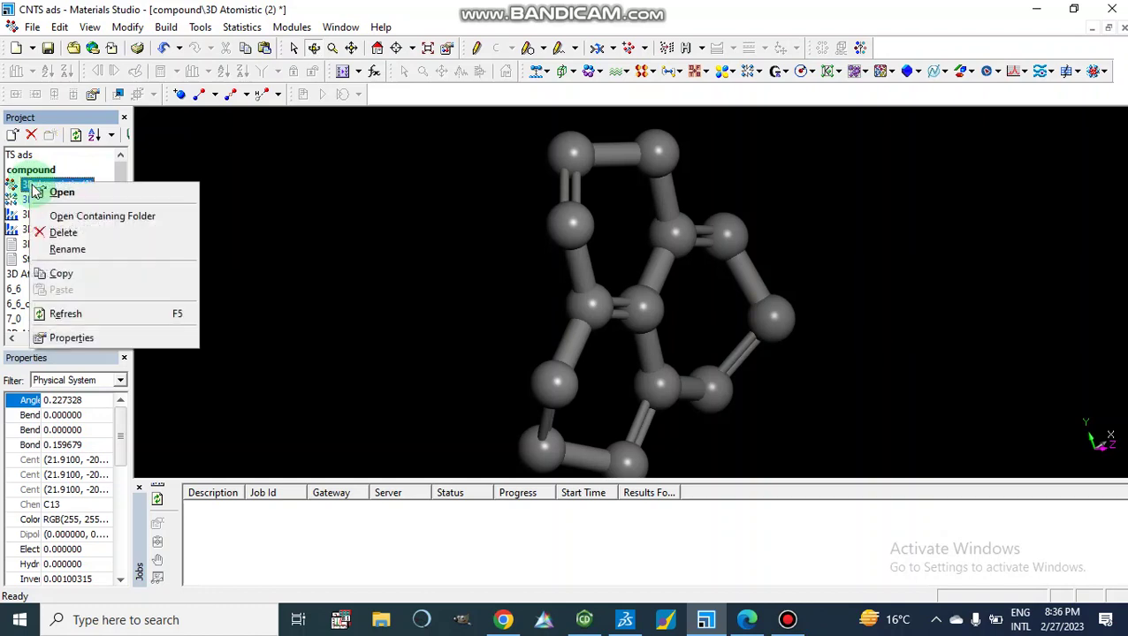
pyautogui.click(74, 251)
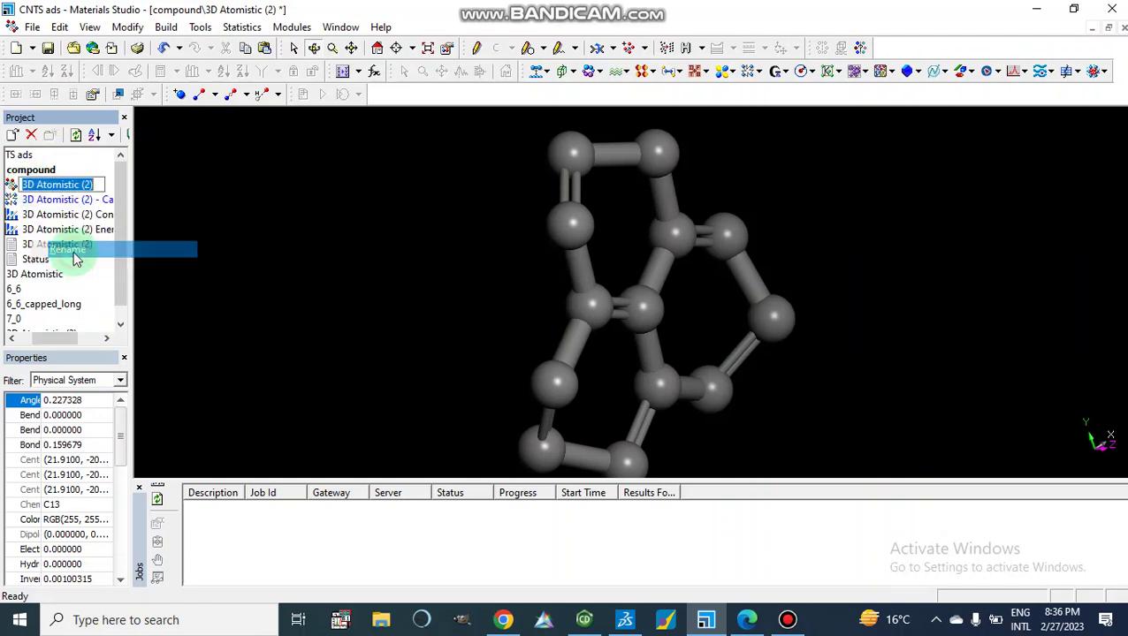
pyautogui.write('compound')
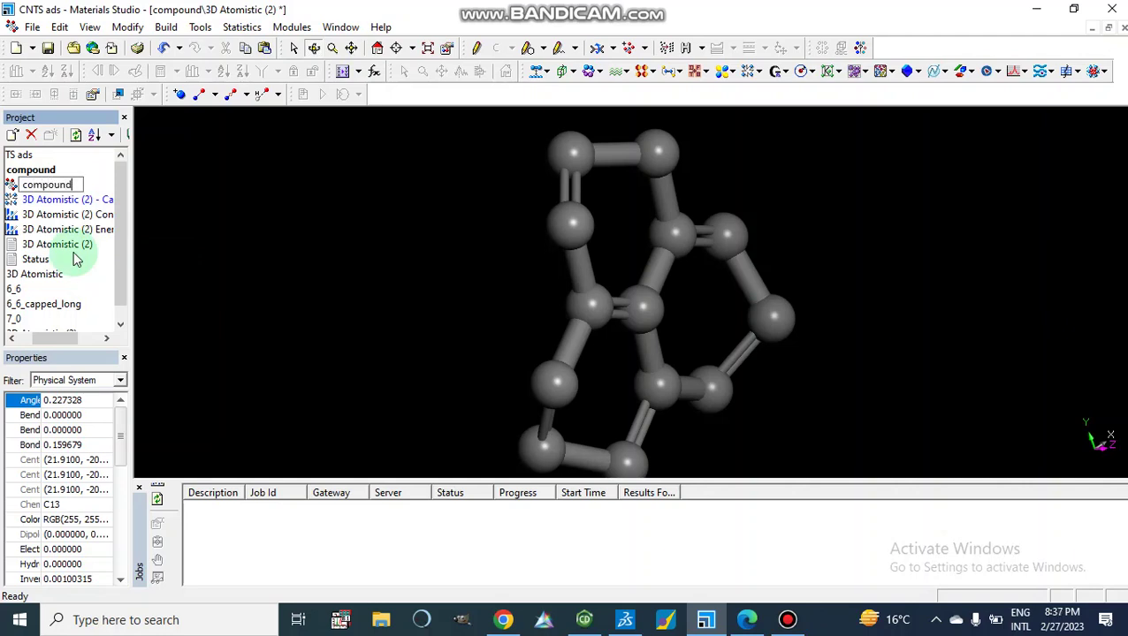
pyautogui.click(230, 290)
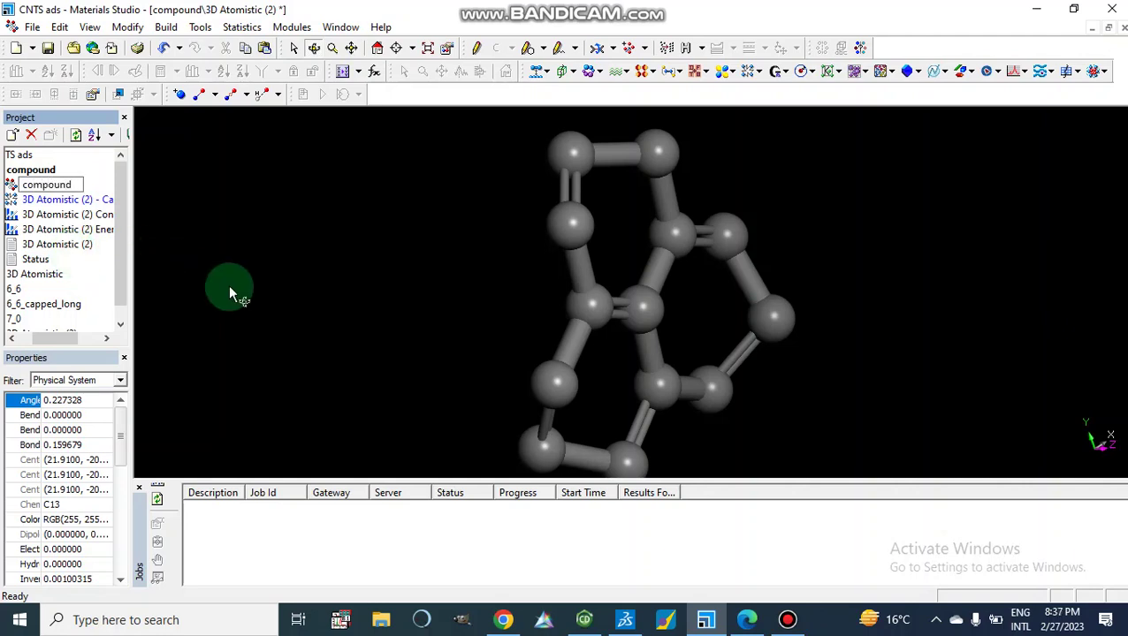
pyautogui.click(207, 333)
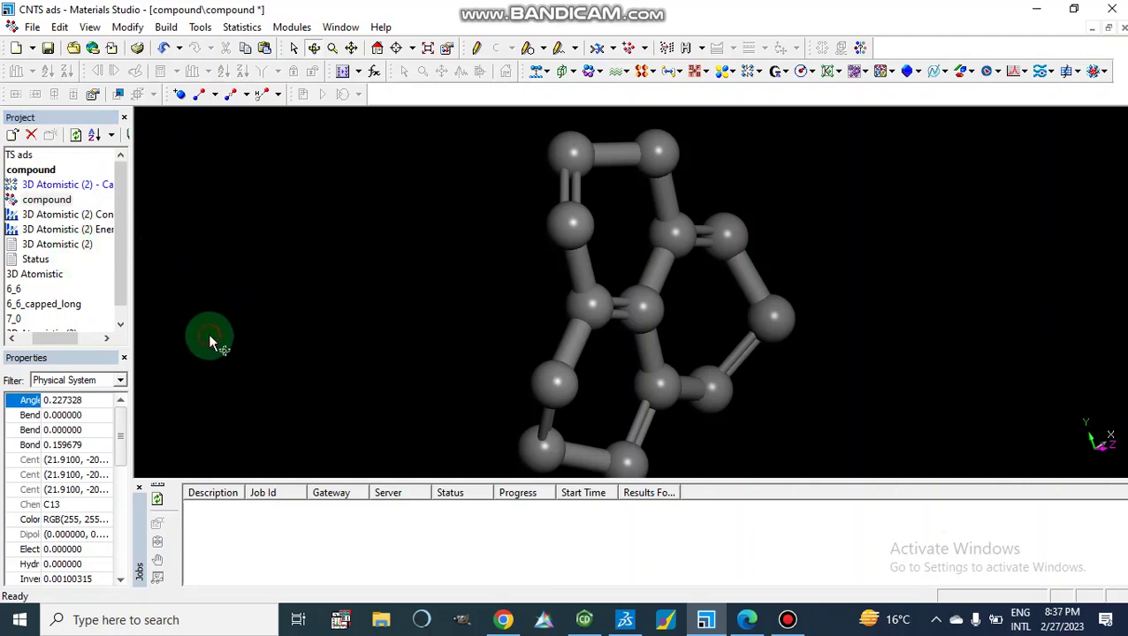
pyautogui.rightClick(56, 188)
pyautogui.click(47, 199)
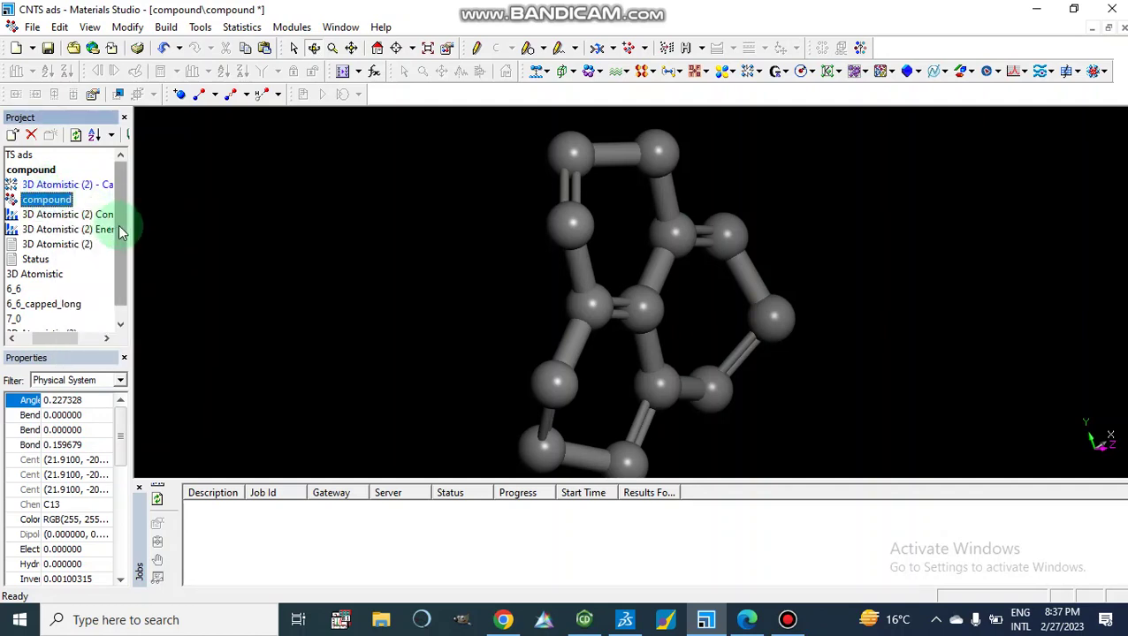
# Collapse the compound folder in the project tree, keeping the CNTS ads root expanded and selected
pyautogui.moveTo(125, 221); pyautogui.dragTo(124, 292)
pyautogui.click(19, 338)
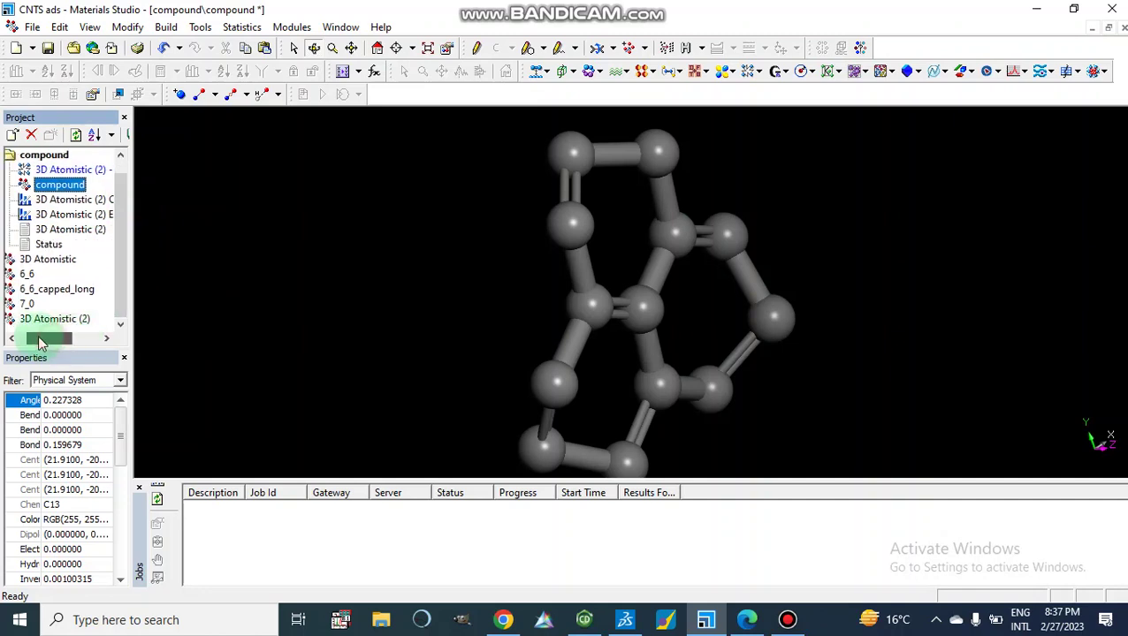
pyautogui.click(19, 338)
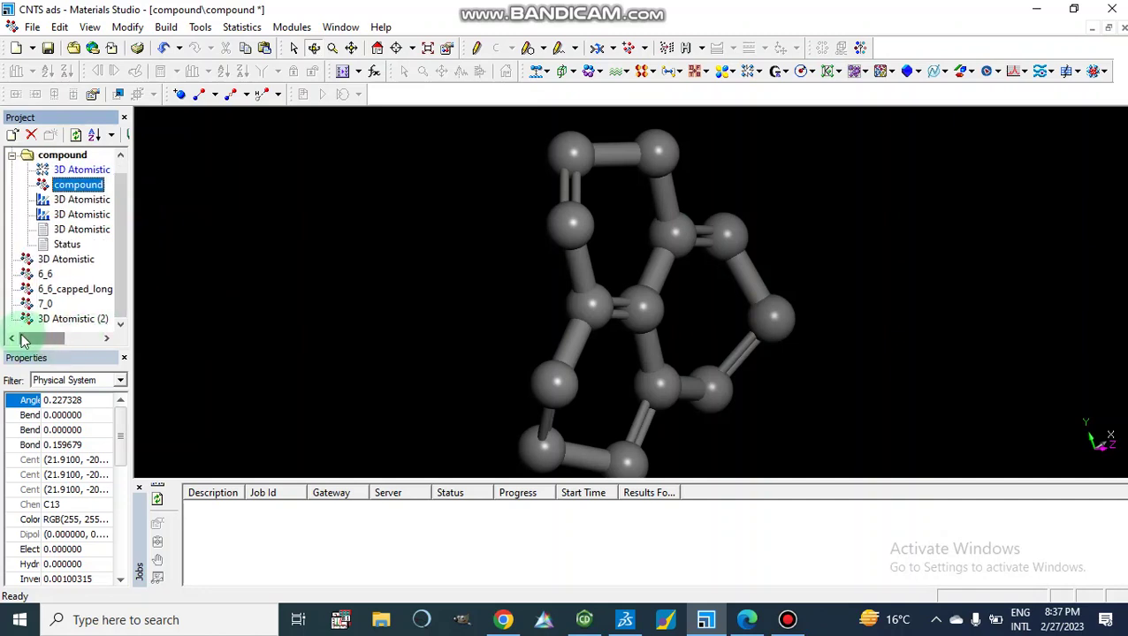
pyautogui.click(10, 157)
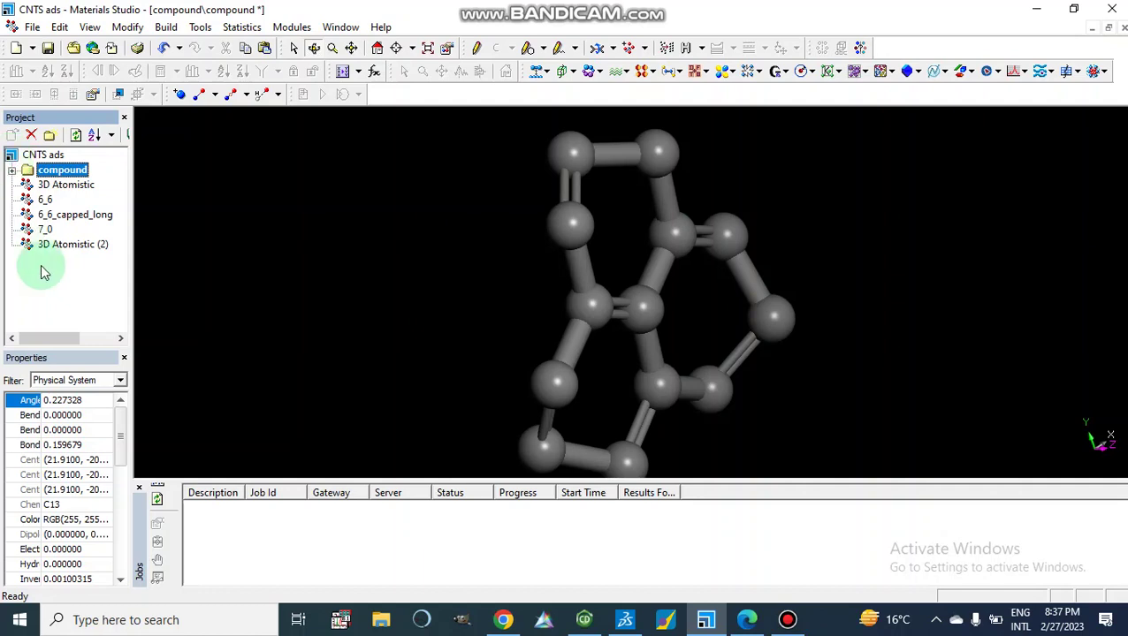
pyautogui.doubleClick(32, 156)
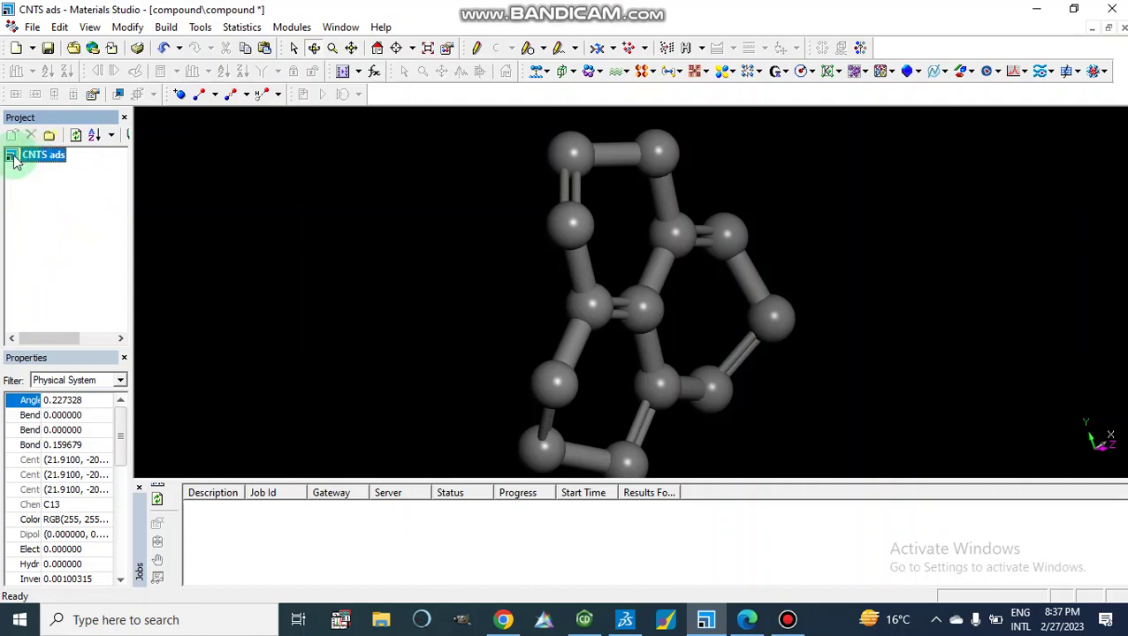
pyautogui.doubleClick(37, 158)
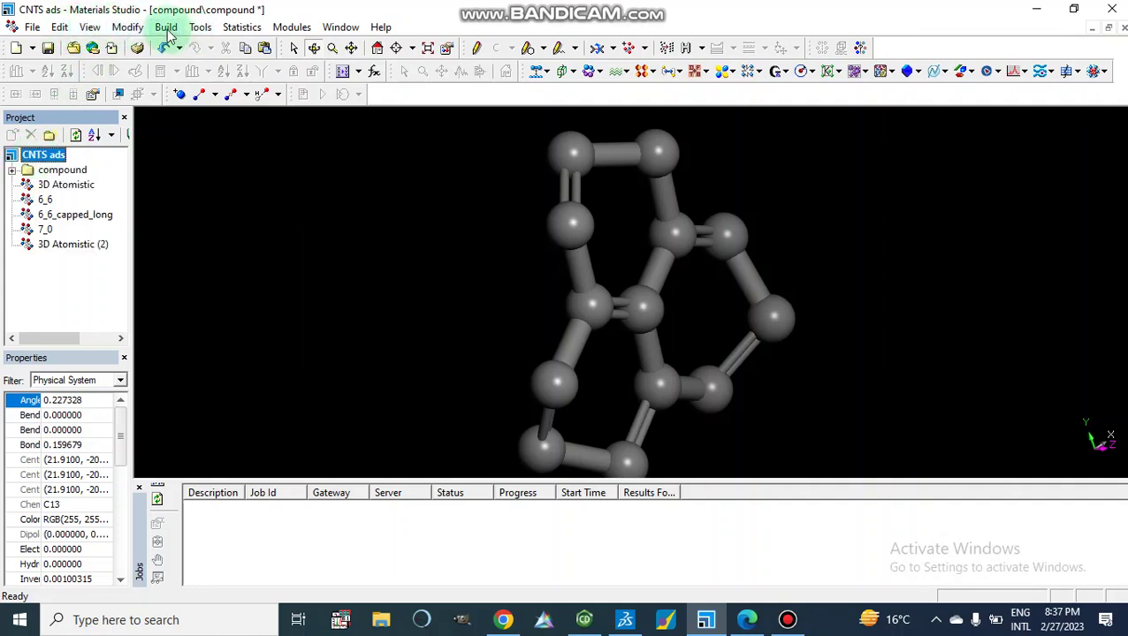
# Import the 5_5 structure from the nanotubes folder into the CNTS ads project and activate 3D view rotation
pyautogui.click(31, 28)
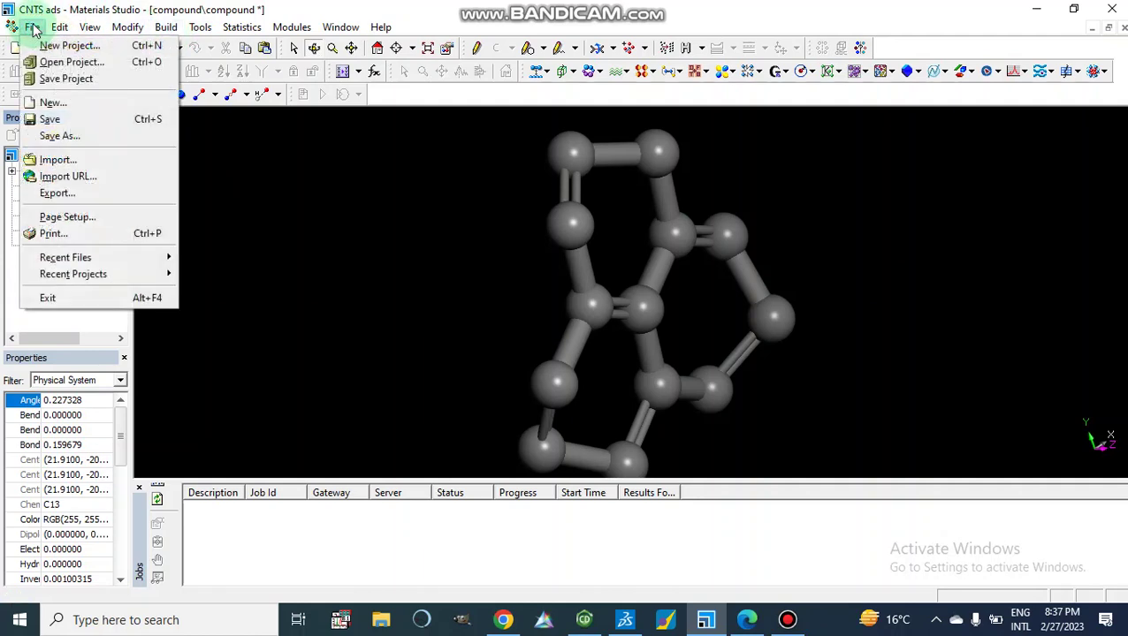
pyautogui.click(78, 161)
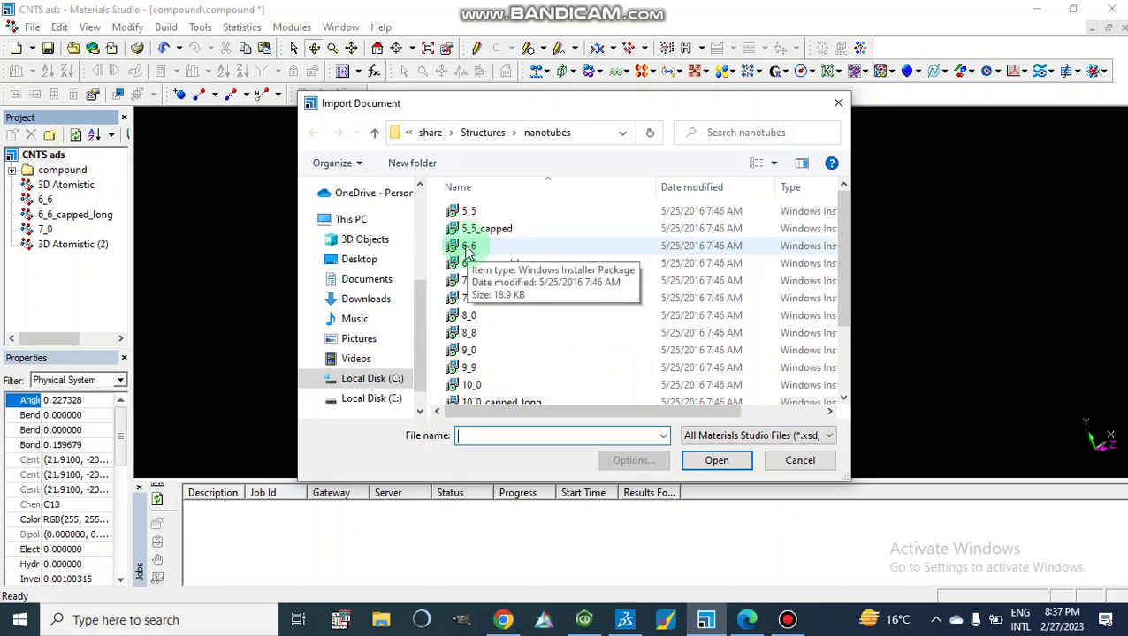
pyautogui.doubleClick(468, 215)
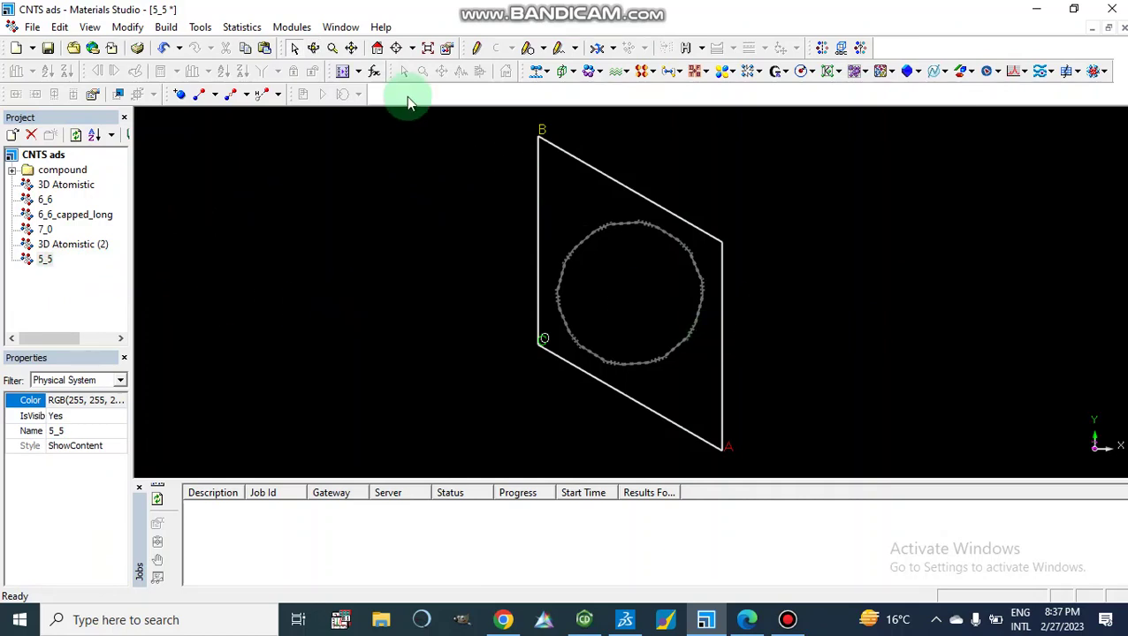
pyautogui.click(314, 48)
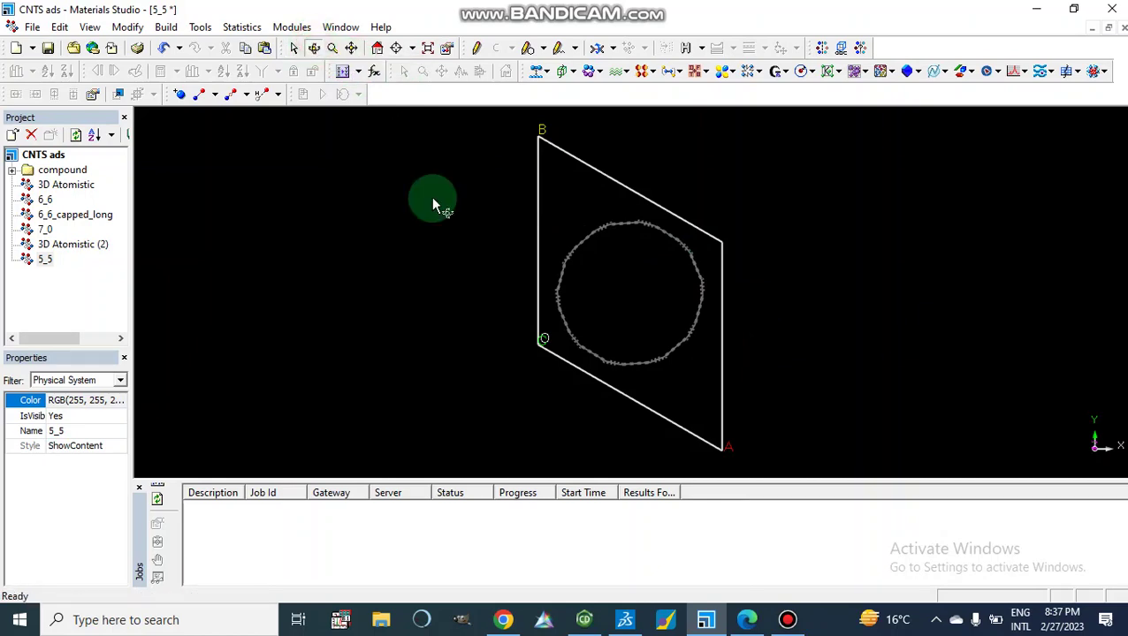
# Show the 5_5 nanotube's atoms in the Ball and stick display style
pyautogui.moveTo(449, 219); pyautogui.dragTo(641, 363)
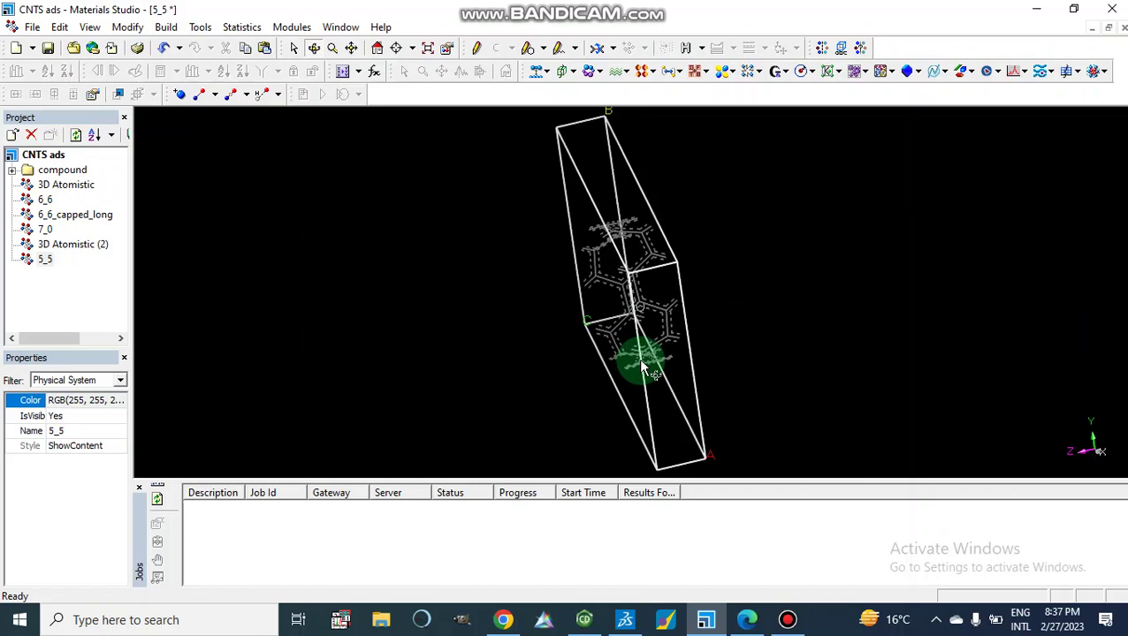
pyautogui.click(498, 326)
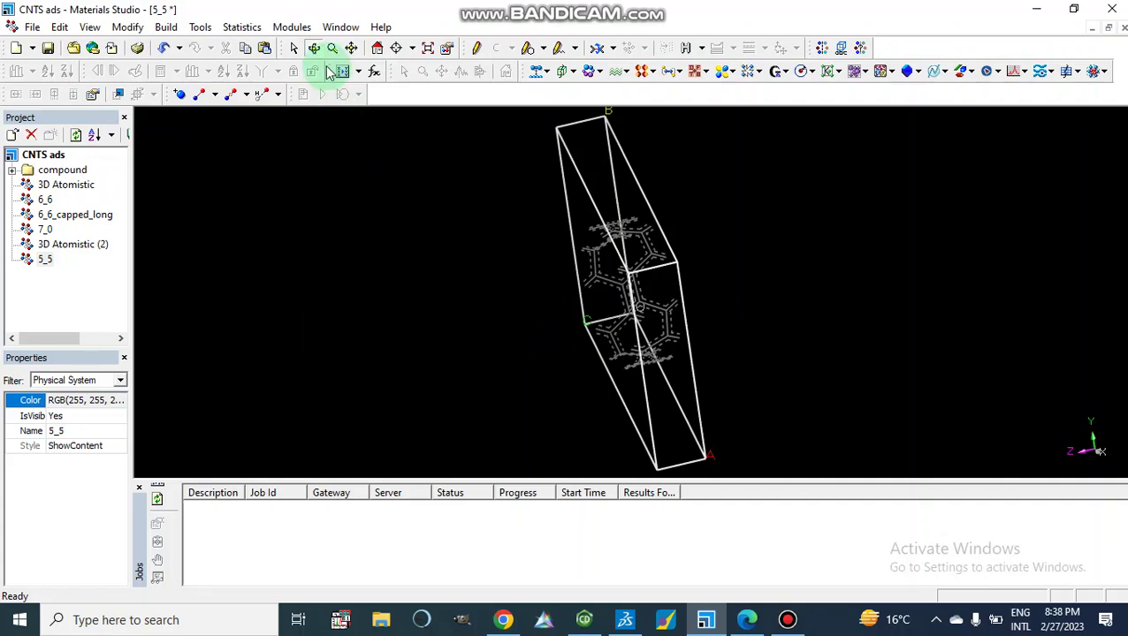
pyautogui.rightClick(386, 326)
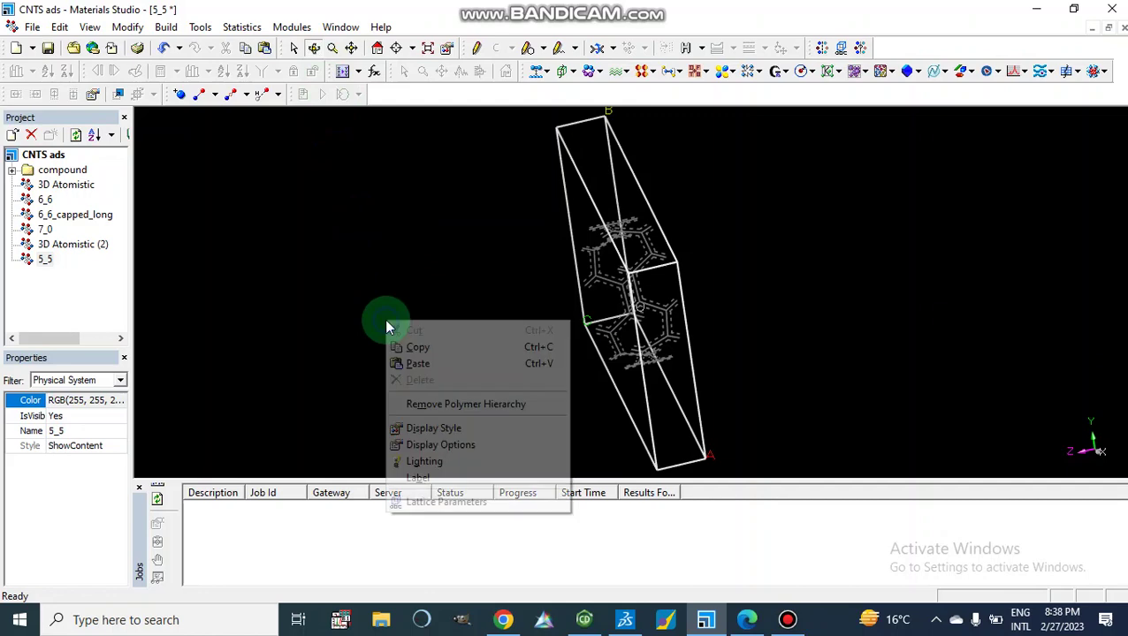
pyautogui.click(434, 428)
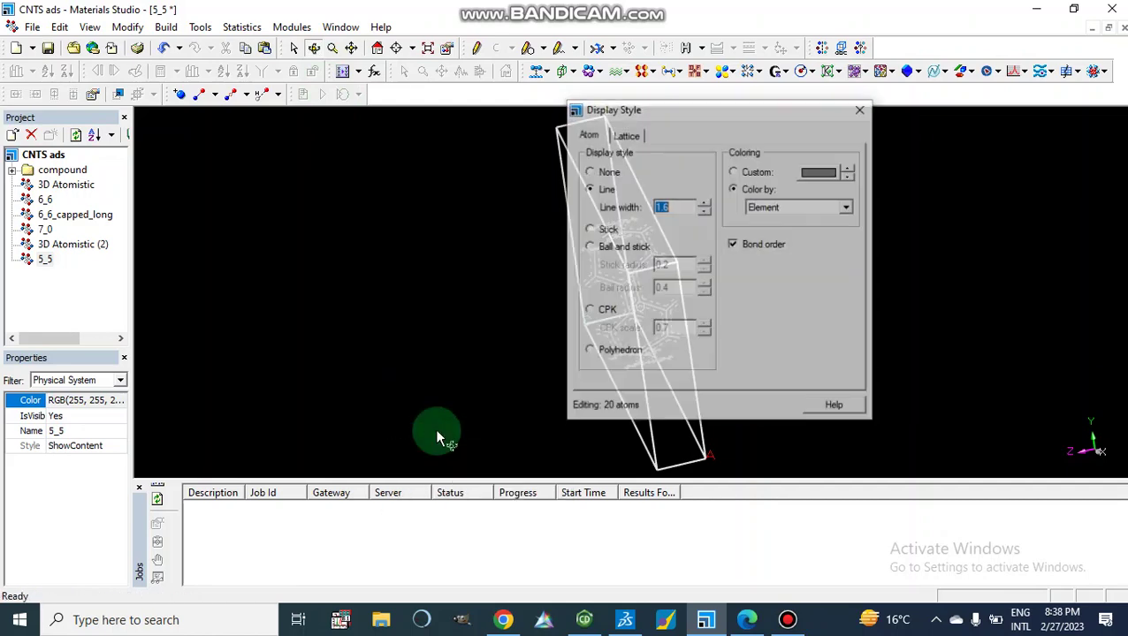
pyautogui.click(589, 247)
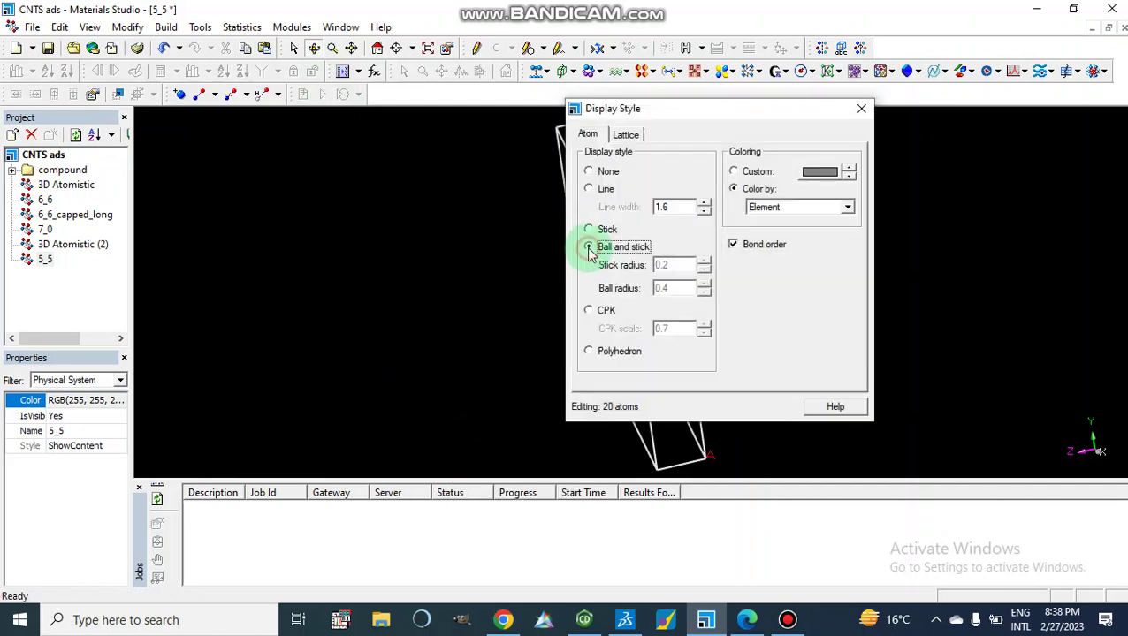
pyautogui.click(861, 109)
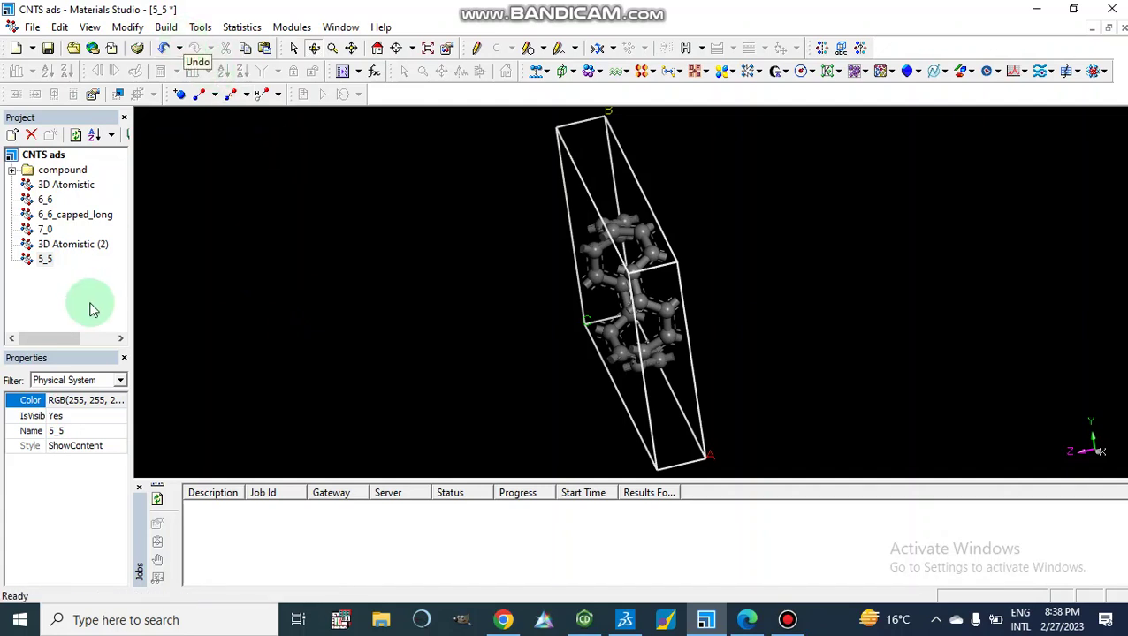
# Set up a surface cleave of the 5_5 structure with cleave plane 1 1 1 and a fractional thickness of 2.0
pyautogui.click(45, 259)
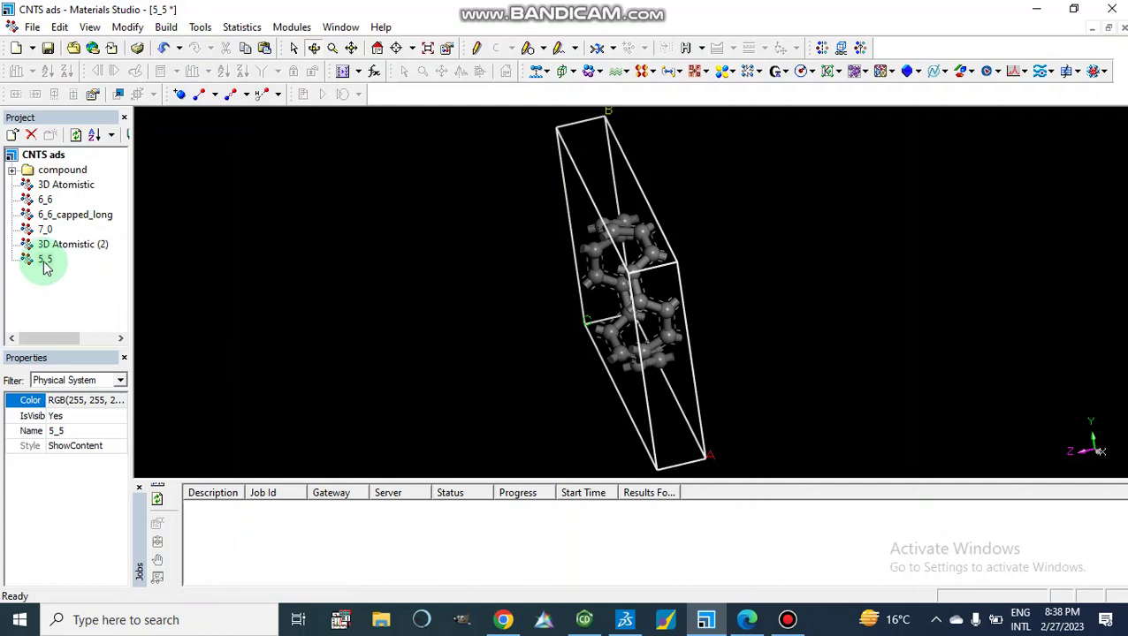
pyautogui.click(166, 27)
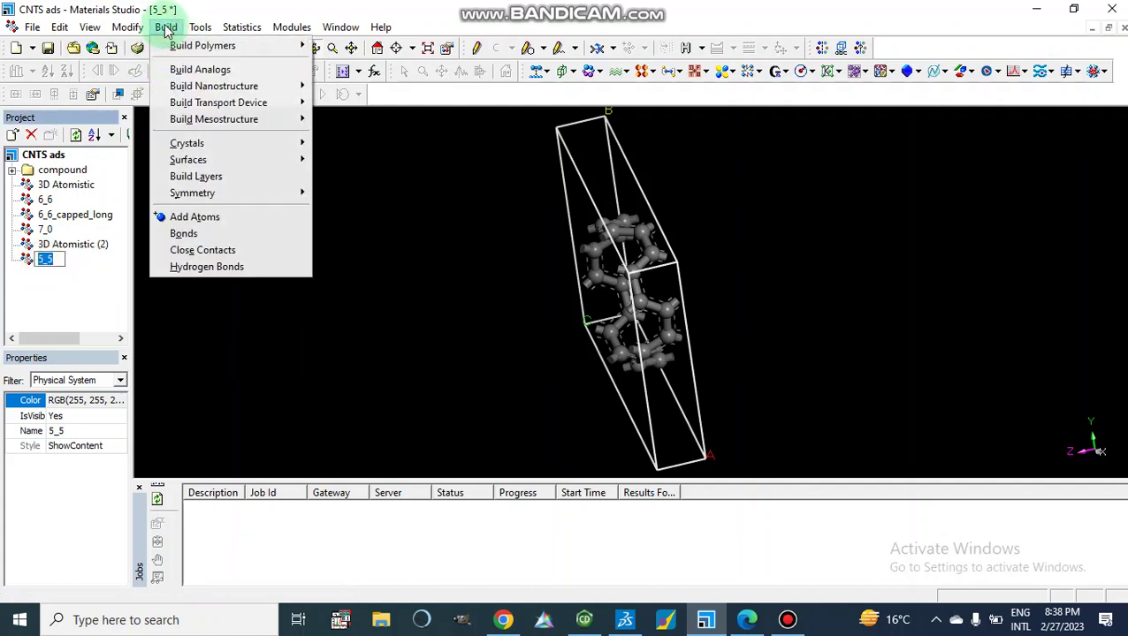
pyautogui.moveTo(201, 159)
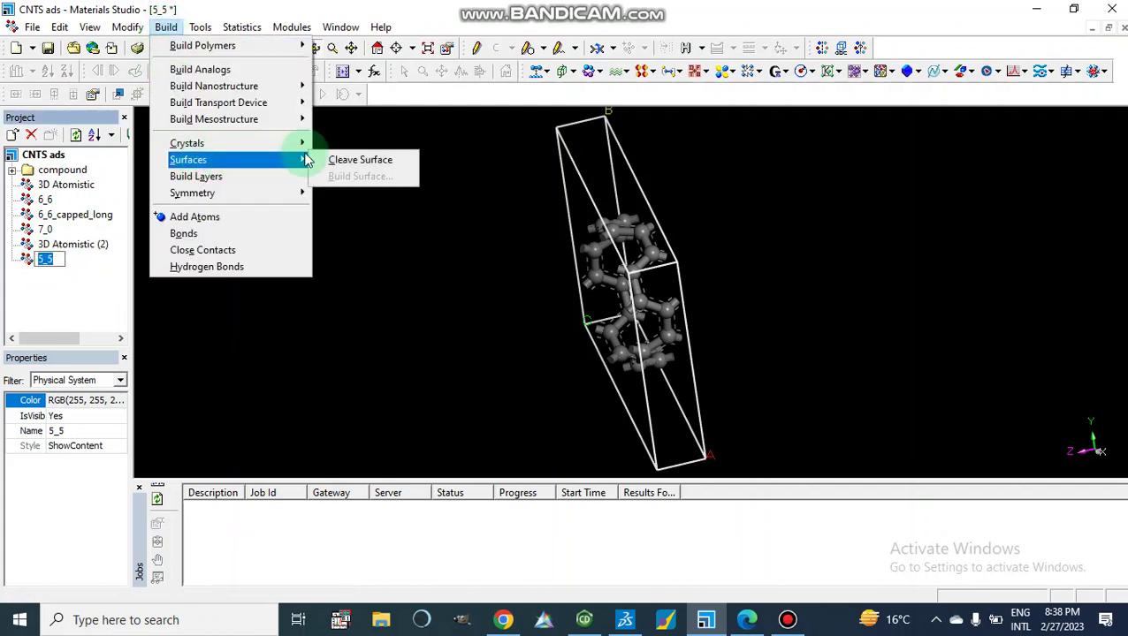
pyautogui.click(345, 160)
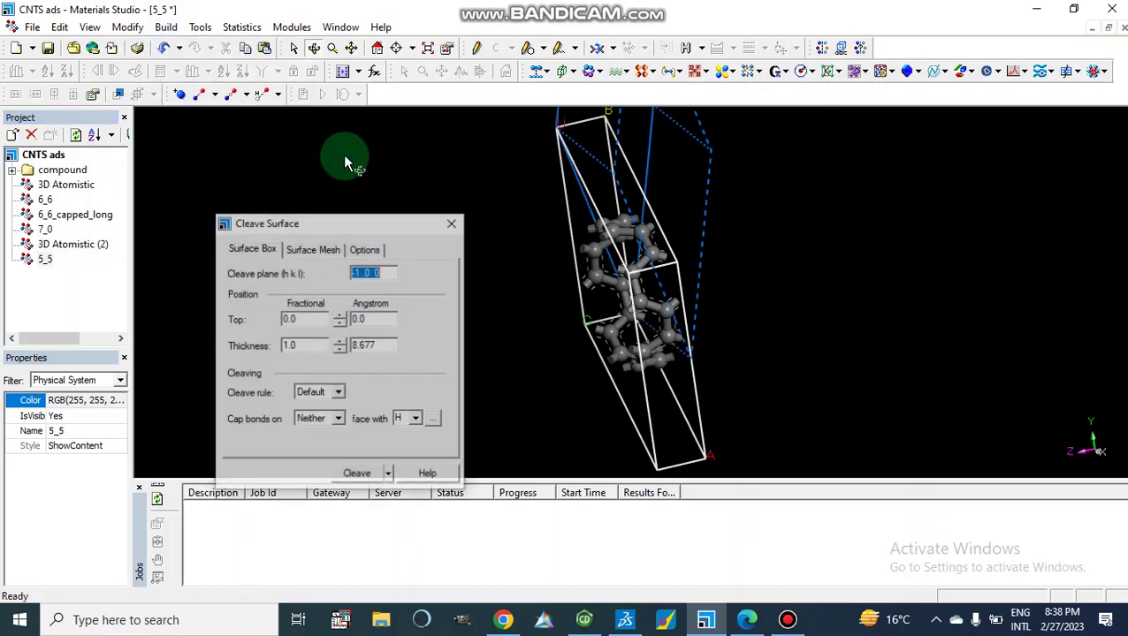
pyautogui.click(375, 276)
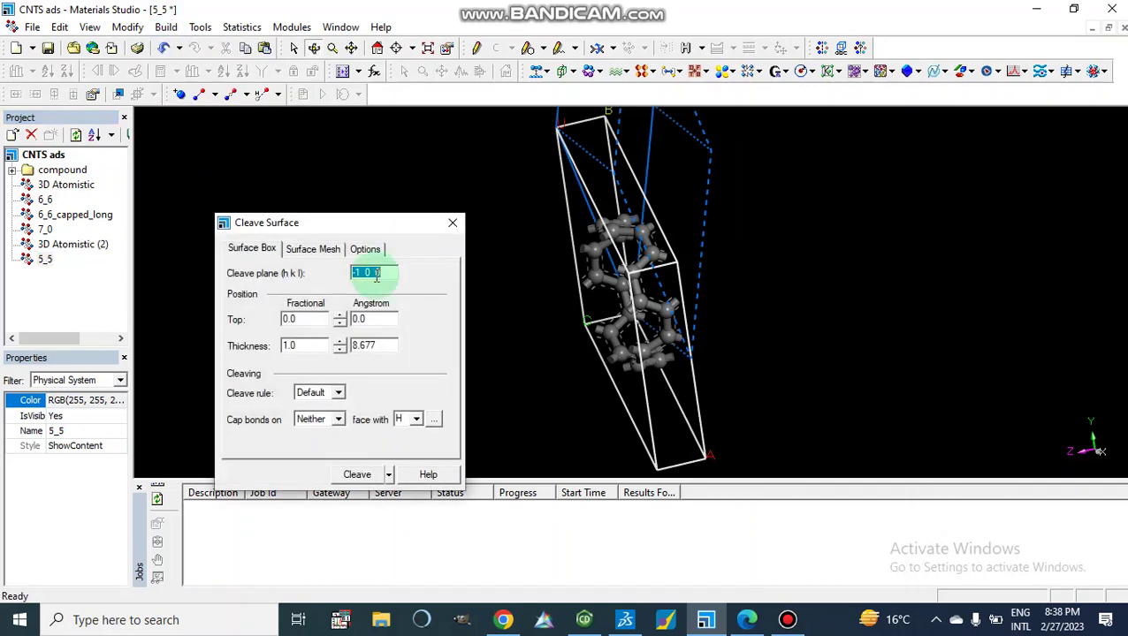
pyautogui.write('1 1 1')
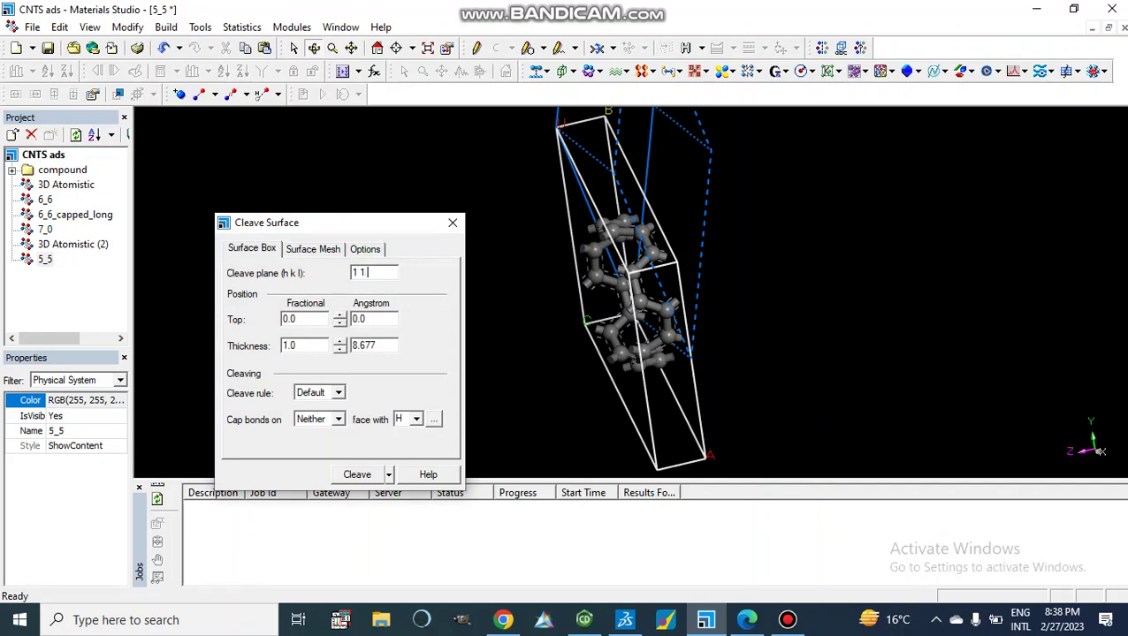
pyautogui.click(288, 346)
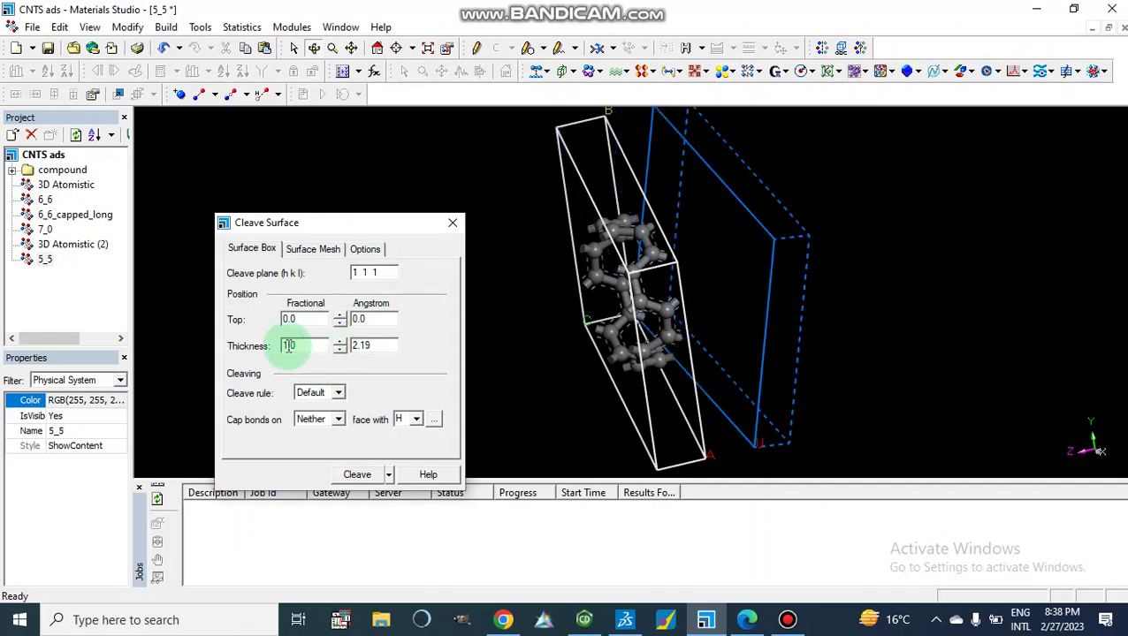
pyautogui.press('BackSpace')
pyautogui.press('BackSpace')
pyautogui.write('2')
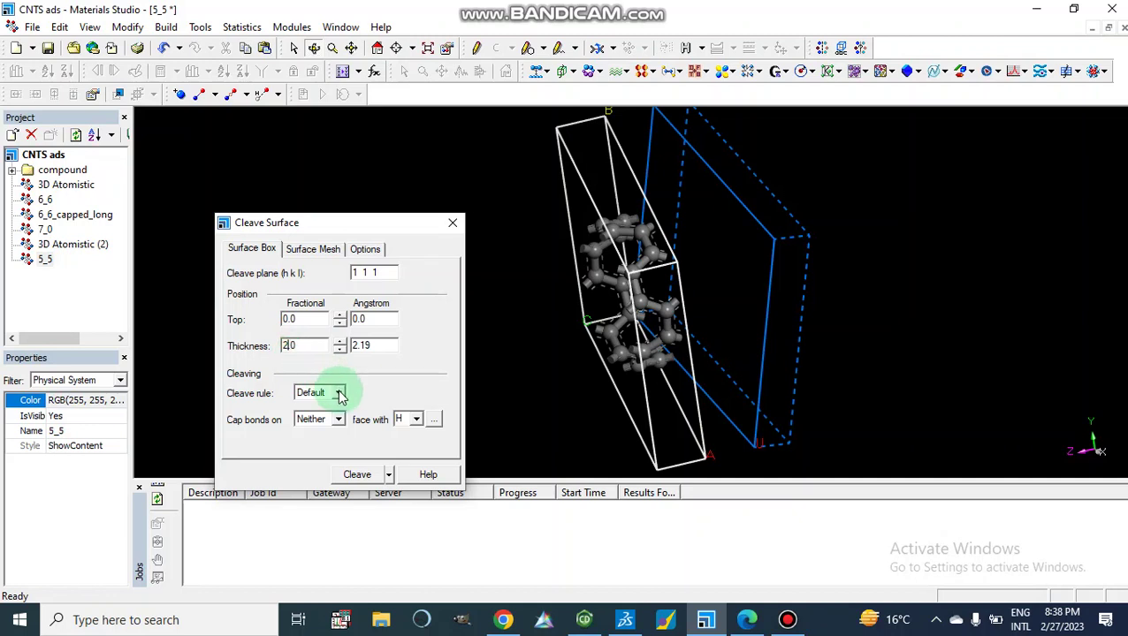
# Choose C as the capping element, leave bond capping at Neither, and cleave the 5_5 surface
pyautogui.click(416, 421)
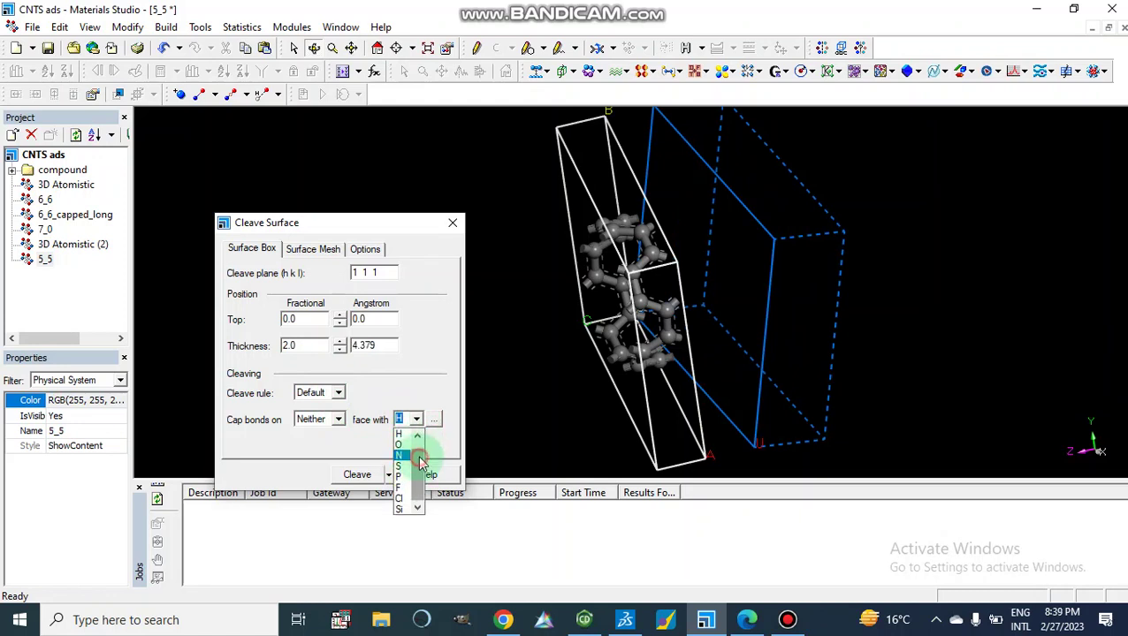
pyautogui.scroll(2, 420, 461)
pyautogui.click(400, 438)
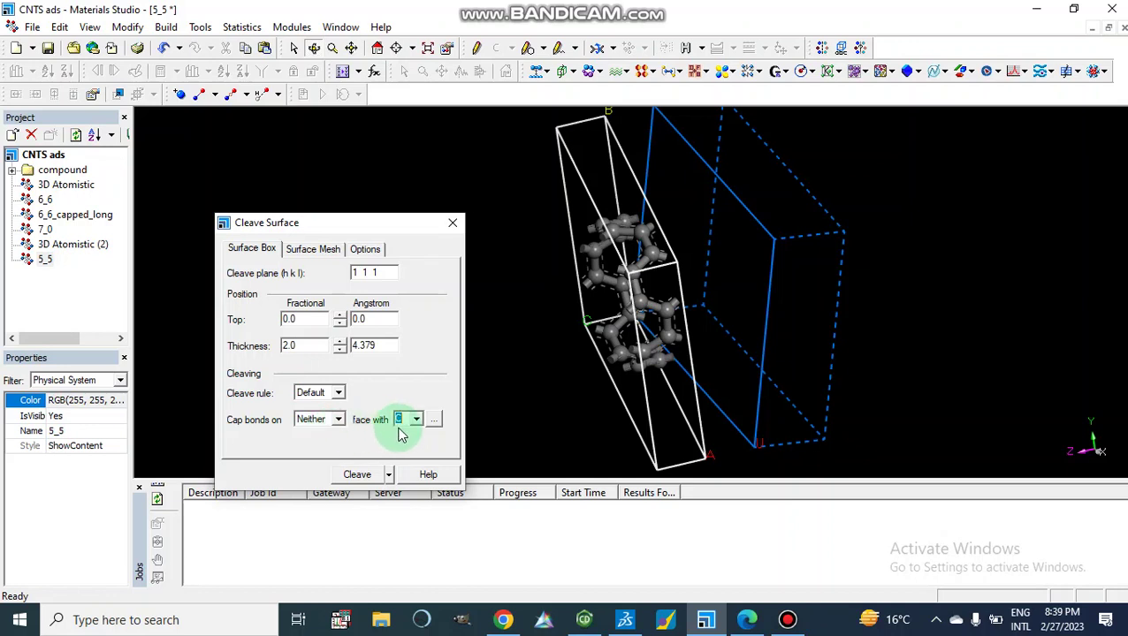
pyautogui.click(337, 420)
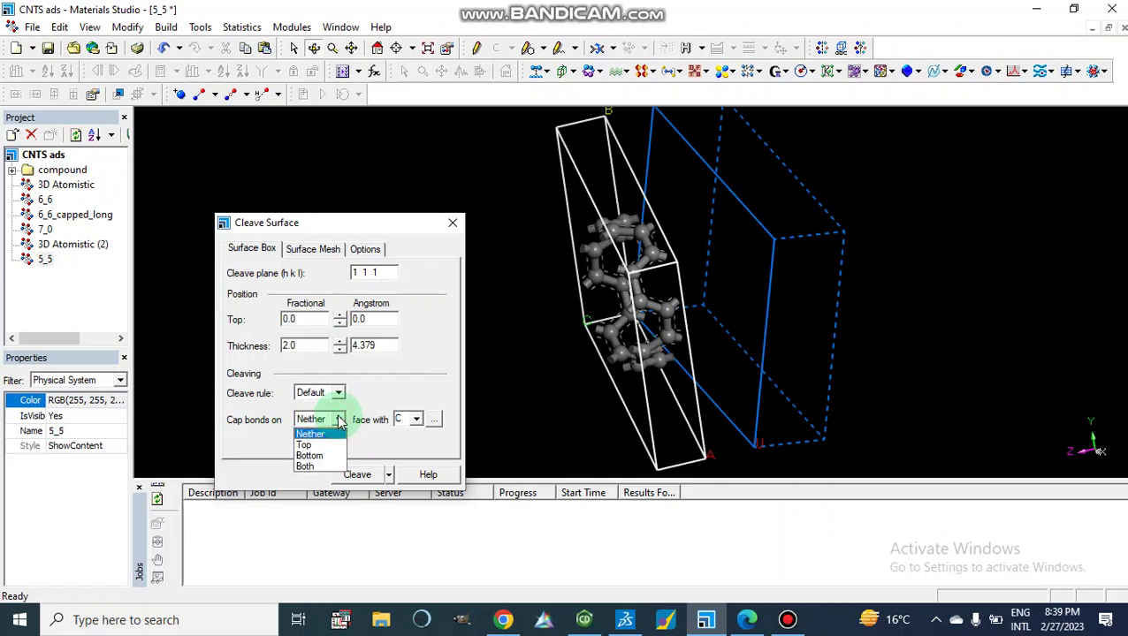
pyautogui.click(338, 420)
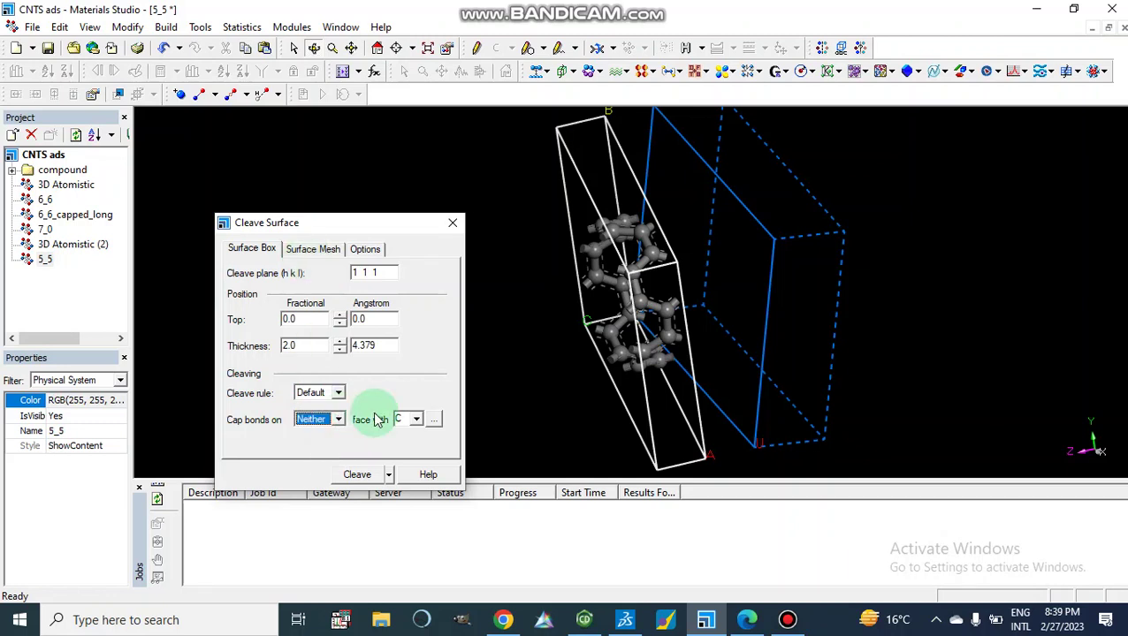
pyautogui.click(357, 475)
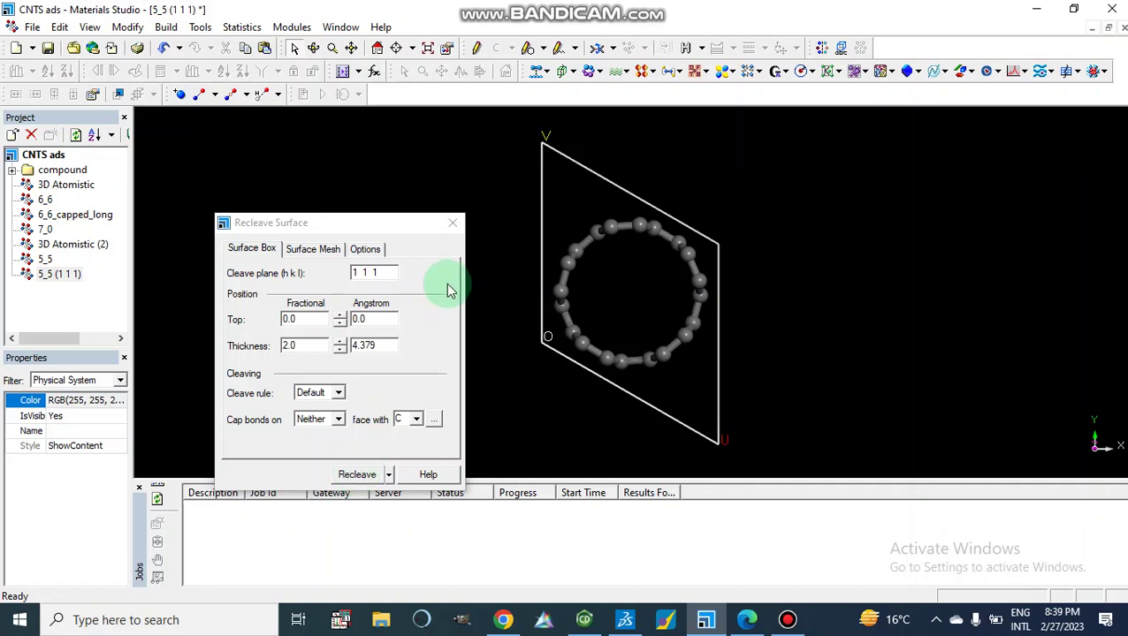
pyautogui.click(453, 225)
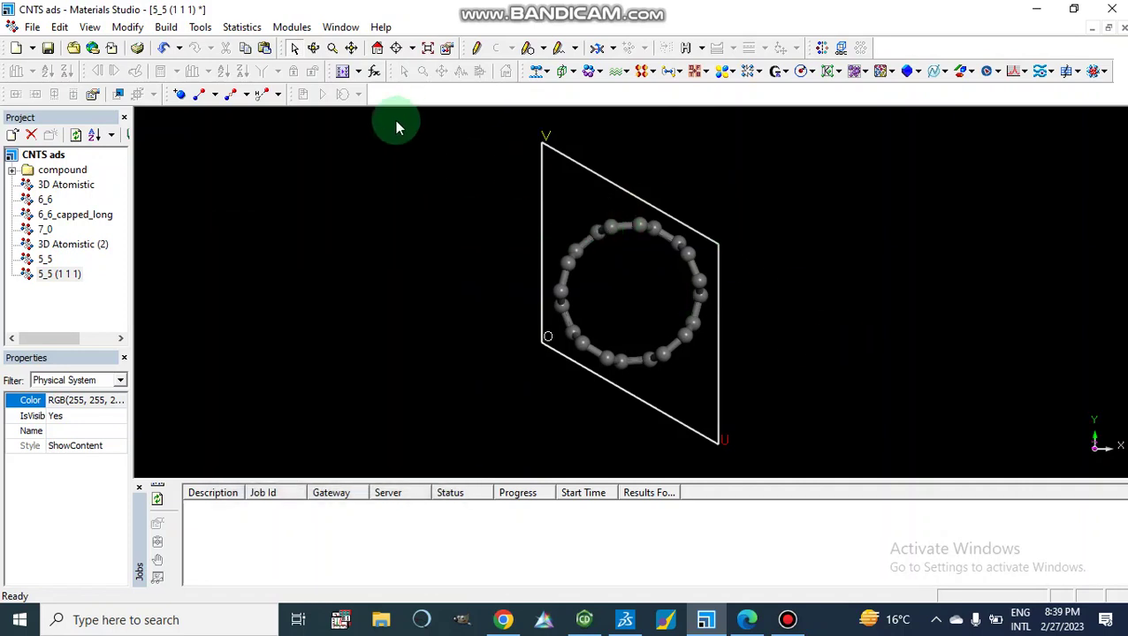
# Recleave the 5_5 (1 1 1) surface with a fractional thickness of 3.0
pyautogui.click(313, 48)
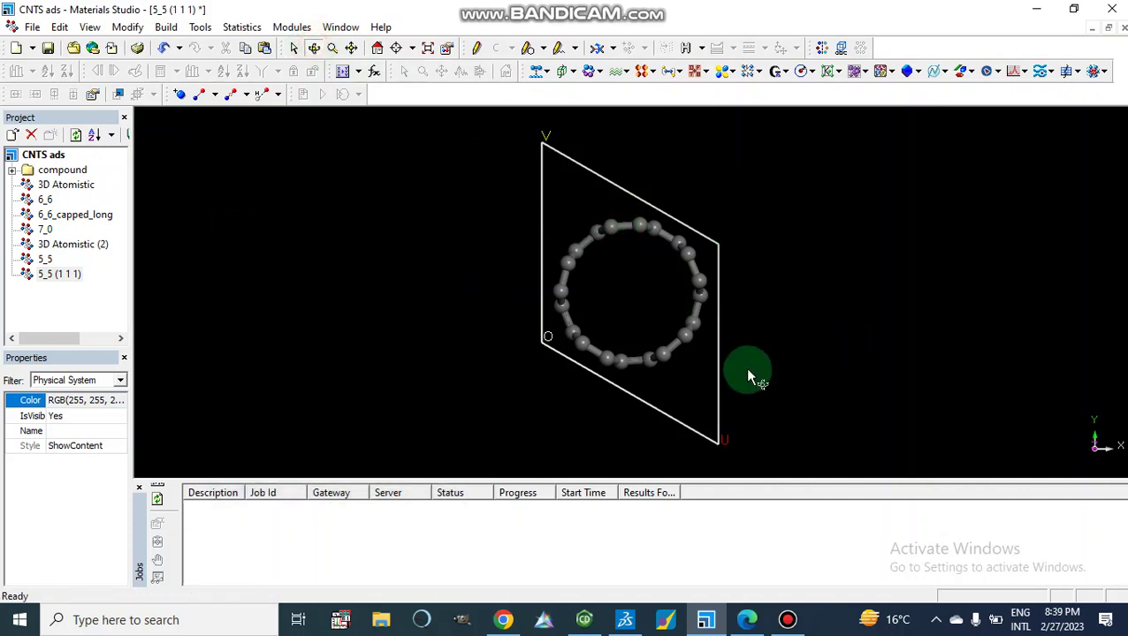
pyautogui.moveTo(747, 375); pyautogui.dragTo(671, 336)
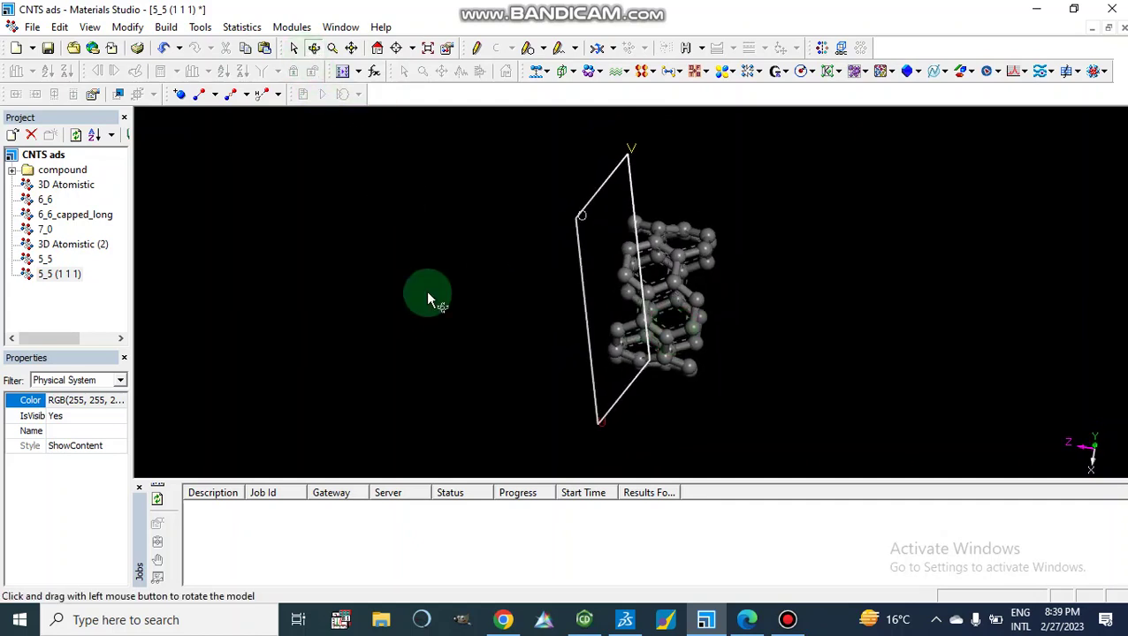
pyautogui.click(690, 397)
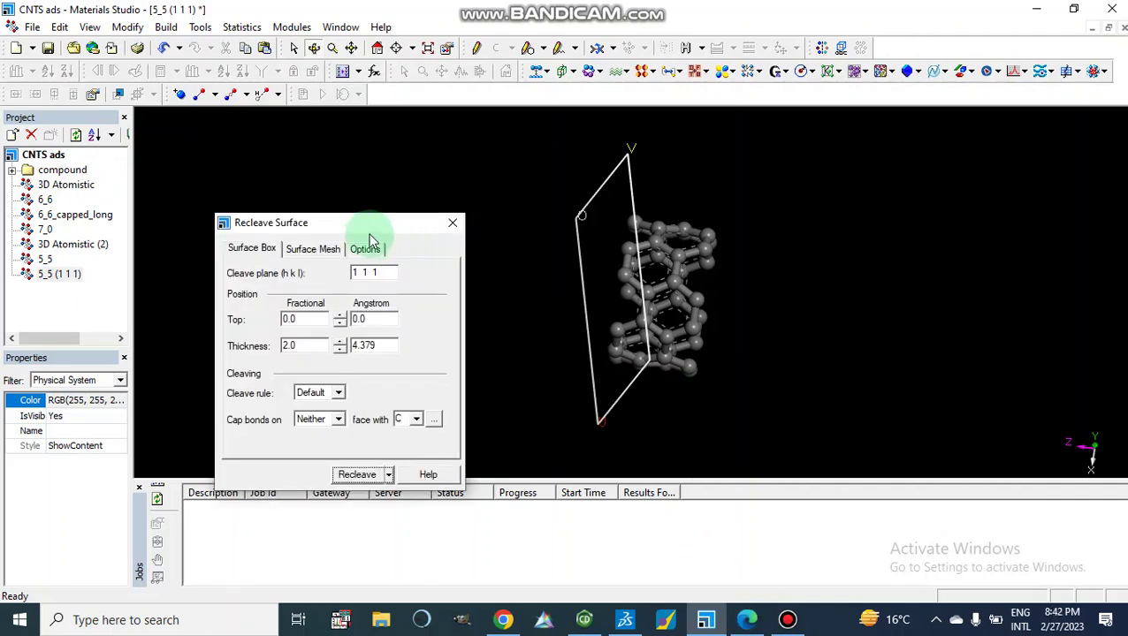
pyautogui.click(453, 223)
pyautogui.click(165, 28)
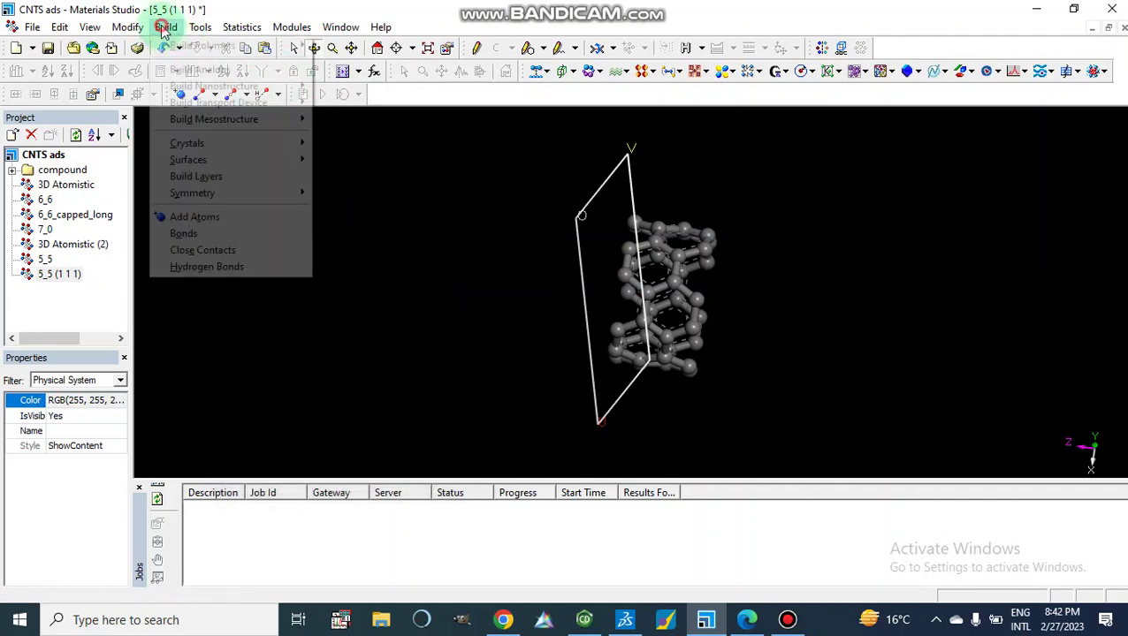
pyautogui.moveTo(265, 162)
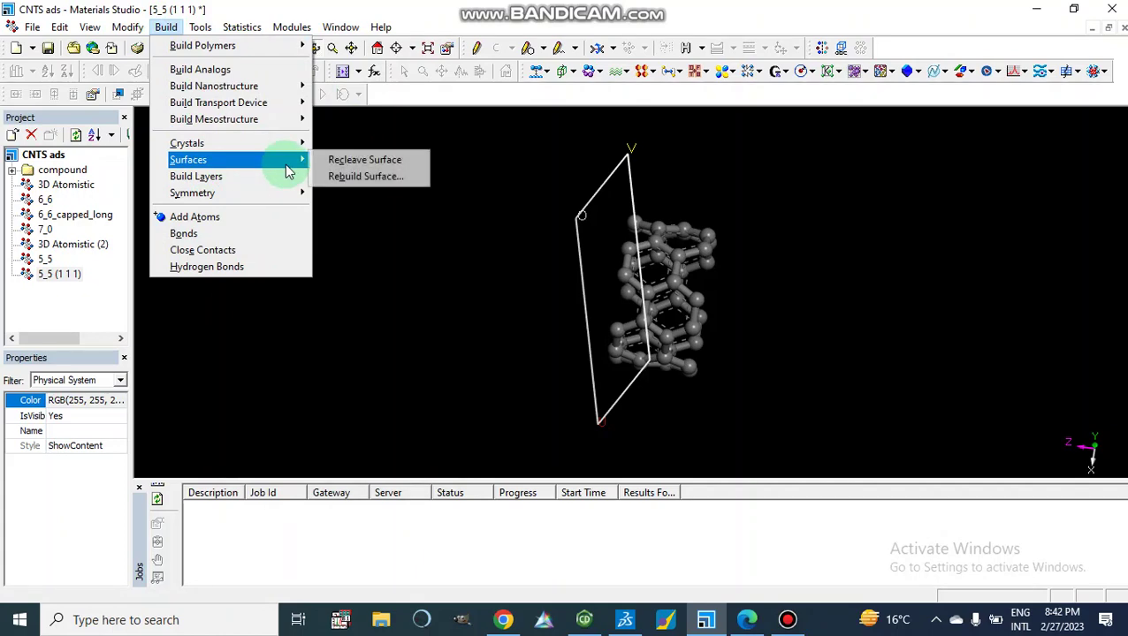
pyautogui.click(337, 164)
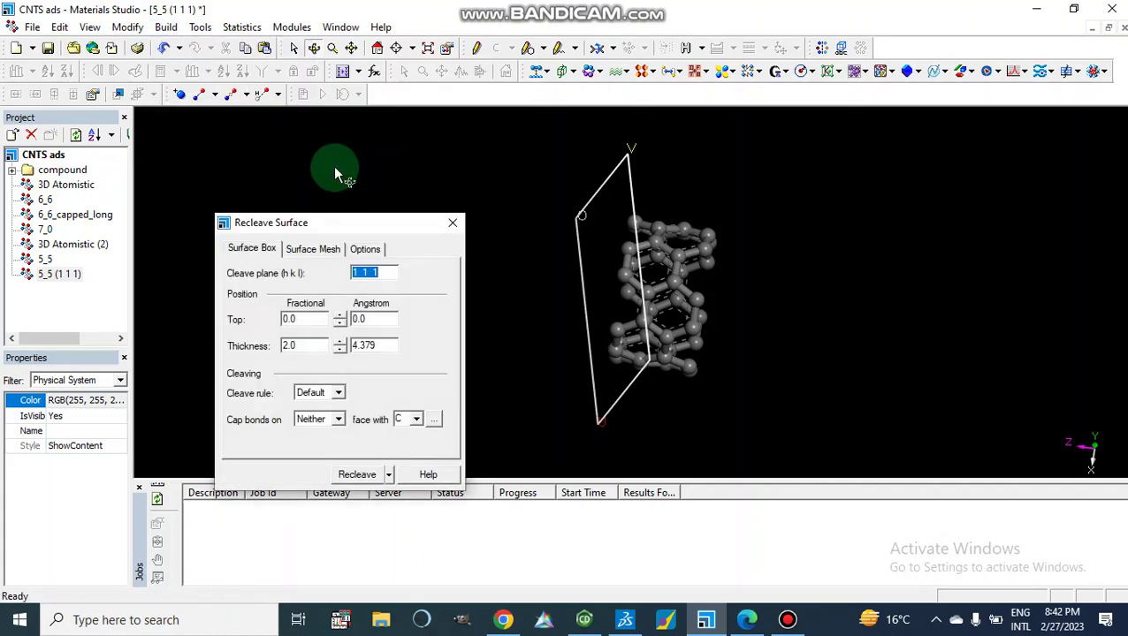
pyautogui.click(288, 345)
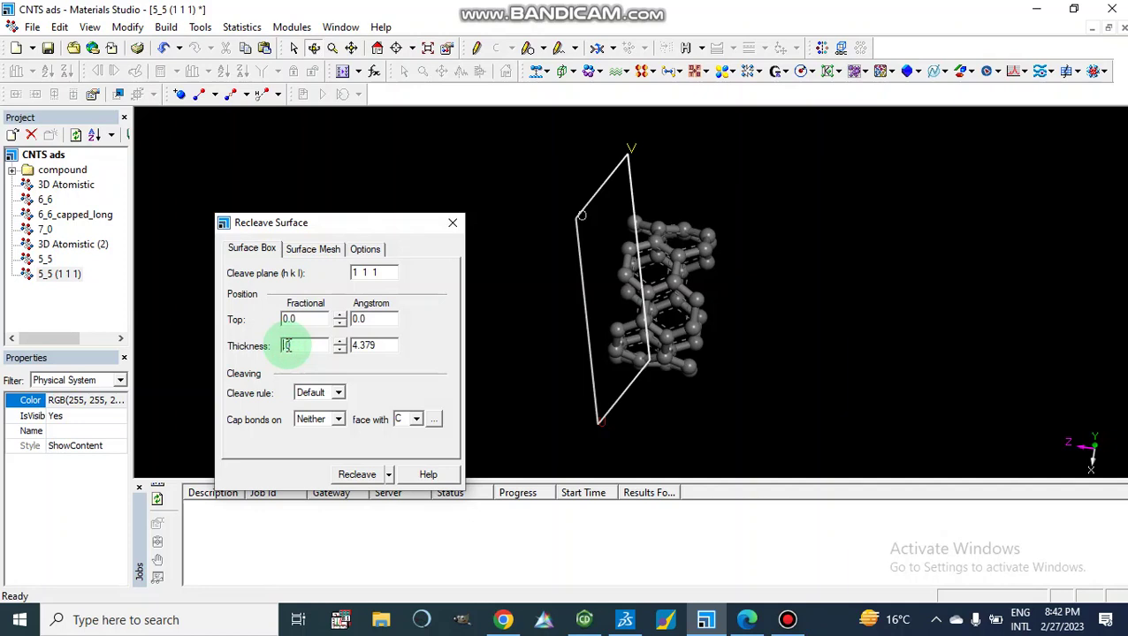
pyautogui.write('3')
pyautogui.click(290, 346)
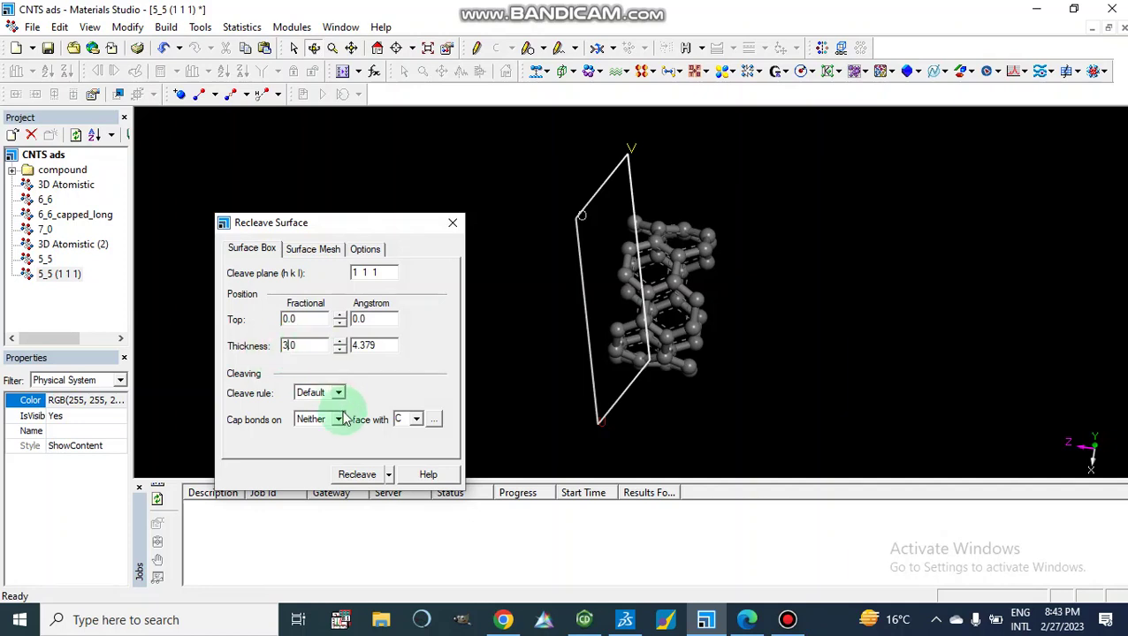
pyautogui.click(356, 476)
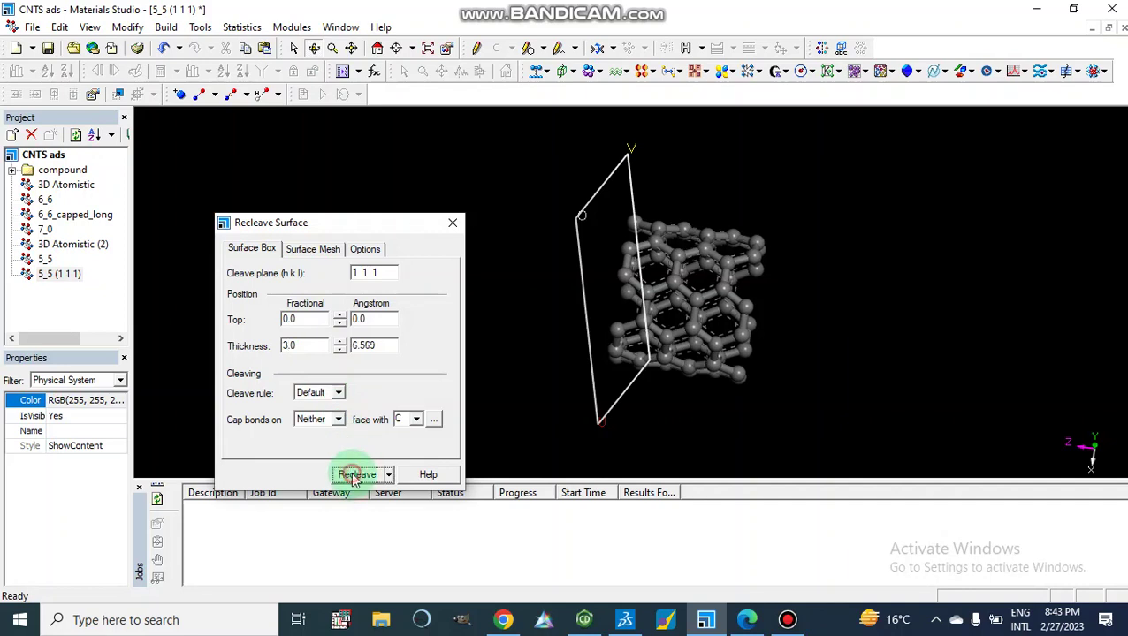
pyautogui.click(453, 223)
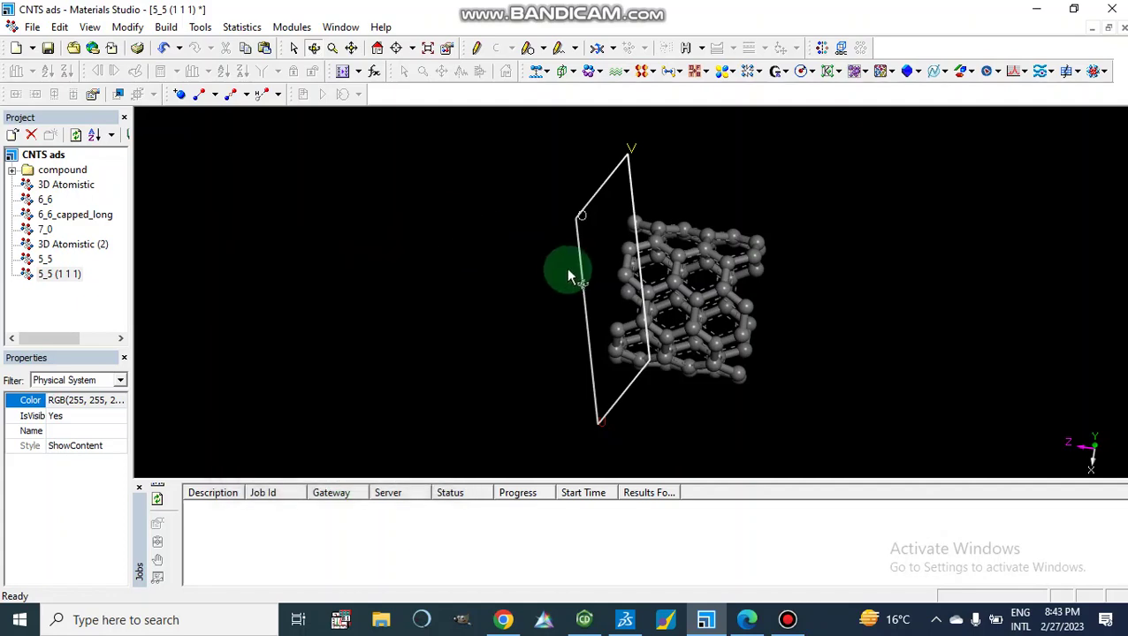
# Create a supercell of the 5_5 (1 1 1) surface with a range of U 3 and V 3
pyautogui.moveTo(571, 276); pyautogui.dragTo(582, 313, button='right')
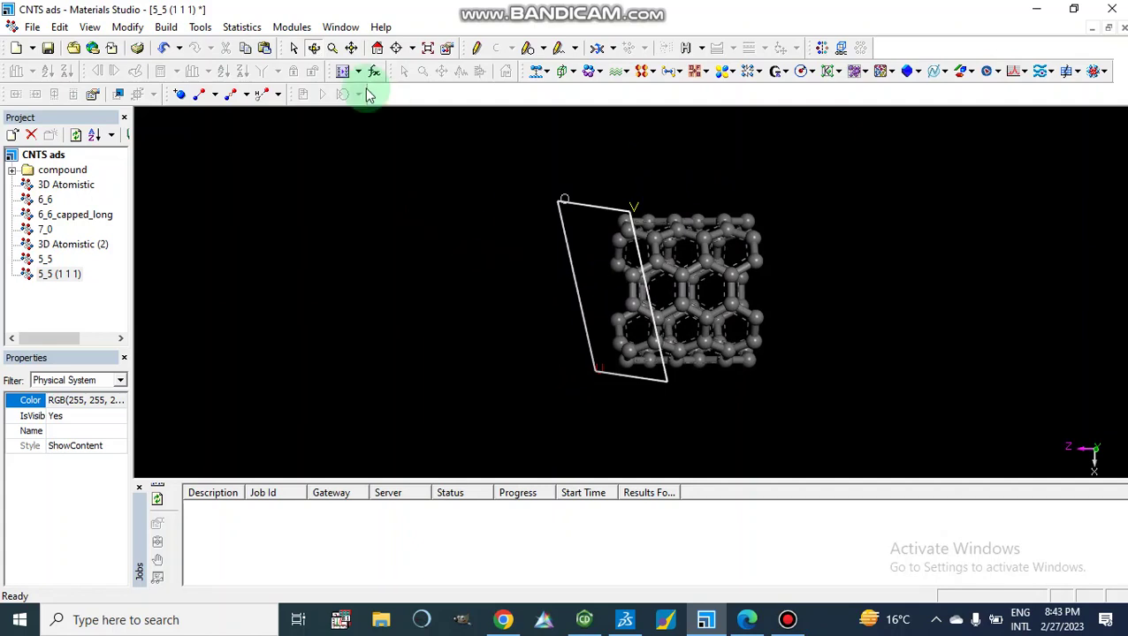
pyautogui.click(166, 27)
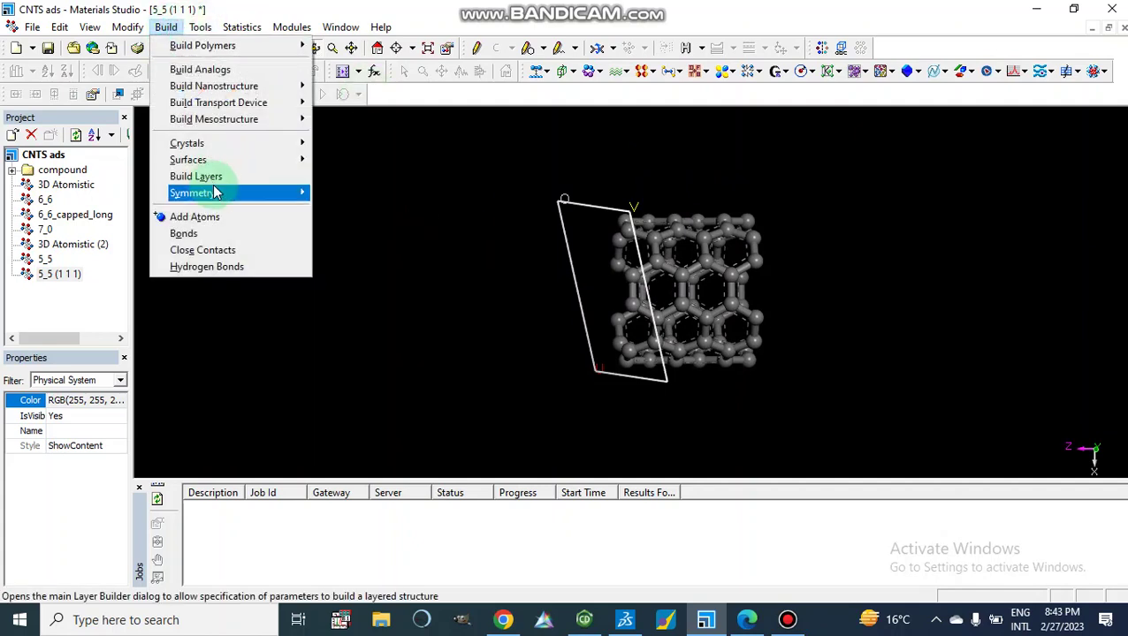
pyautogui.moveTo(261, 193)
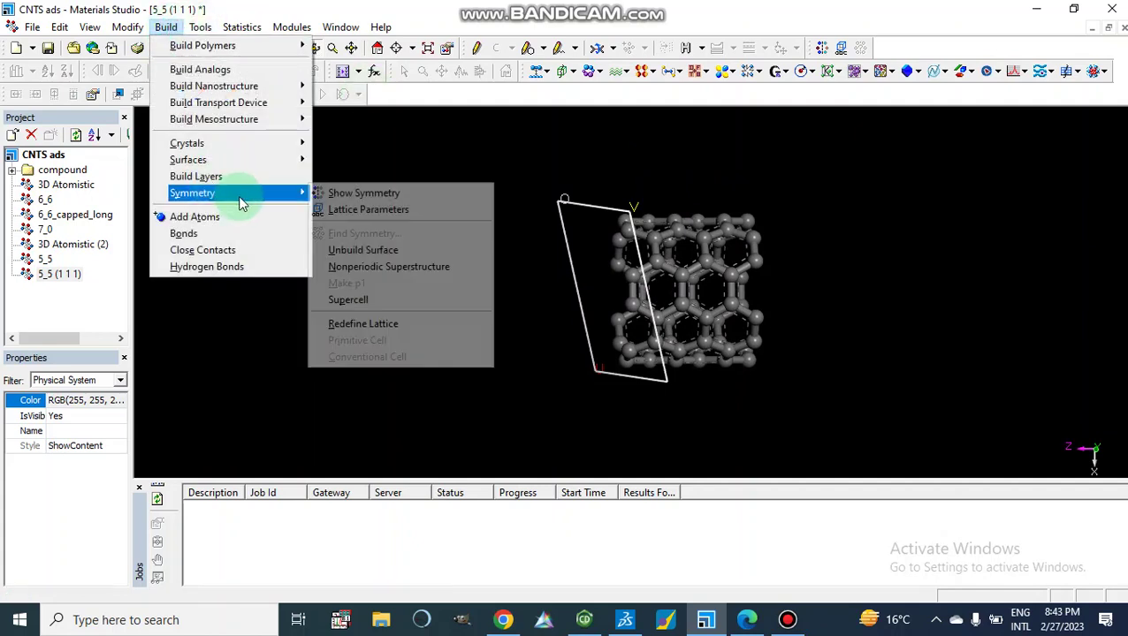
pyautogui.click(349, 300)
pyautogui.click(315, 246)
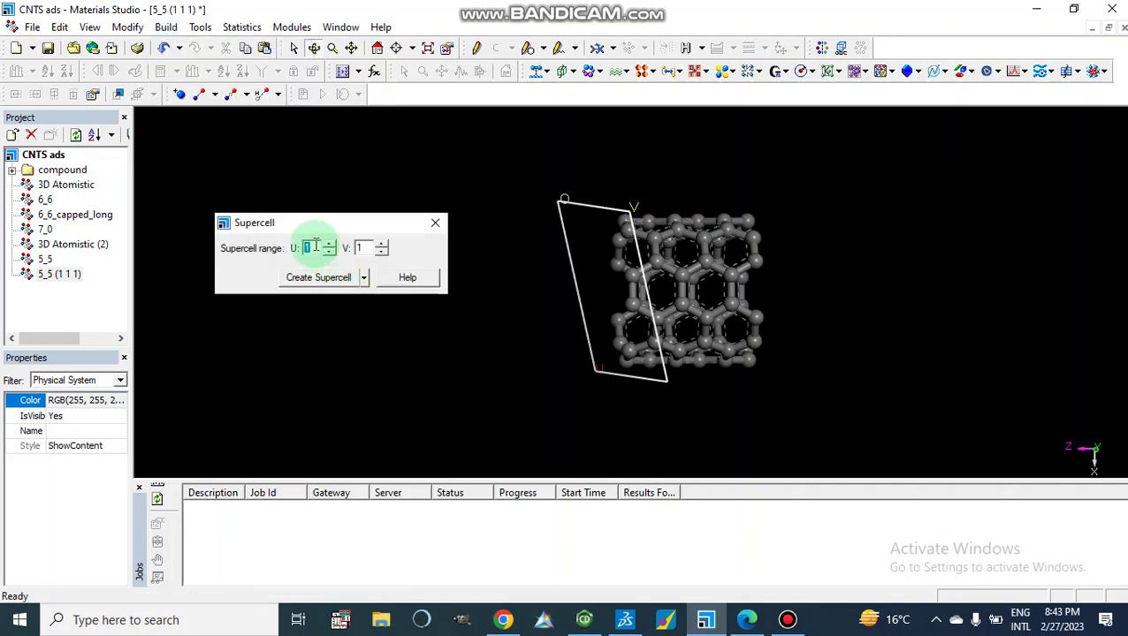
pyautogui.write('3')
pyautogui.click(366, 247)
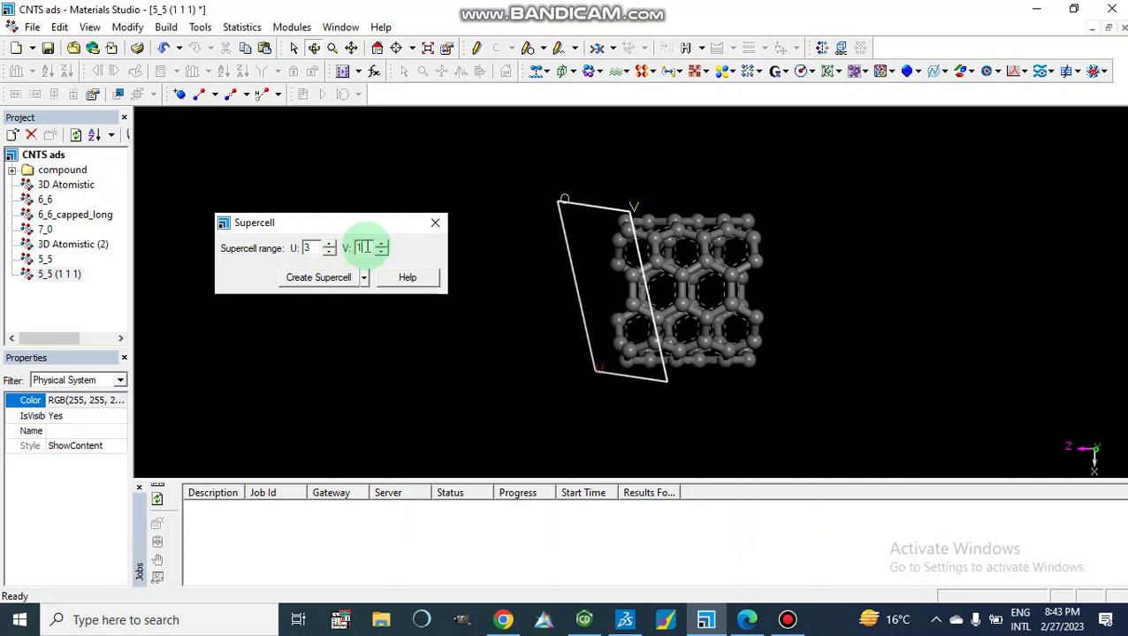
pyautogui.write('3')
pyautogui.click(325, 278)
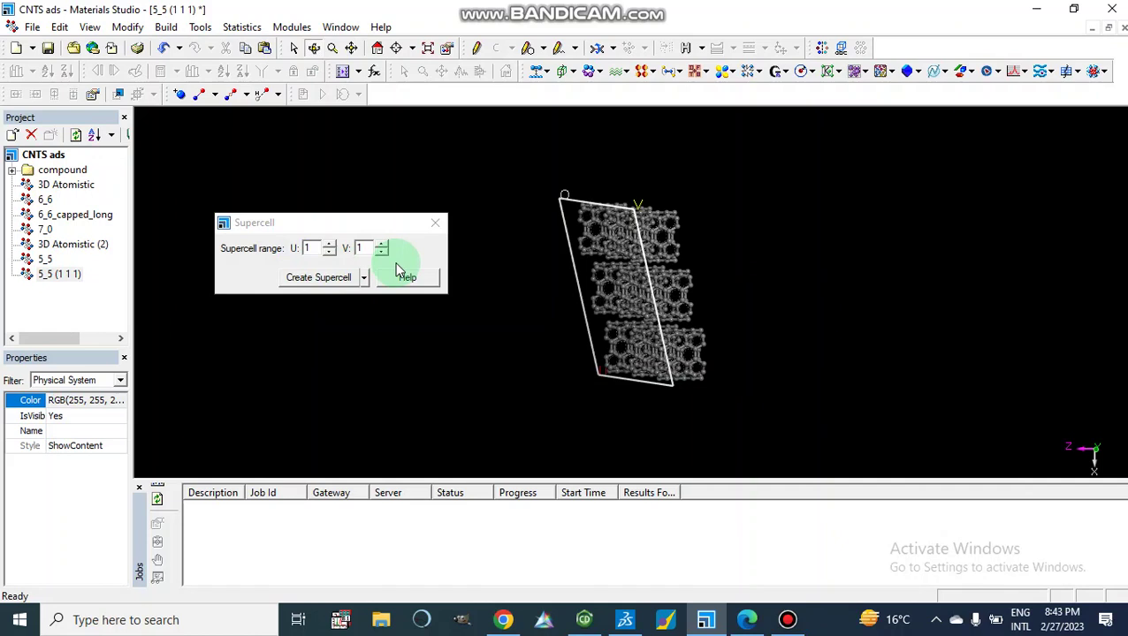
pyautogui.click(434, 225)
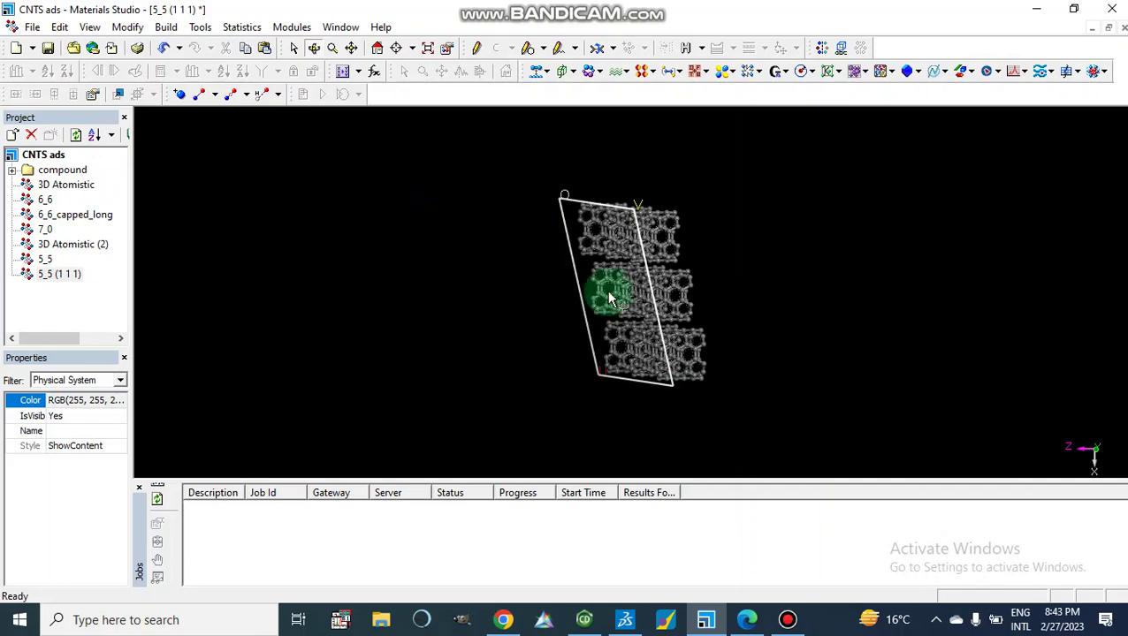
# Try to enlarge the 3 x 3 surface supercell further with a supercell range of U 4 and V 4
pyautogui.moveTo(714, 252); pyautogui.dragTo(480, 326, button='right')
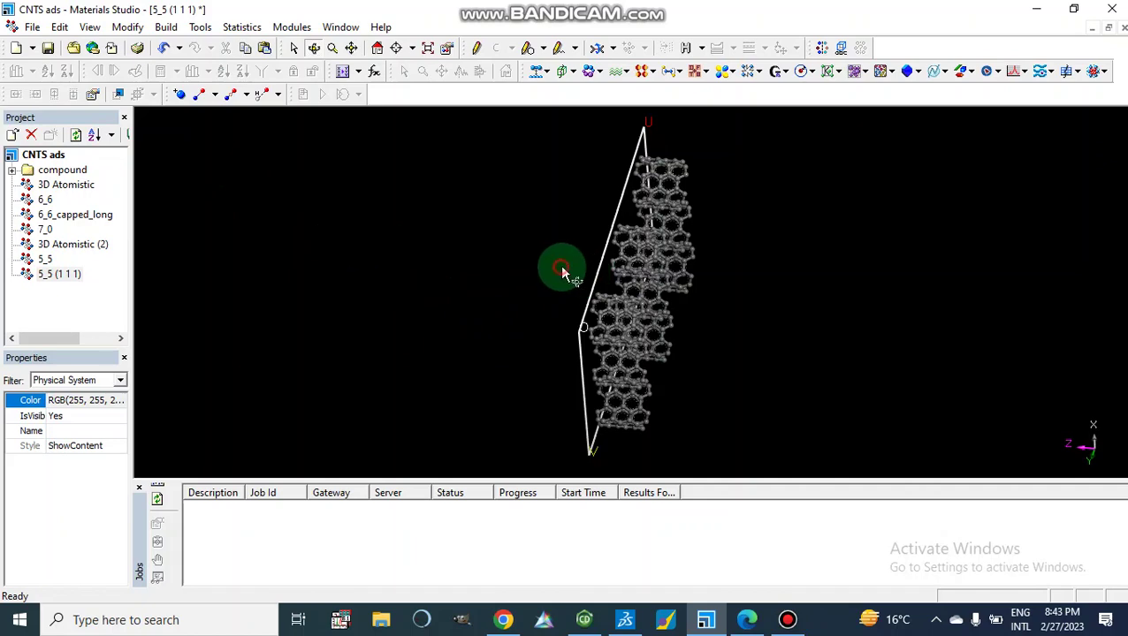
pyautogui.moveTo(562, 271); pyautogui.dragTo(539, 351, button='right')
pyautogui.moveTo(522, 252); pyautogui.dragTo(508, 384, button='right')
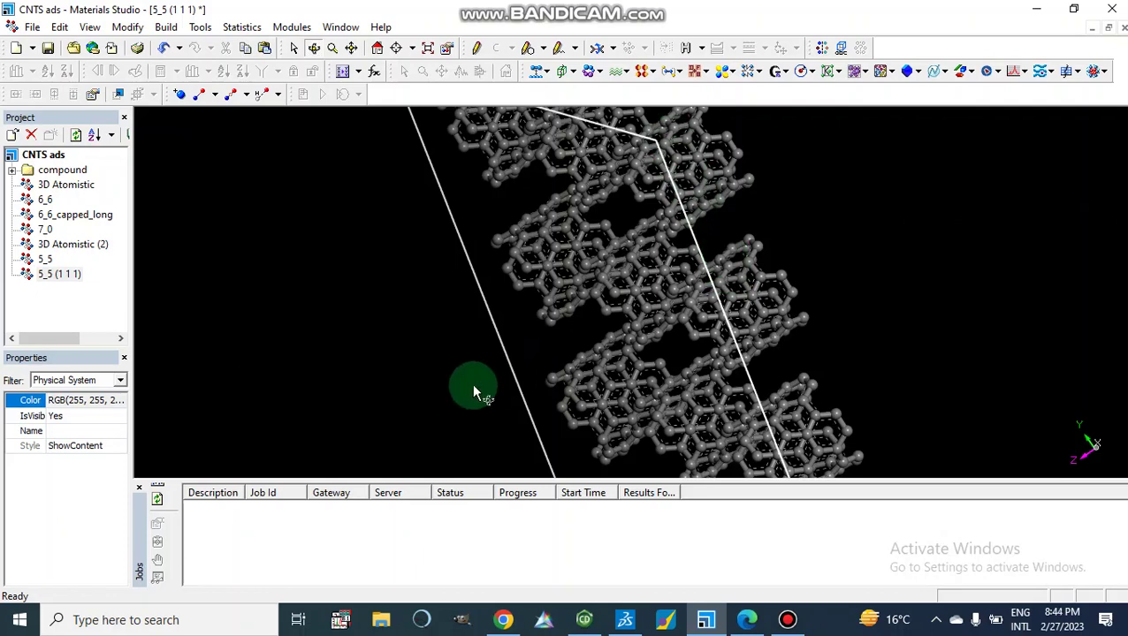
pyautogui.scroll(-5, 473, 392)
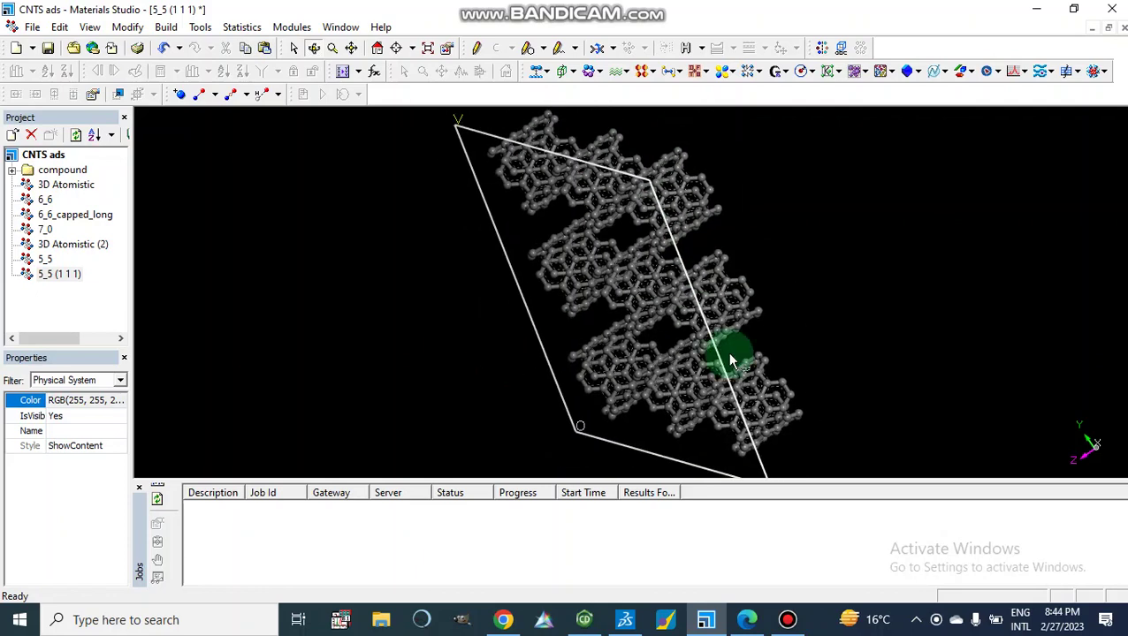
pyautogui.moveTo(730, 361); pyautogui.dragTo(707, 339, button='right')
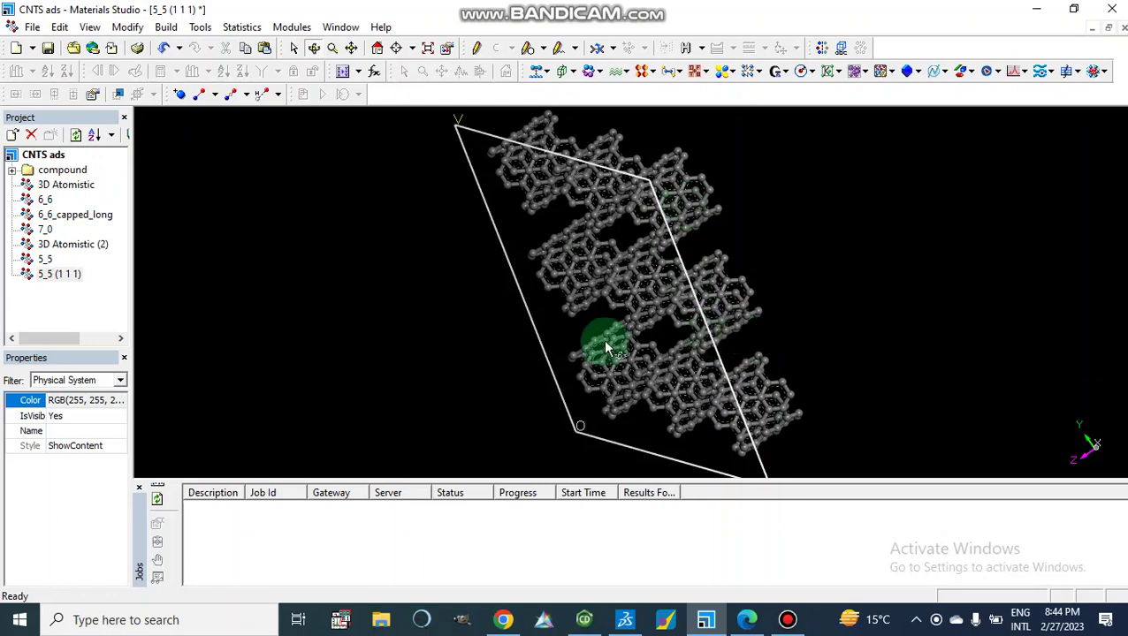
pyautogui.moveTo(566, 322); pyautogui.dragTo(520, 305, button='right')
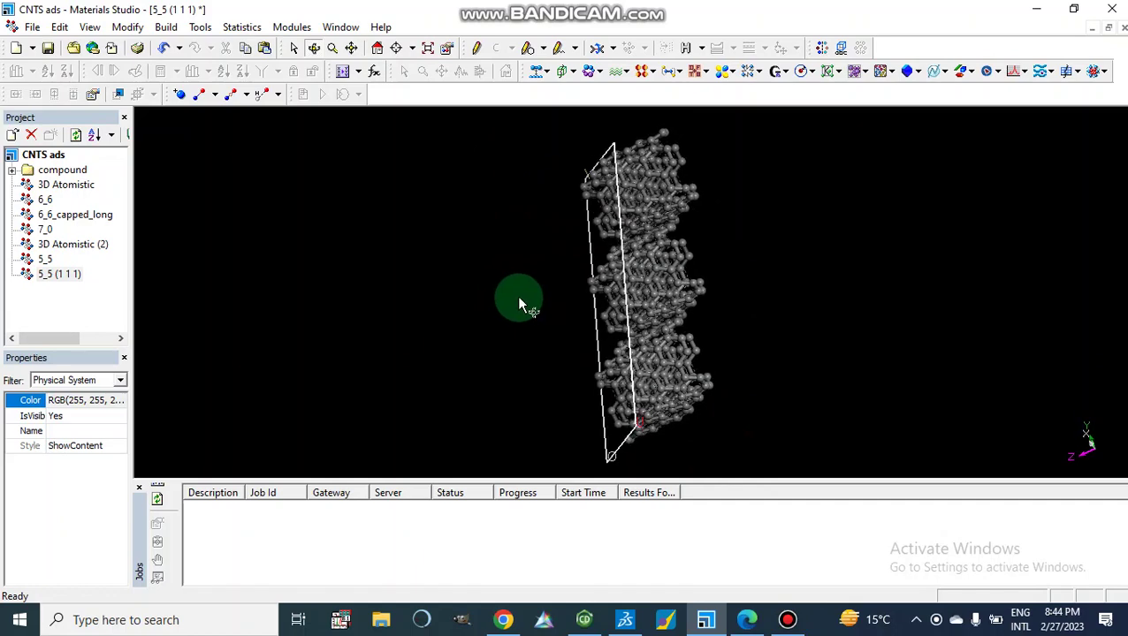
pyautogui.click(166, 27)
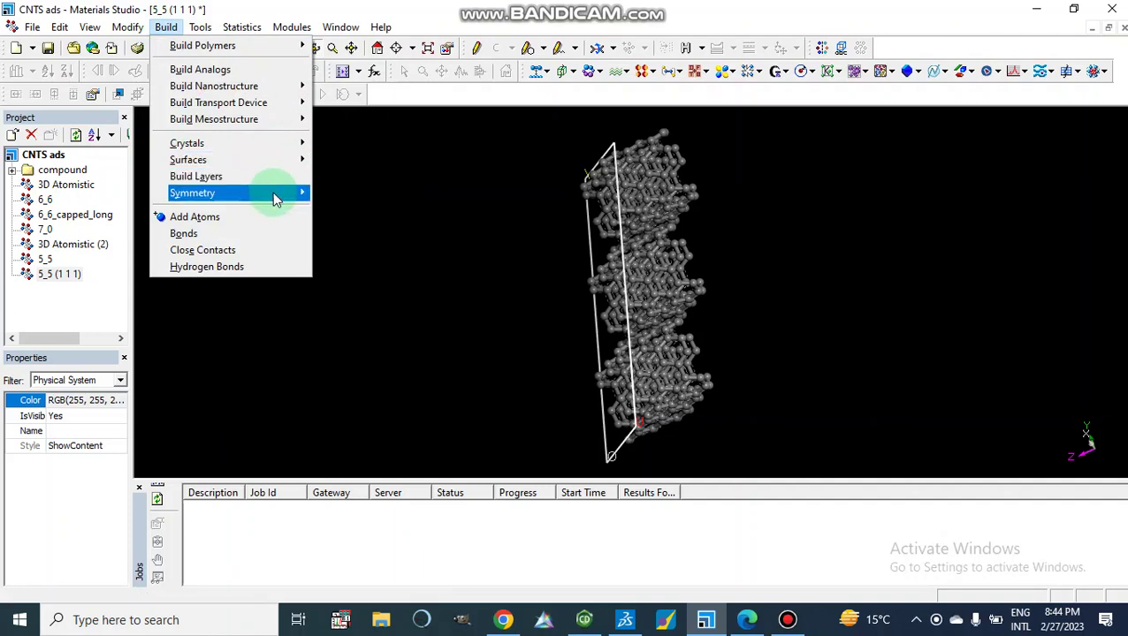
pyautogui.moveTo(275, 200)
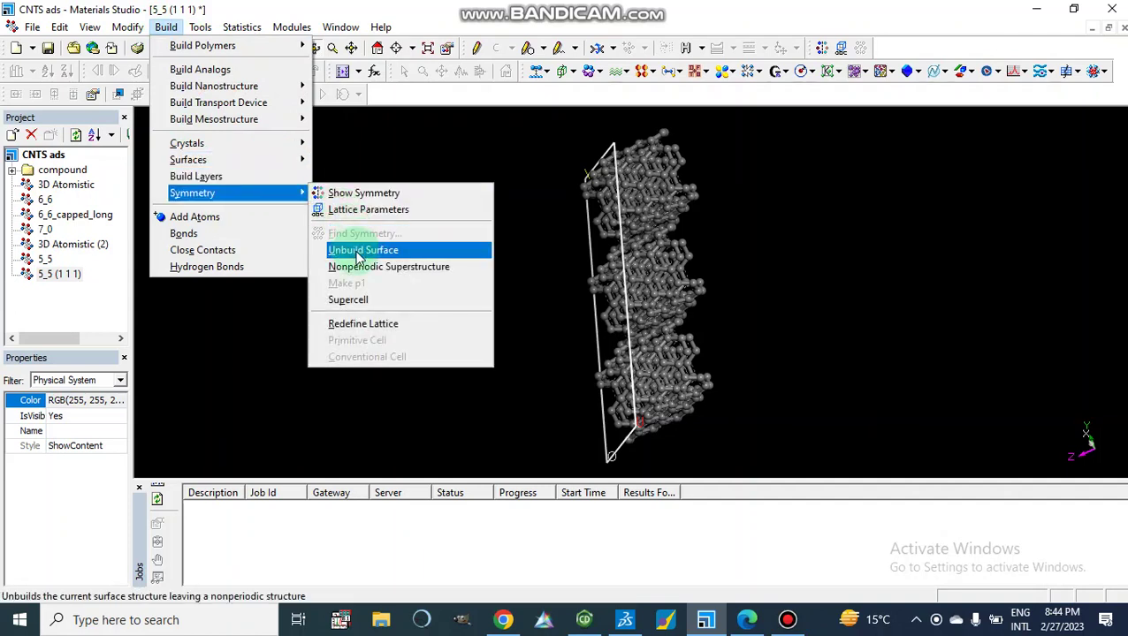
pyautogui.click(360, 301)
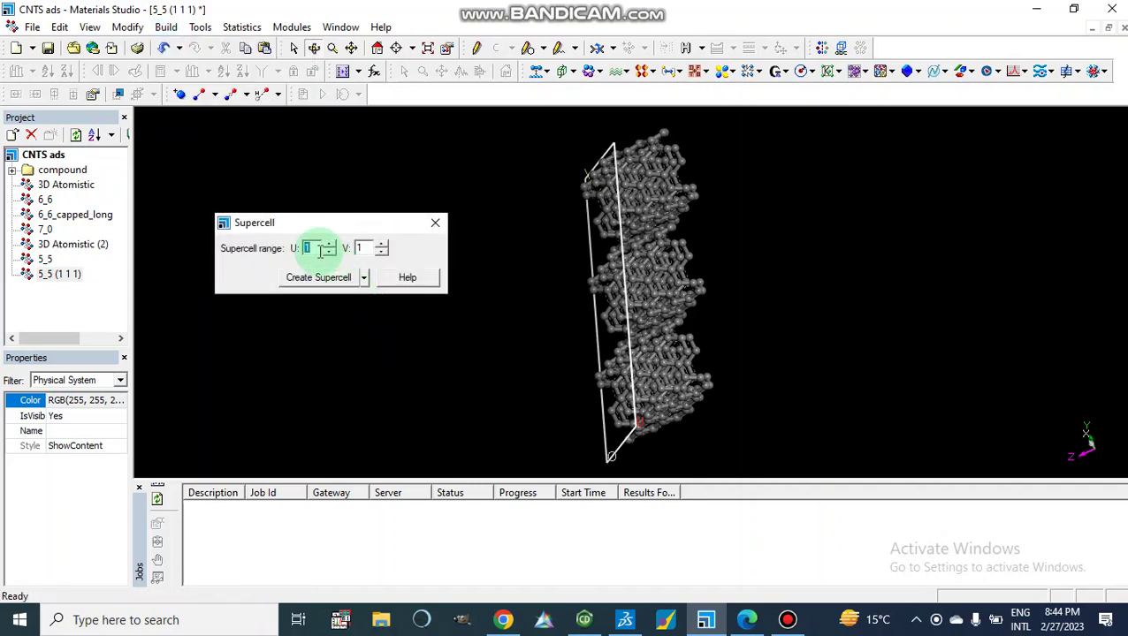
pyautogui.write('4')
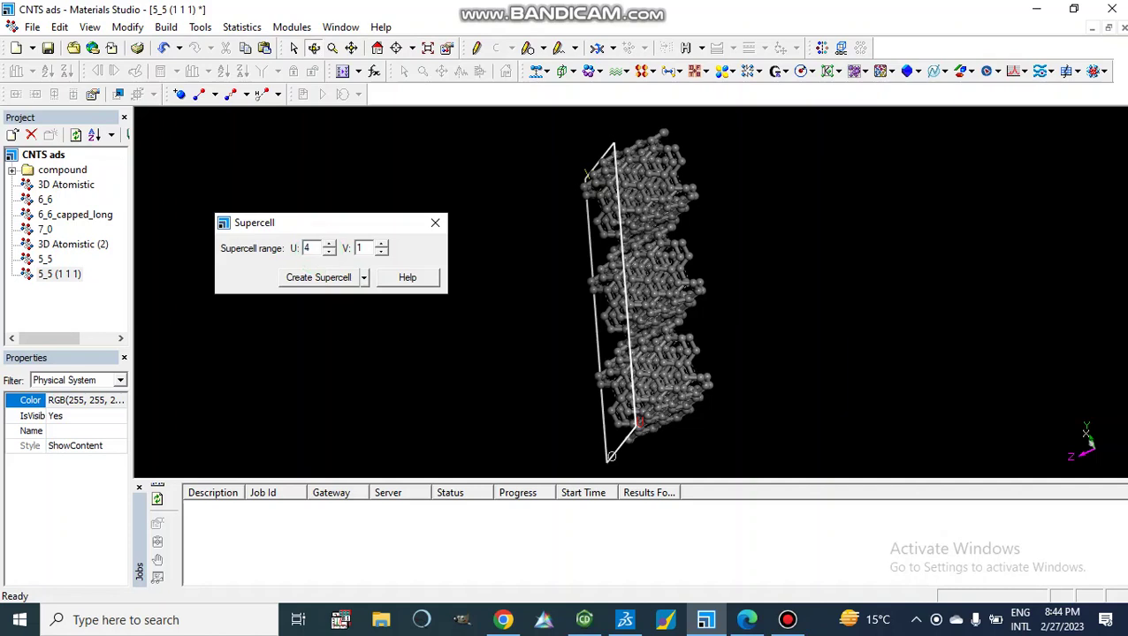
pyautogui.click(368, 251)
pyautogui.click(362, 247)
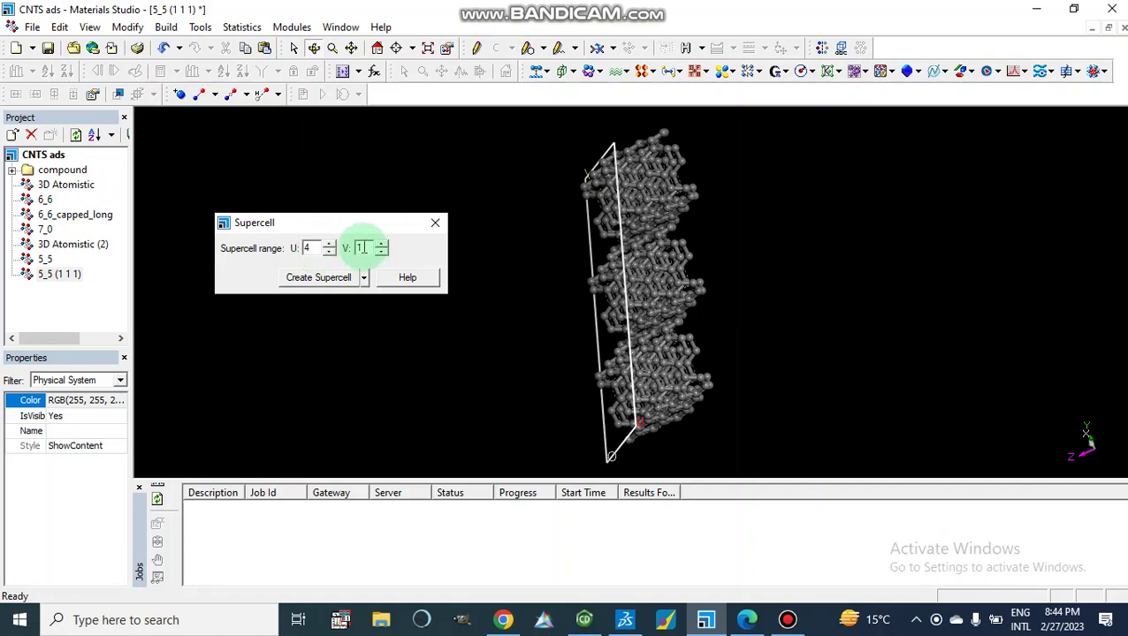
pyautogui.write('4')
pyautogui.click(320, 279)
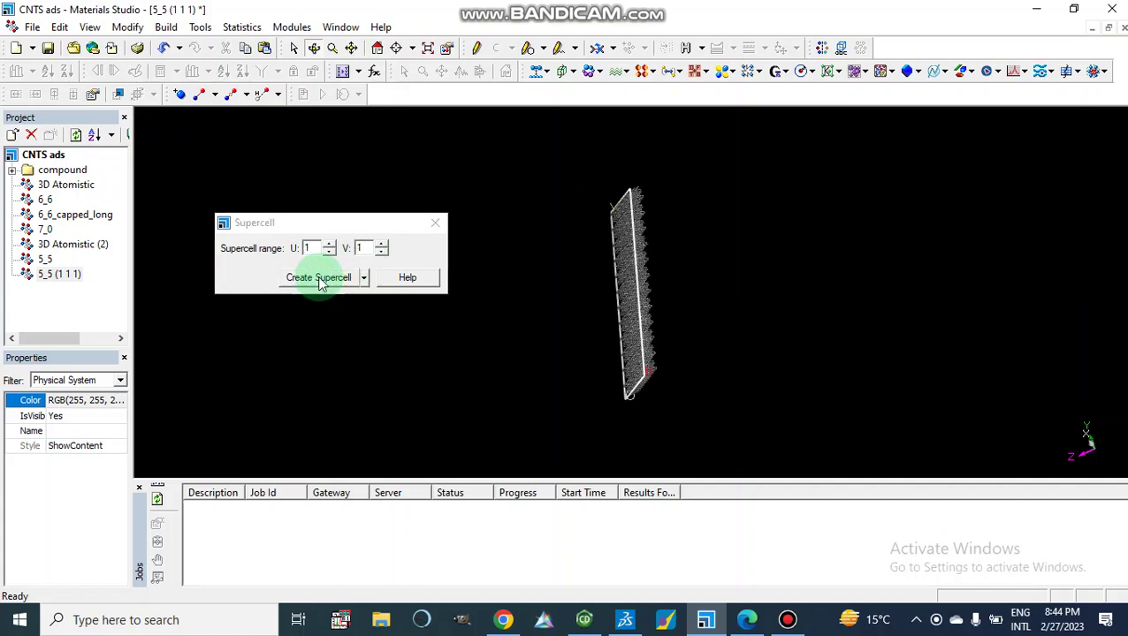
pyautogui.click(435, 222)
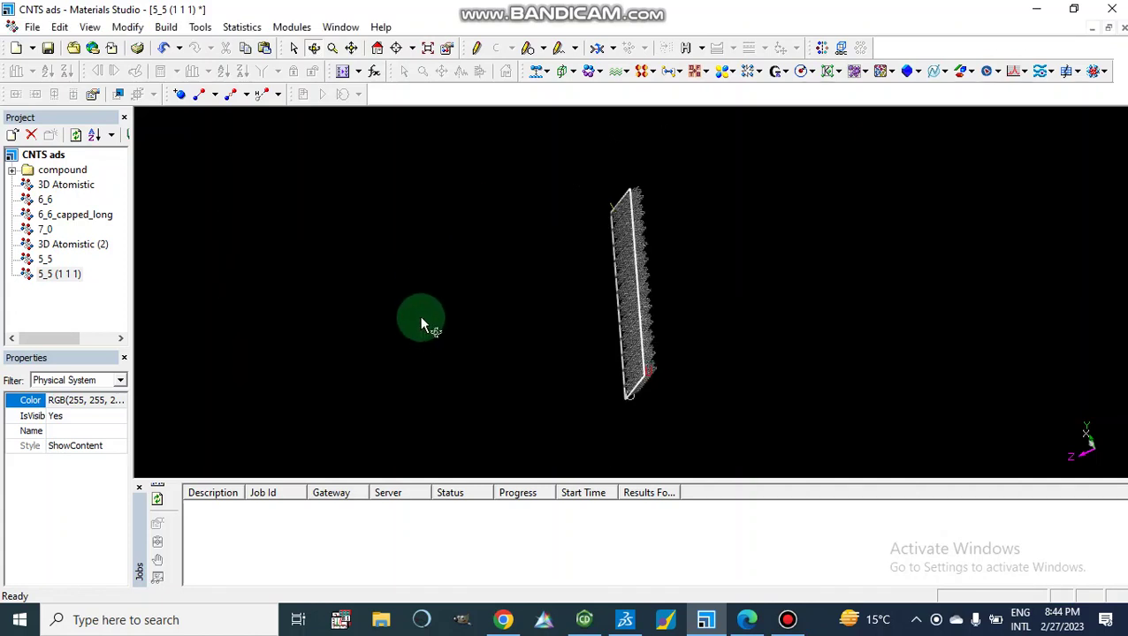
# Undo both supercell expansions of the 5_5 (1 1 1) surface, back to the single cleaved cell
pyautogui.hotkey('ctrl', 'z')
pyautogui.hotkey('ctrl', 'z')
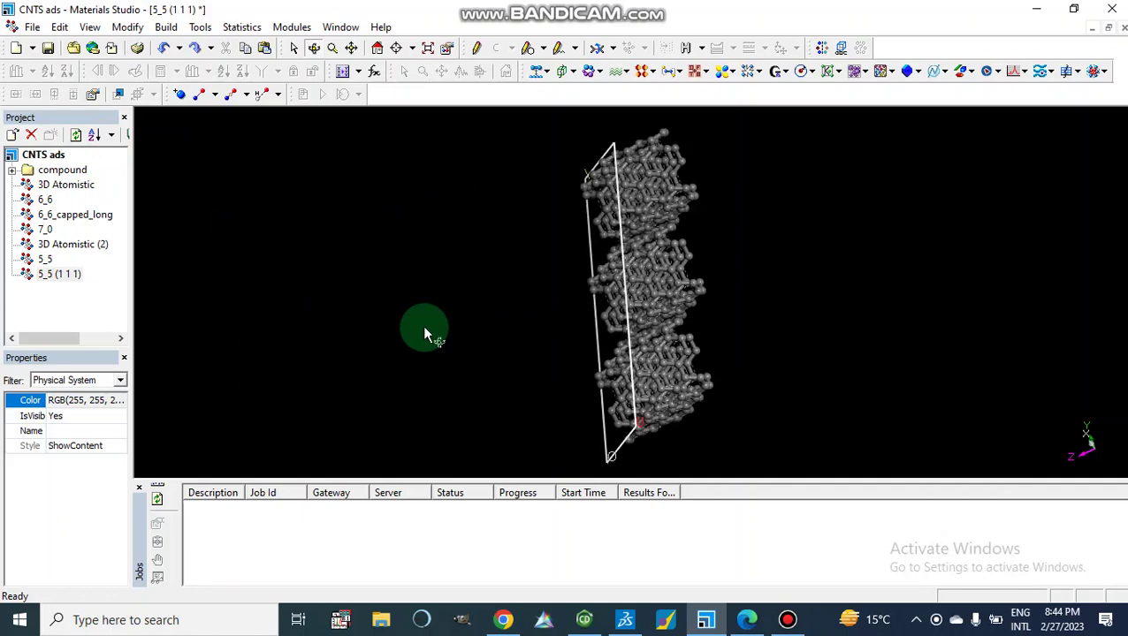
pyautogui.hotkey('ctrl', 'z')
pyautogui.hotkey('ctrl', 'z')
pyautogui.hotkey('ctrl', 'z')
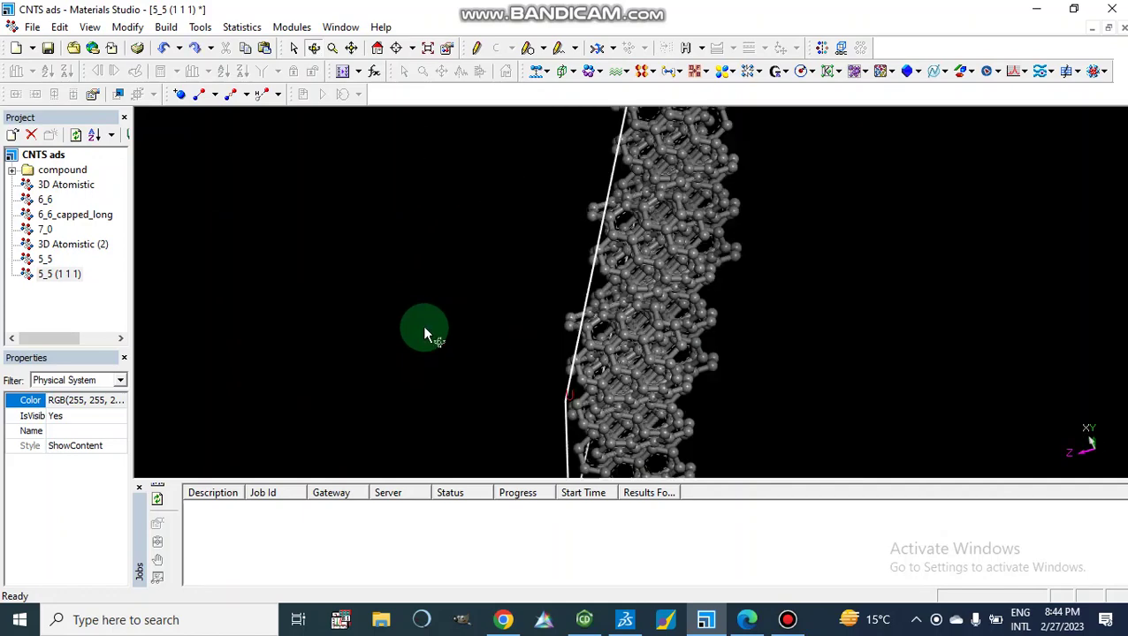
pyautogui.hotkey('ctrl', 'z')
pyautogui.hotkey('ctrl', 'z')
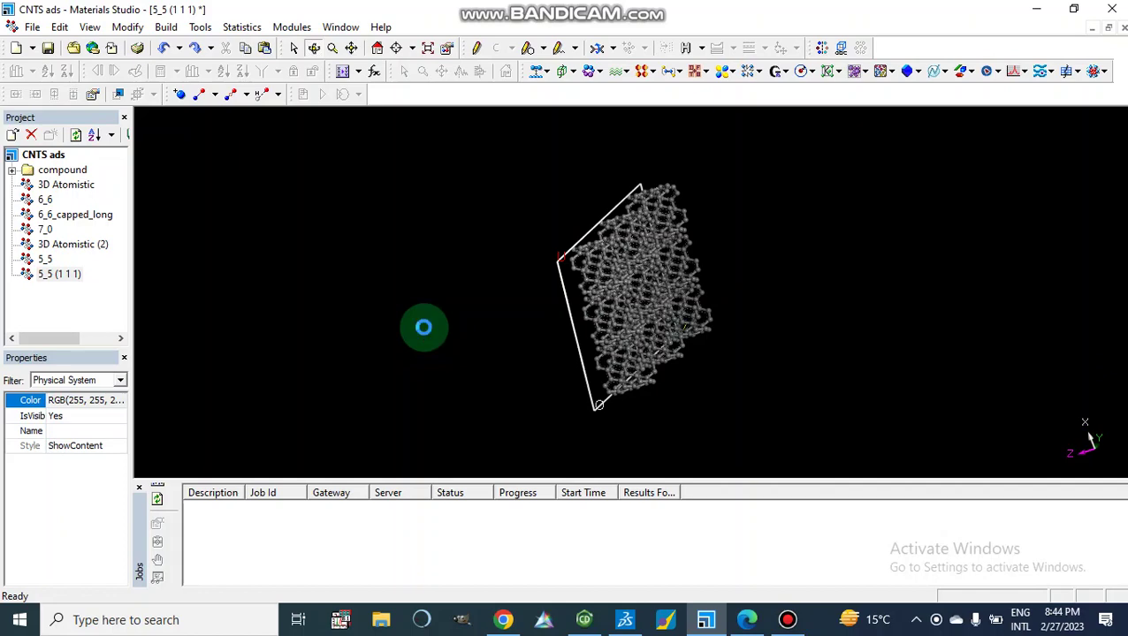
pyautogui.hotkey('ctrl', 'z')
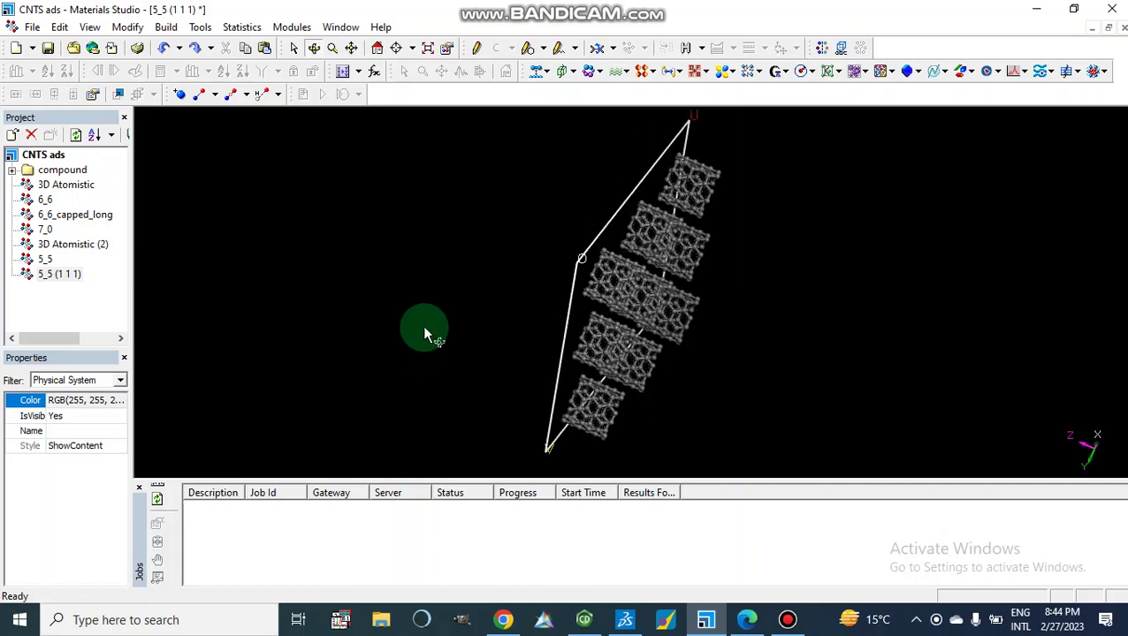
pyautogui.hotkey('ctrl', 'z')
pyautogui.hotkey('ctrl', 'z')
pyautogui.hotkey('ctrl', 'z')
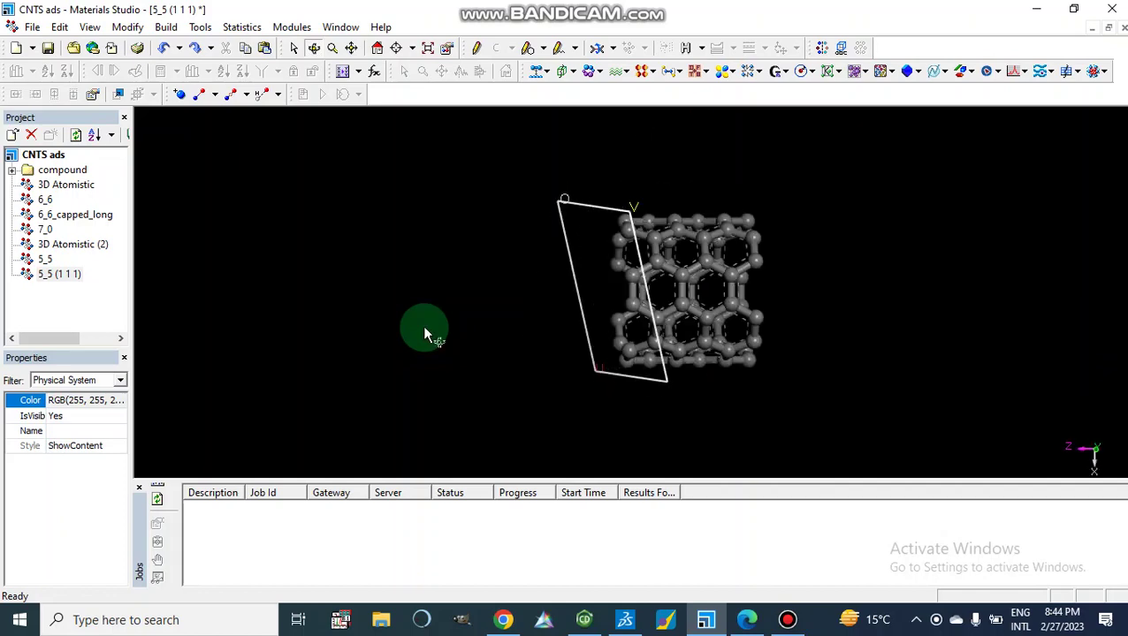
# Build a supercell from the single 5_5 (1 1 1) surface cell with a range of U 4 and V 4
pyautogui.moveTo(652, 393); pyautogui.dragTo(714, 380)
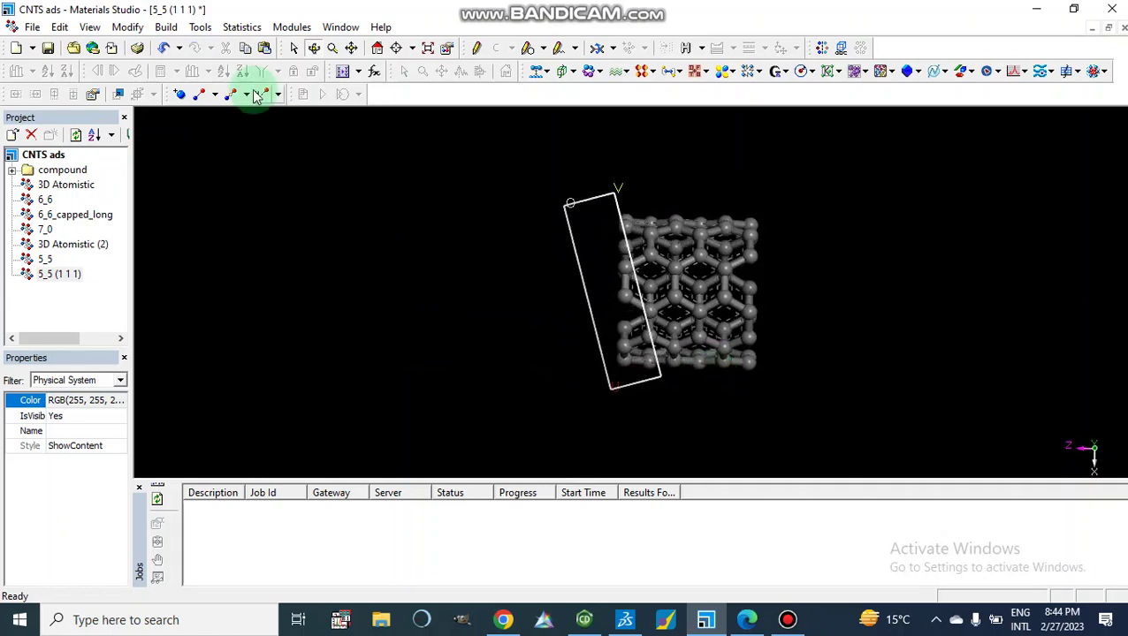
pyautogui.click(167, 27)
pyautogui.click(252, 192)
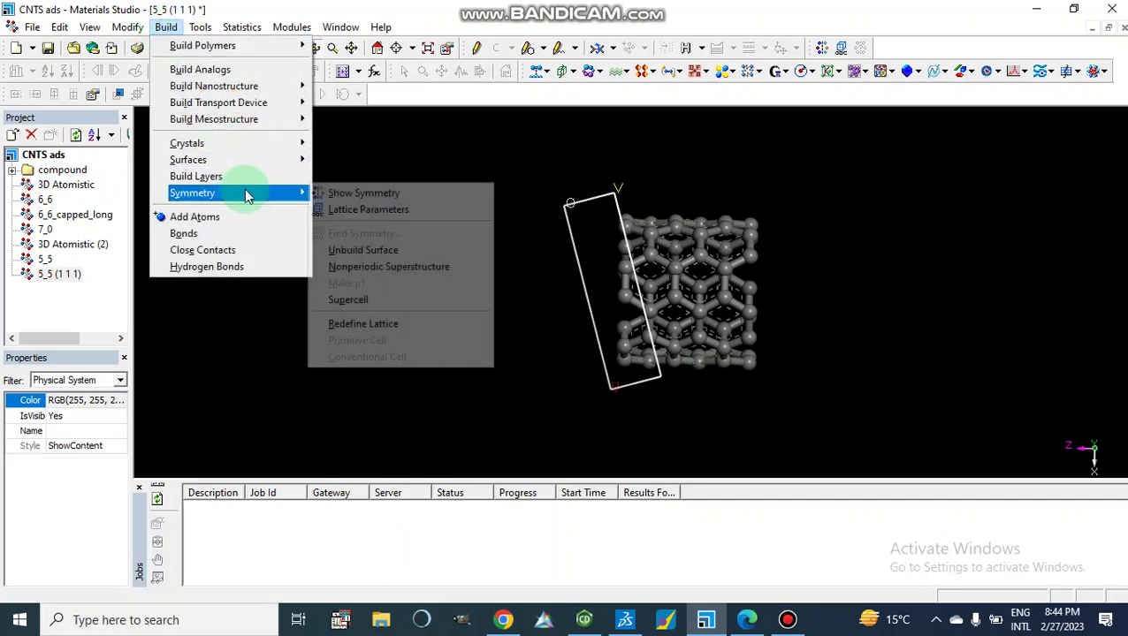
pyautogui.click(350, 298)
pyautogui.click(309, 248)
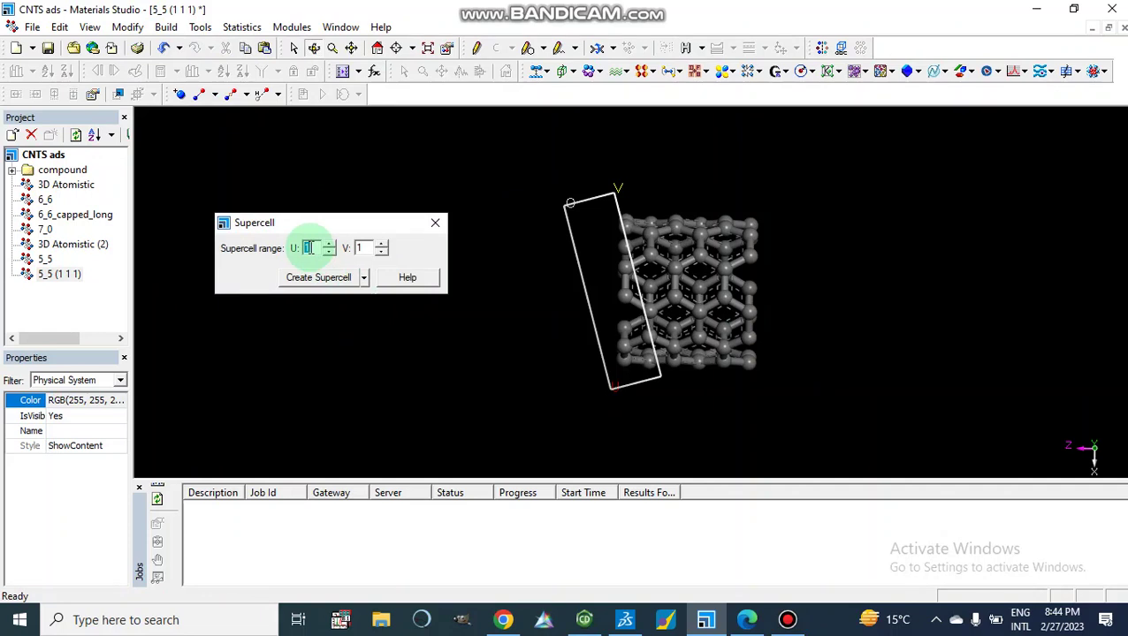
pyautogui.write('4')
pyautogui.click(363, 249)
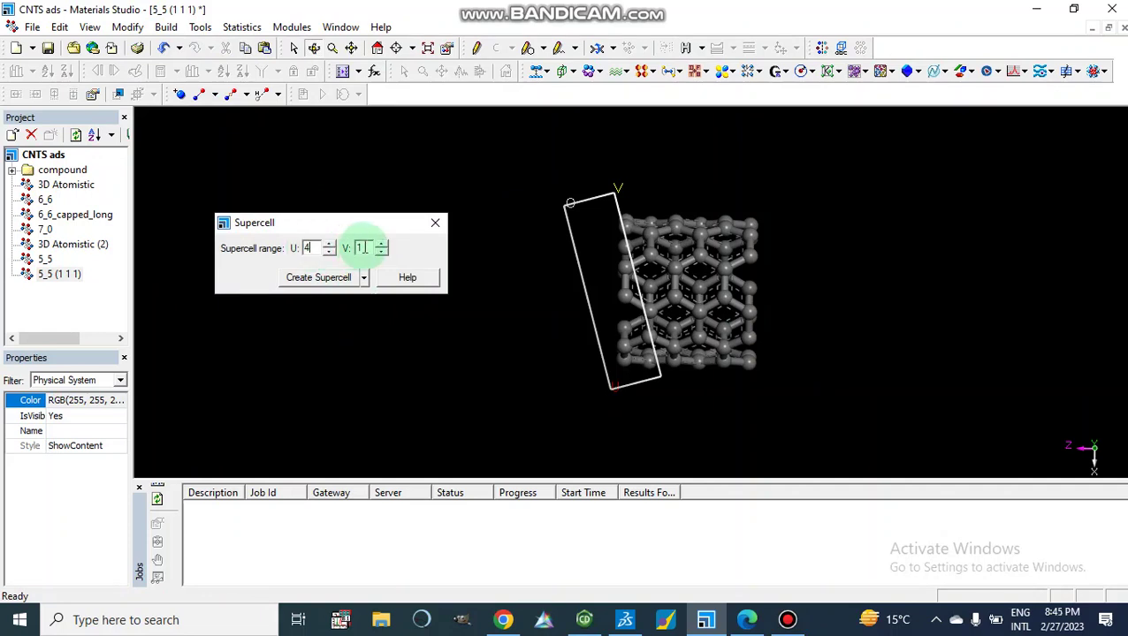
pyautogui.write('4')
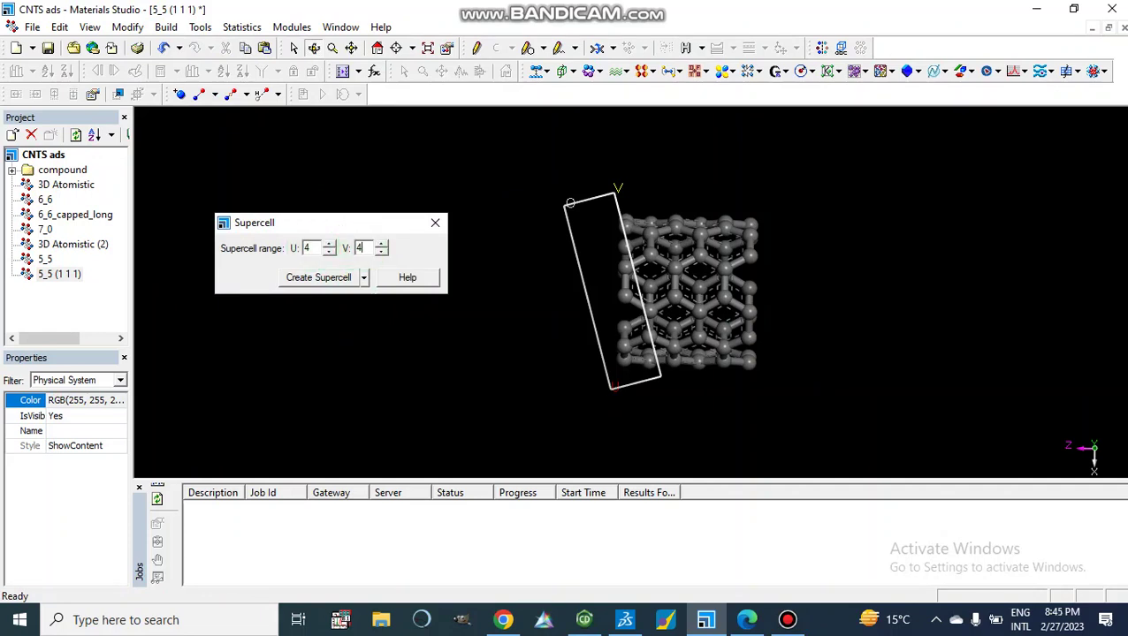
pyautogui.click(323, 281)
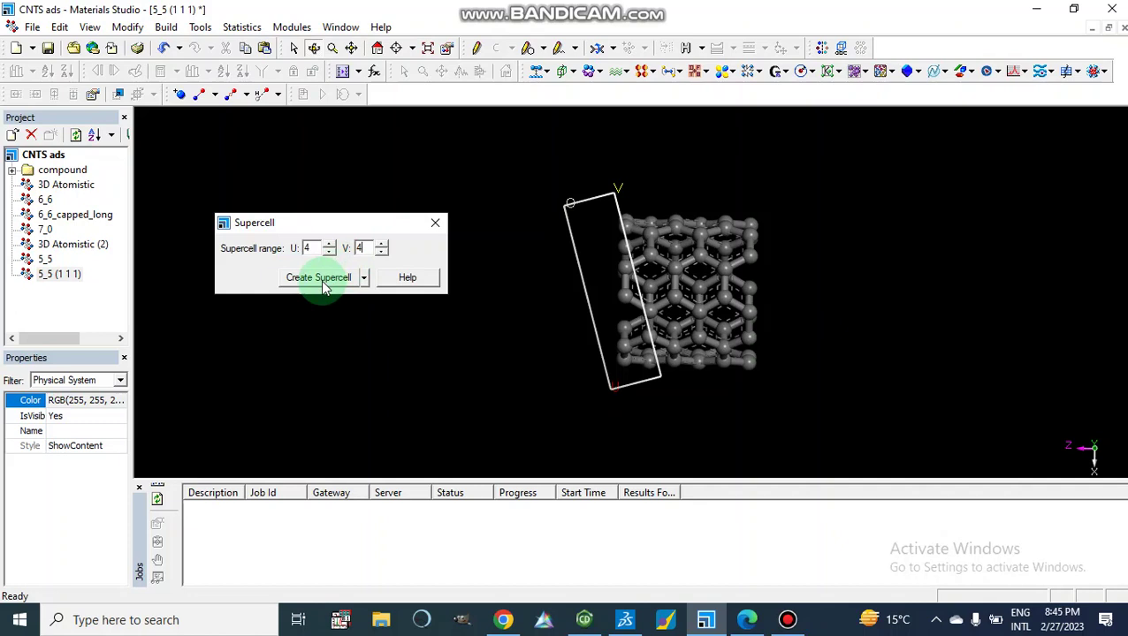
pyautogui.click(322, 280)
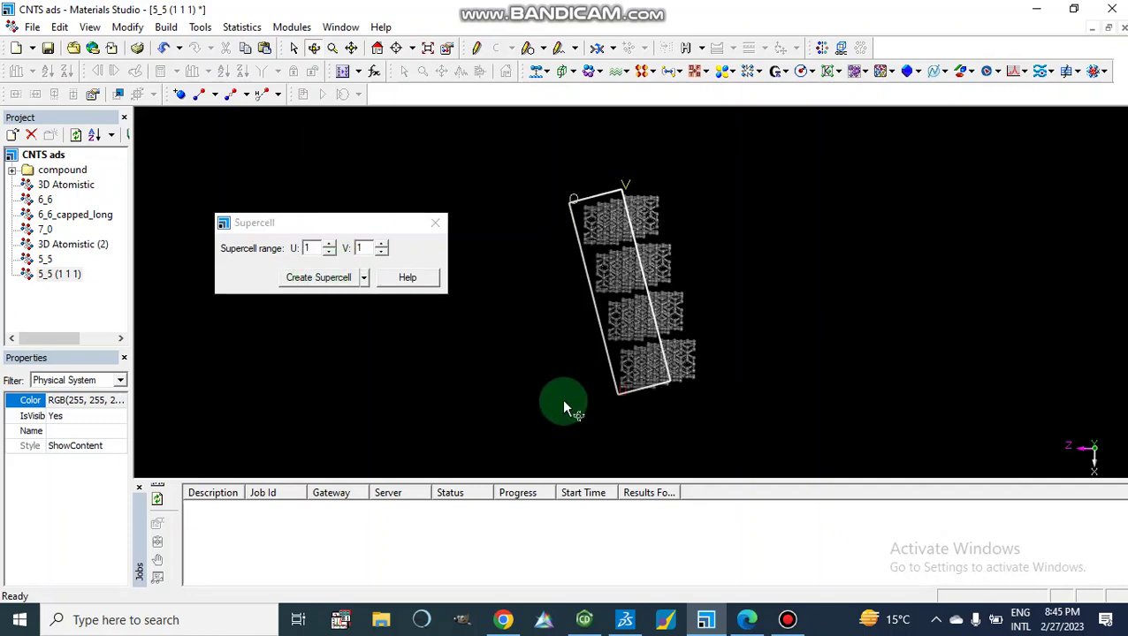
pyautogui.click(436, 231)
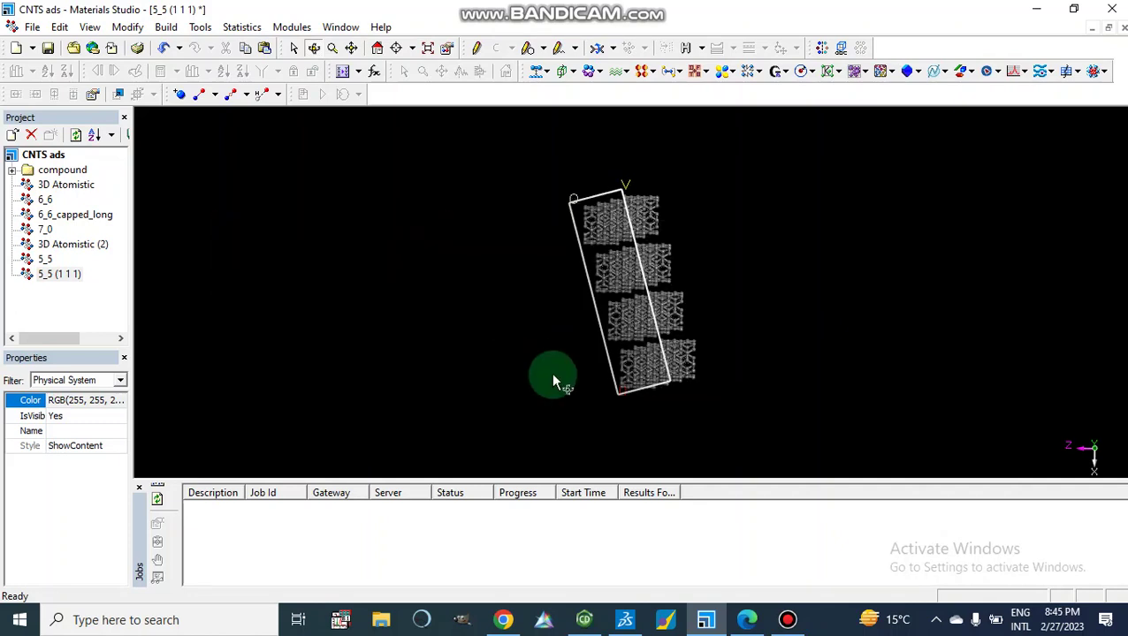
# Begin a crystal-building operation on the 5_5 (1 1 1) surface supercell
pyautogui.moveTo(550, 373)
pyautogui.mouseDown()
pyautogui.moveTo(510, 378)
pyautogui.moveTo(495, 408)
pyautogui.moveTo(585, 330)
pyautogui.moveTo(589, 277)
pyautogui.moveTo(556, 278)
pyautogui.moveTo(535, 339)
pyautogui.moveTo(625, 224)
pyautogui.moveTo(681, 341)
pyautogui.moveTo(667, 227)
pyautogui.moveTo(670, 314)
pyautogui.moveTo(421, 297)
pyautogui.mouseUp()
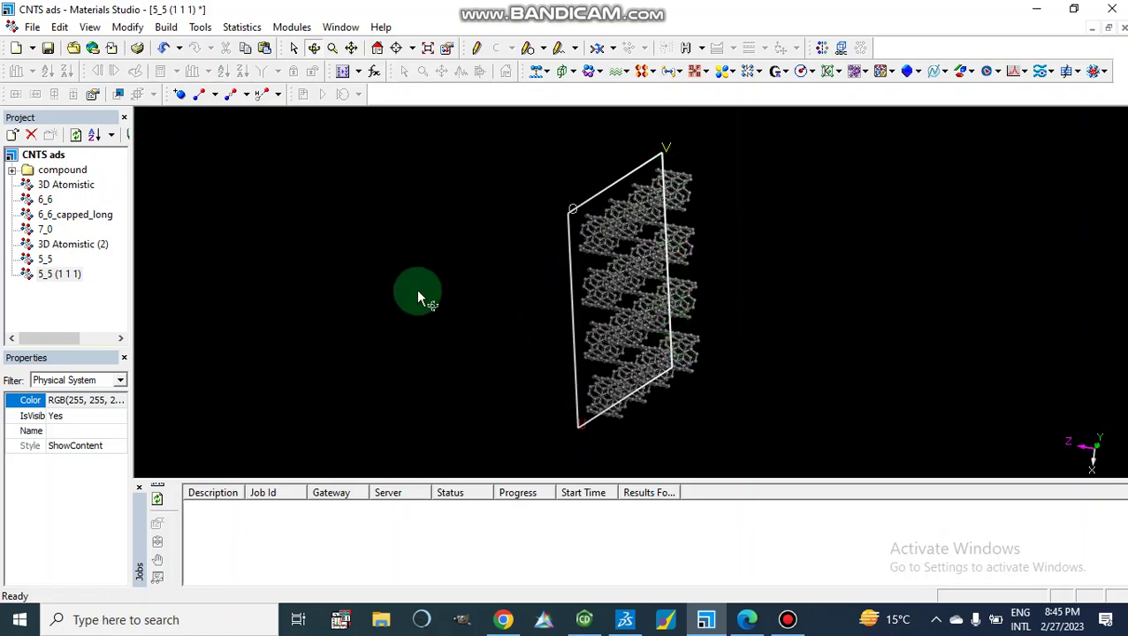
pyautogui.click(166, 27)
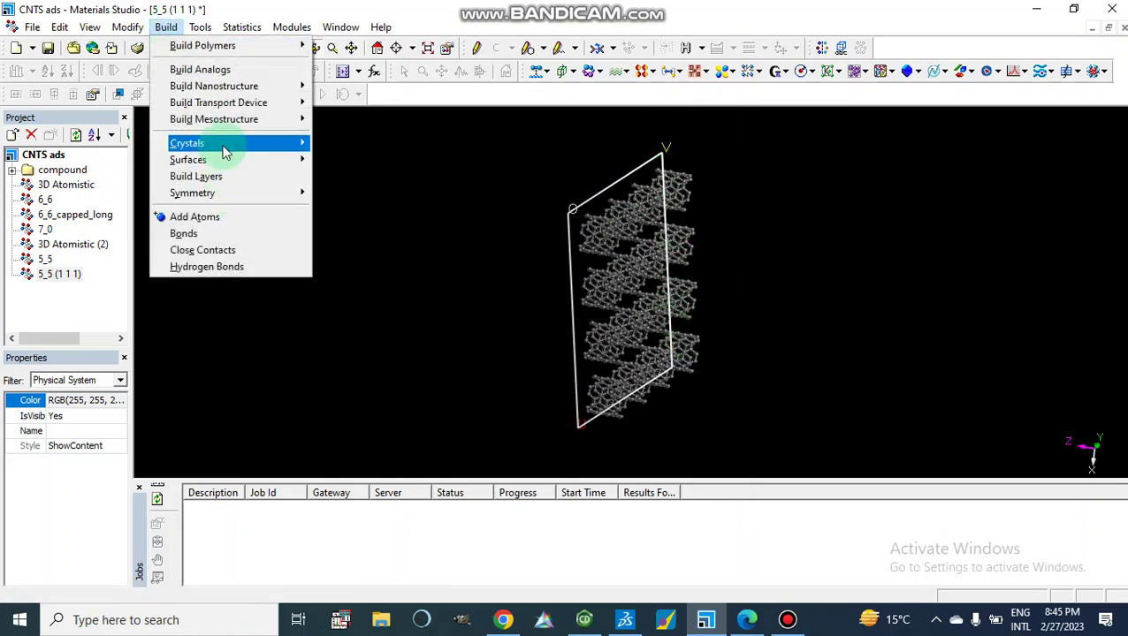
# Build a vacuum slab crystal from the 5_5 (1 1 1) surface with orientation C, 10.00 Å vacuum thickness and slab position 0.00
pyautogui.moveTo(243, 160)
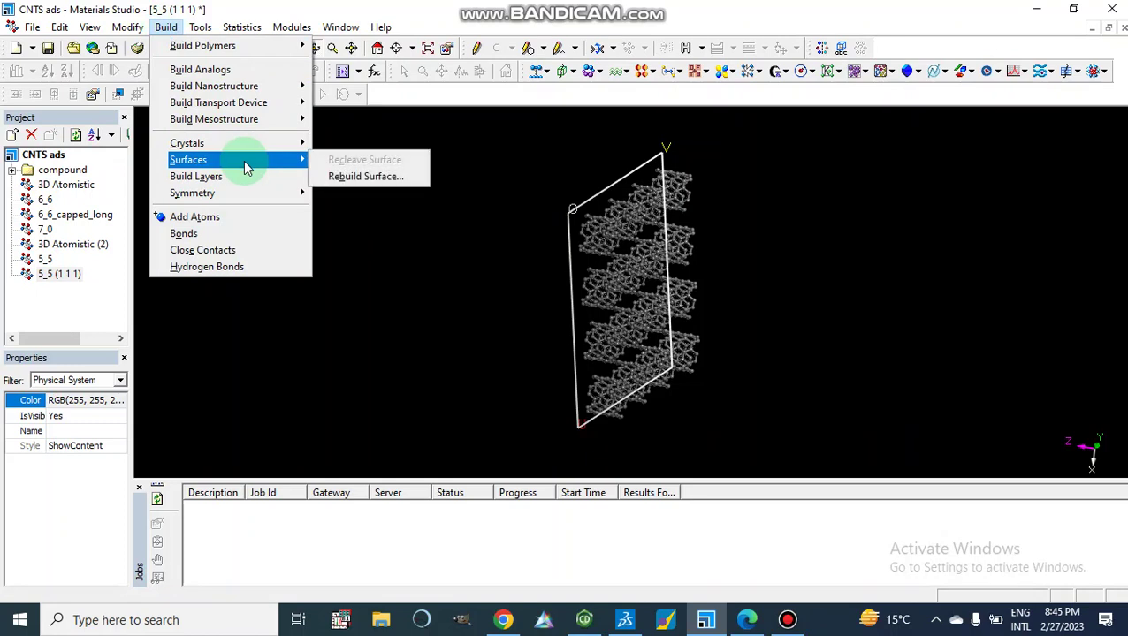
pyautogui.moveTo(271, 143)
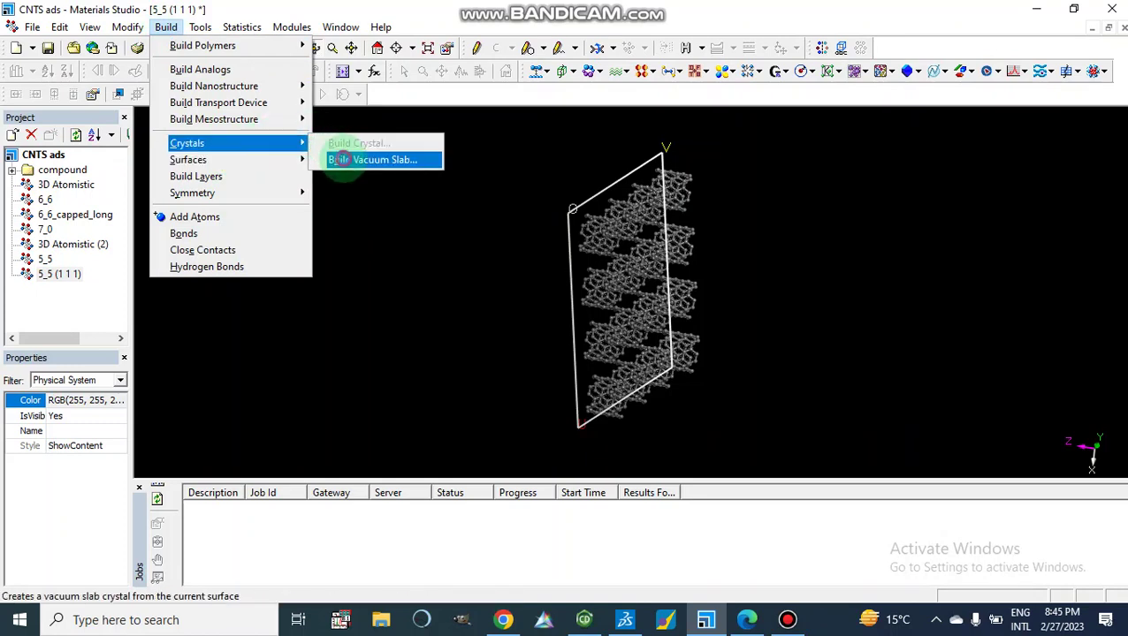
pyautogui.click(341, 160)
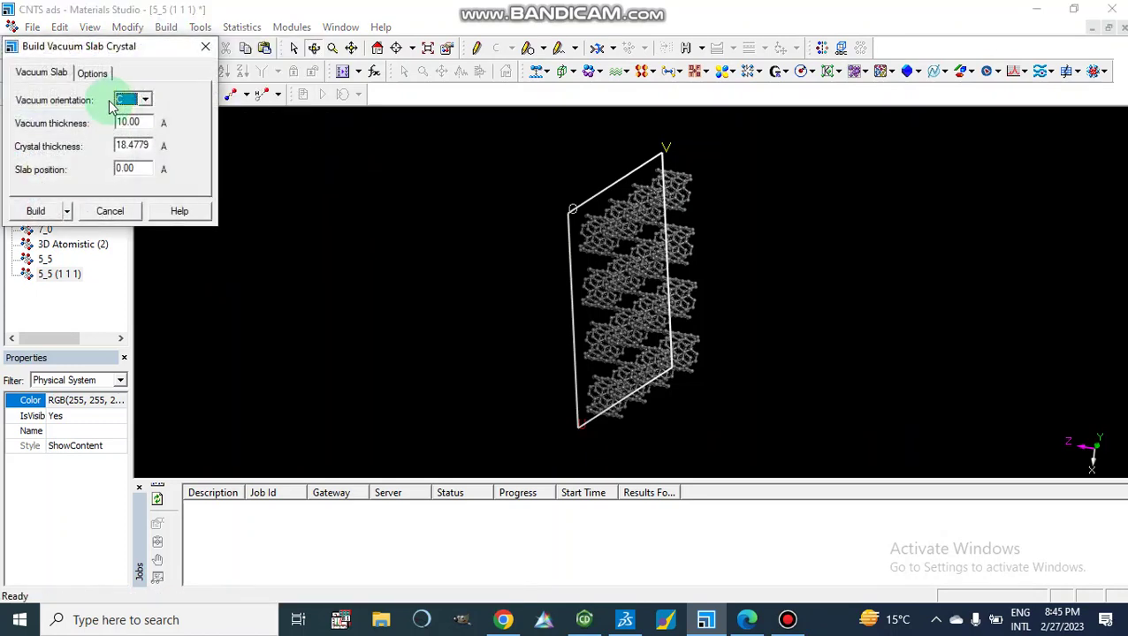
pyautogui.click(145, 101)
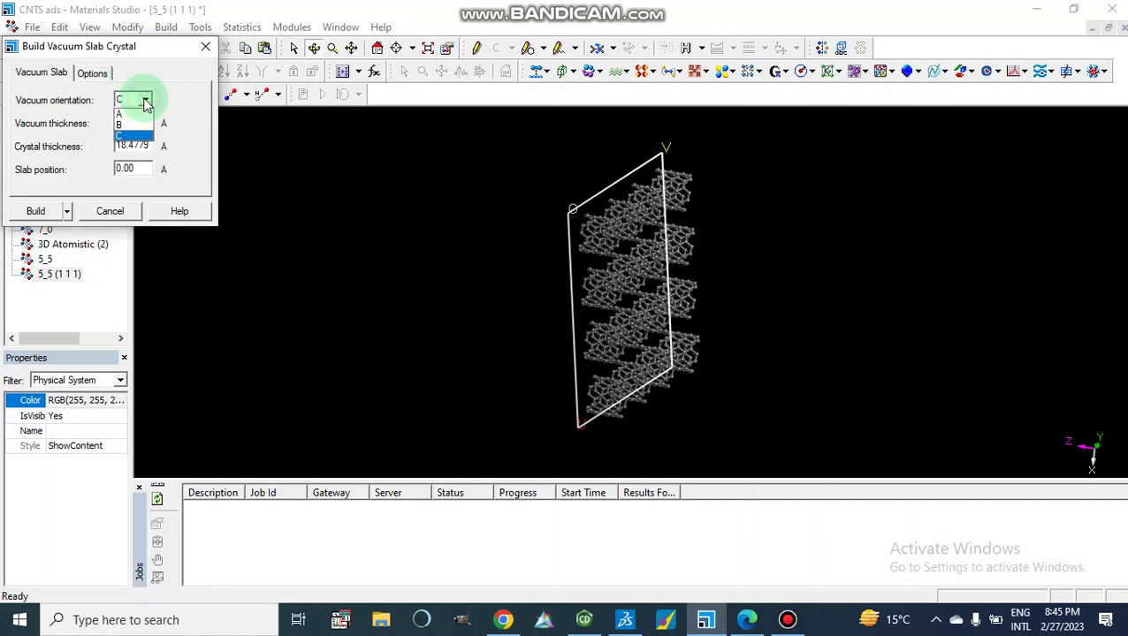
pyautogui.click(145, 103)
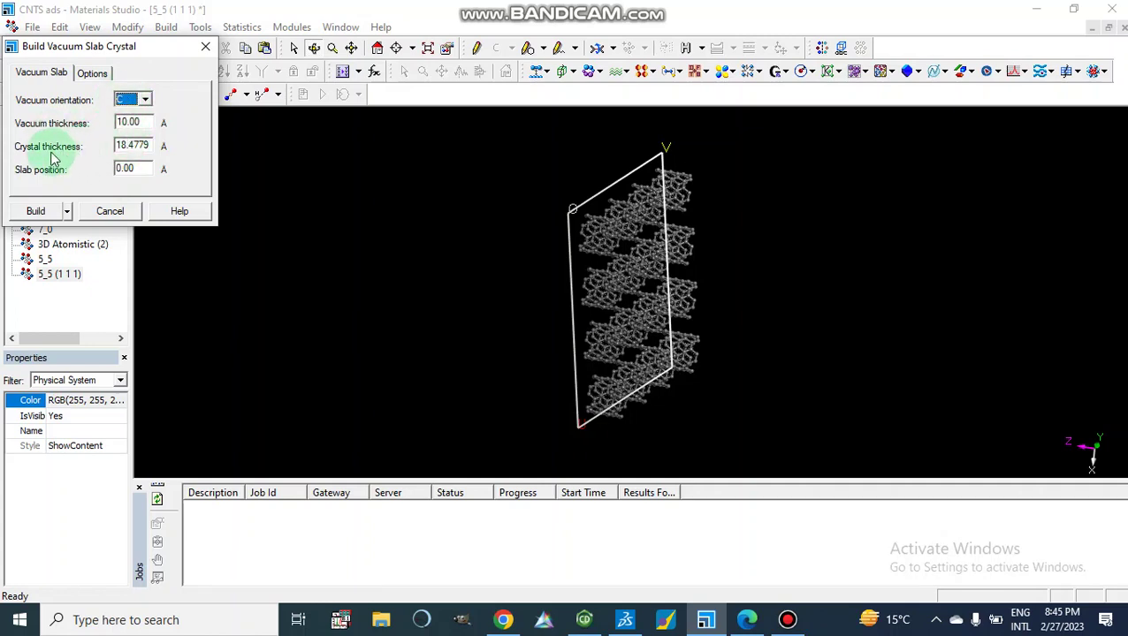
pyautogui.click(37, 216)
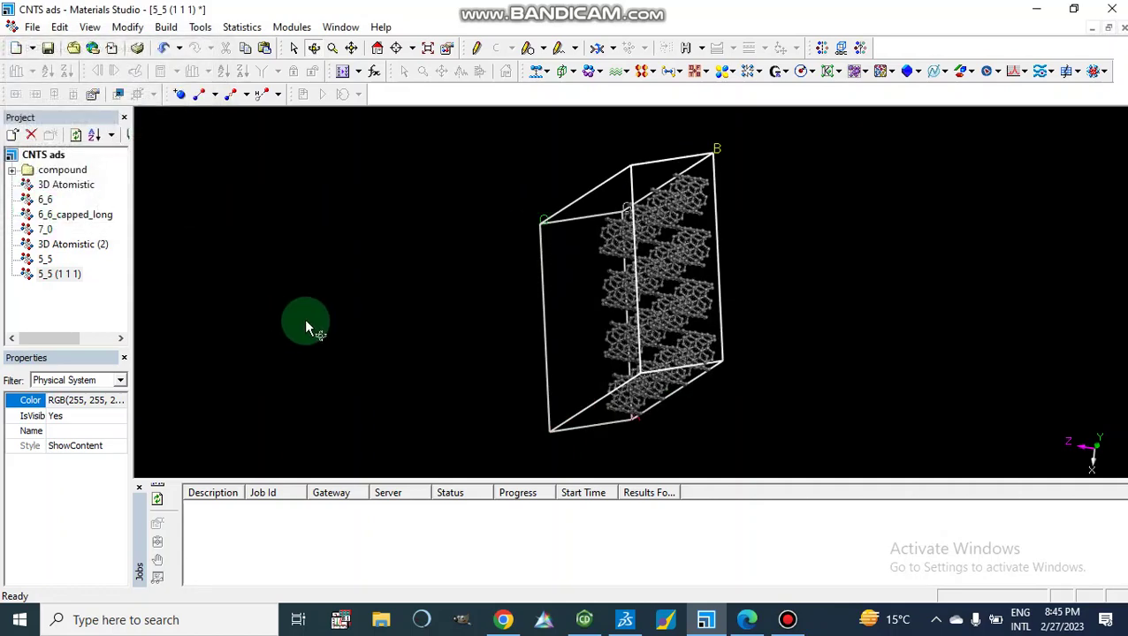
pyautogui.moveTo(574, 335); pyautogui.dragTo(606, 248, button='right')
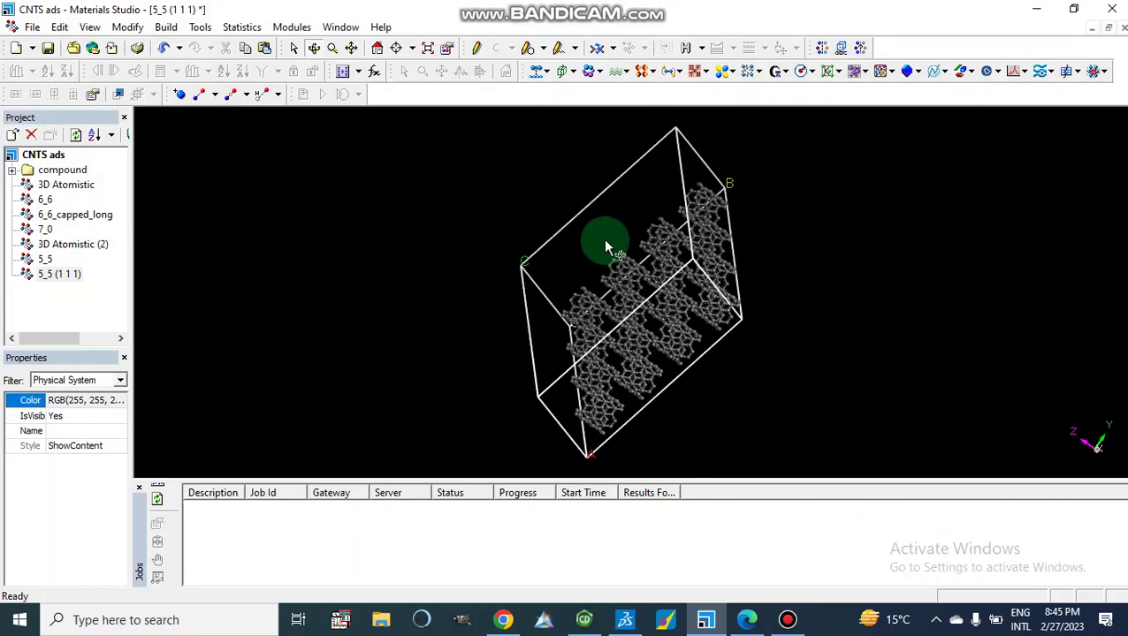
pyautogui.moveTo(490, 301); pyautogui.dragTo(594, 410, button='right')
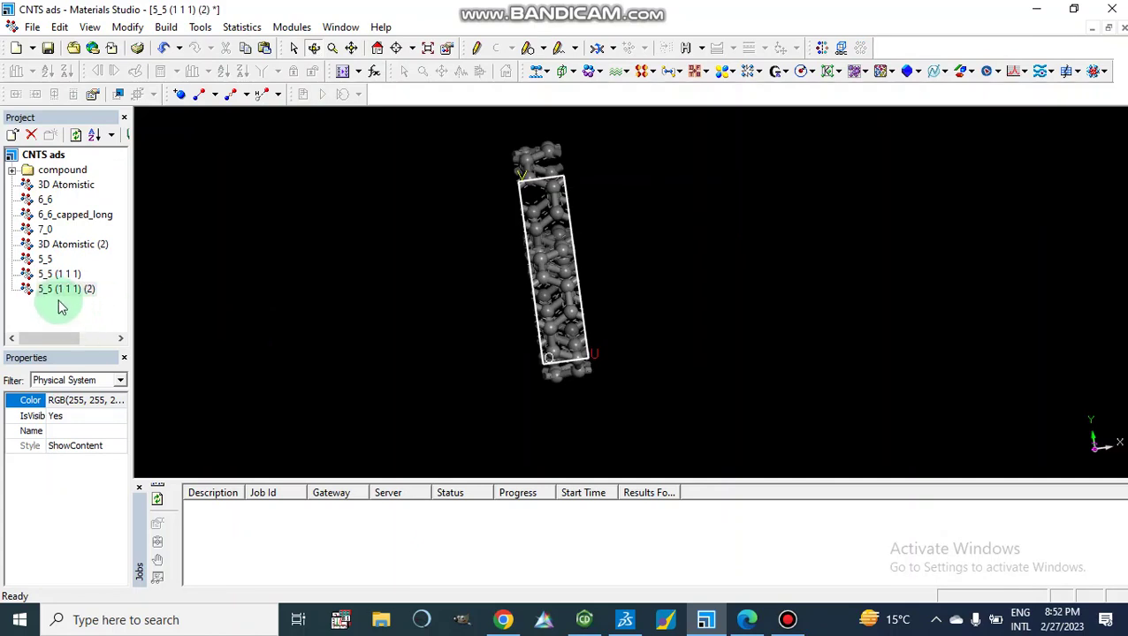
# Delete the duplicate document 5_5 (1 1 1) (2) from the project
pyautogui.click(50, 291)
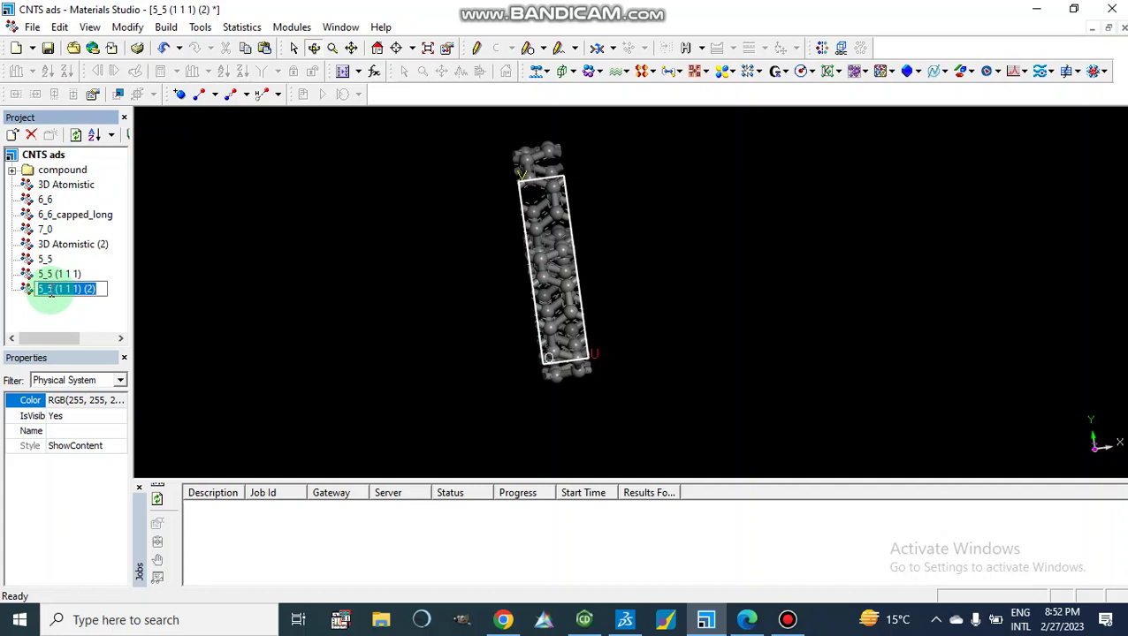
pyautogui.click(49, 298)
pyautogui.rightClick(48, 298)
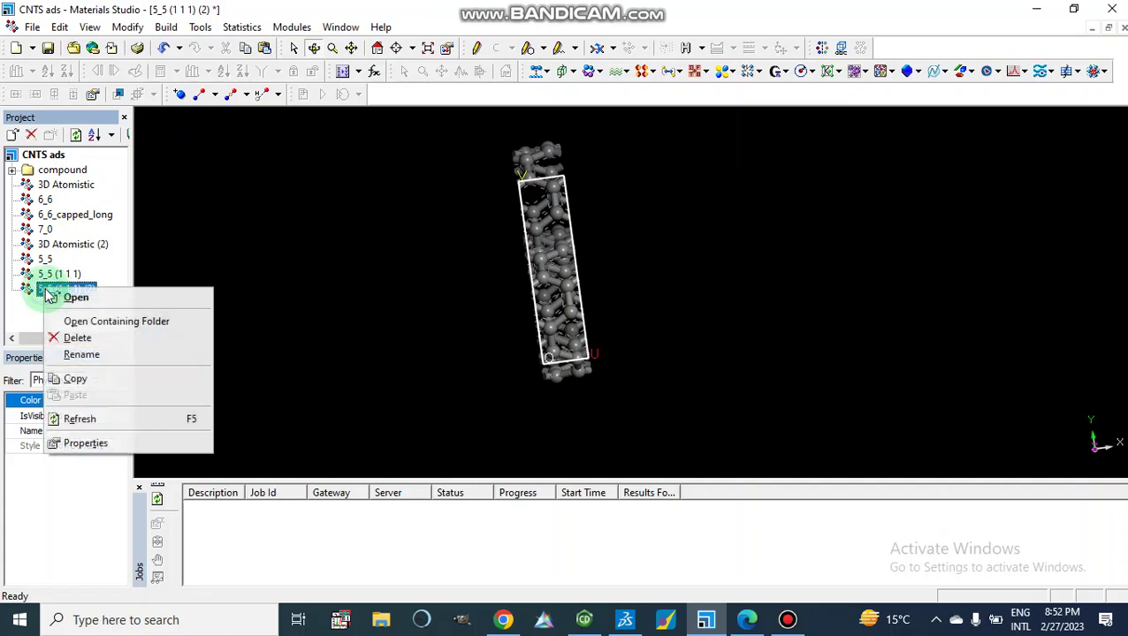
pyautogui.click(75, 339)
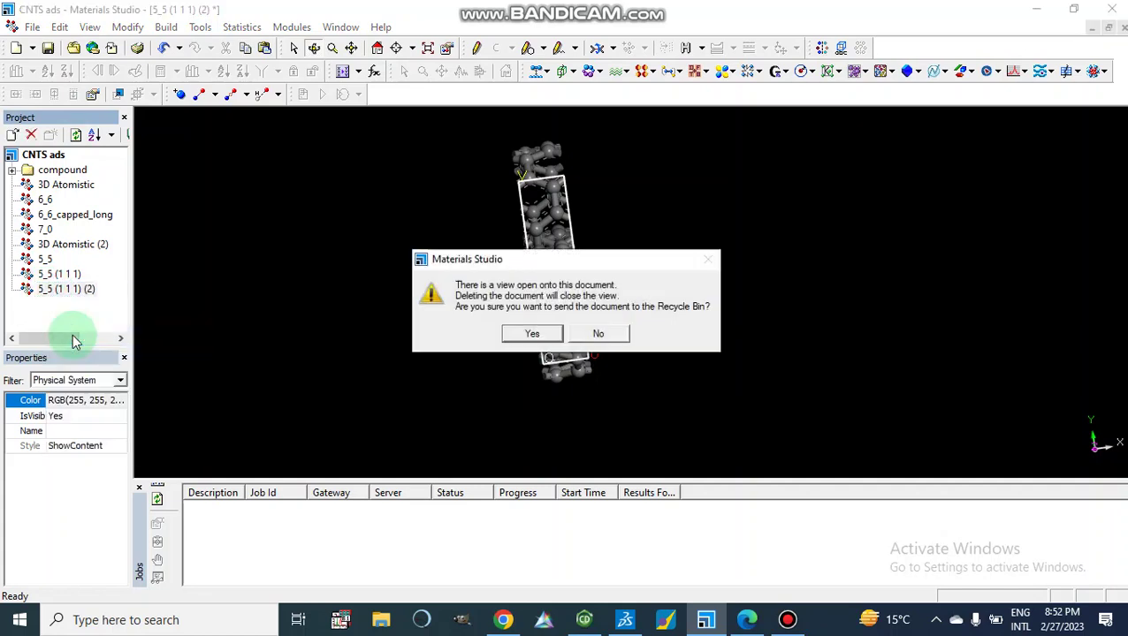
pyautogui.click(533, 333)
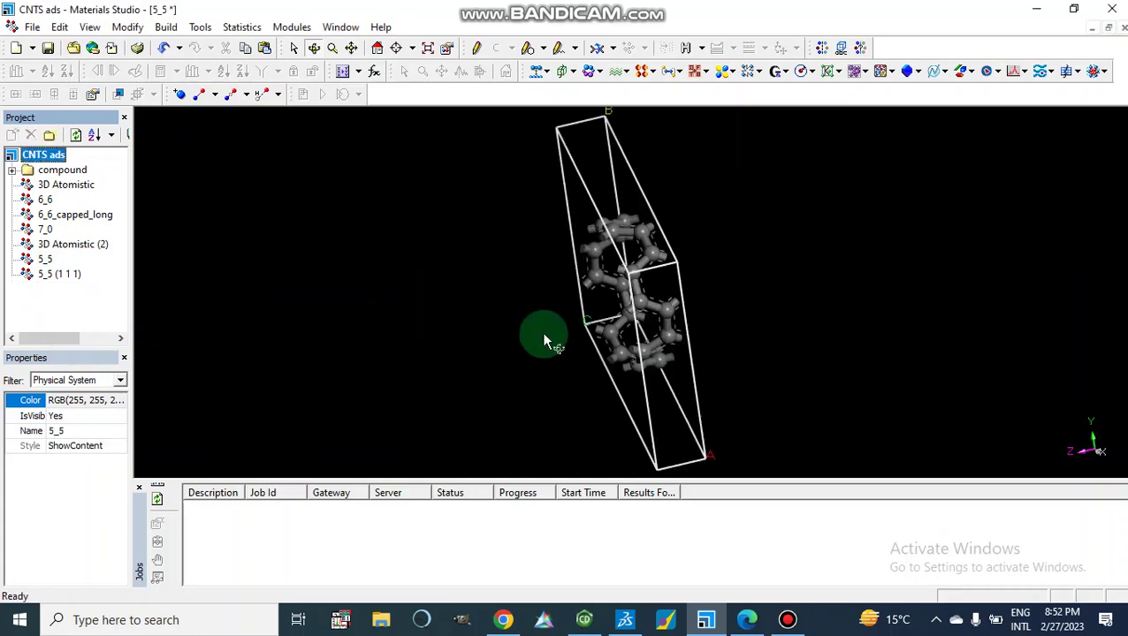
pyautogui.click(76, 318)
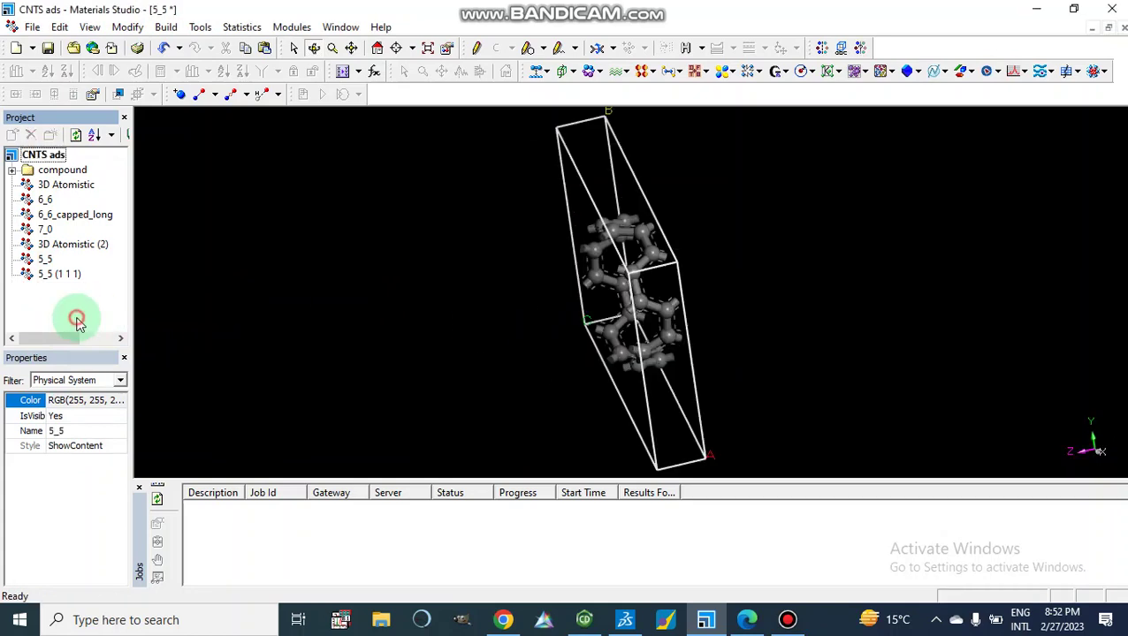
# Cleave the 5_5 nanotube crystal along the (-1 0 0) plane with a fractional thickness of 3.0
pyautogui.click(46, 261)
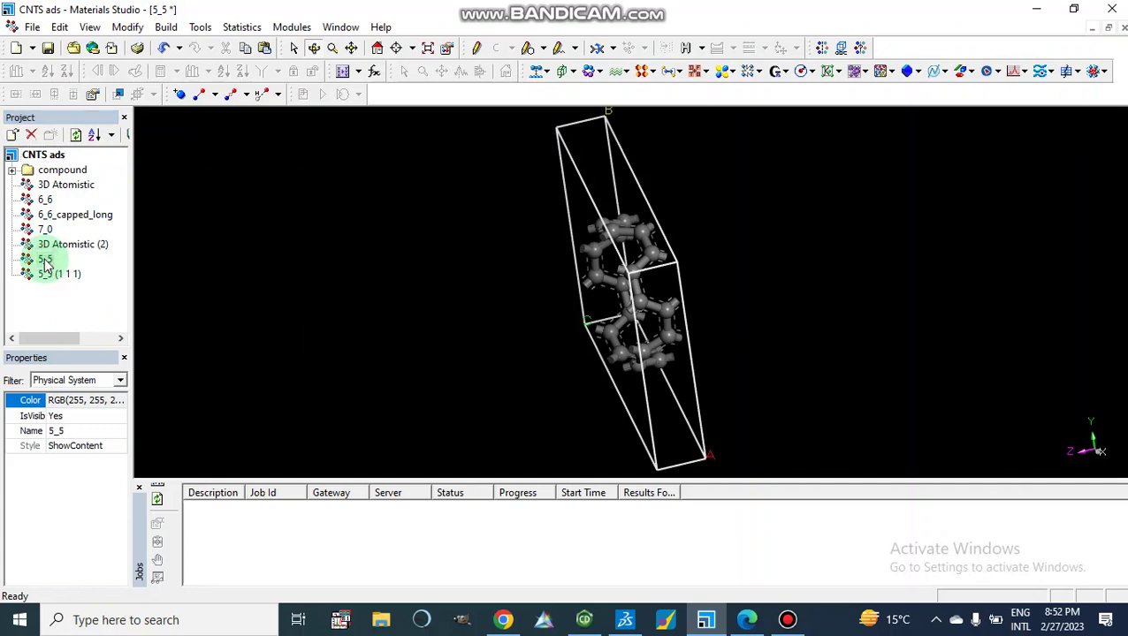
pyautogui.click(244, 339)
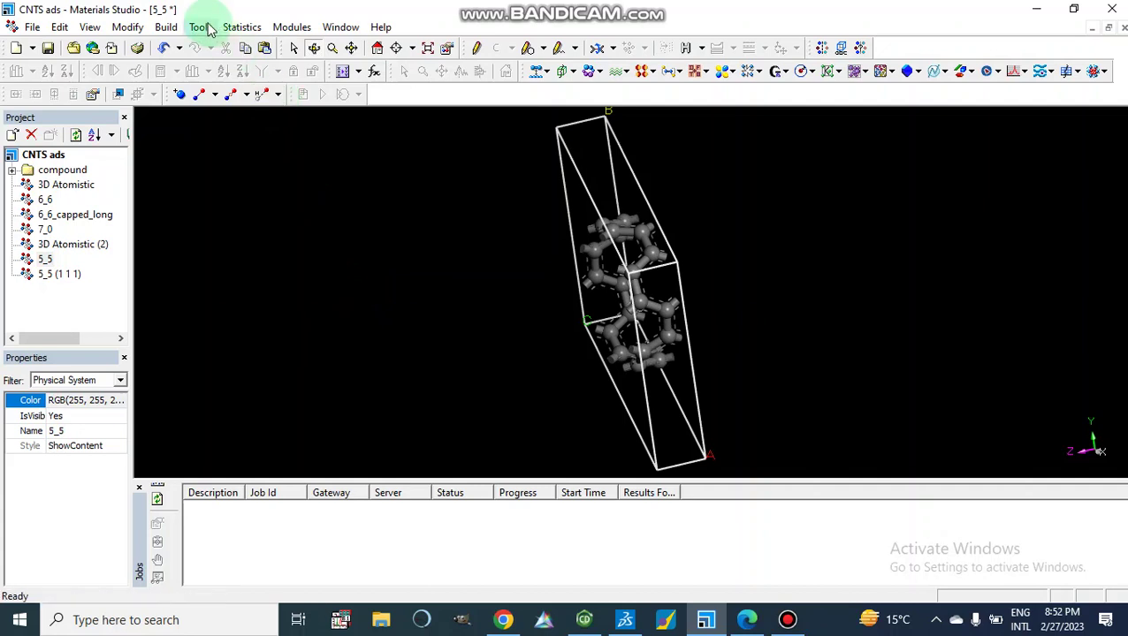
pyautogui.click(166, 28)
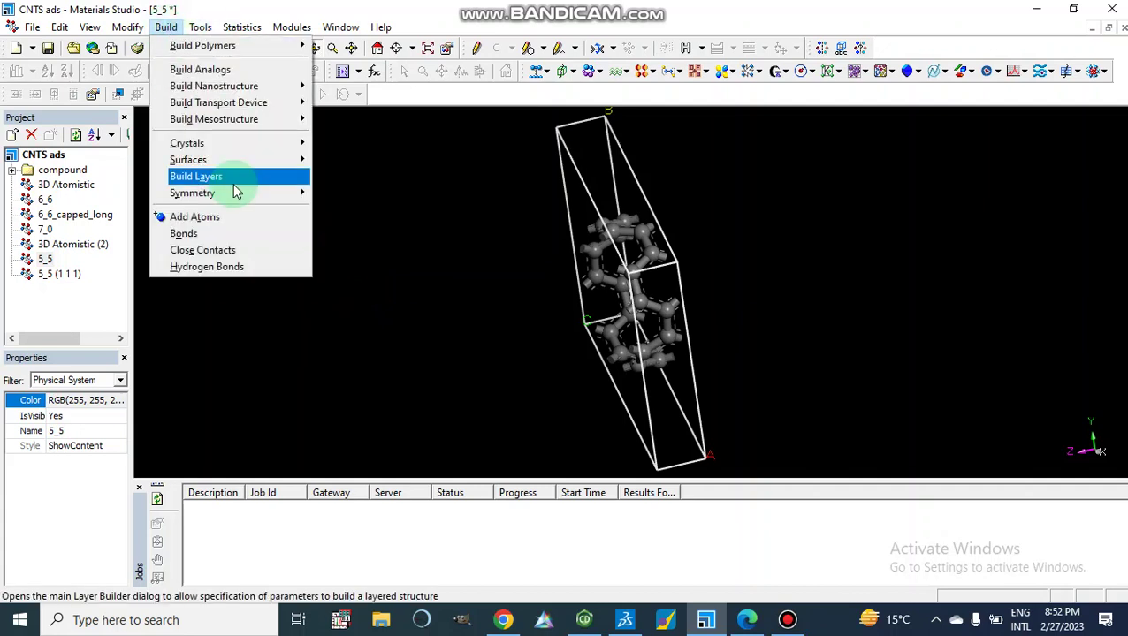
pyautogui.moveTo(283, 161)
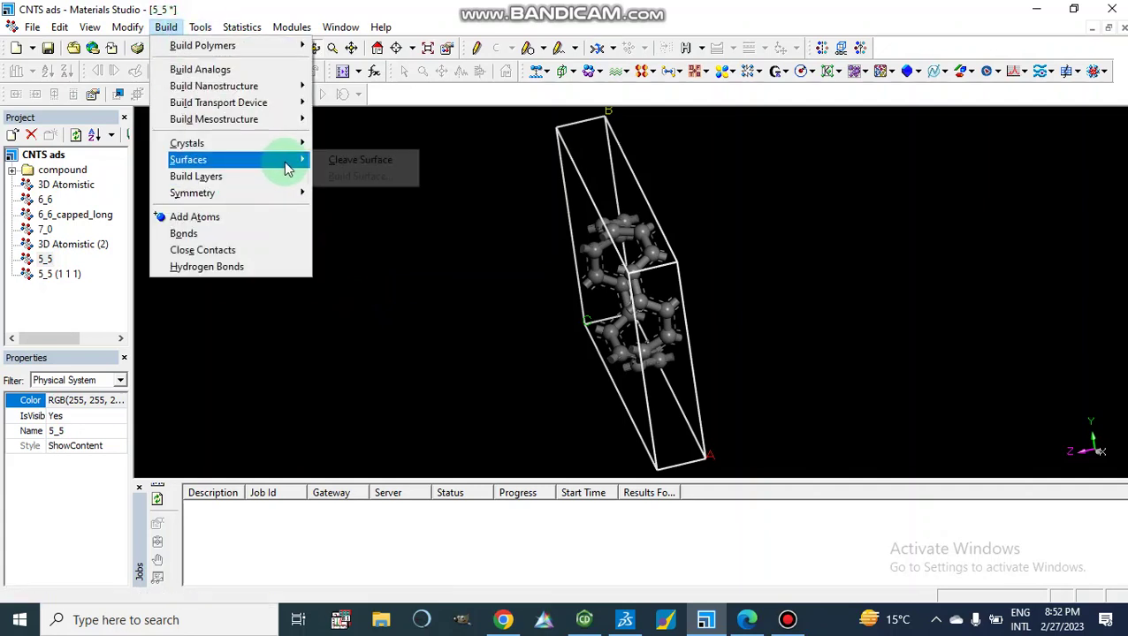
pyautogui.click(342, 161)
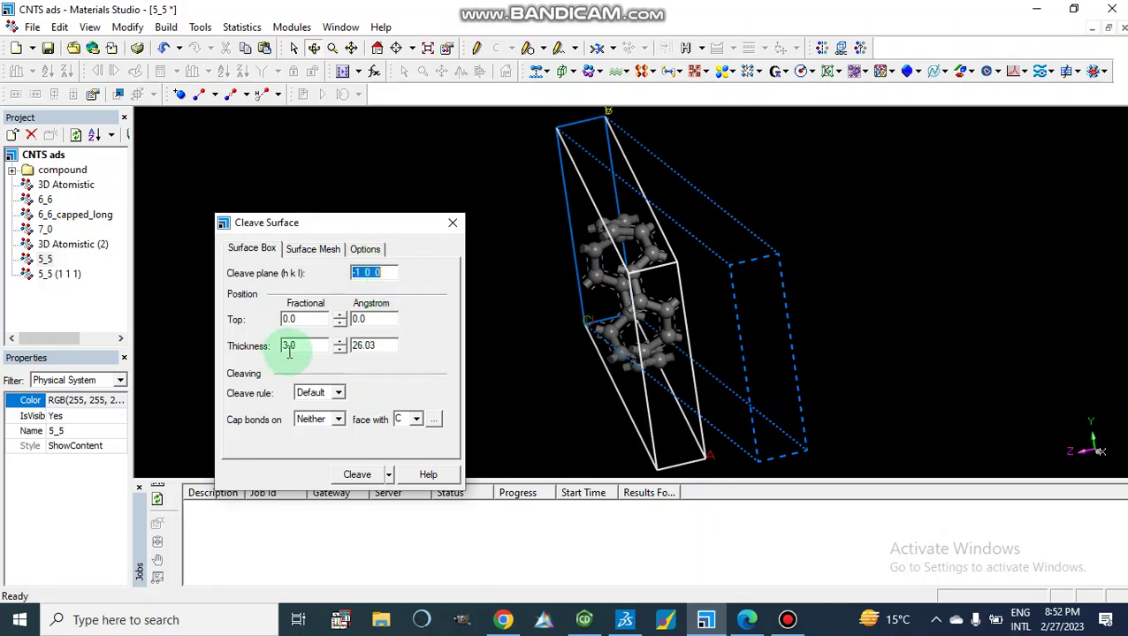
pyautogui.click(314, 251)
pyautogui.click(363, 251)
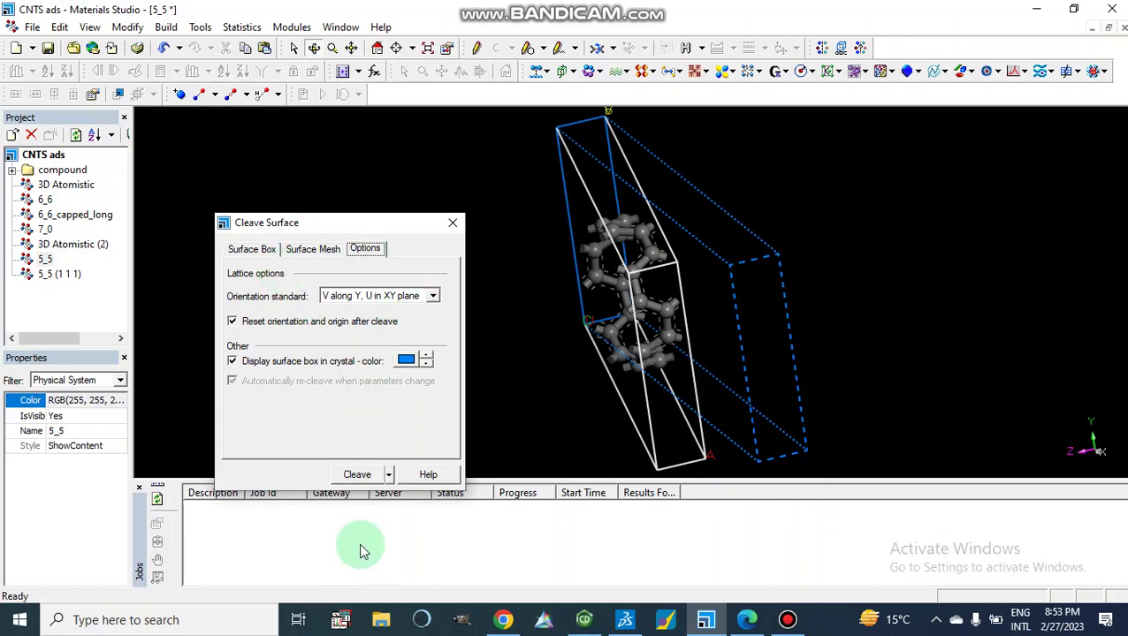
pyautogui.click(353, 475)
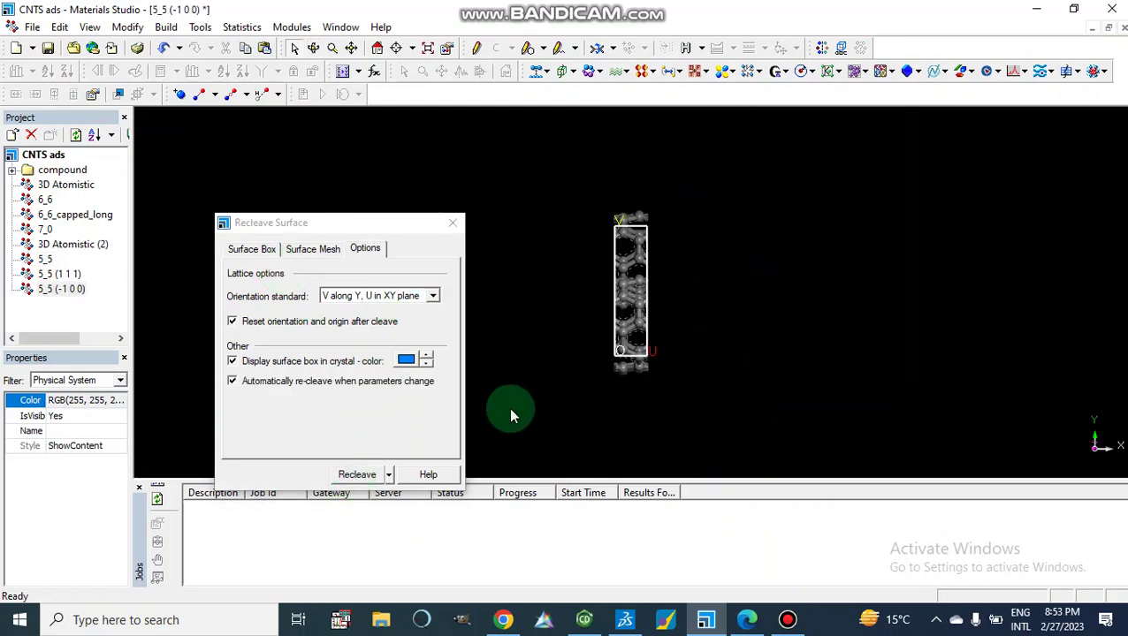
pyautogui.click(452, 225)
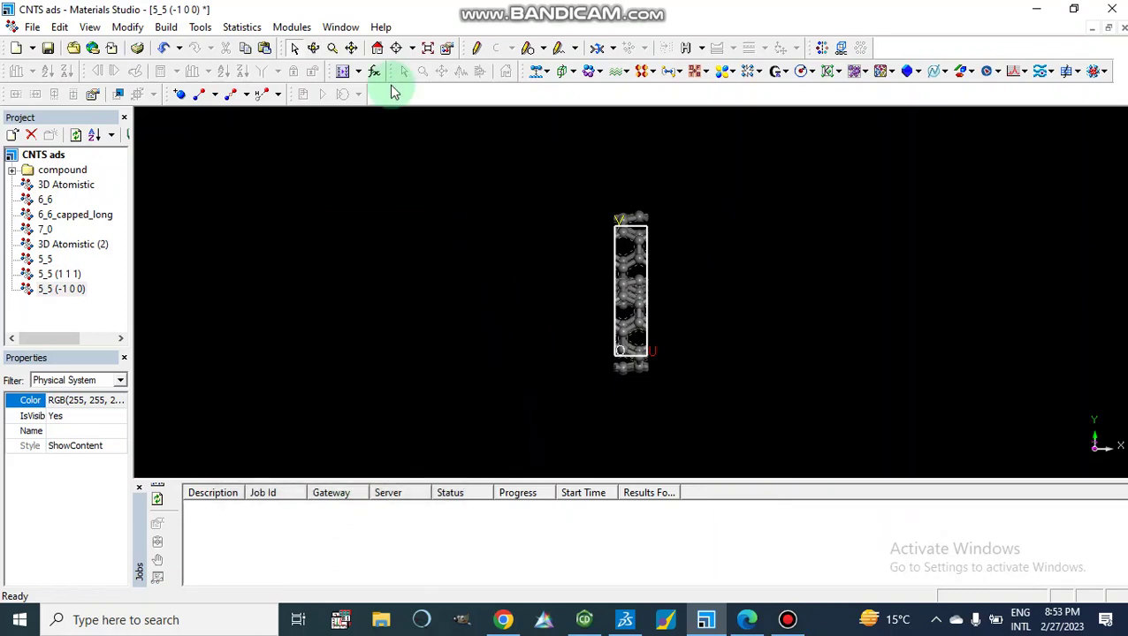
# Compare the tube arrangement of the cleaved (-1 0 0) surface with the existing 5_5 (1 1 1) surface
pyautogui.click(313, 49)
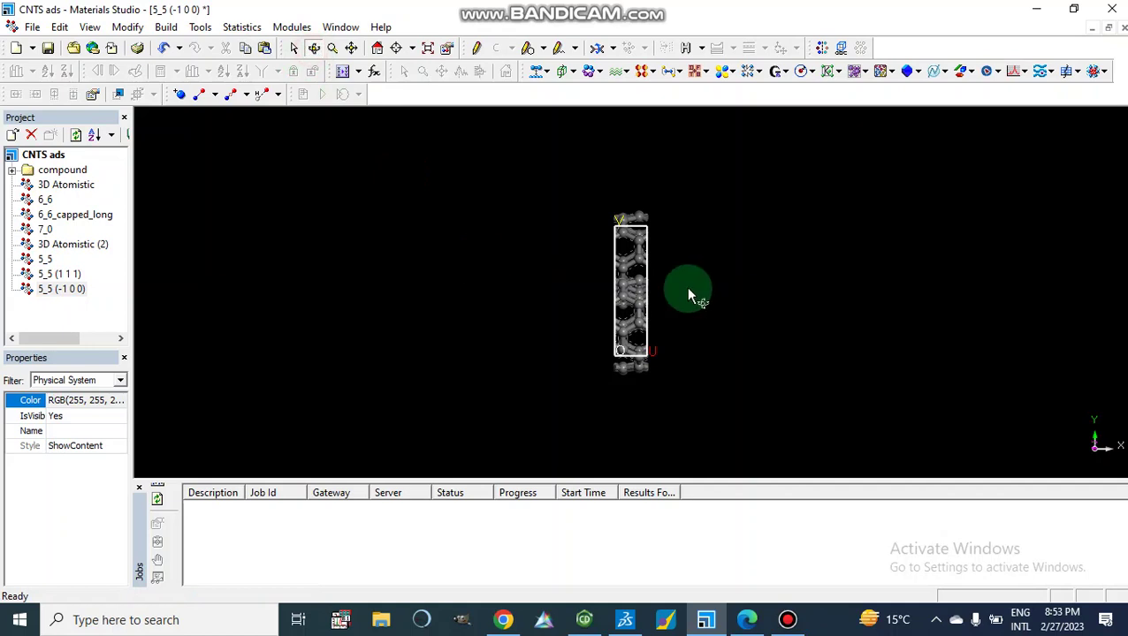
pyautogui.moveTo(689, 294); pyautogui.dragTo(616, 325)
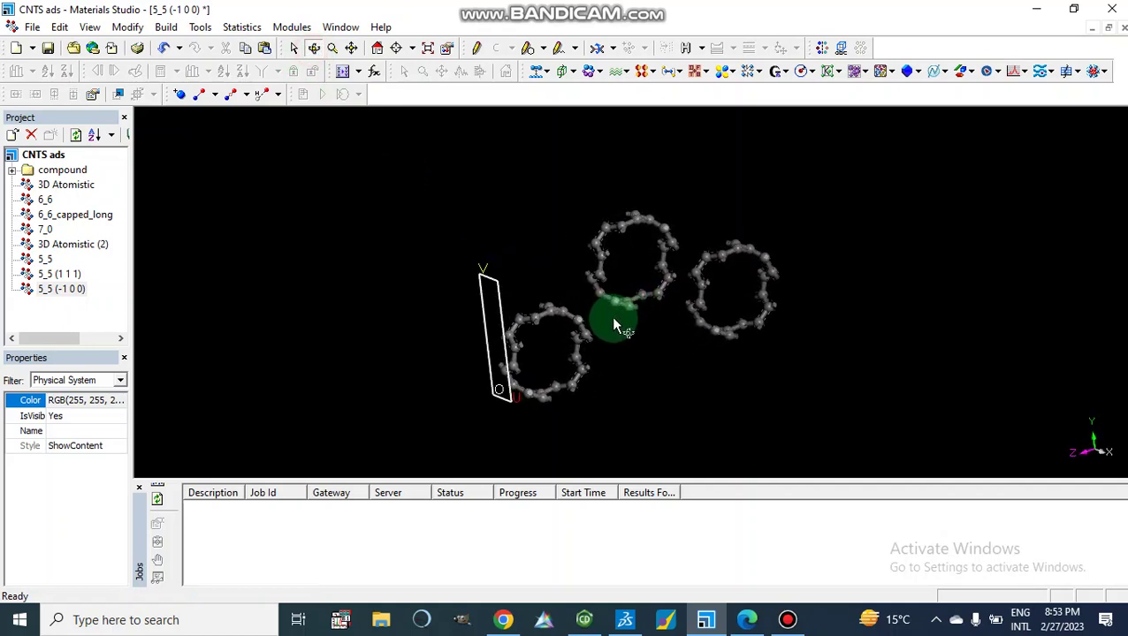
pyautogui.doubleClick(55, 275)
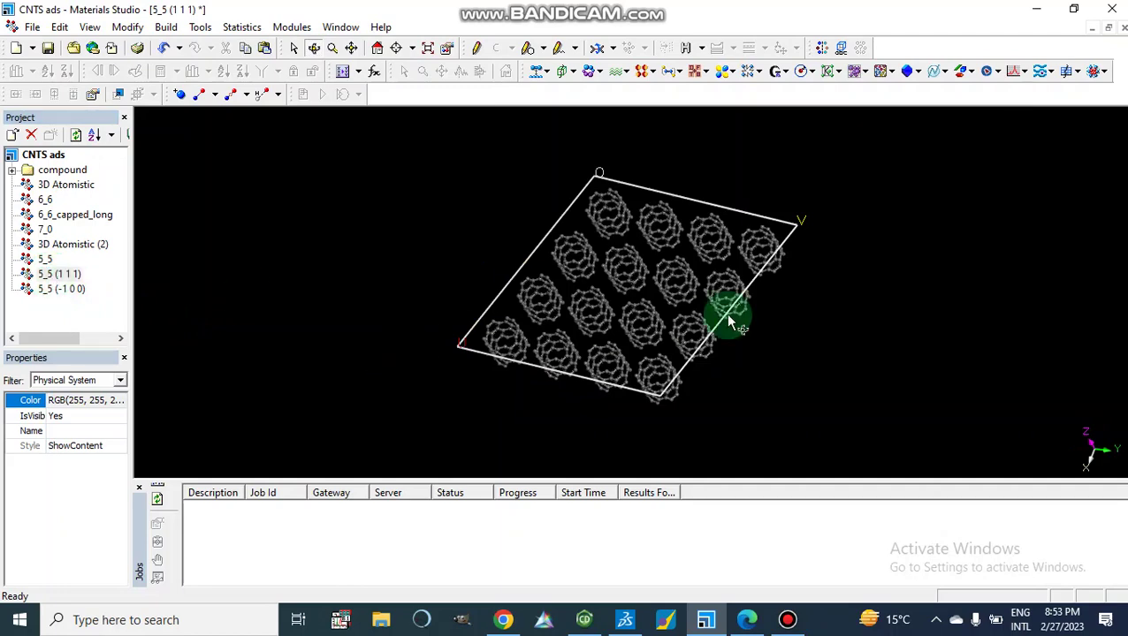
pyautogui.moveTo(789, 307); pyautogui.dragTo(684, 308)
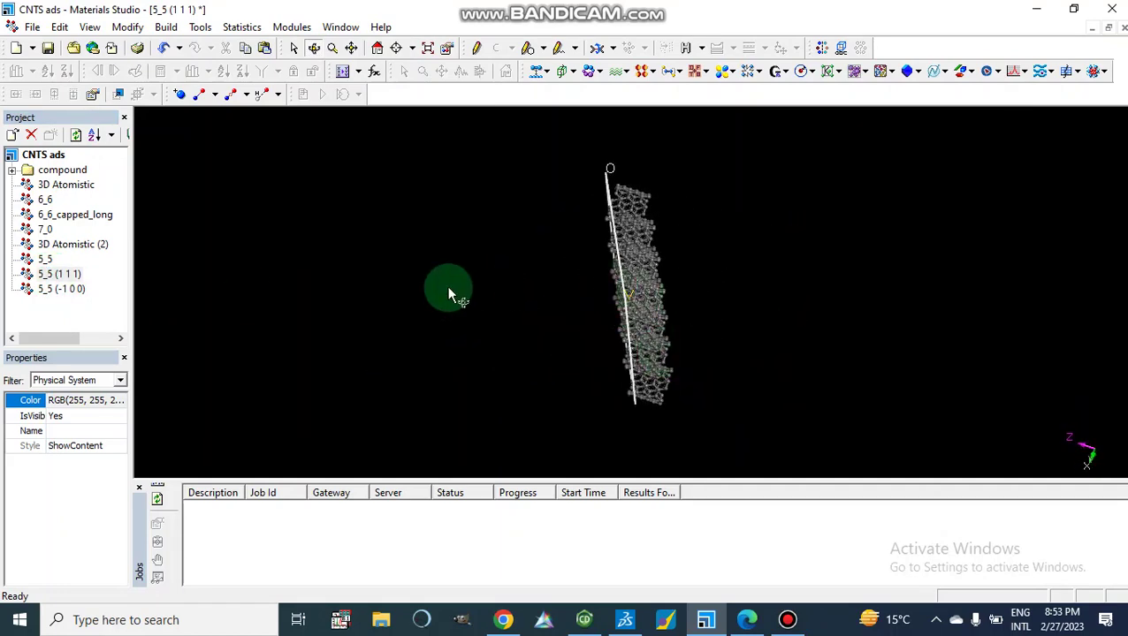
# Create a supercell of the 5_5 (-1 0 0) surface with a range of U 4 and V 4
pyautogui.doubleClick(49, 292)
pyautogui.click(385, 365)
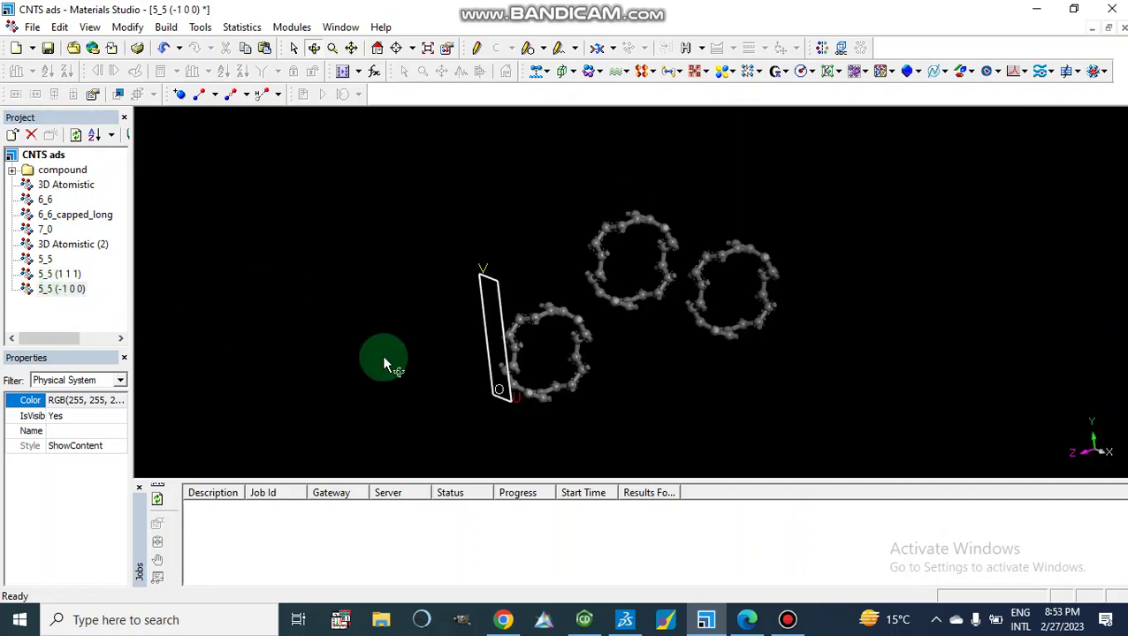
pyautogui.click(165, 27)
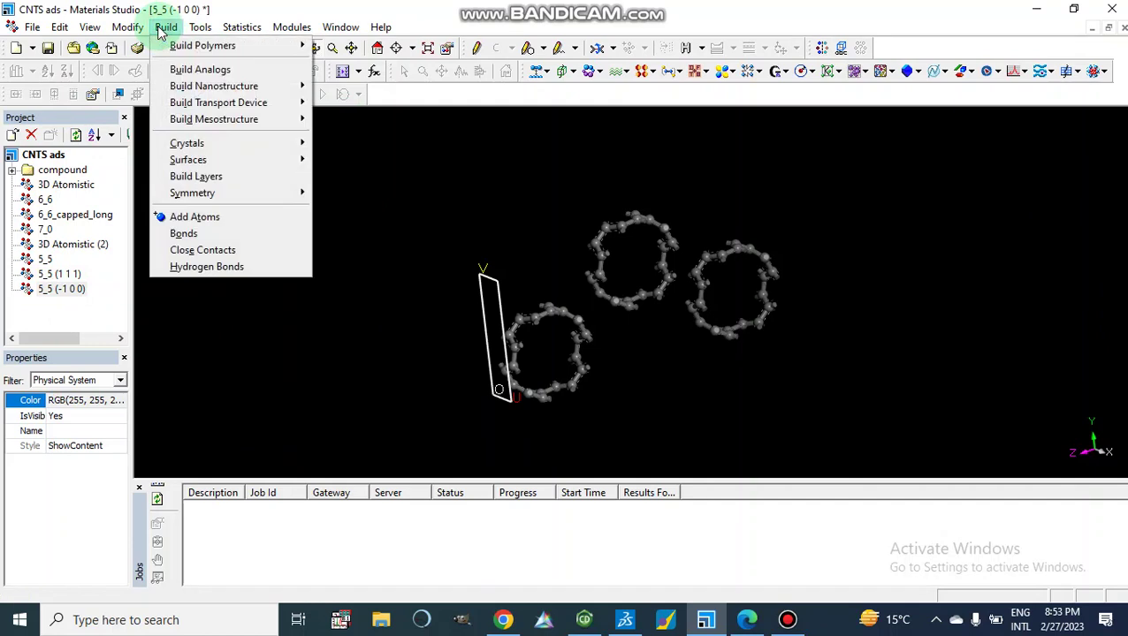
pyautogui.moveTo(252, 192)
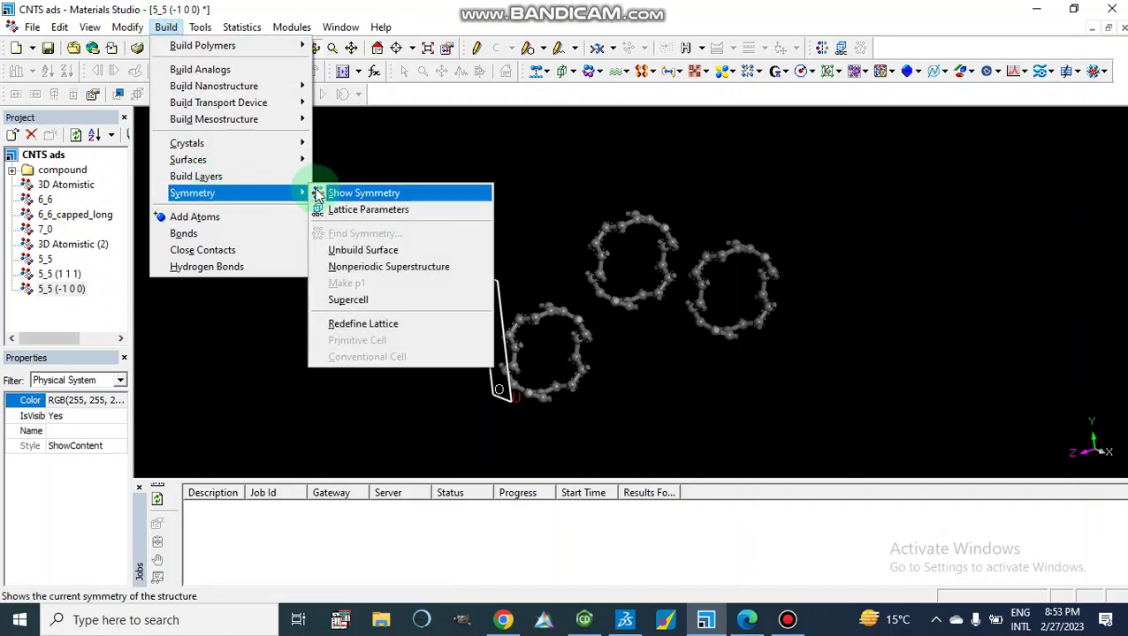
pyautogui.click(342, 300)
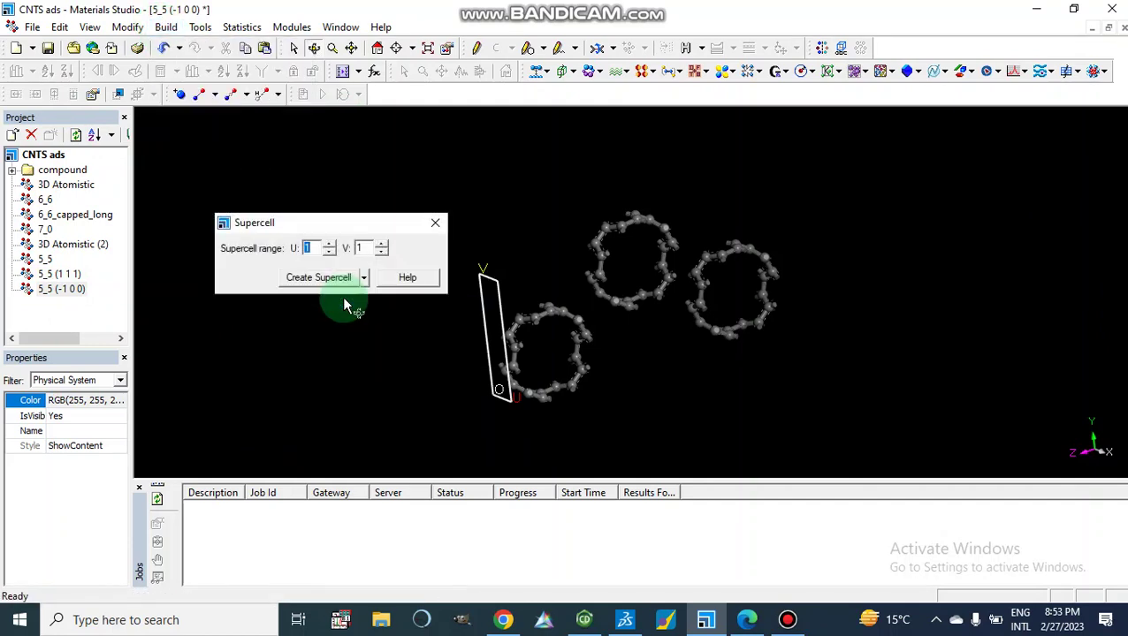
pyautogui.click(310, 247)
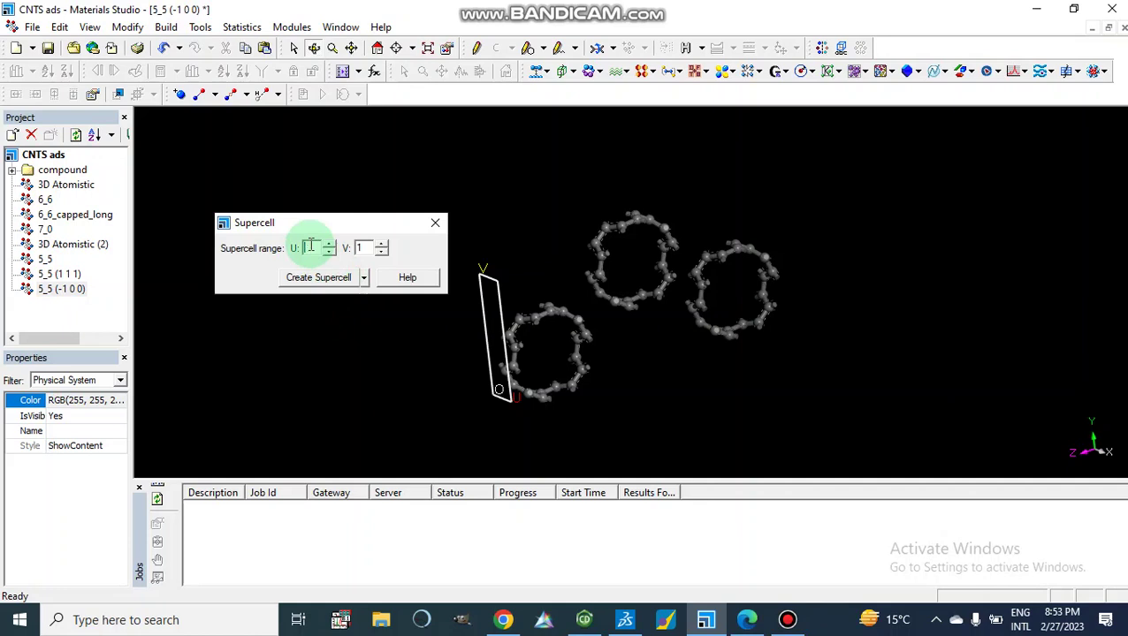
pyautogui.write('4')
pyautogui.click(364, 248)
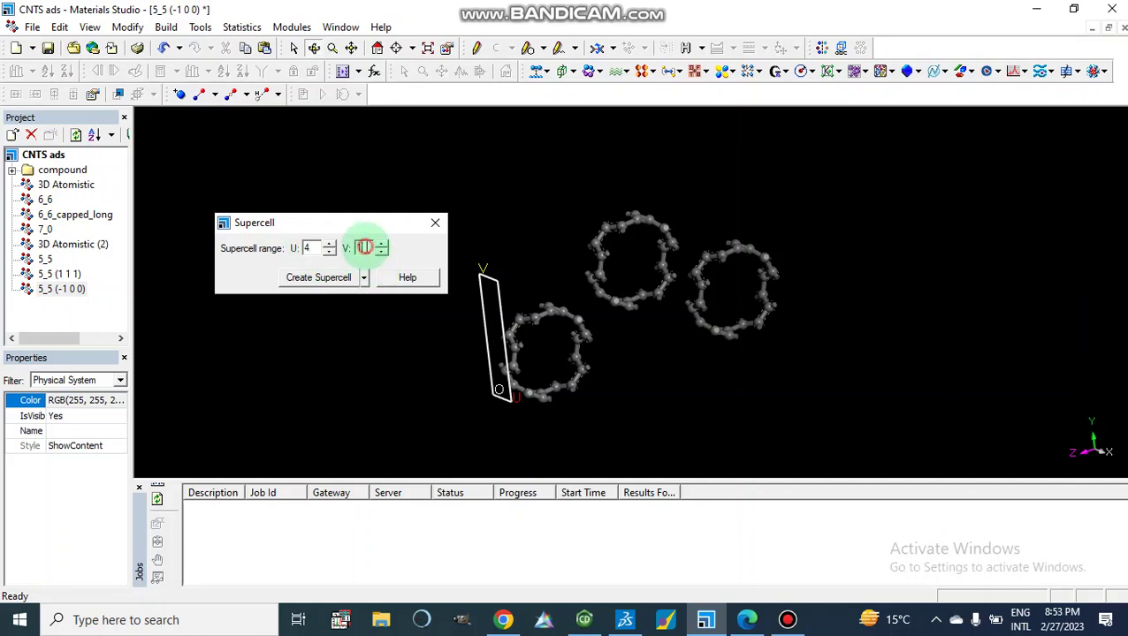
pyautogui.click(320, 278)
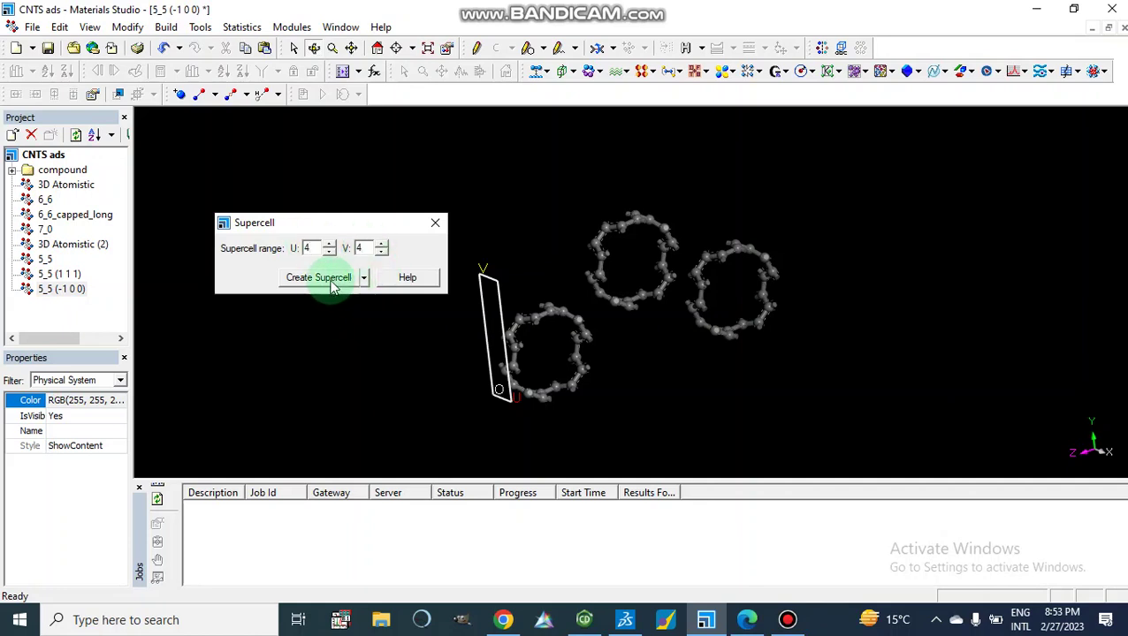
pyautogui.click(435, 222)
# Build a vacuum slab crystal from the 5_5 (-1 0 0) surface with vacuum orientation C and a 12.00 Å vacuum thickness
pyautogui.moveTo(491, 288); pyautogui.dragTo(499, 317, button='right')
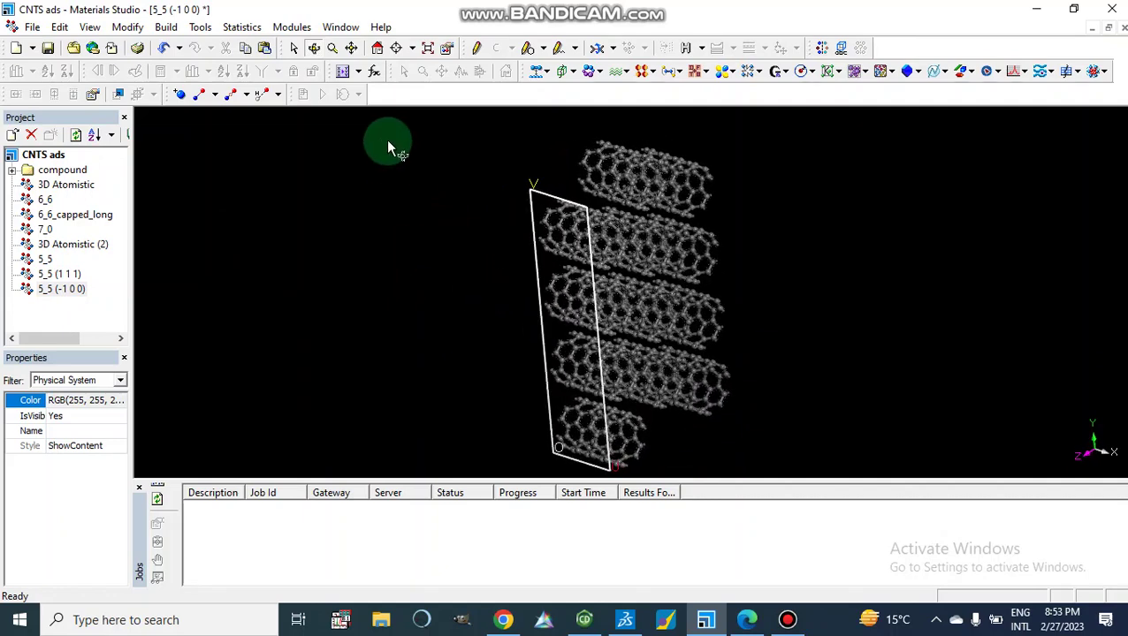
pyautogui.moveTo(776, 338); pyautogui.dragTo(680, 365, button='right')
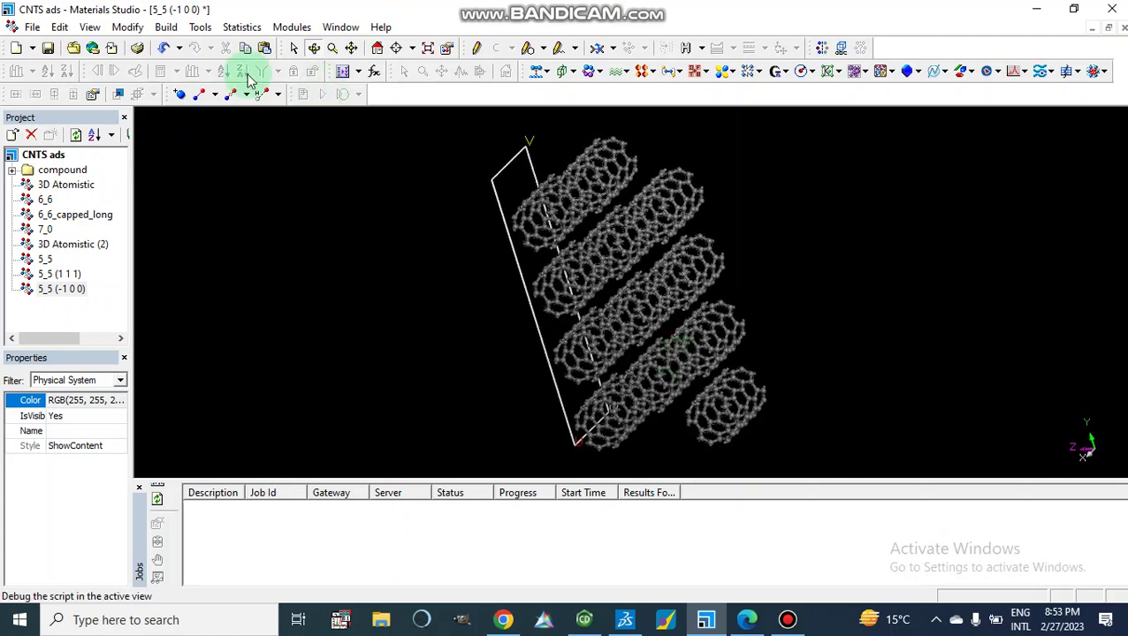
pyautogui.click(166, 27)
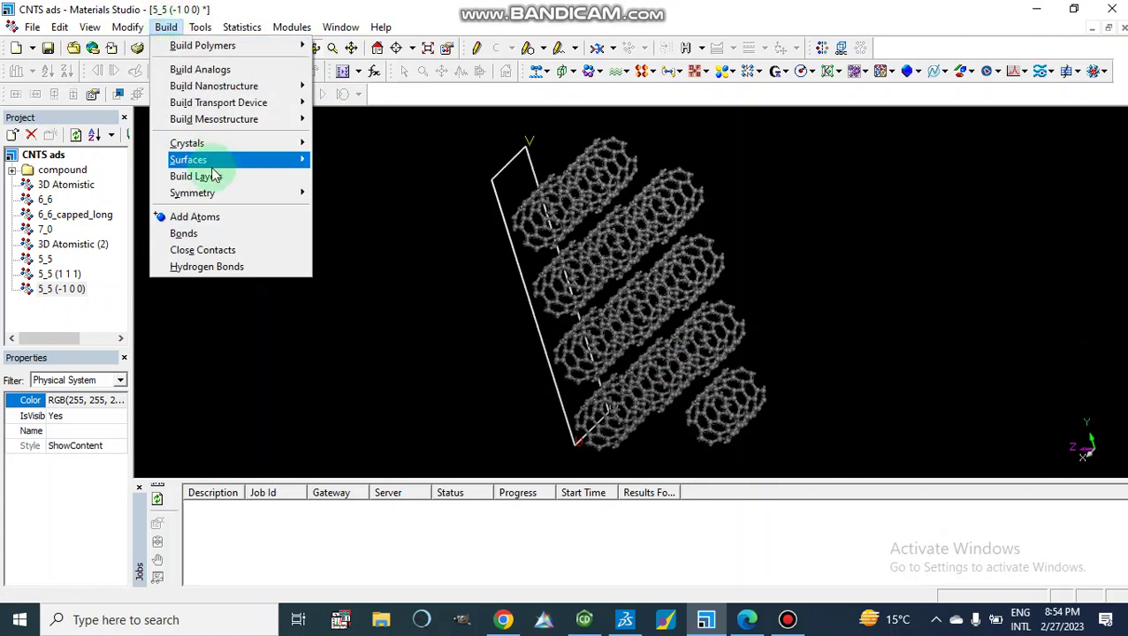
pyautogui.moveTo(265, 144)
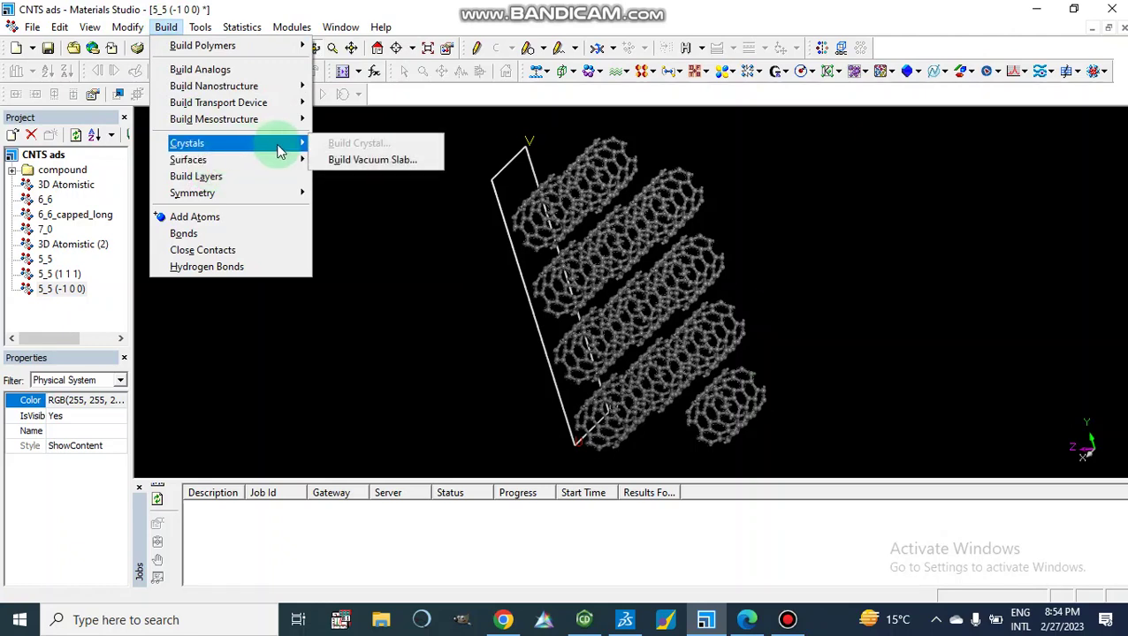
pyautogui.click(345, 162)
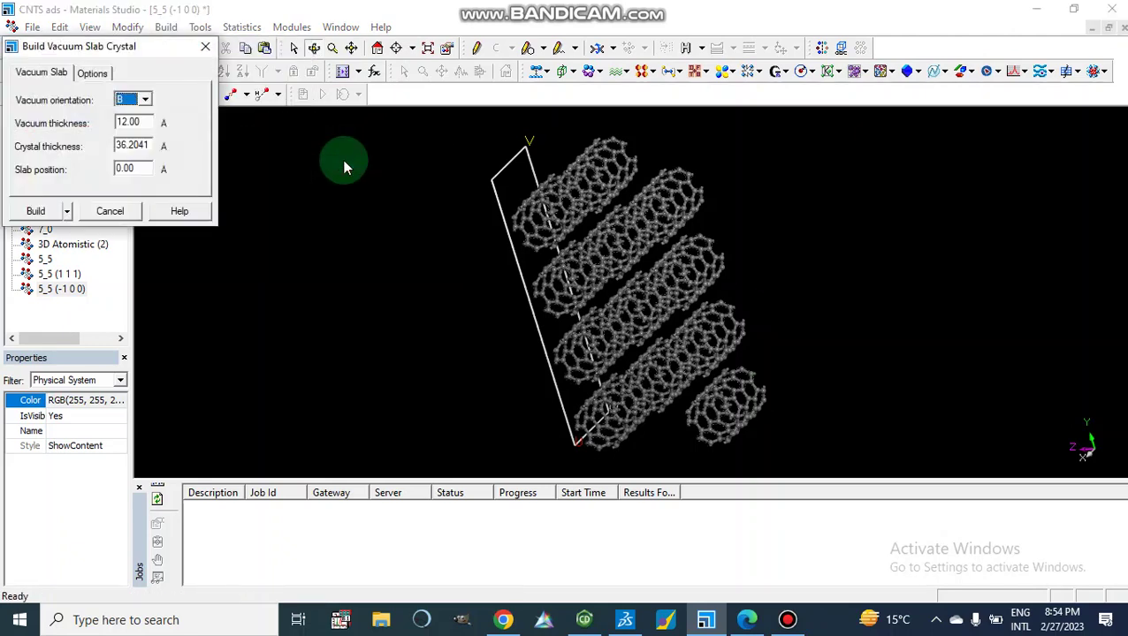
pyautogui.click(145, 100)
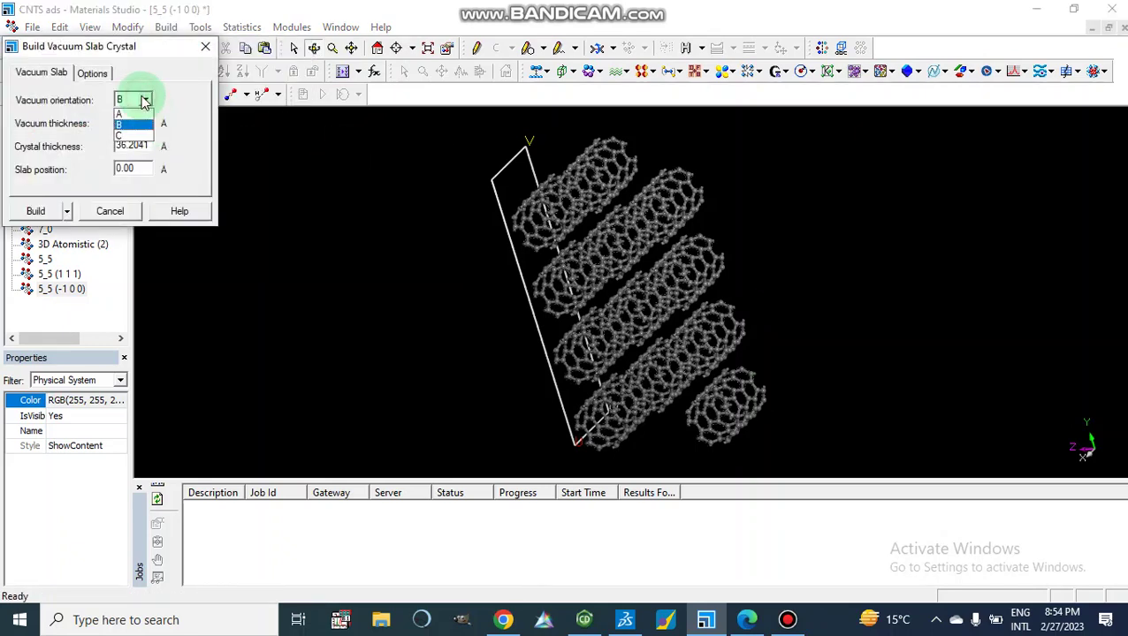
pyautogui.click(129, 139)
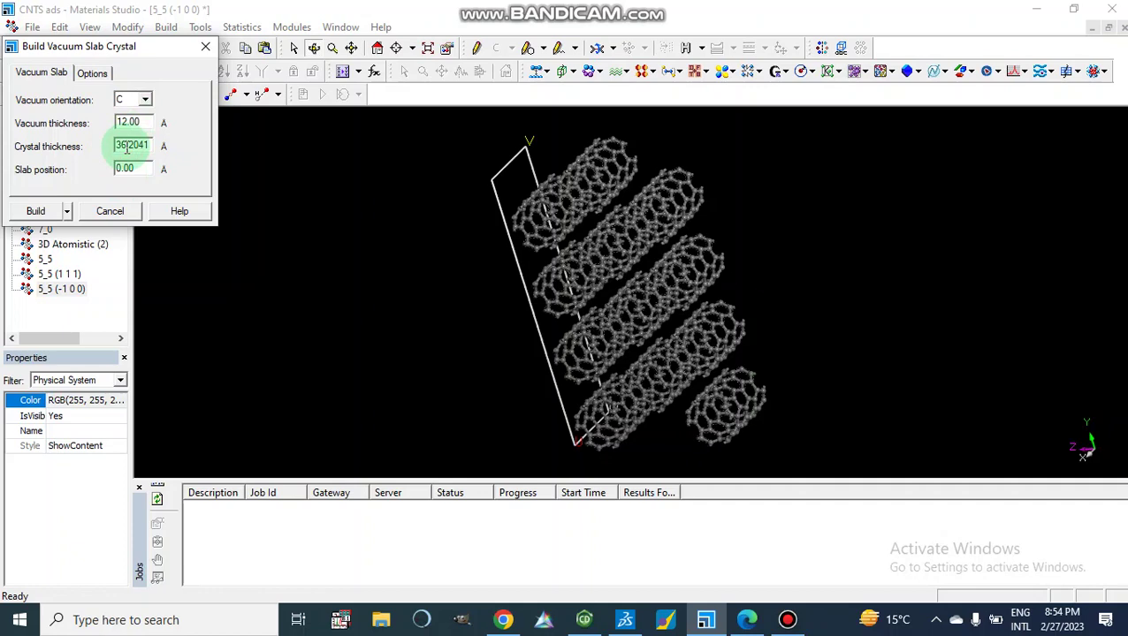
pyautogui.click(34, 213)
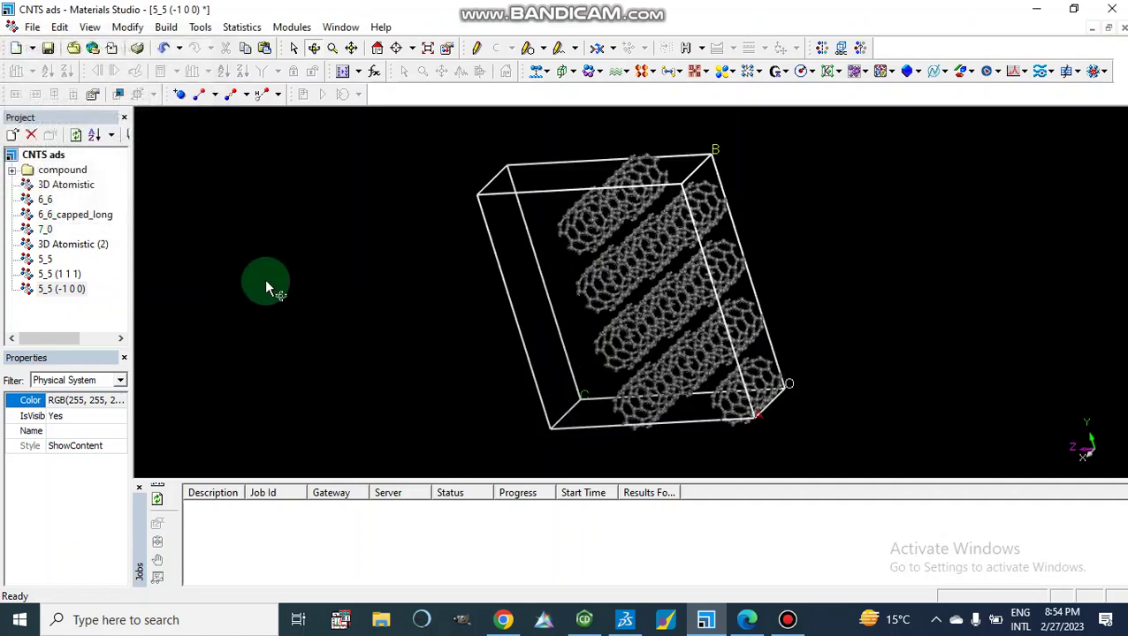
pyautogui.moveTo(614, 154); pyautogui.dragTo(495, 210, button='right')
pyautogui.moveTo(541, 189); pyautogui.dragTo(624, 261, button='right')
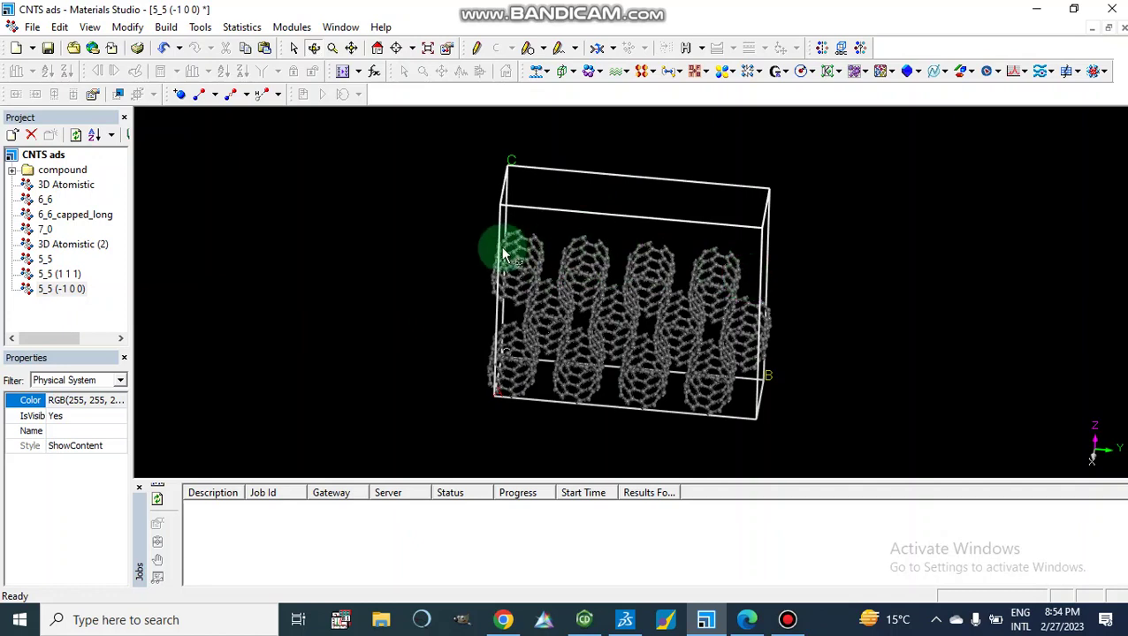
# Build a vacuum slab crystal from the 5_5 (1 1 1) surface with vacuum orientation C and a 12.00 Å vacuum thickness
pyautogui.doubleClick(50, 276)
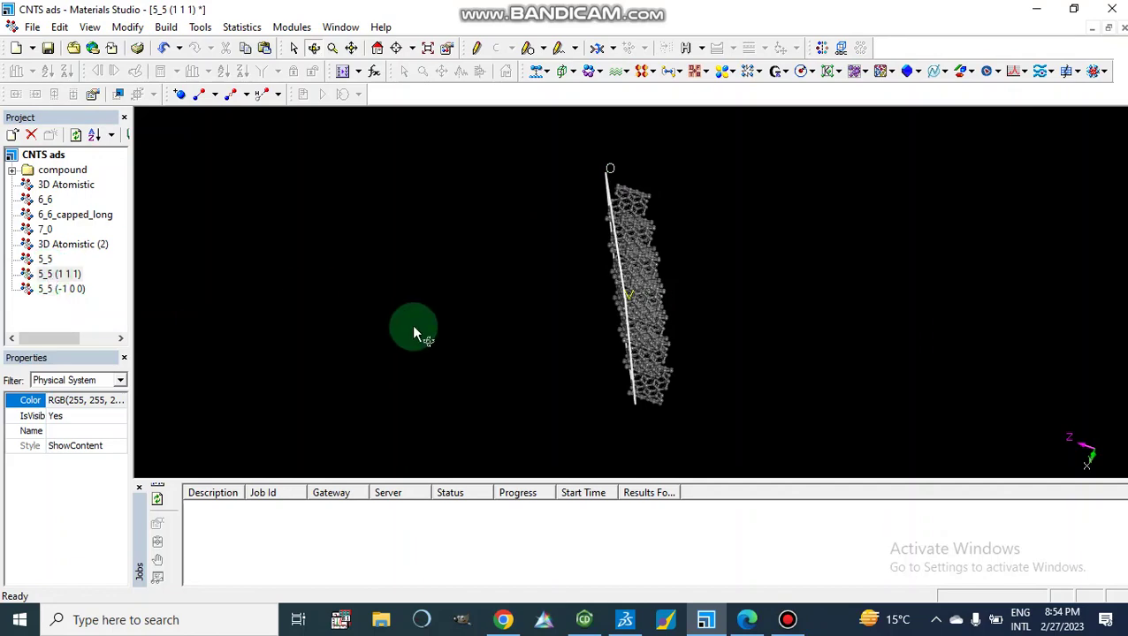
pyautogui.moveTo(702, 228); pyautogui.dragTo(629, 255, button='right')
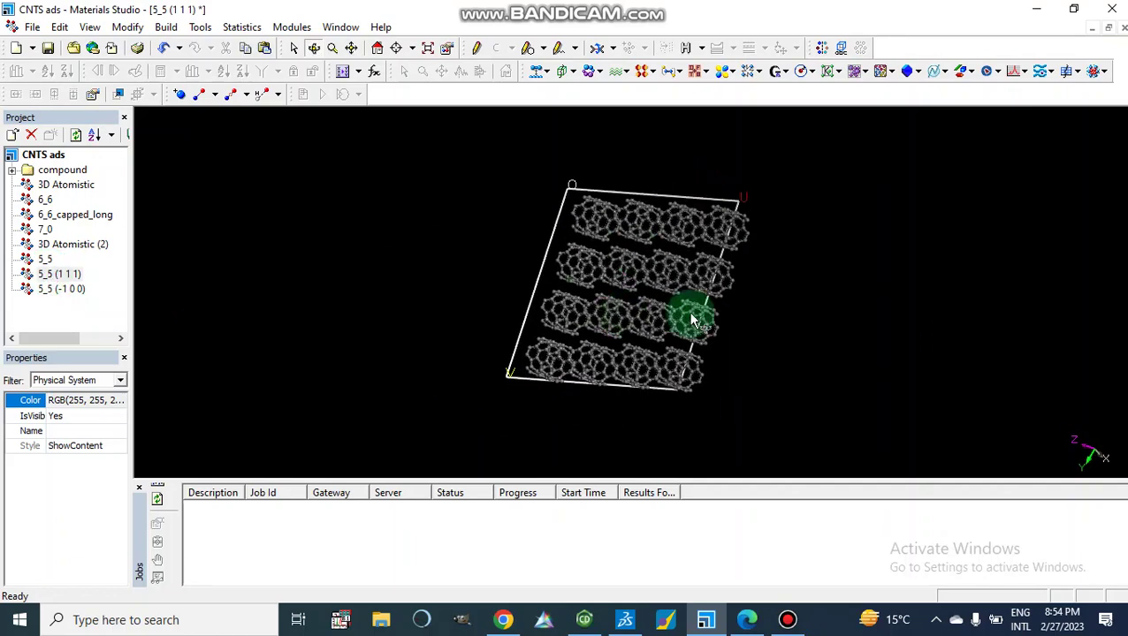
pyautogui.moveTo(763, 315)
pyautogui.mouseDown(button='right')
pyautogui.moveTo(722, 307)
pyautogui.moveTo(732, 332)
pyautogui.moveTo(759, 335)
pyautogui.mouseUp(button='right')
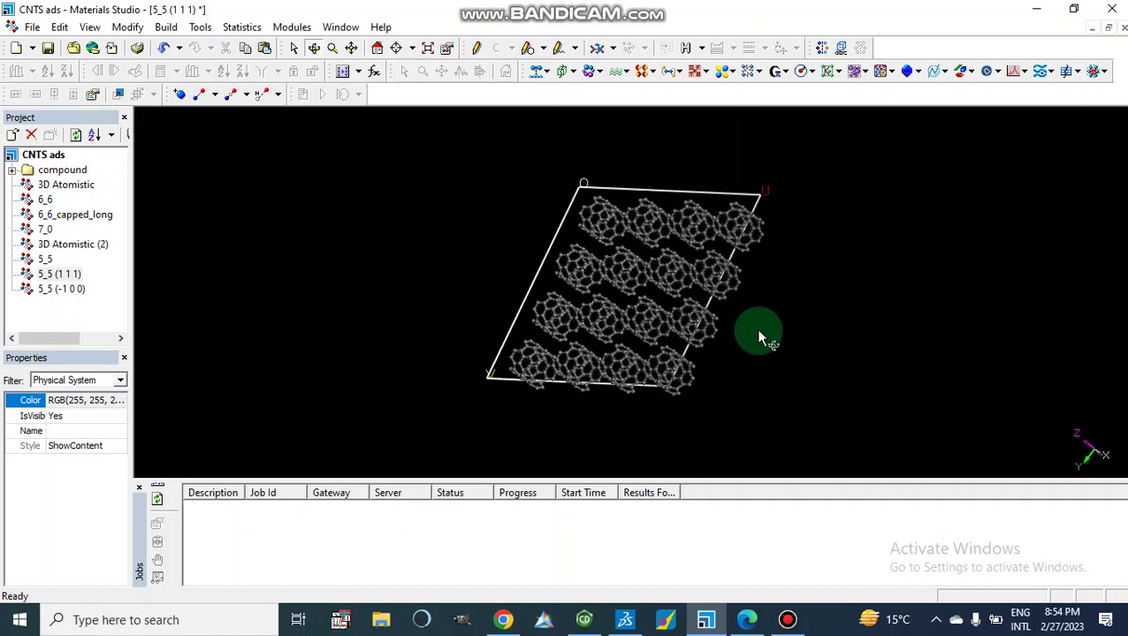
pyautogui.click(166, 26)
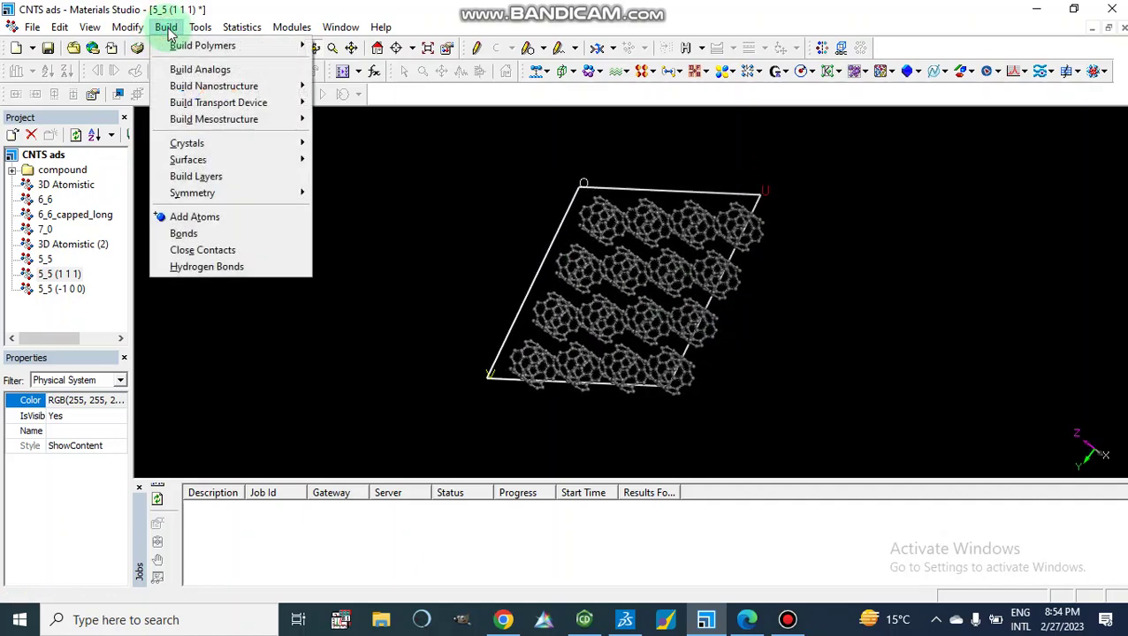
pyautogui.click(225, 181)
pyautogui.moveTo(271, 196)
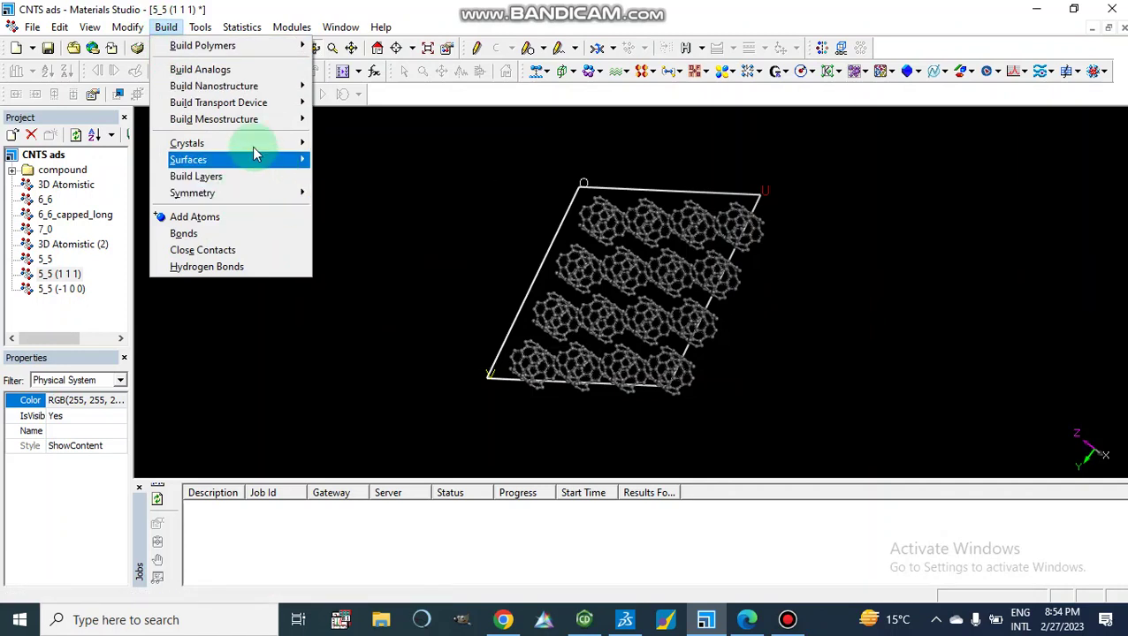
pyautogui.moveTo(283, 144)
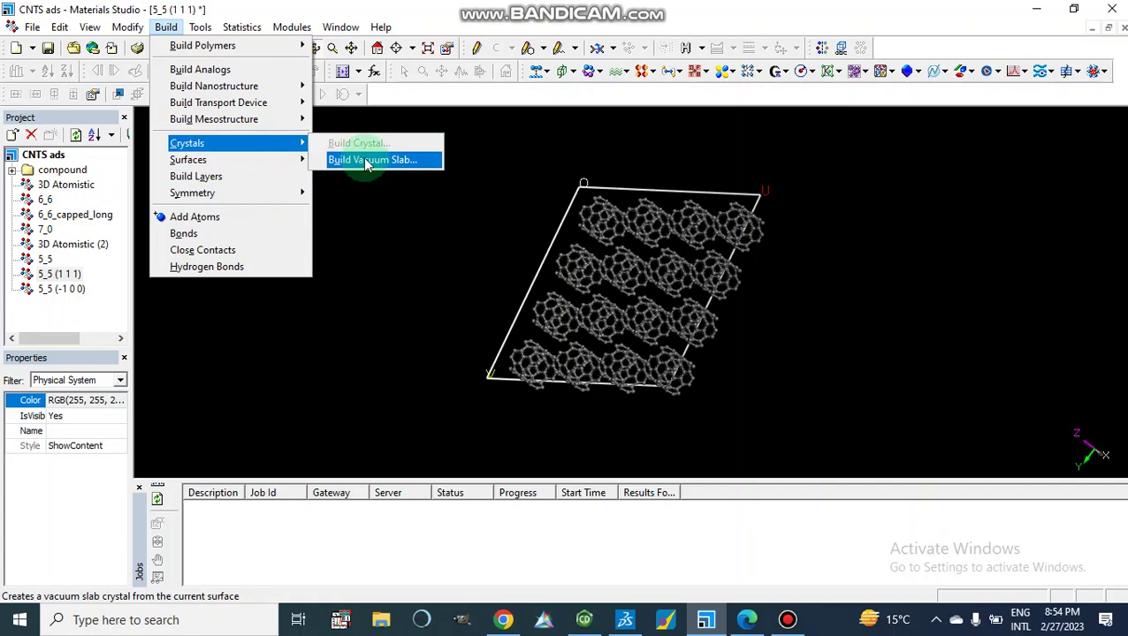
pyautogui.click(365, 161)
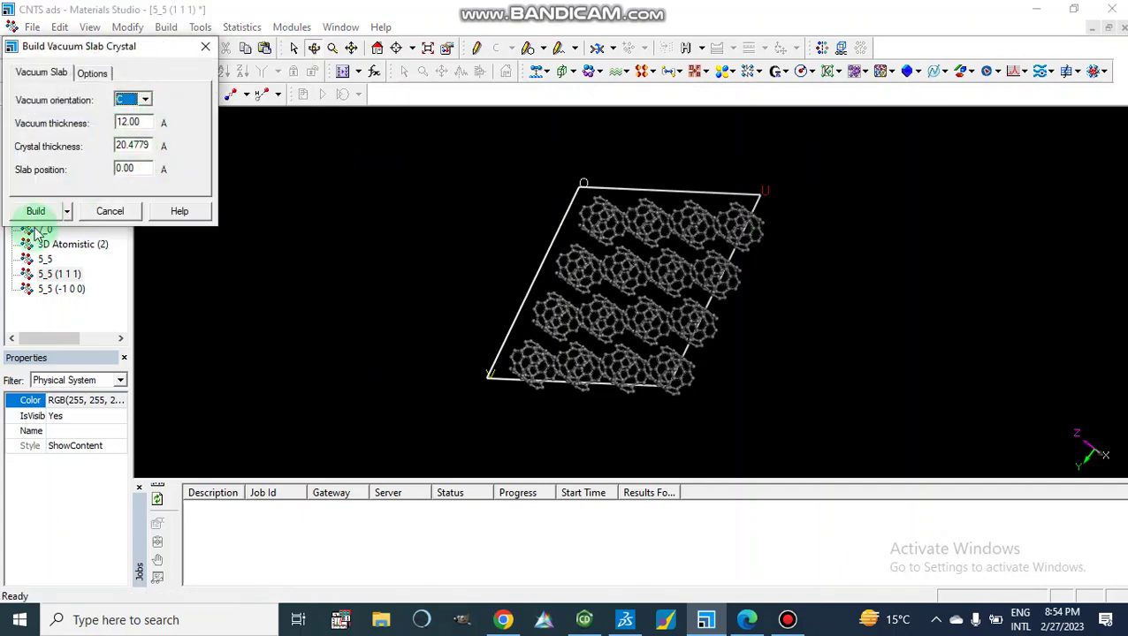
pyautogui.click(31, 213)
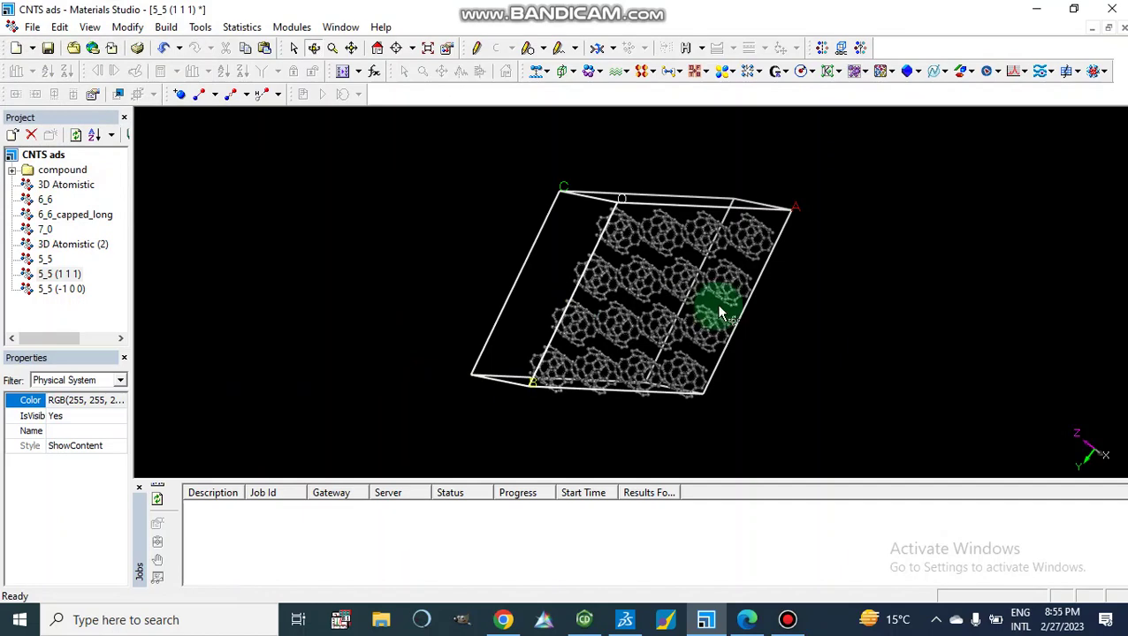
pyautogui.moveTo(715, 303); pyautogui.dragTo(645, 343, button='right')
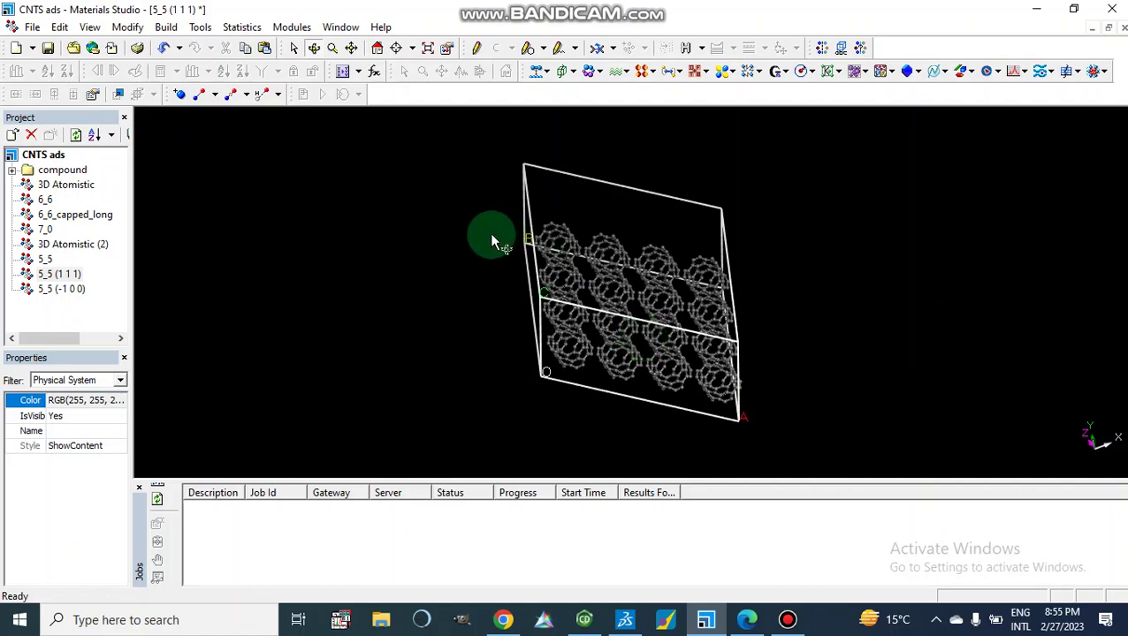
pyautogui.moveTo(491, 235); pyautogui.dragTo(499, 292, button='right')
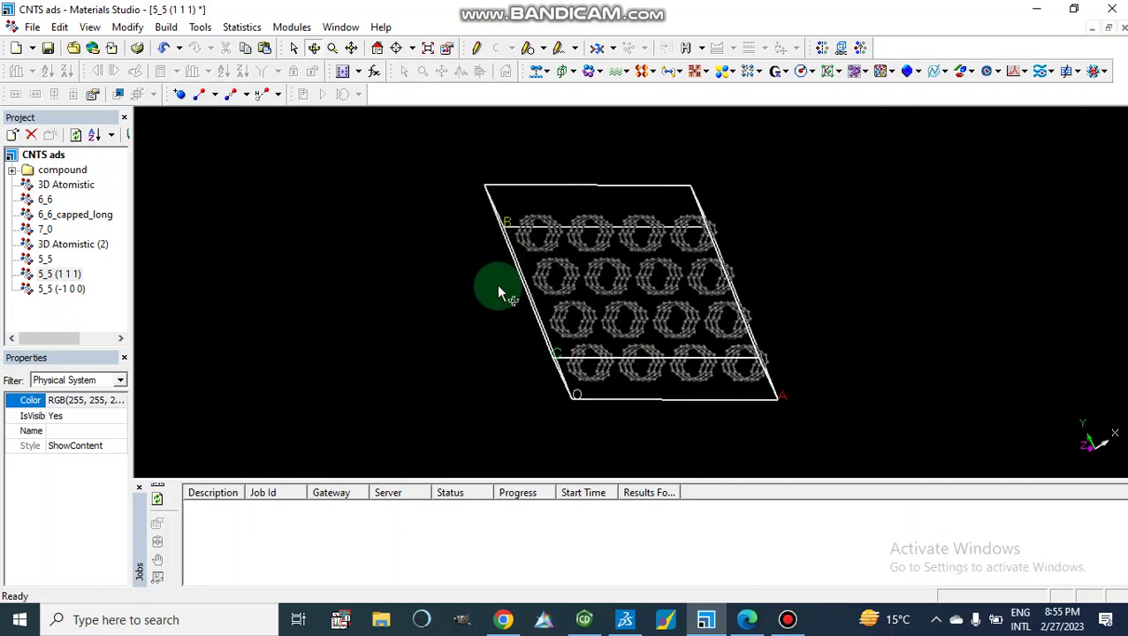
# Return to the 5_5 (-1 0 0) slab and open an Adsorption Locator calculation, keeping its dialog clear of the structure
pyautogui.doubleClick(55, 289)
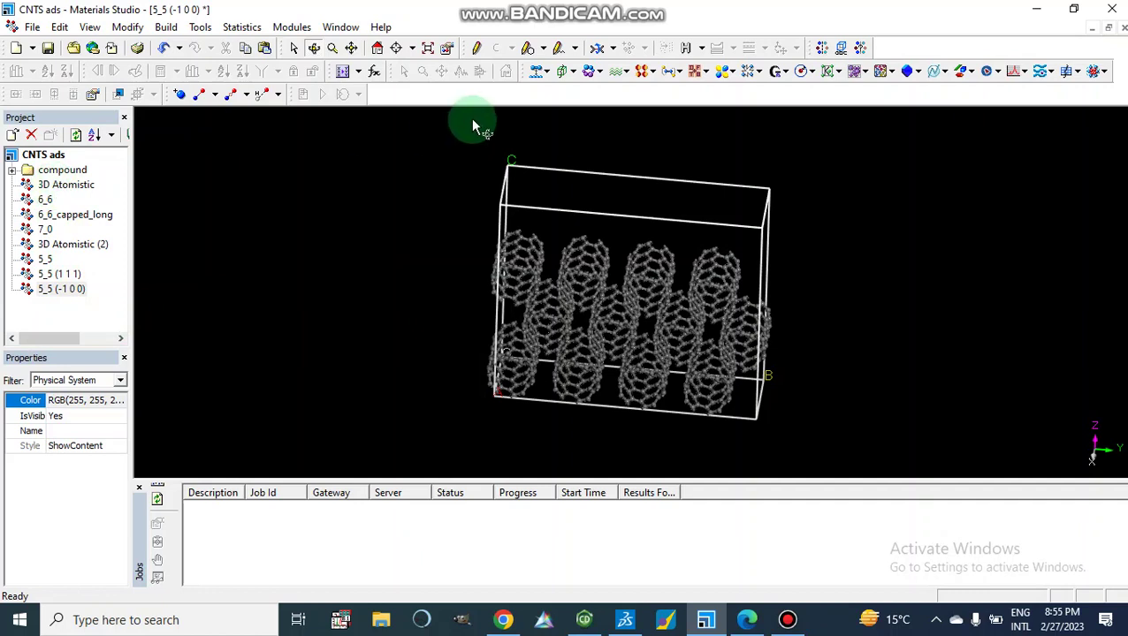
pyautogui.click(546, 73)
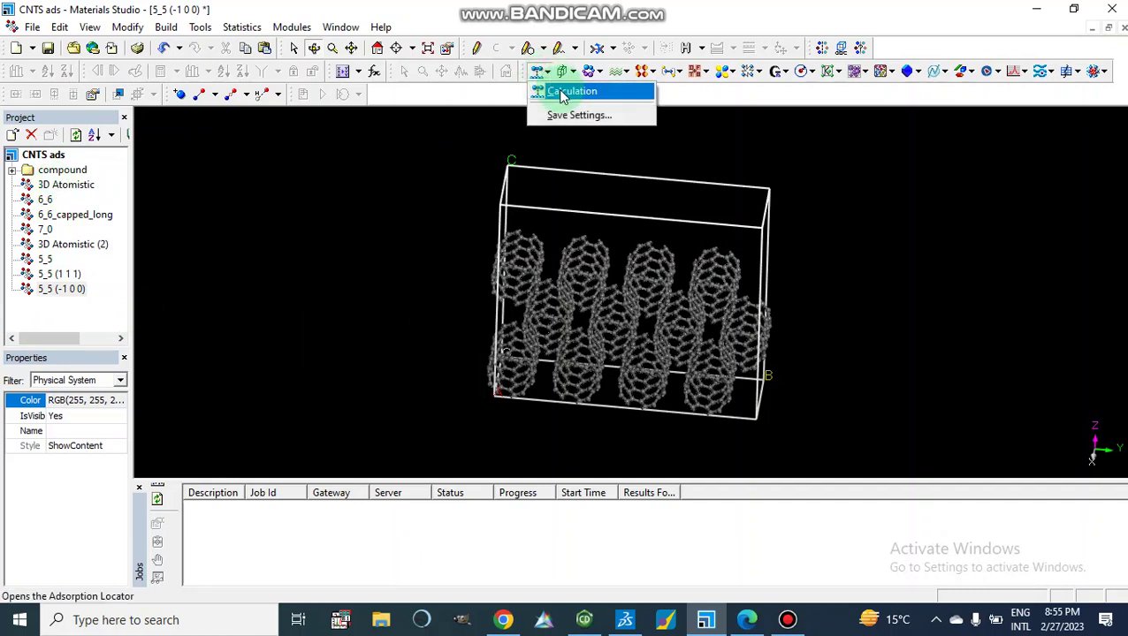
pyautogui.click(560, 91)
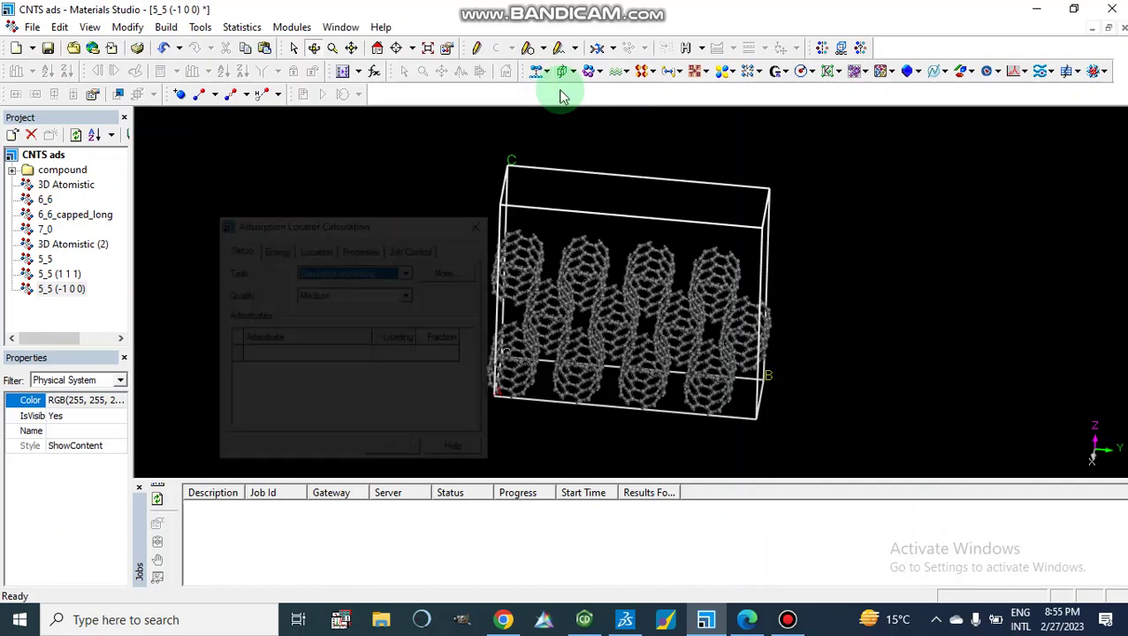
pyautogui.click(428, 228)
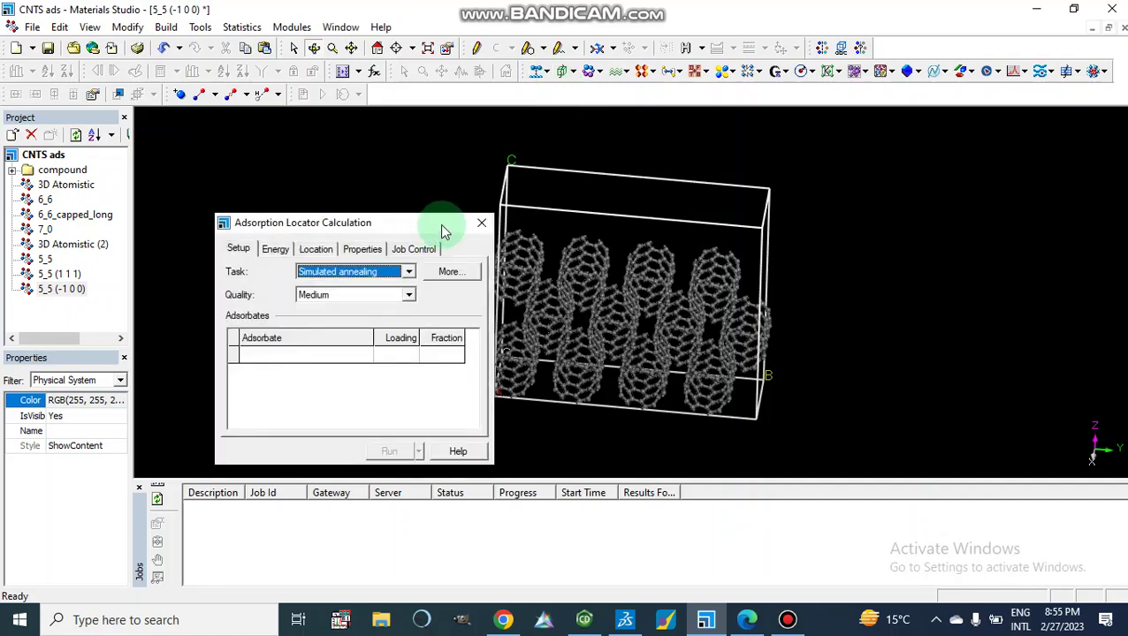
pyautogui.moveTo(426, 222); pyautogui.dragTo(253, 153)
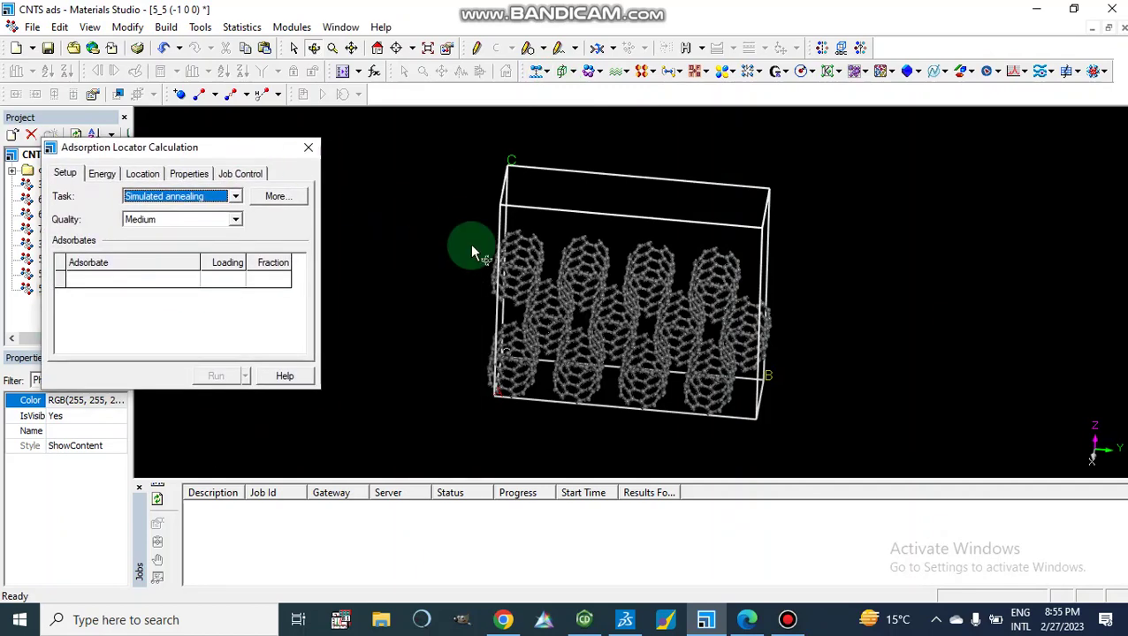
# View the slab along the tube axes and select the upper atoms of the four nanotubes in its topmost row
pyautogui.moveTo(471, 244); pyautogui.dragTo(577, 213, button='right')
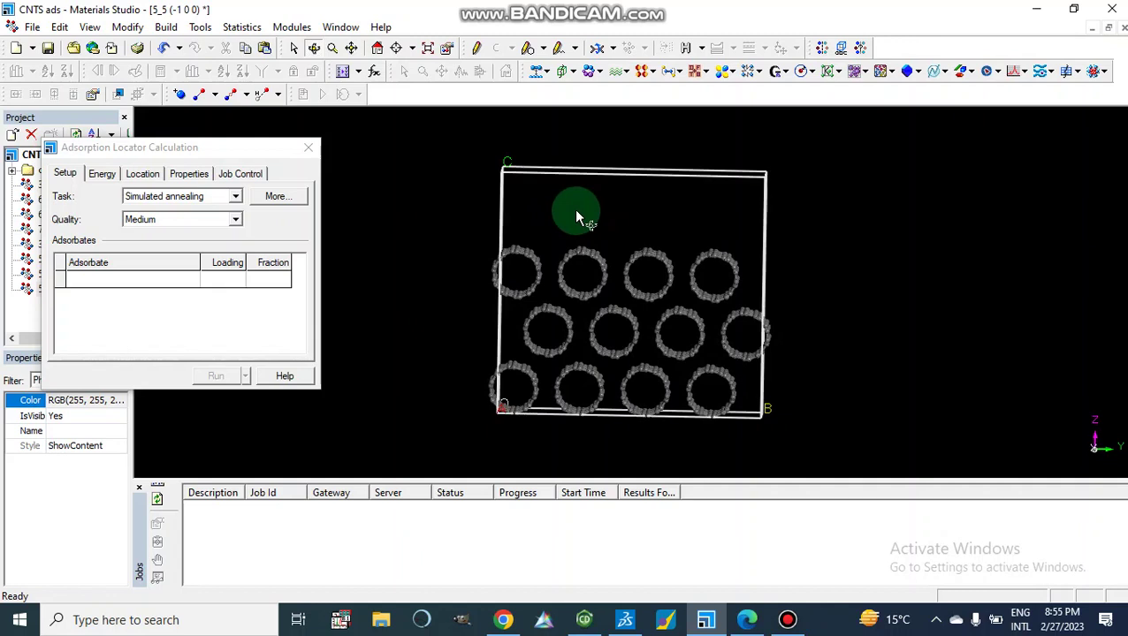
pyautogui.scroll(3, 576, 213)
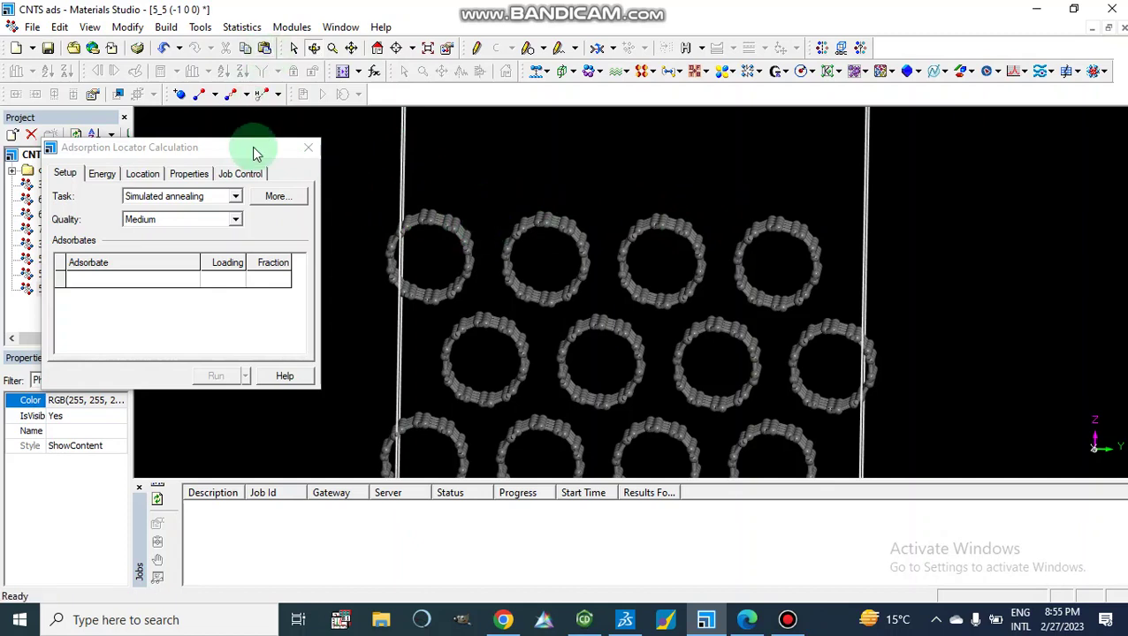
pyautogui.click(294, 49)
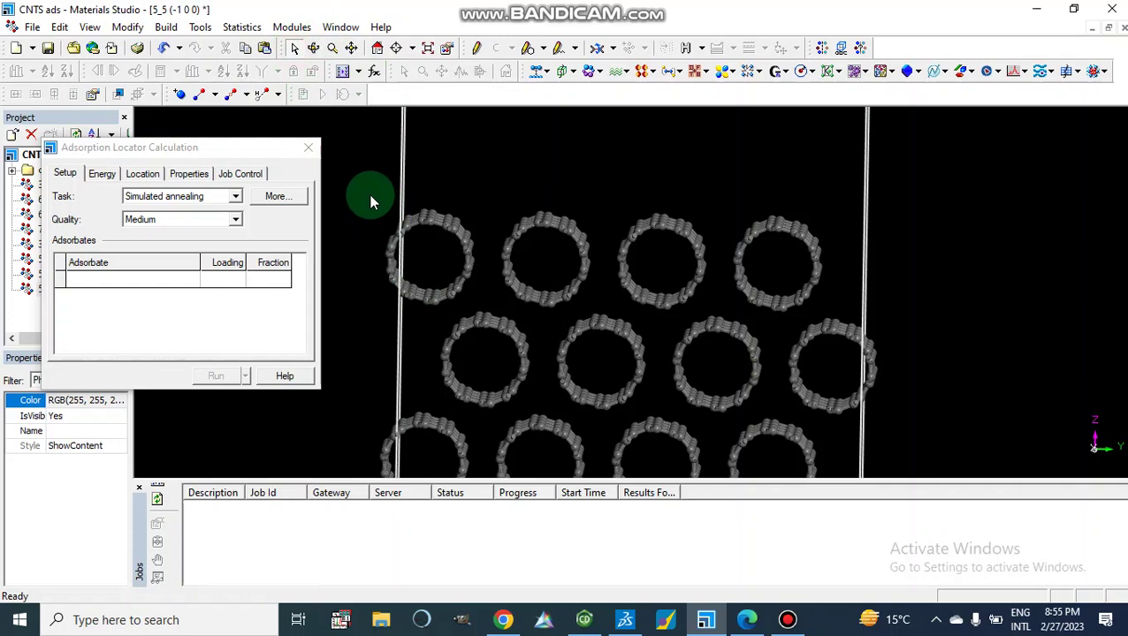
pyautogui.moveTo(371, 197); pyautogui.dragTo(875, 286)
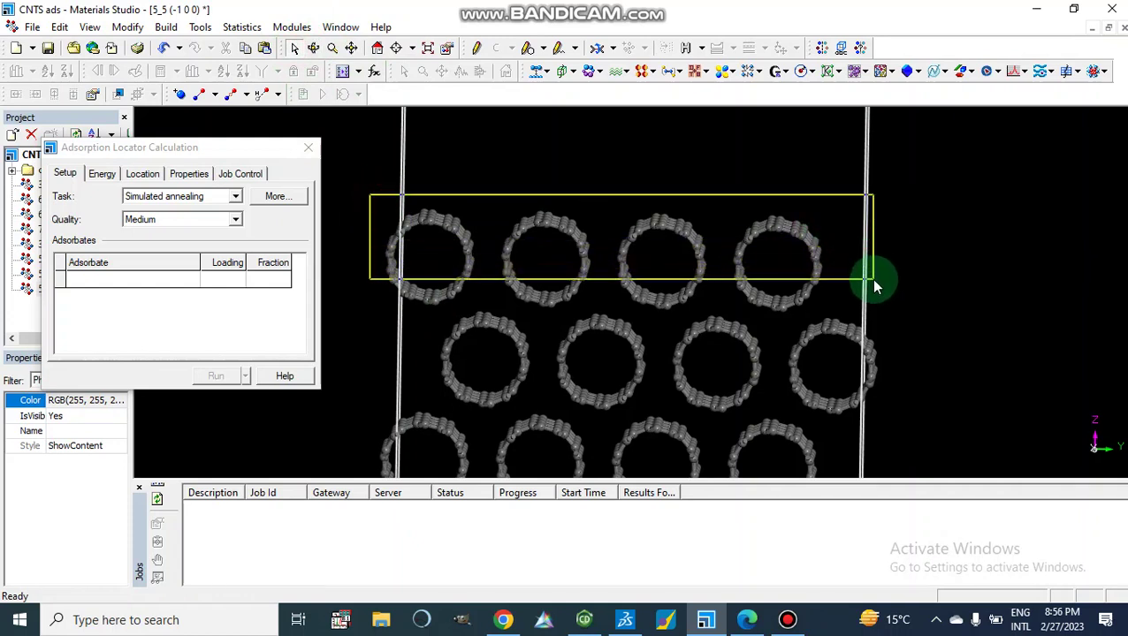
pyautogui.moveTo(874, 281); pyautogui.dragTo(875, 284)
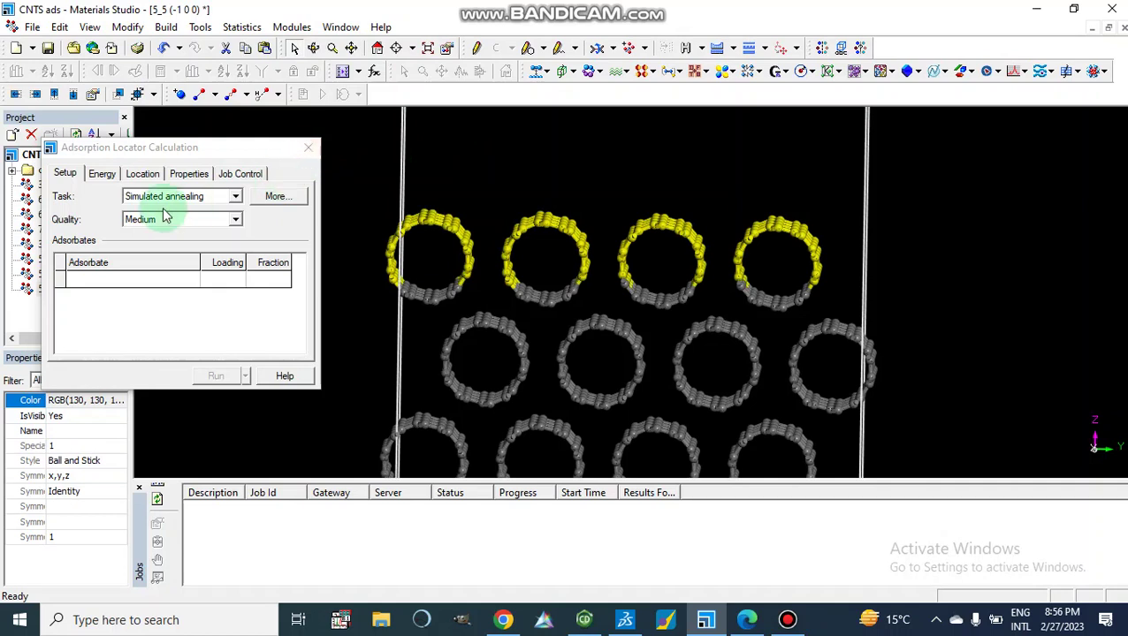
# Define the adsorption location as a surface region defined by atom set instead of the bounding box
pyautogui.click(141, 174)
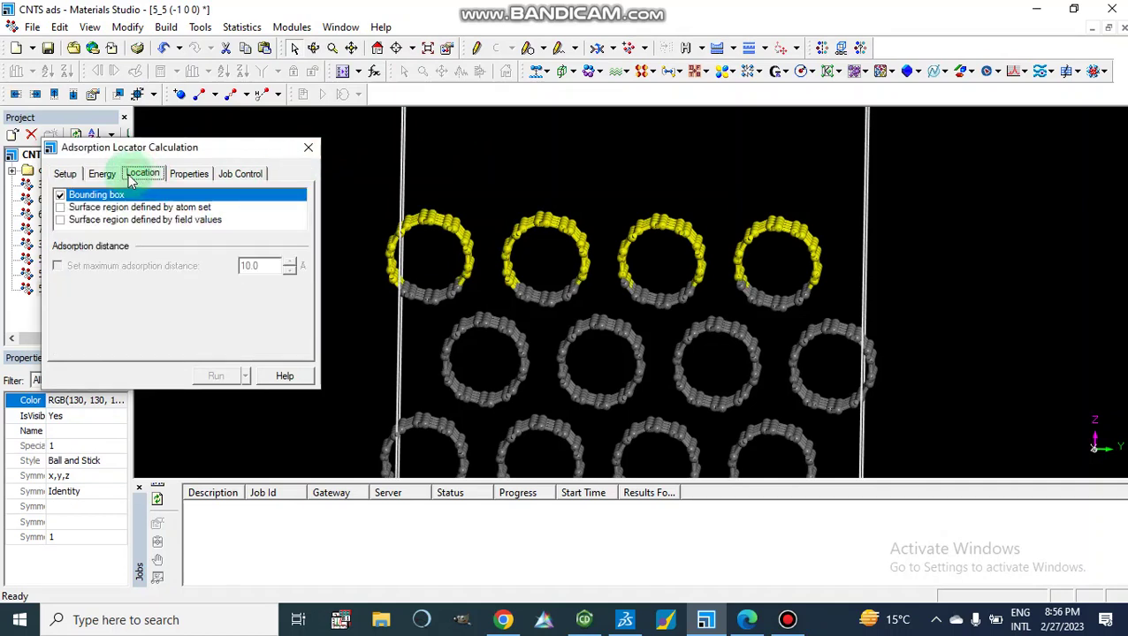
pyautogui.click(60, 207)
pyautogui.click(83, 317)
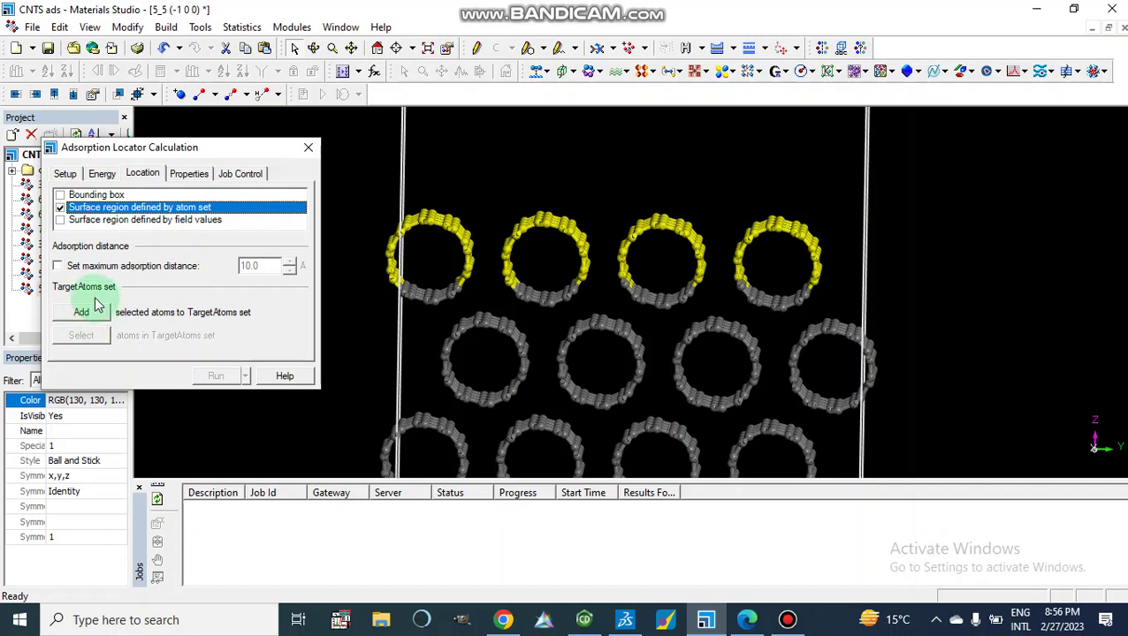
# Limit the maximum adsorption distance to 5.0 Å and add the selected atoms to the TargetAtoms set
pyautogui.click(59, 266)
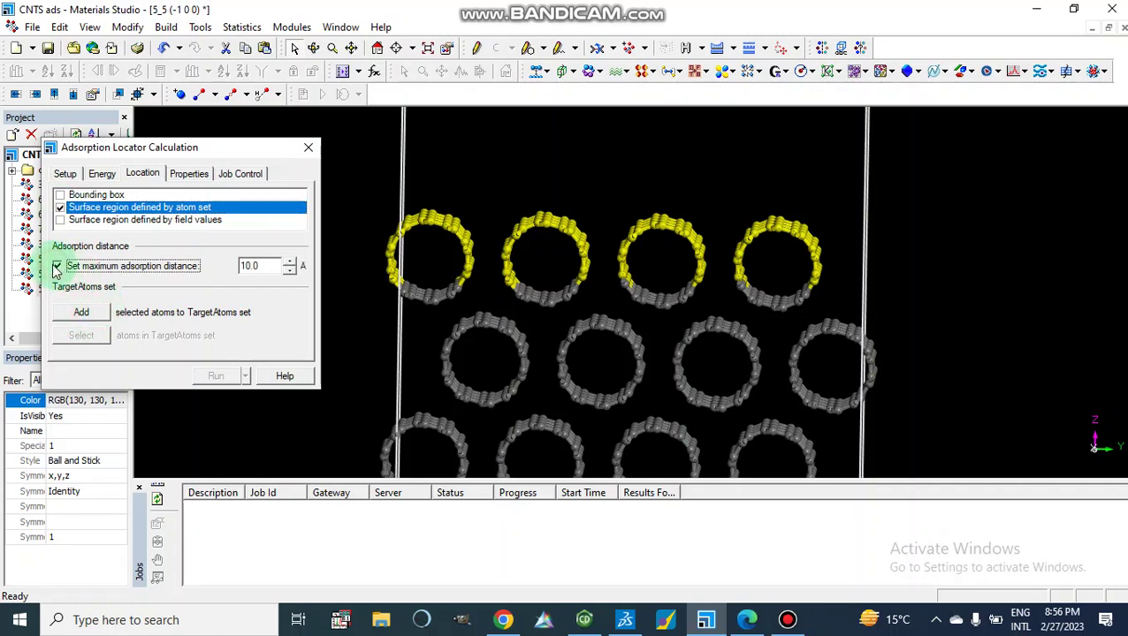
pyautogui.click(251, 266)
pyautogui.doubleClick(251, 266)
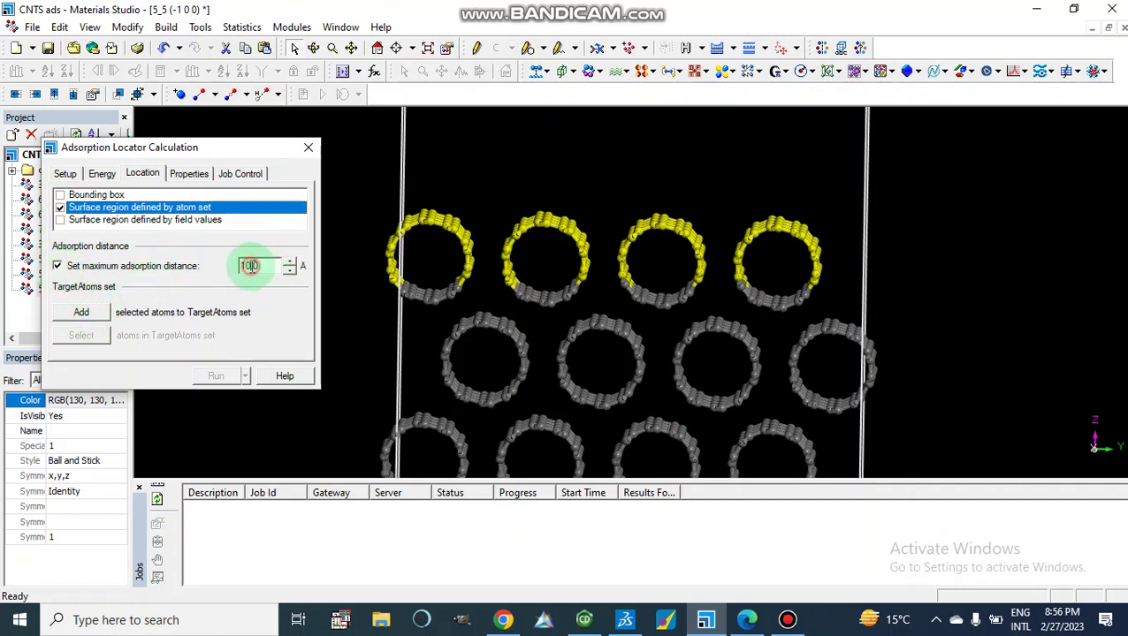
pyautogui.write('5')
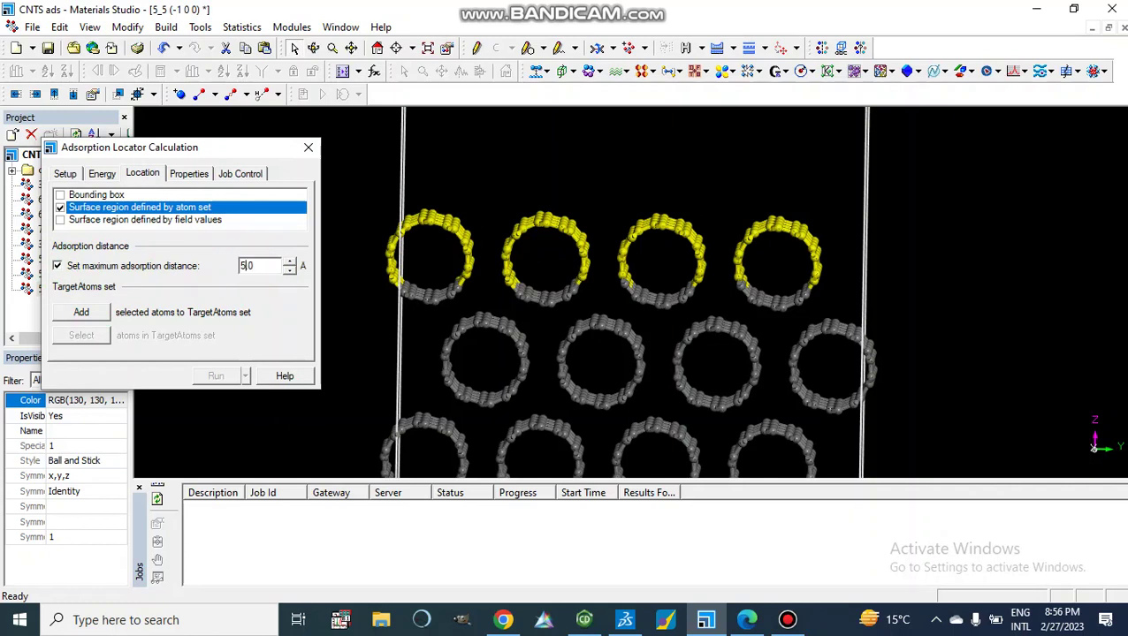
pyautogui.click(77, 316)
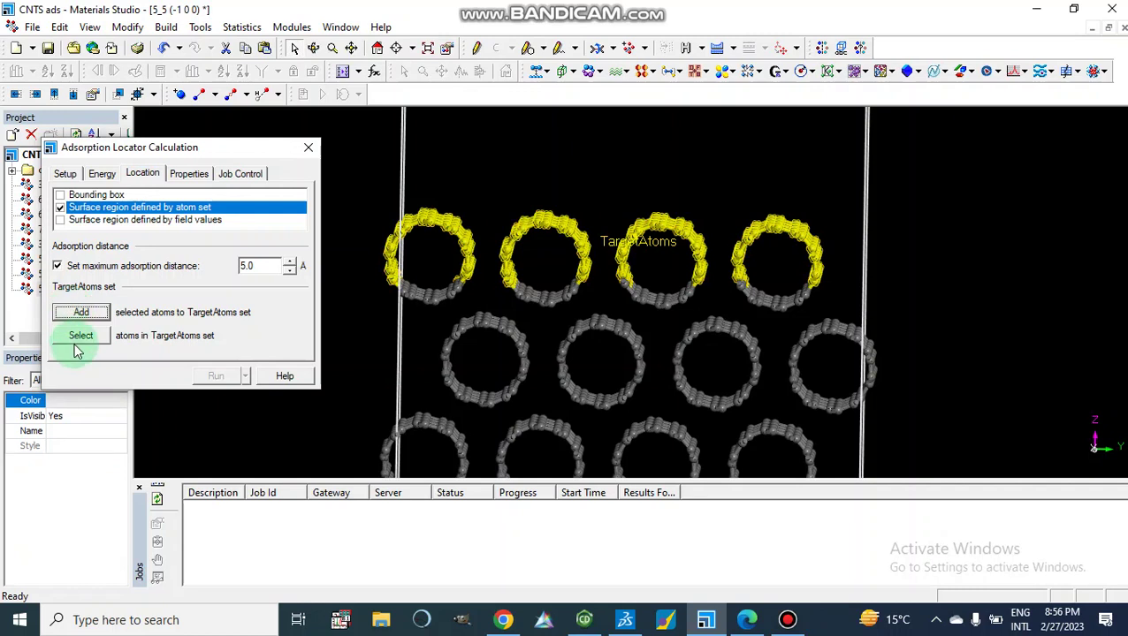
# Select the atoms in the TargetAtoms set and set the simulated annealing quality to Fine
pyautogui.click(78, 337)
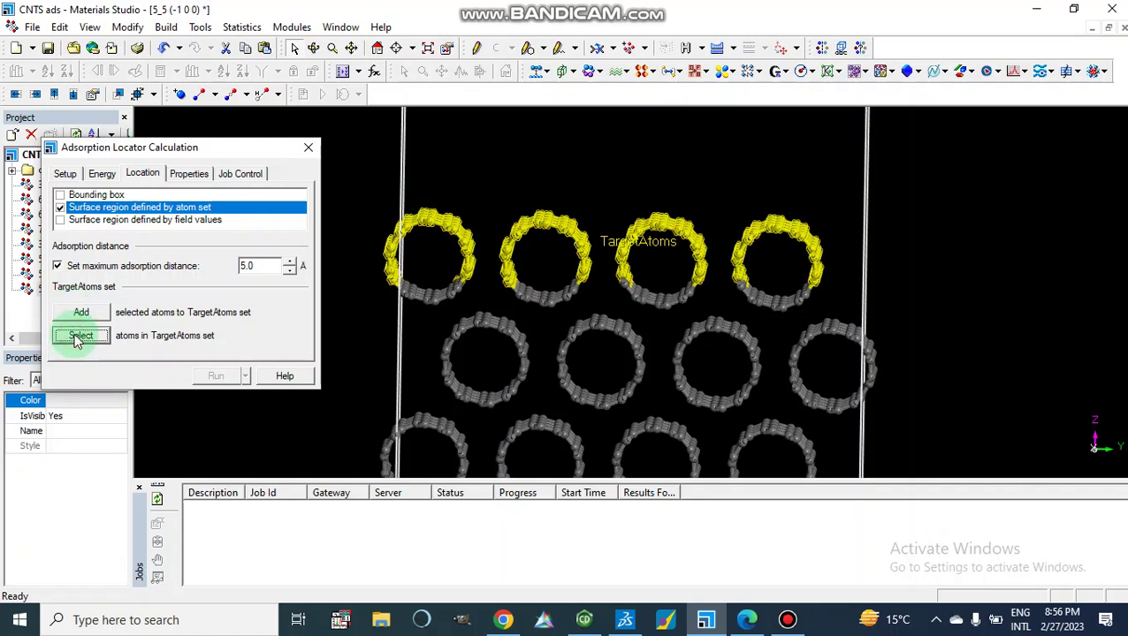
pyautogui.click(67, 176)
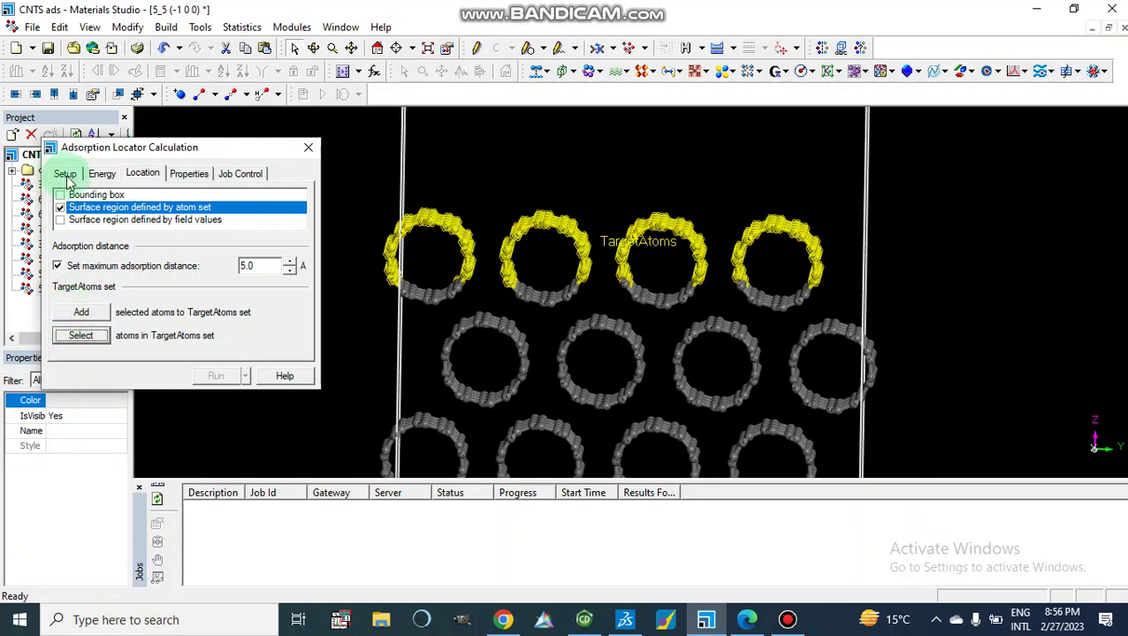
pyautogui.click(69, 177)
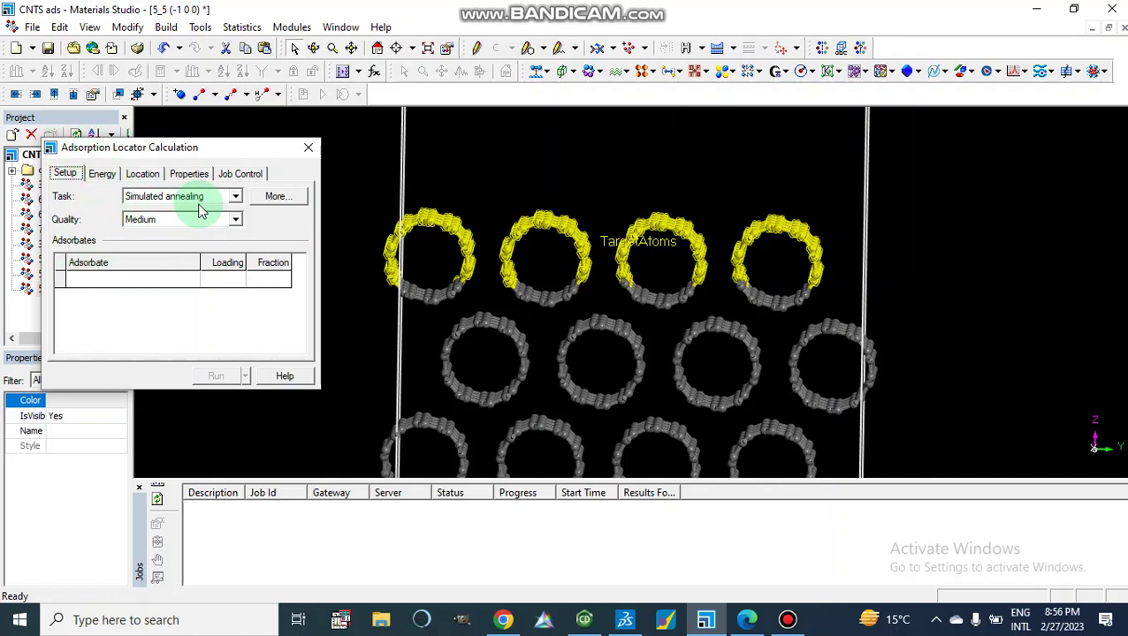
pyautogui.click(236, 221)
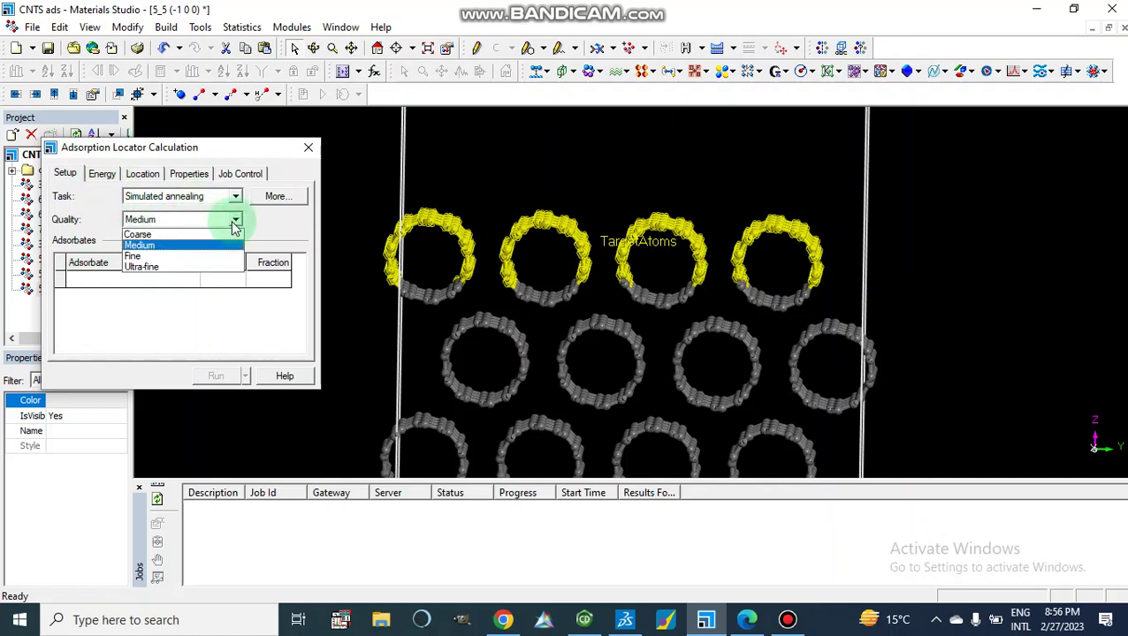
pyautogui.click(195, 256)
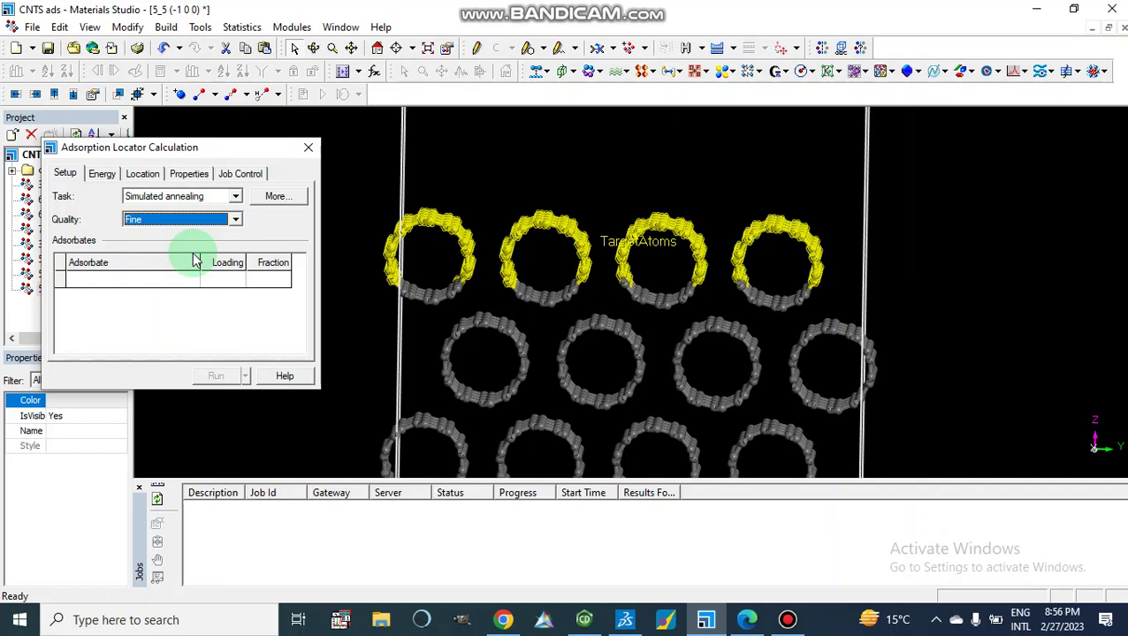
pyautogui.click(236, 221)
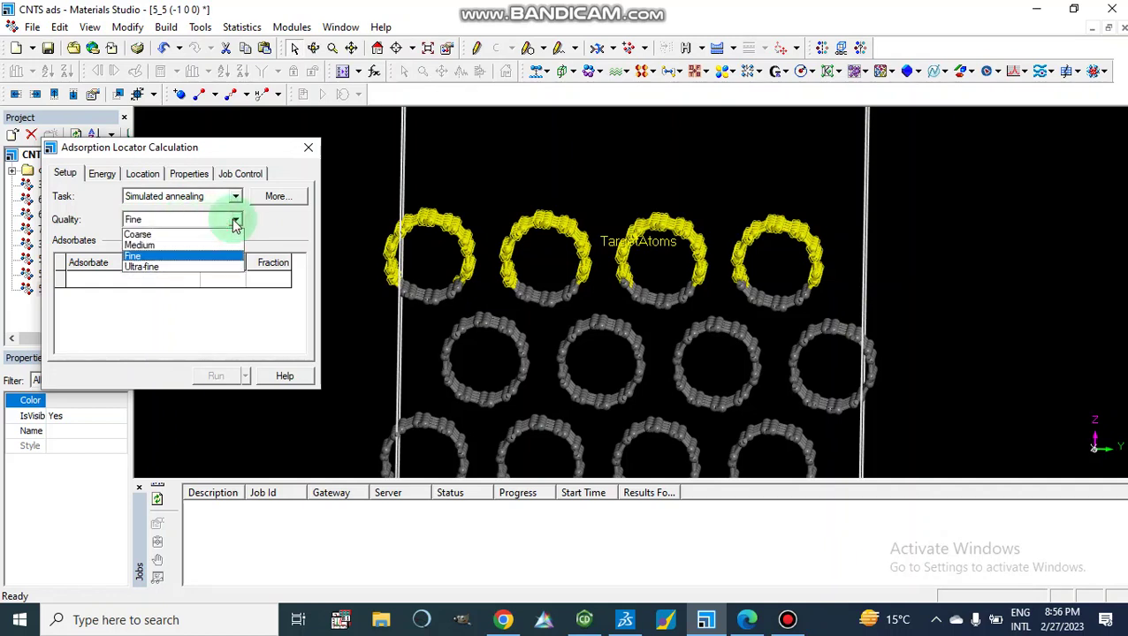
pyautogui.click(185, 257)
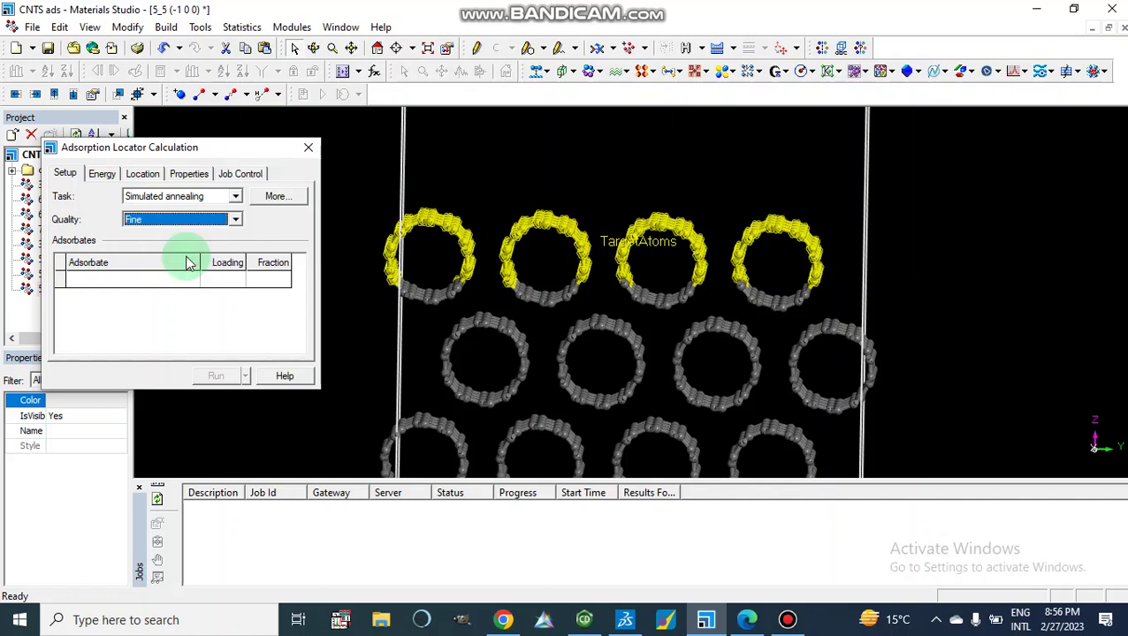
# Assign the compound structure from the compound folder as the adsorbate
pyautogui.click(193, 276)
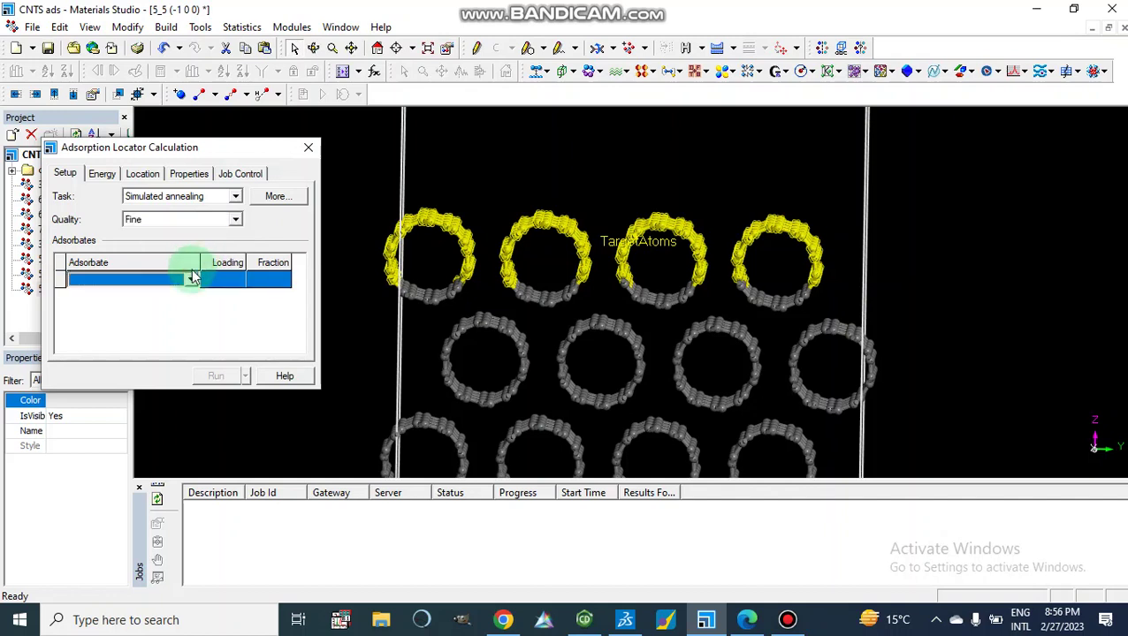
pyautogui.click(191, 281)
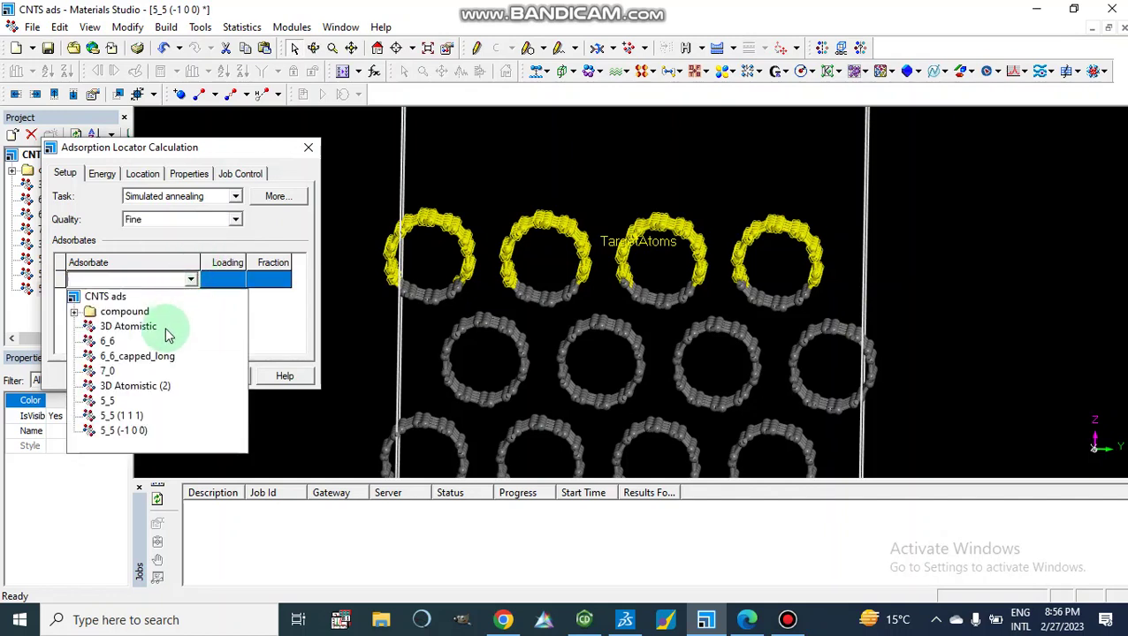
pyautogui.click(75, 314)
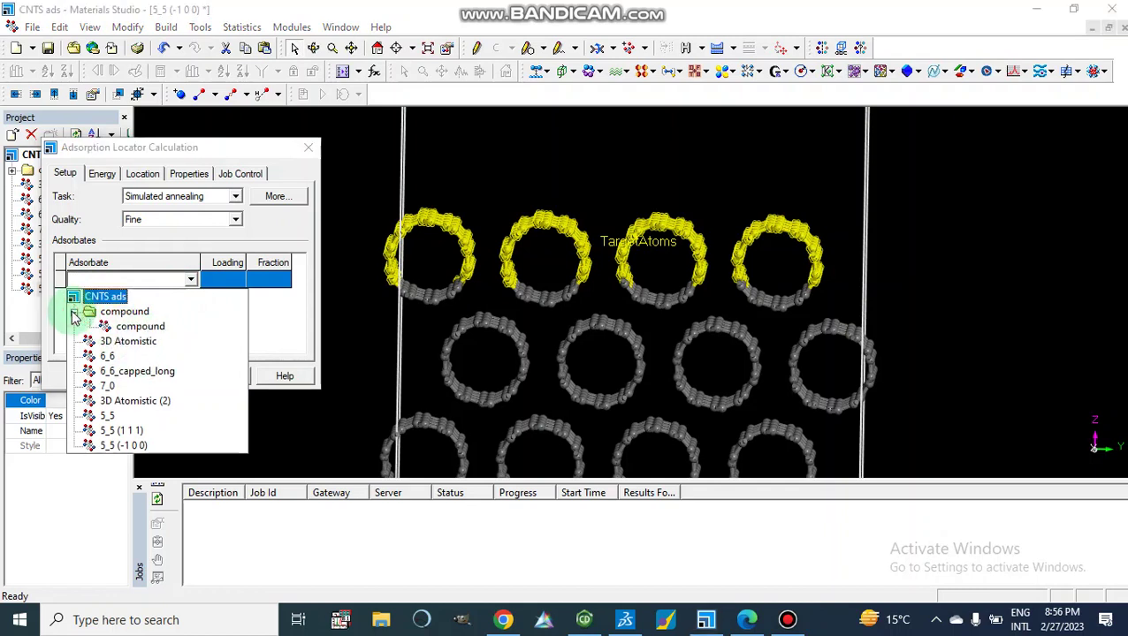
pyautogui.click(142, 327)
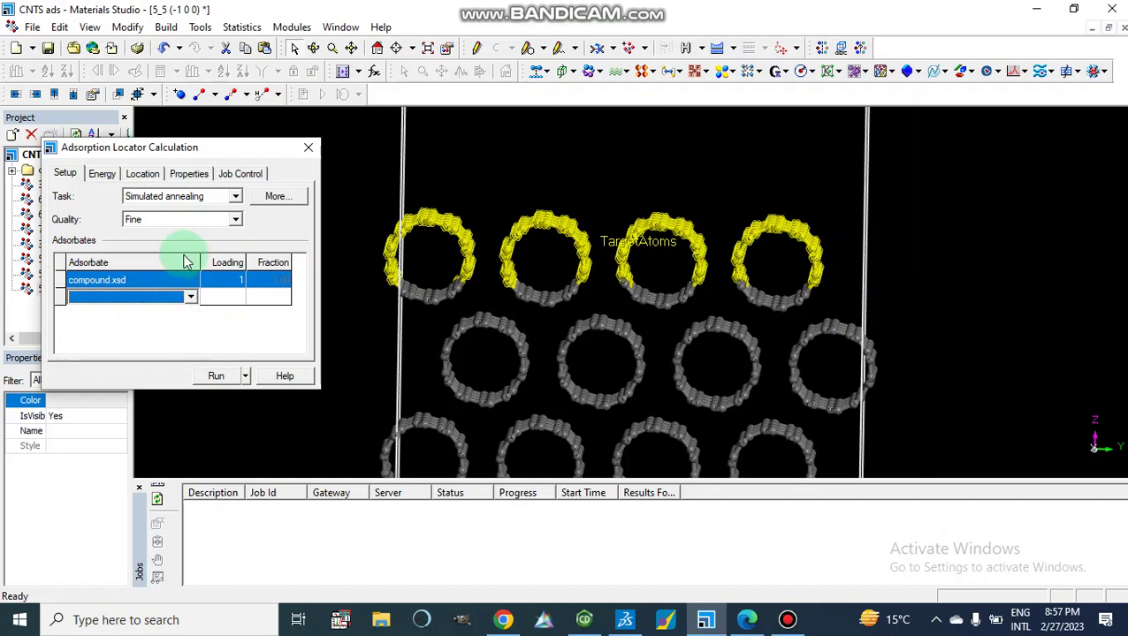
# Set the energy forcefield to COMPASS and the electrostatic summation method to Atom based
pyautogui.click(101, 176)
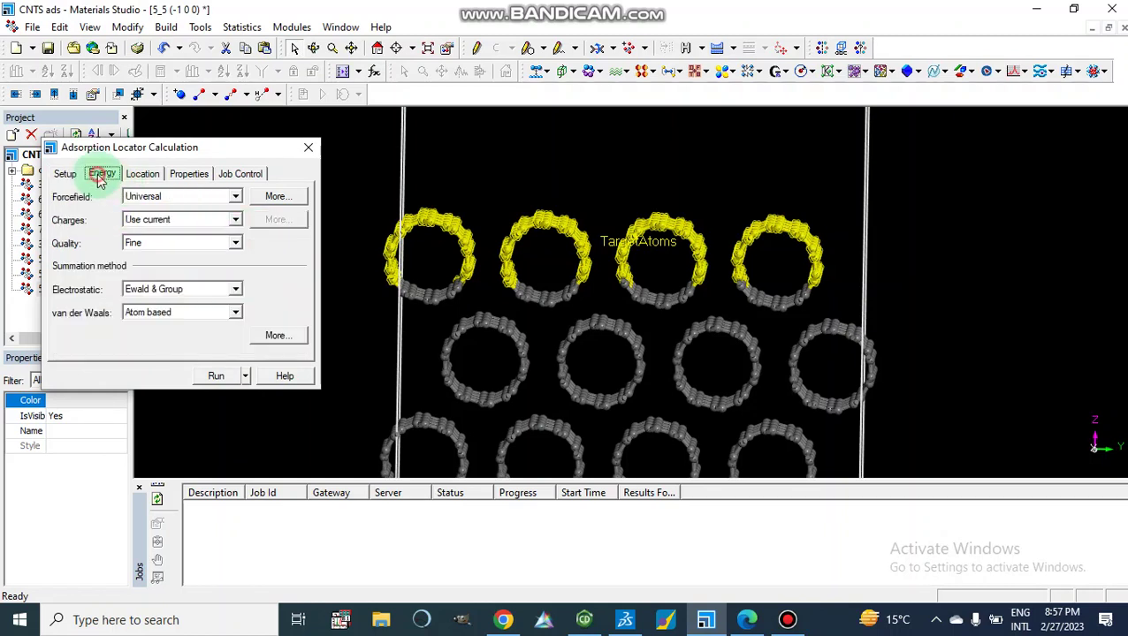
pyautogui.click(236, 198)
pyautogui.click(205, 214)
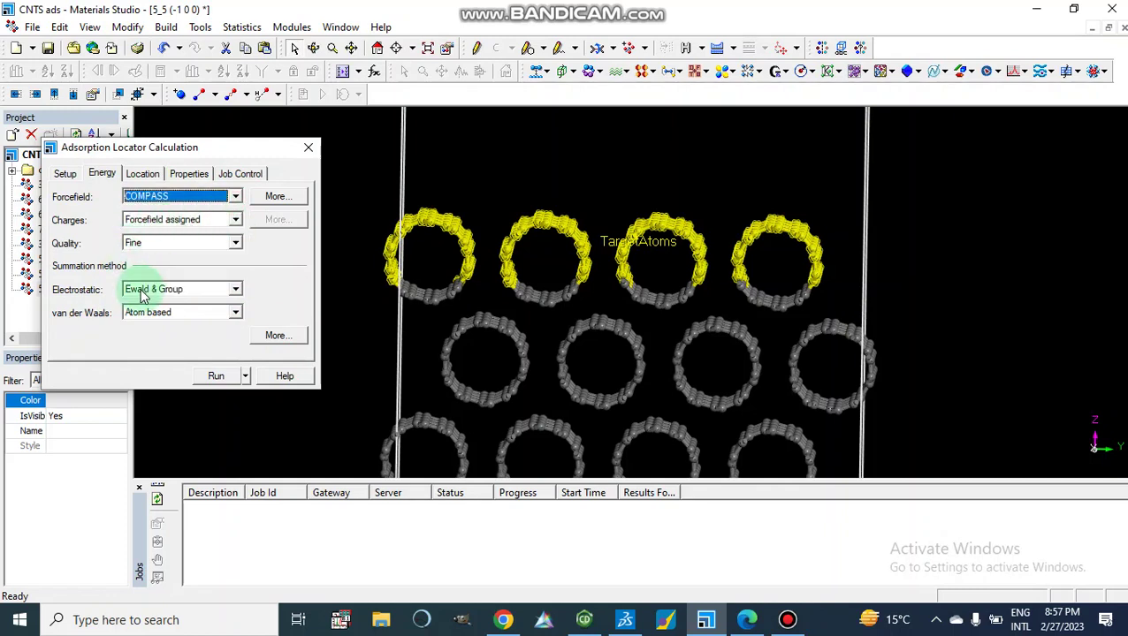
pyautogui.click(237, 291)
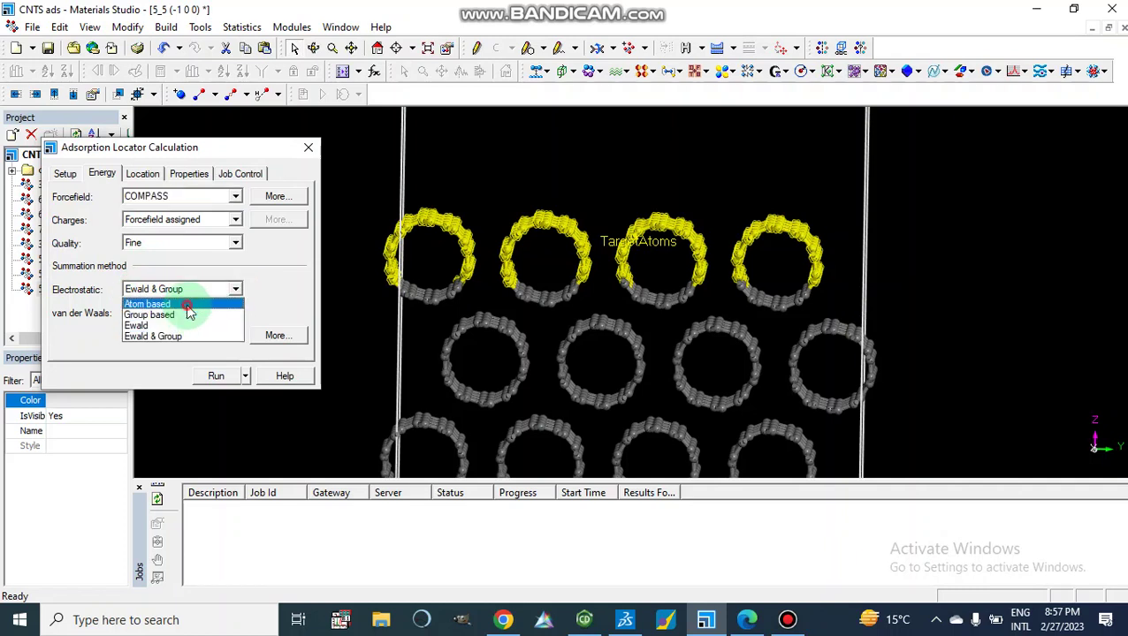
pyautogui.click(187, 305)
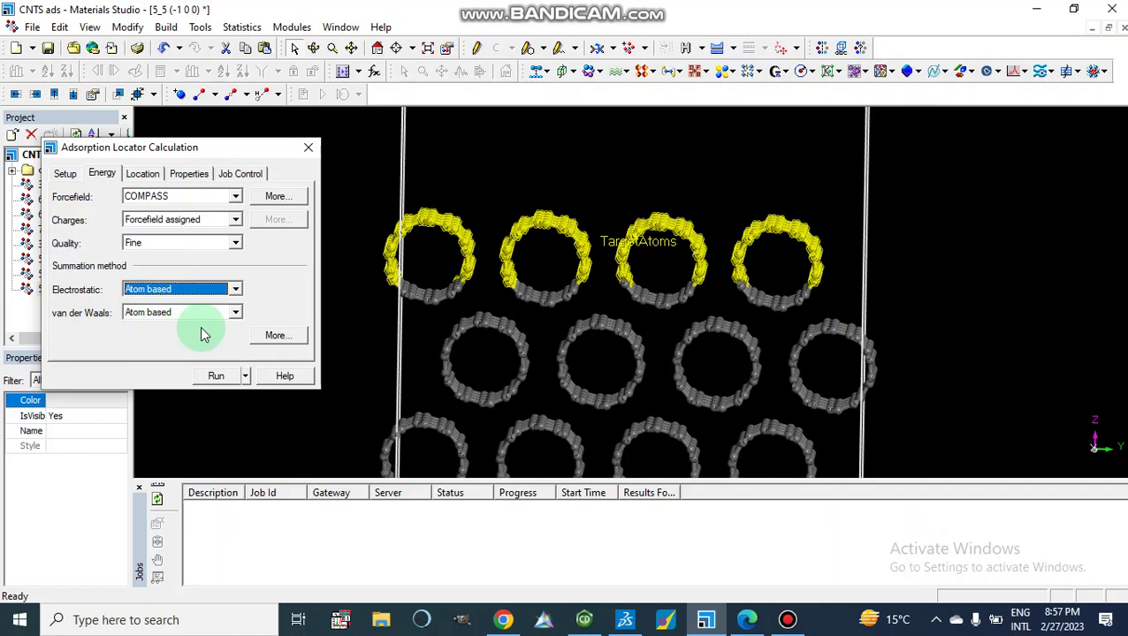
# Collect low energy configurations within a fixed energy window of 100.0 kcal/mol, run the calculation and close its dialog
pyautogui.click(188, 175)
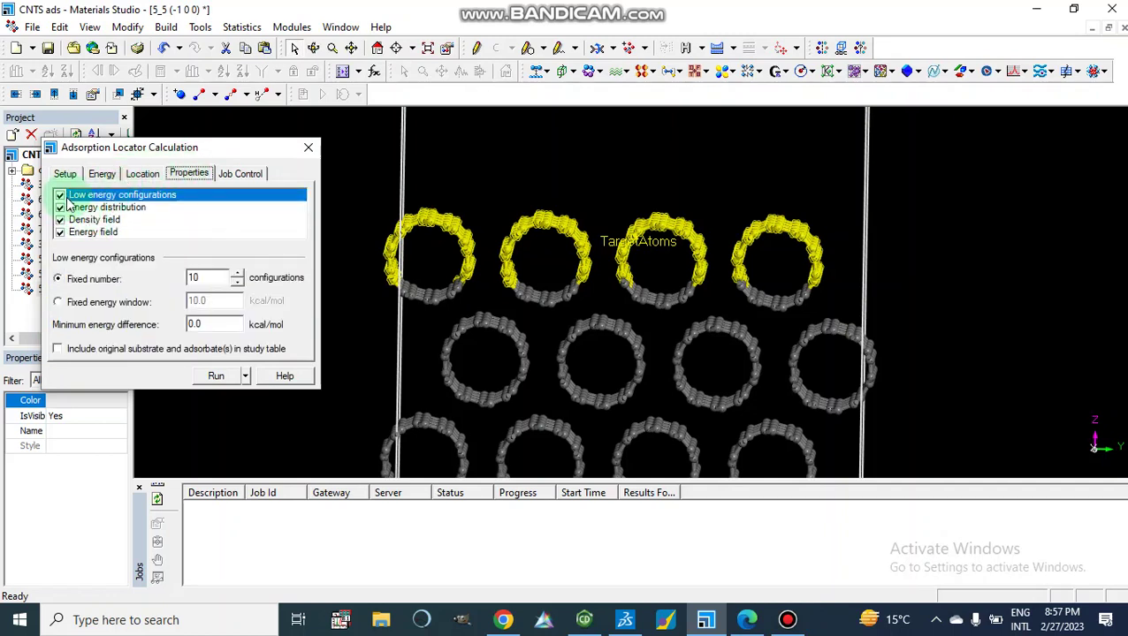
pyautogui.click(58, 304)
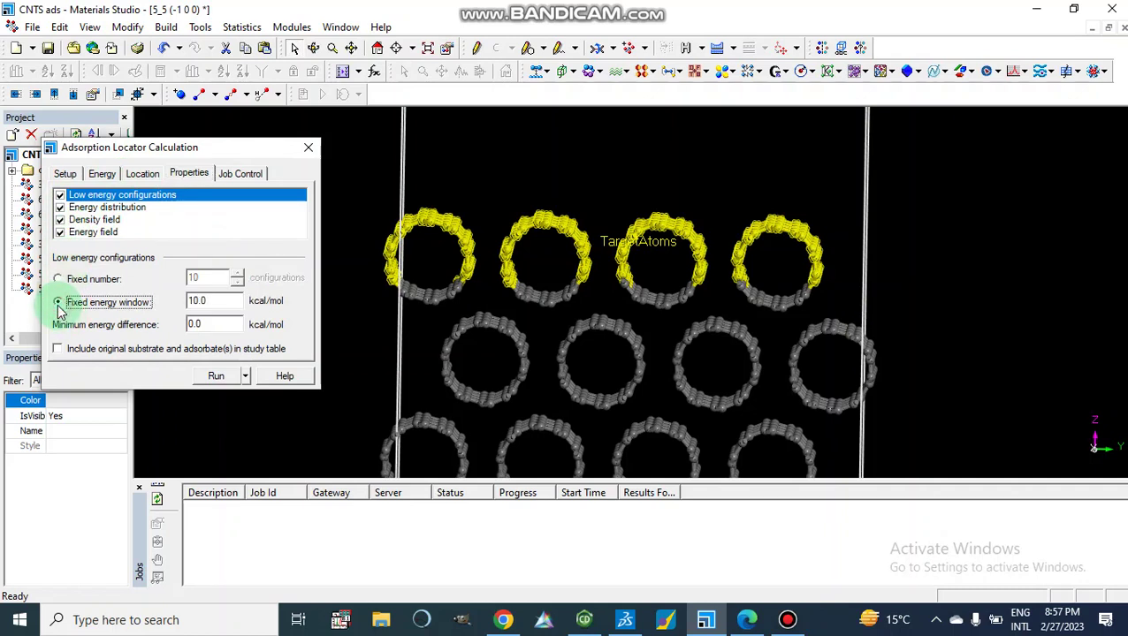
pyautogui.click(199, 301)
pyautogui.write('0')
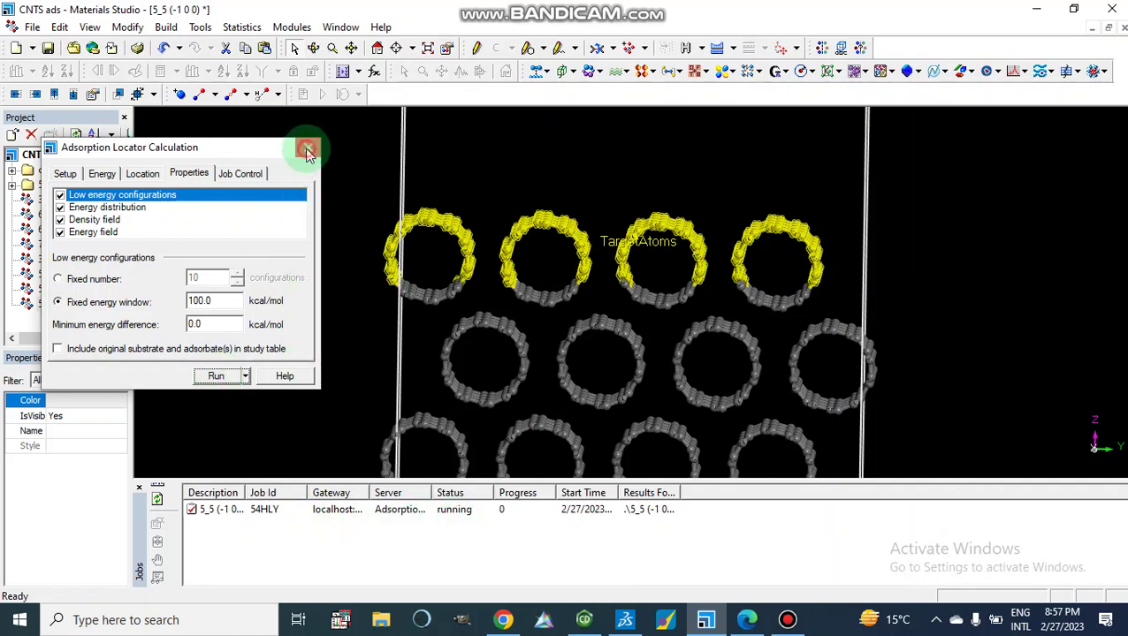
pyautogui.click(307, 152)
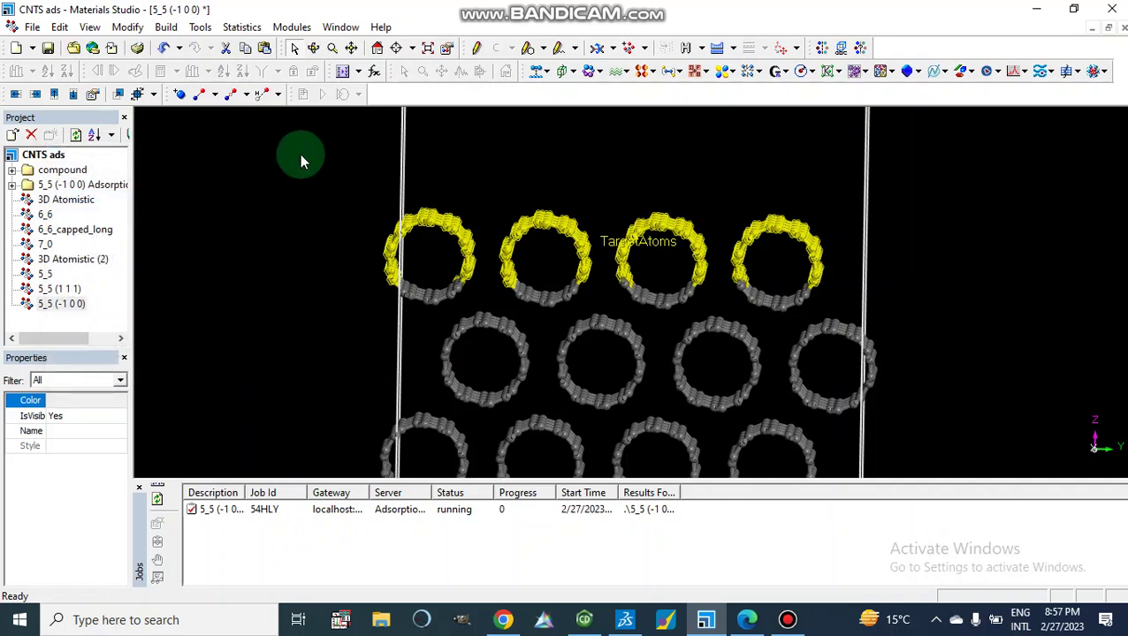
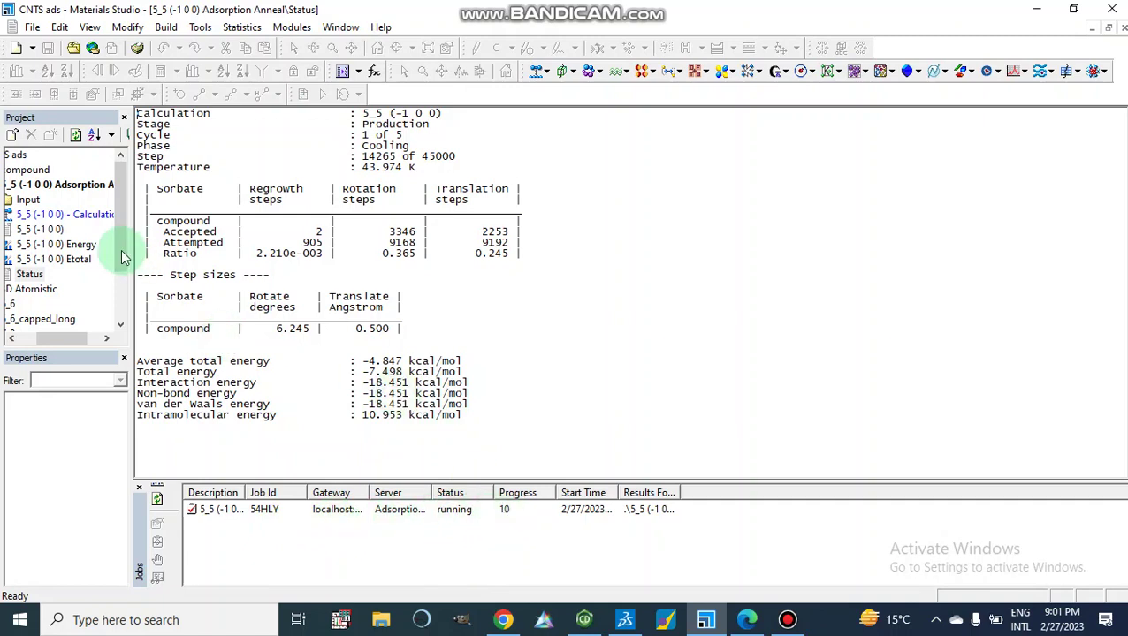
# Examine the running job's status report, energy distribution chart and total energy chart
pyautogui.click(29, 277)
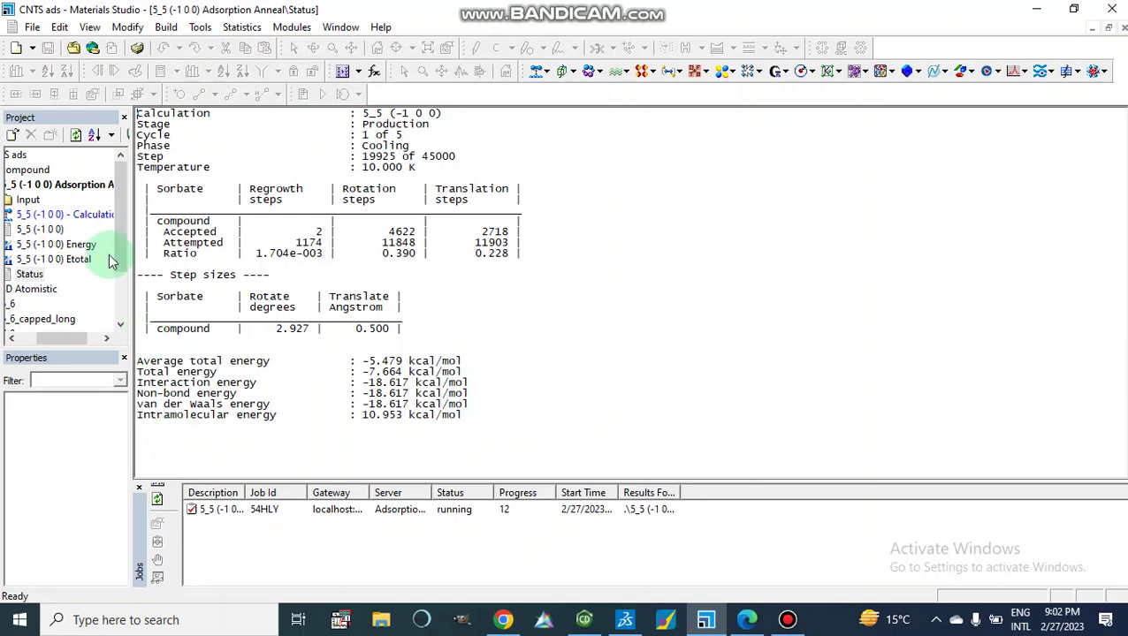
pyautogui.moveTo(119, 252)
pyautogui.mouseDown()
pyautogui.moveTo(119, 302)
pyautogui.moveTo(121, 234)
pyautogui.mouseUp()
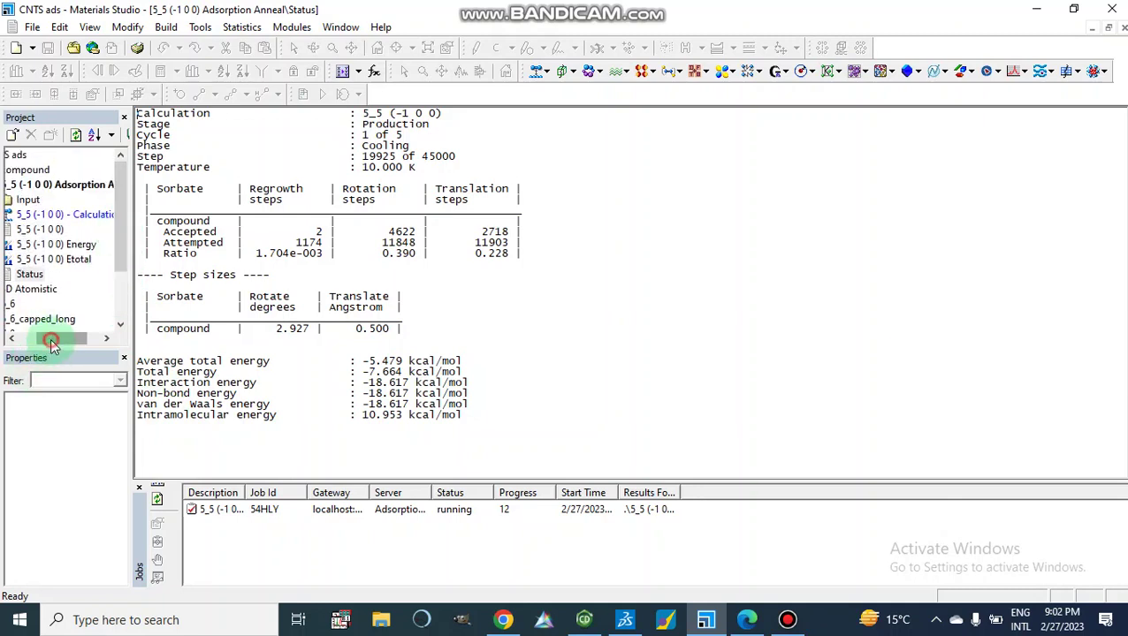
pyautogui.moveTo(50, 338); pyautogui.dragTo(19, 345)
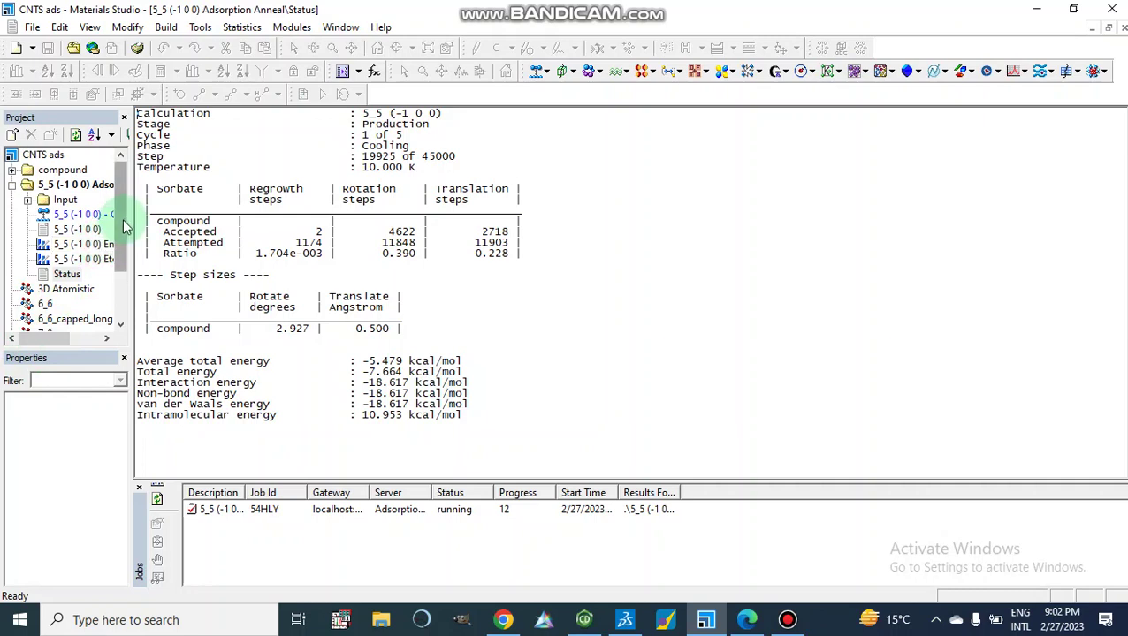
pyautogui.click(78, 251)
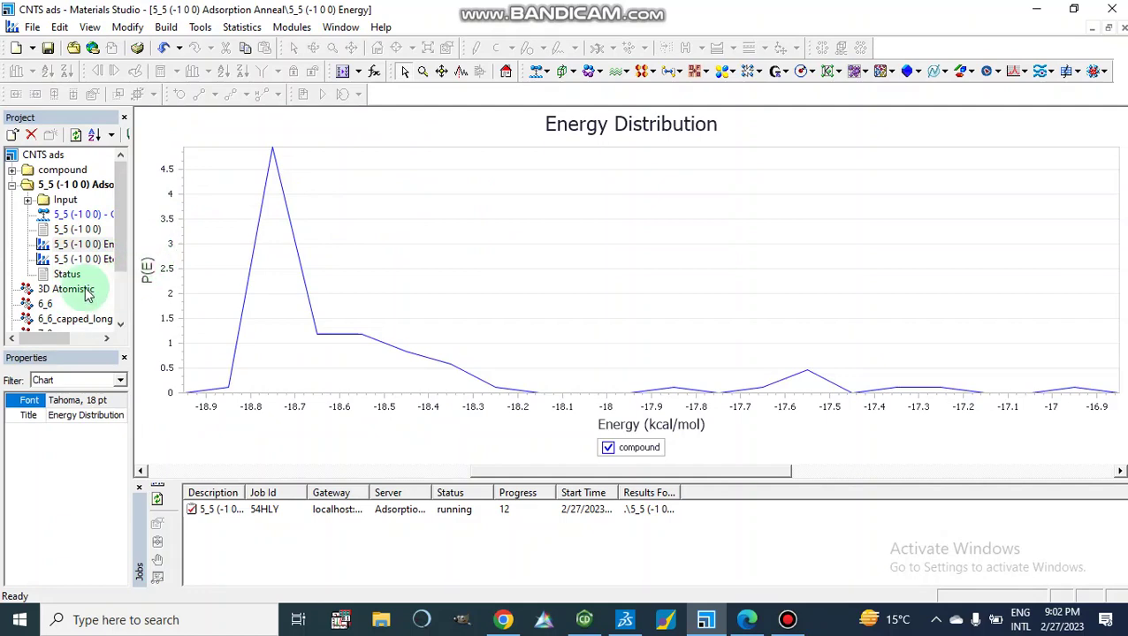
pyautogui.doubleClick(77, 260)
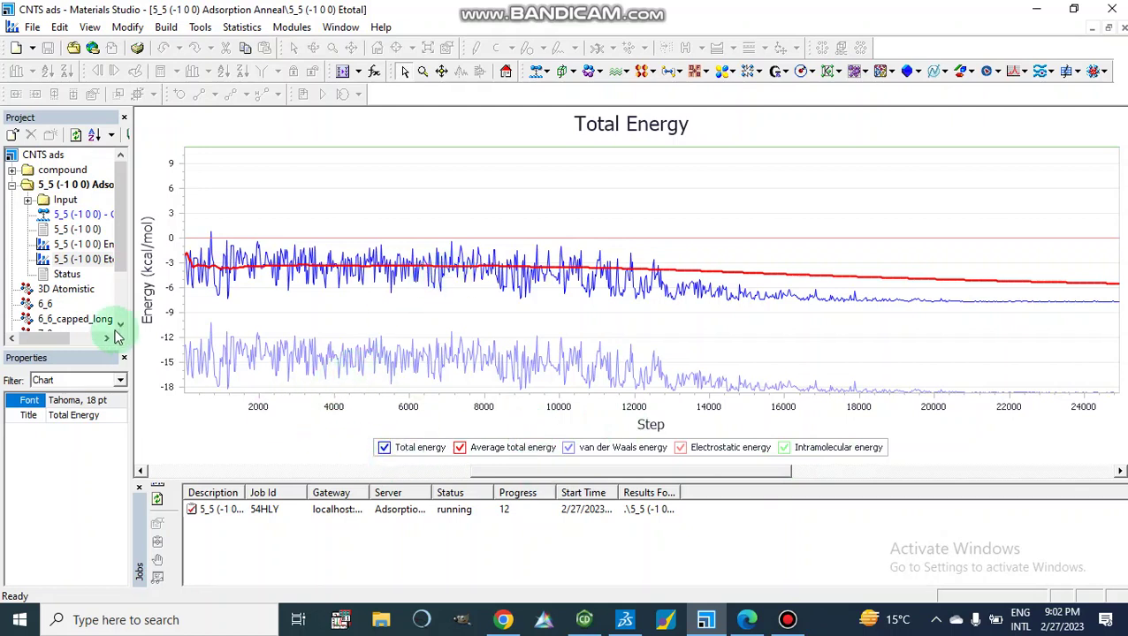
pyautogui.doubleClick(67, 275)
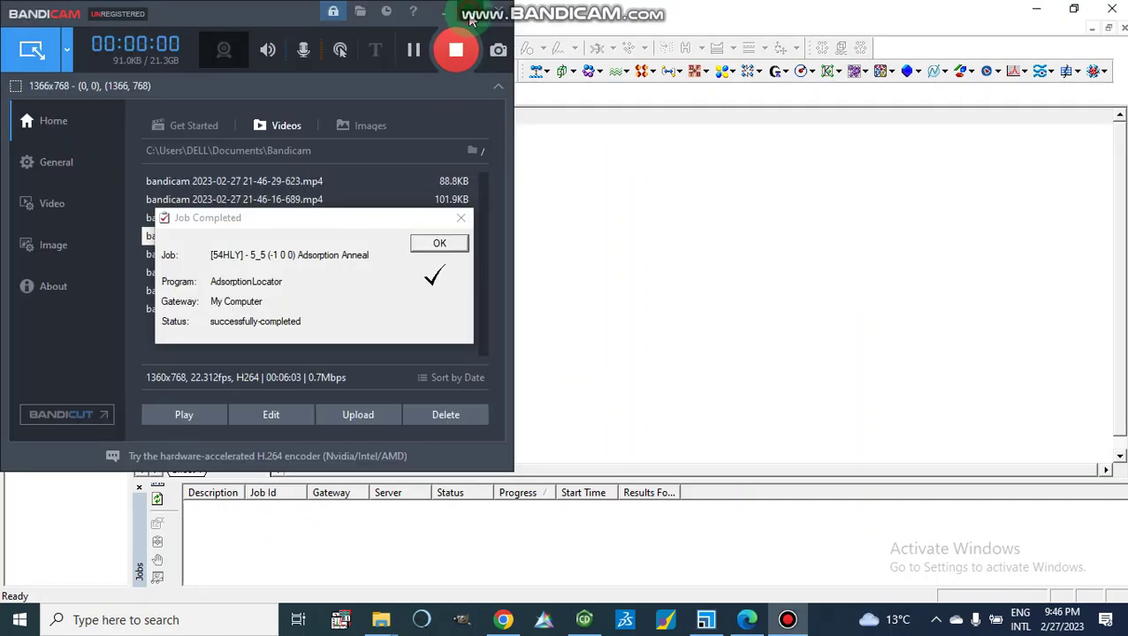
# Dismiss the job completion notice and show the 5_5 (-1 0 0) results study table
pyautogui.click(476, 11)
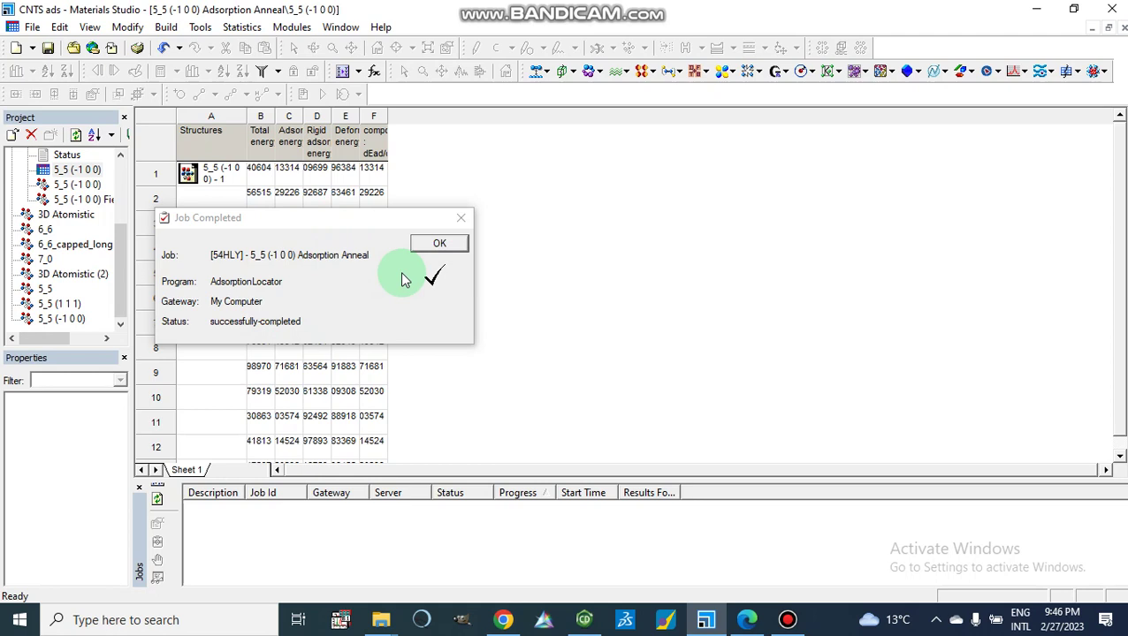
pyautogui.click(439, 244)
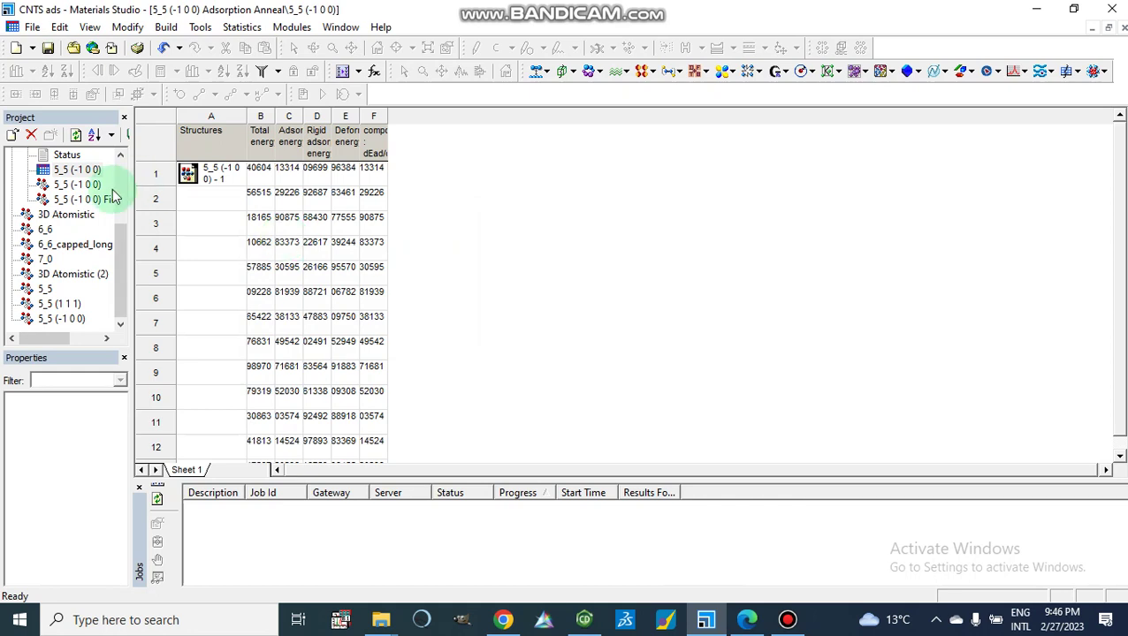
pyautogui.click(69, 173)
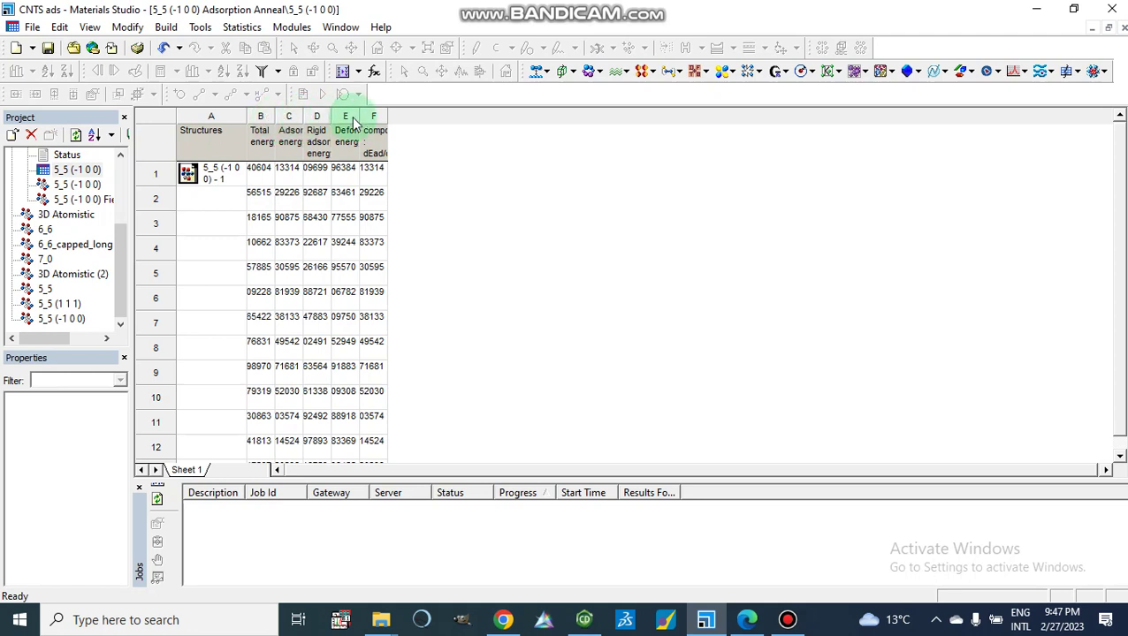
# Widen the energy columns B to F of the study table so their full values are readable, and review the listed structures
pyautogui.moveTo(388, 116); pyautogui.dragTo(546, 131)
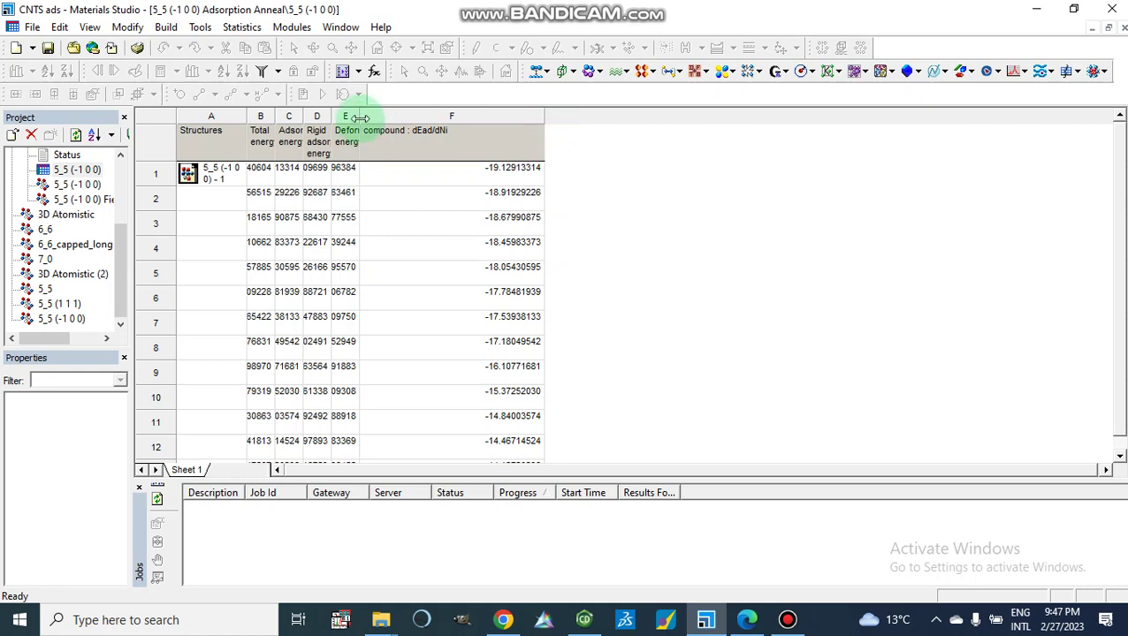
pyautogui.moveTo(359, 116); pyautogui.dragTo(444, 116)
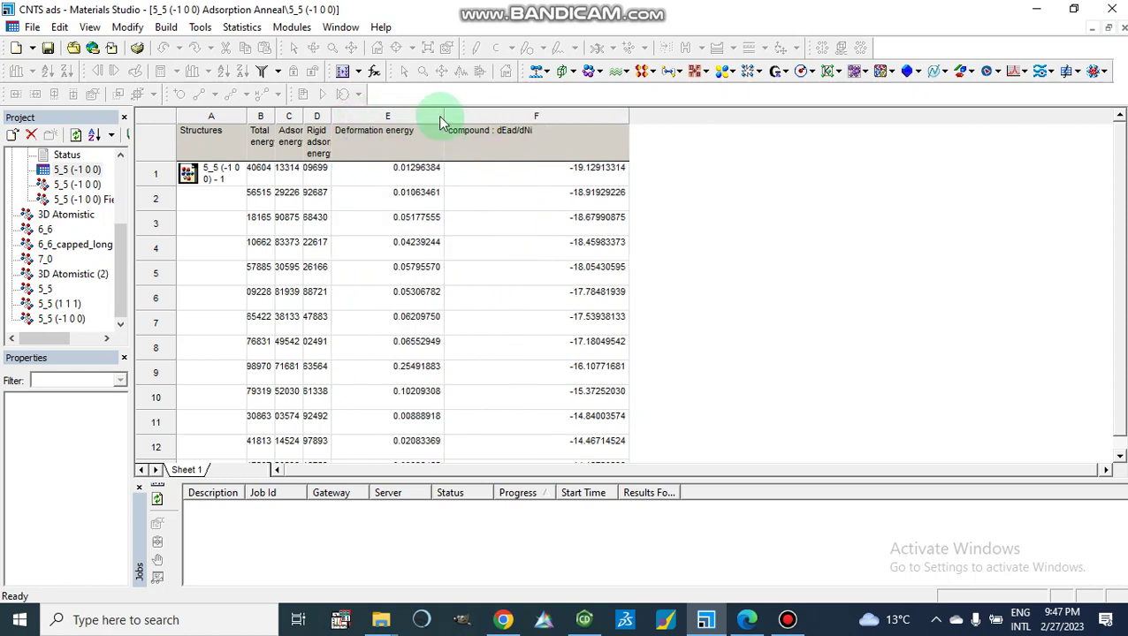
pyautogui.moveTo(330, 116); pyautogui.dragTo(378, 115)
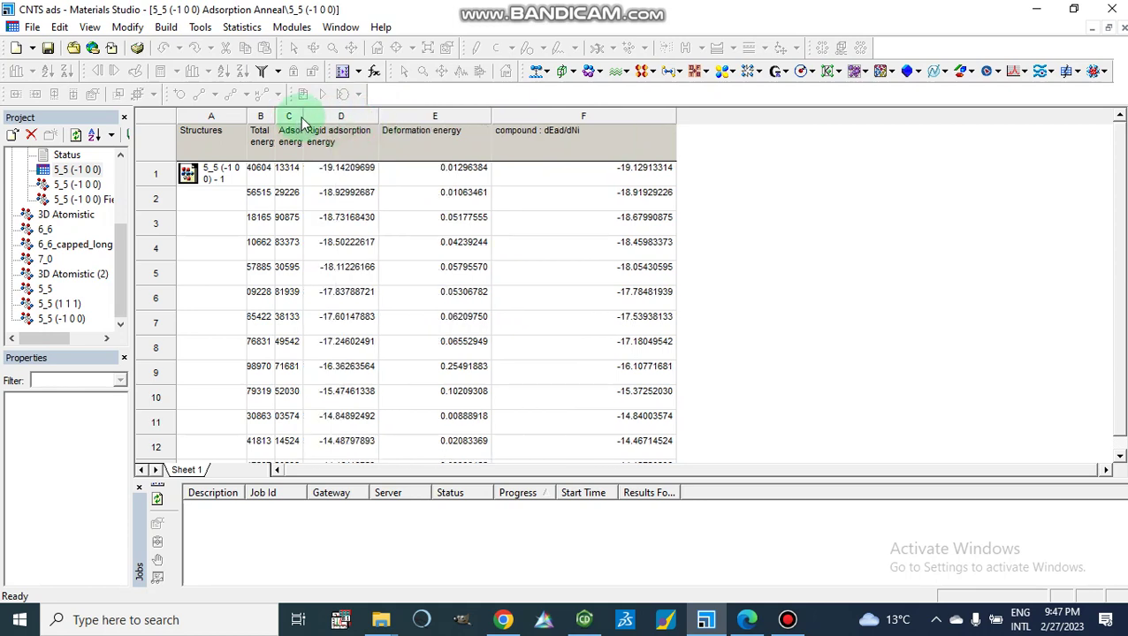
pyautogui.moveTo(303, 115)
pyautogui.mouseDown()
pyautogui.moveTo(333, 115)
pyautogui.moveTo(285, 115)
pyautogui.moveTo(304, 116)
pyautogui.mouseUp()
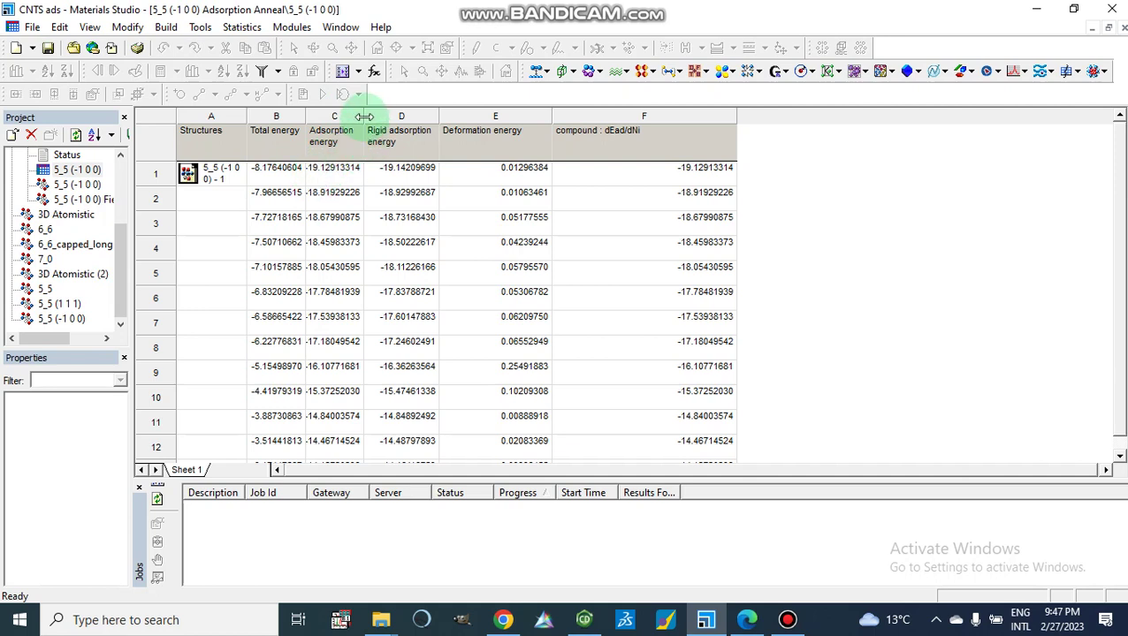
pyautogui.moveTo(363, 116); pyautogui.dragTo(371, 116)
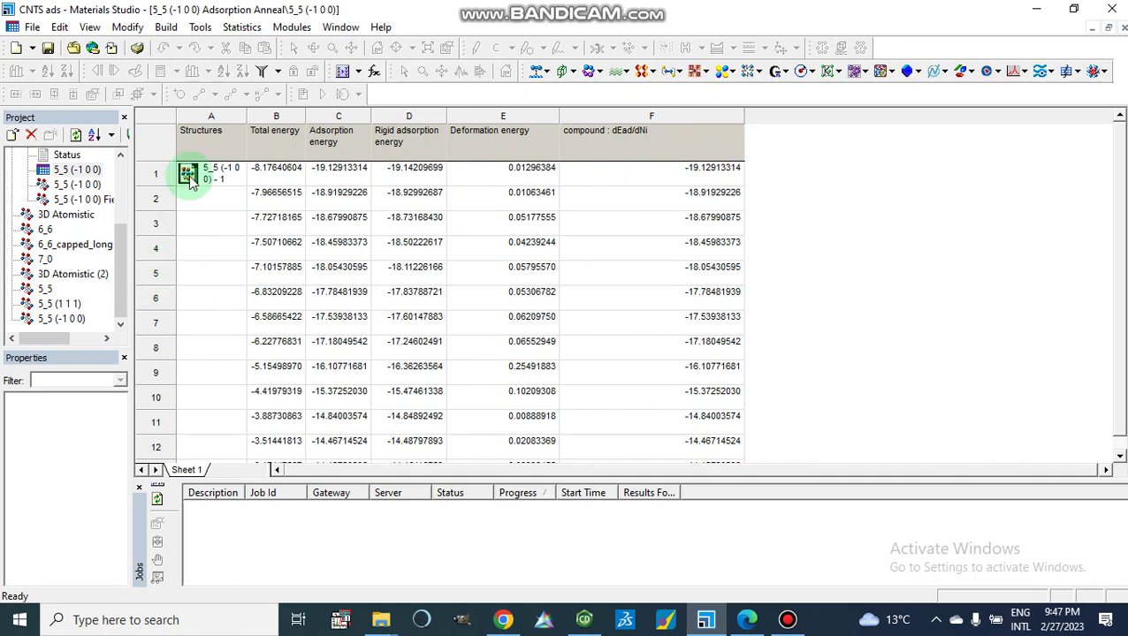
pyautogui.scroll(-1, 252, 398)
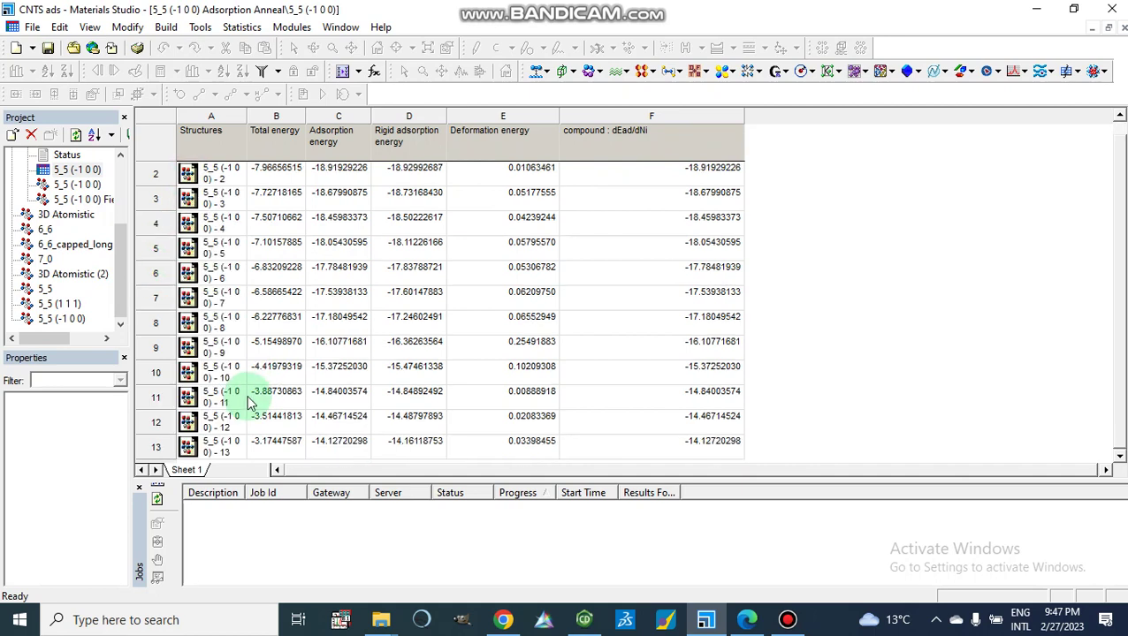
# Open the first structure in the study table and examine from the side how the compound sits above the nanotube slab
pyautogui.scroll(1, 251, 402)
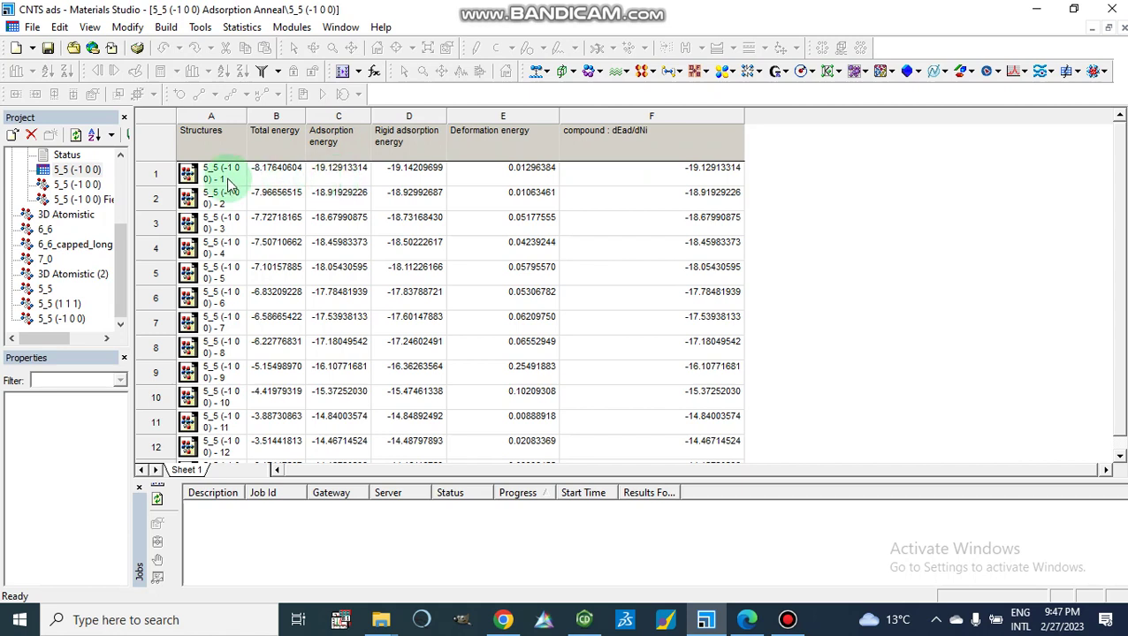
pyautogui.click(69, 171)
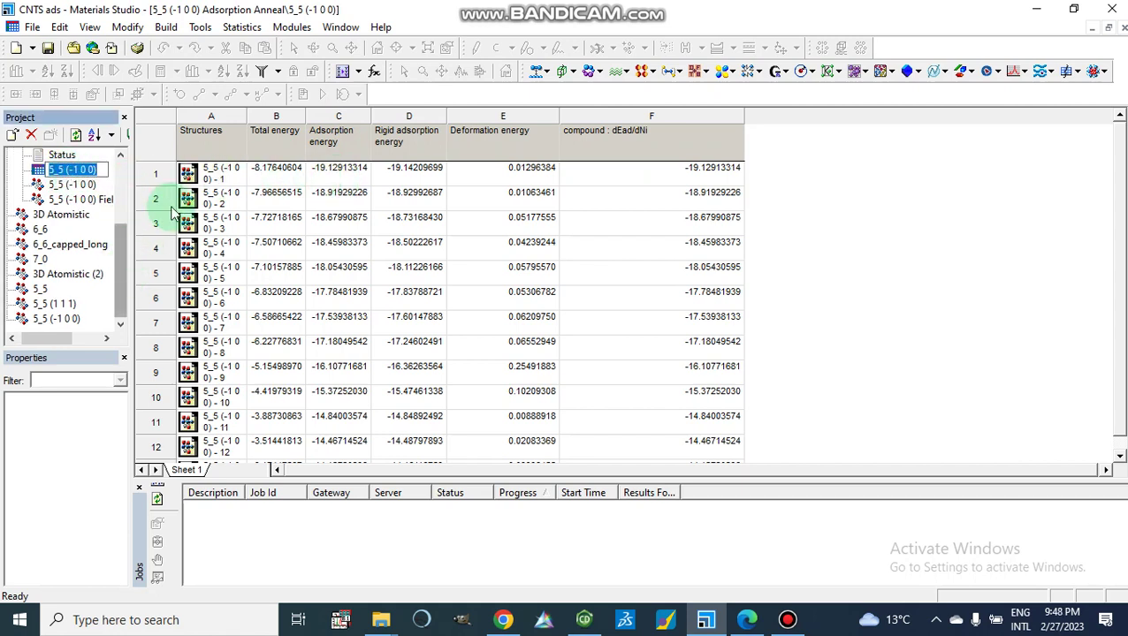
pyautogui.click(190, 175)
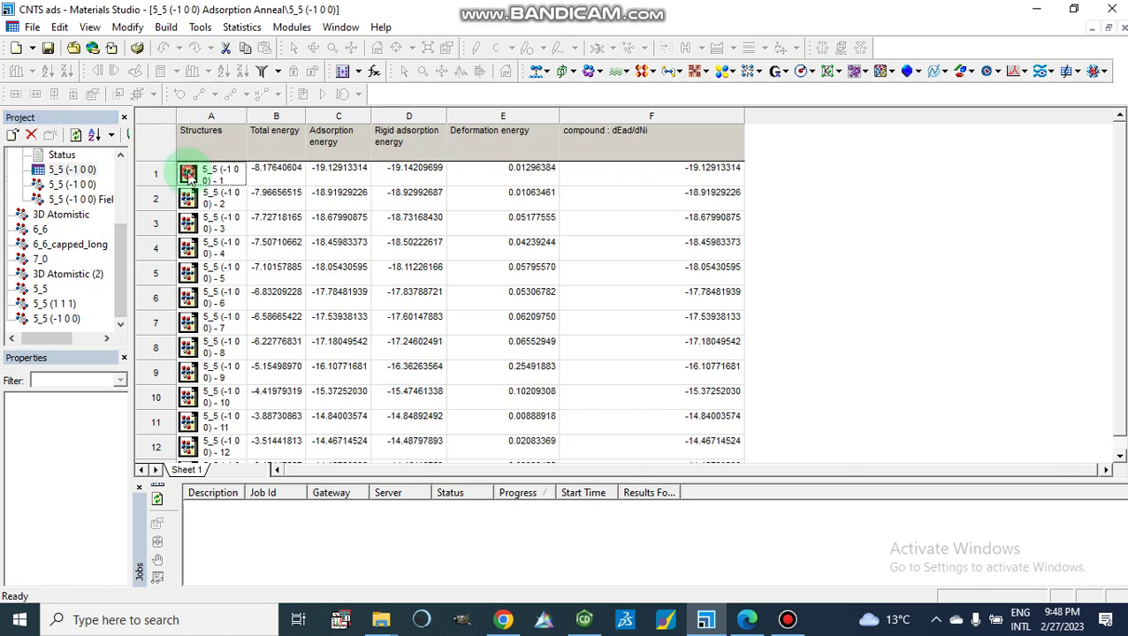
pyautogui.doubleClick(188, 174)
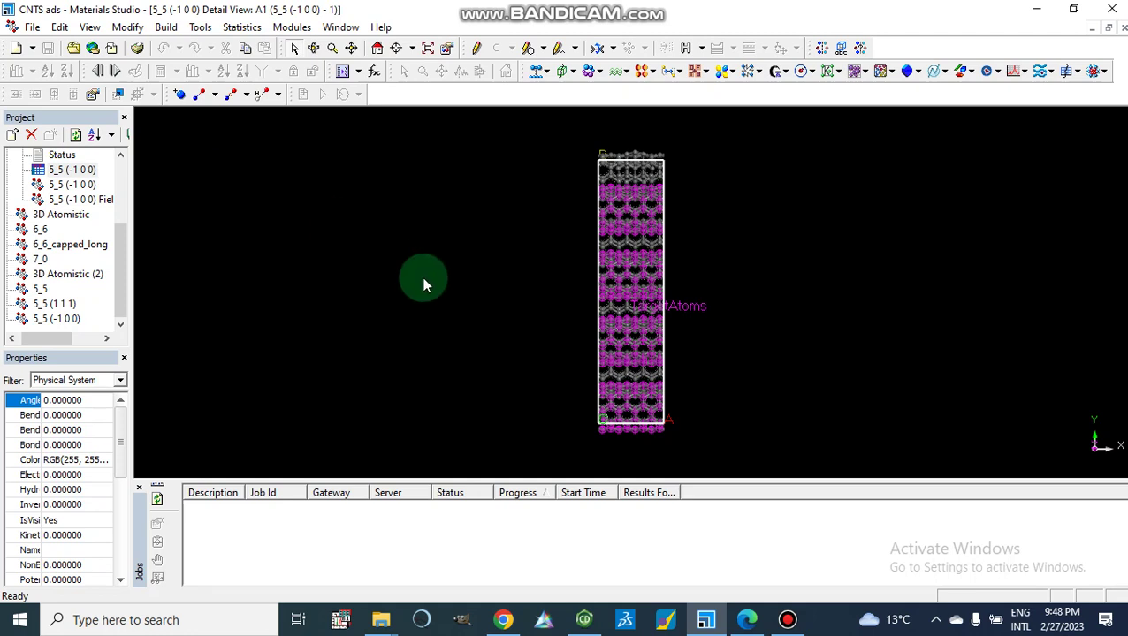
pyautogui.click(314, 50)
pyautogui.moveTo(549, 246); pyautogui.dragTo(686, 252)
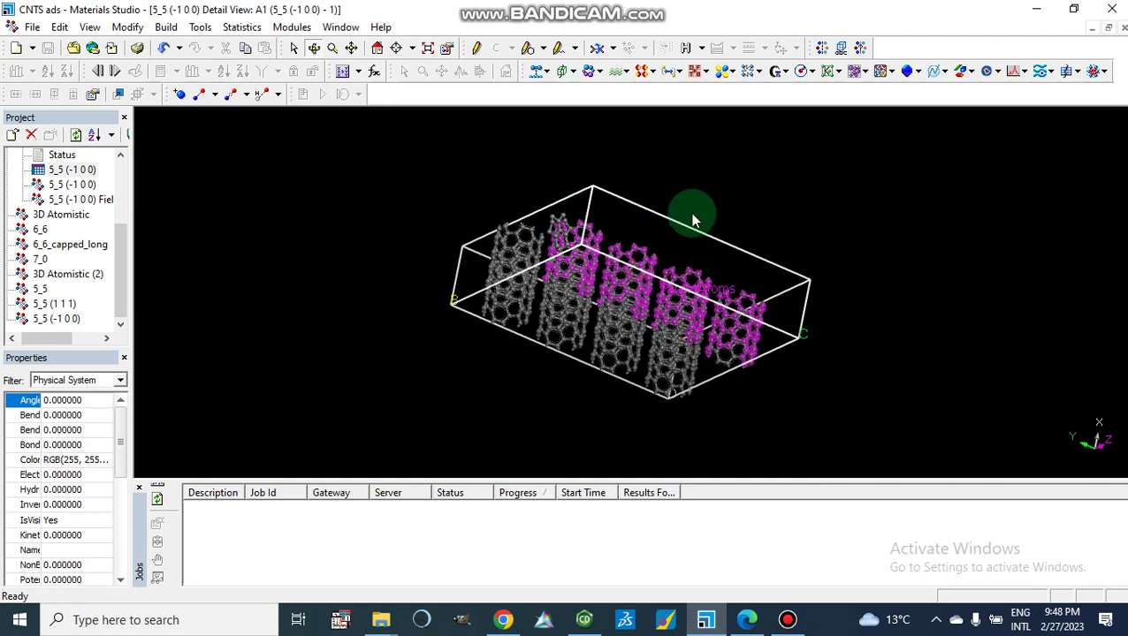
pyautogui.rightClick(419, 282)
pyautogui.moveTo(419, 282)
pyautogui.mouseDown(button='right')
pyautogui.moveTo(506, 347)
pyautogui.moveTo(449, 244)
pyautogui.moveTo(530, 367)
pyautogui.moveTo(511, 186)
pyautogui.moveTo(559, 214)
pyautogui.moveTo(454, 177)
pyautogui.moveTo(461, 268)
pyautogui.moveTo(505, 316)
pyautogui.moveTo(504, 453)
pyautogui.moveTo(487, 194)
pyautogui.moveTo(492, 228)
pyautogui.moveTo(440, 260)
pyautogui.moveTo(422, 249)
pyautogui.moveTo(534, 268)
pyautogui.moveTo(447, 241)
pyautogui.moveTo(673, 201)
pyautogui.moveTo(604, 215)
pyautogui.moveTo(603, 206)
pyautogui.moveTo(626, 191)
pyautogui.moveTo(629, 259)
pyautogui.moveTo(428, 255)
pyautogui.moveTo(519, 241)
pyautogui.mouseUp(button='right')
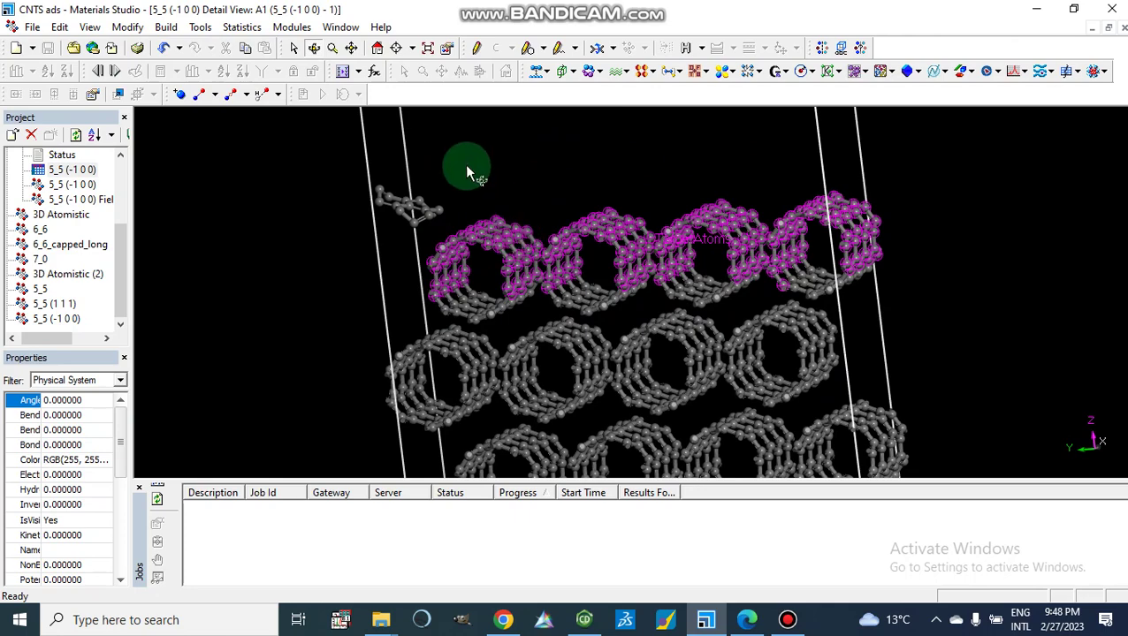
pyautogui.moveTo(467, 167)
pyautogui.mouseDown(button='right')
pyautogui.moveTo(511, 169)
pyautogui.moveTo(657, 281)
pyautogui.mouseUp(button='right')
pyautogui.moveTo(584, 333)
pyautogui.mouseDown(button='right')
pyautogui.moveTo(629, 335)
pyautogui.moveTo(595, 335)
pyautogui.moveTo(453, 237)
pyautogui.moveTo(375, 173)
pyautogui.moveTo(386, 151)
pyautogui.moveTo(445, 196)
pyautogui.mouseUp(button='right')
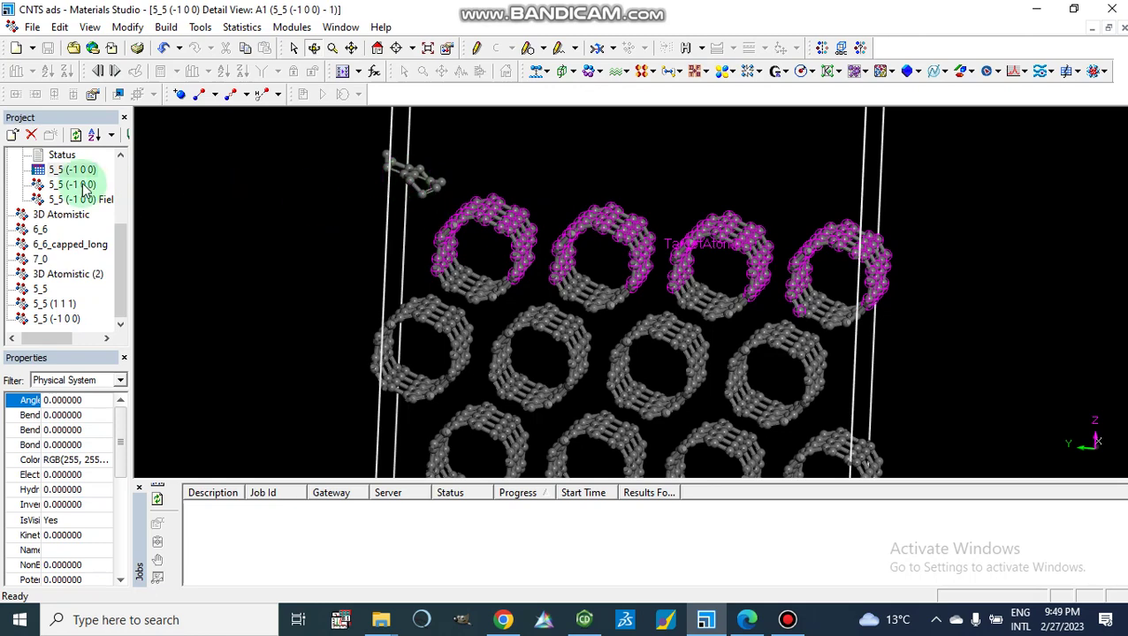
# Return to the 5_5 (-1 0 0) study table, open structure 4 and inspect the compound's position above the nanotubes
pyautogui.click(51, 170)
pyautogui.doubleClick(50, 170)
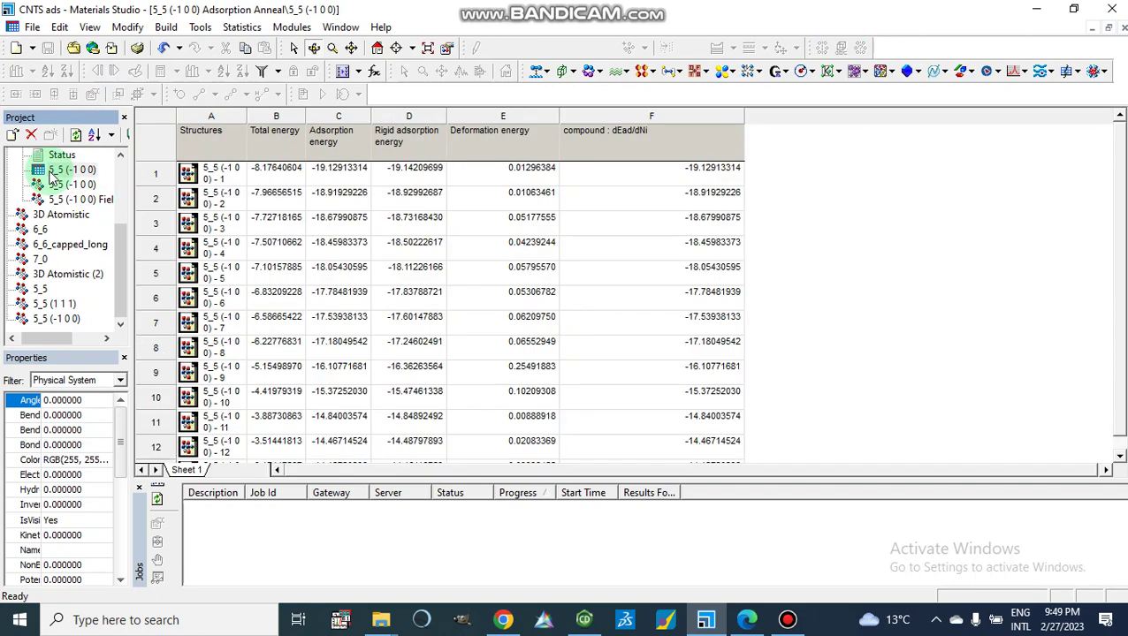
pyautogui.click(188, 247)
pyautogui.doubleClick(187, 248)
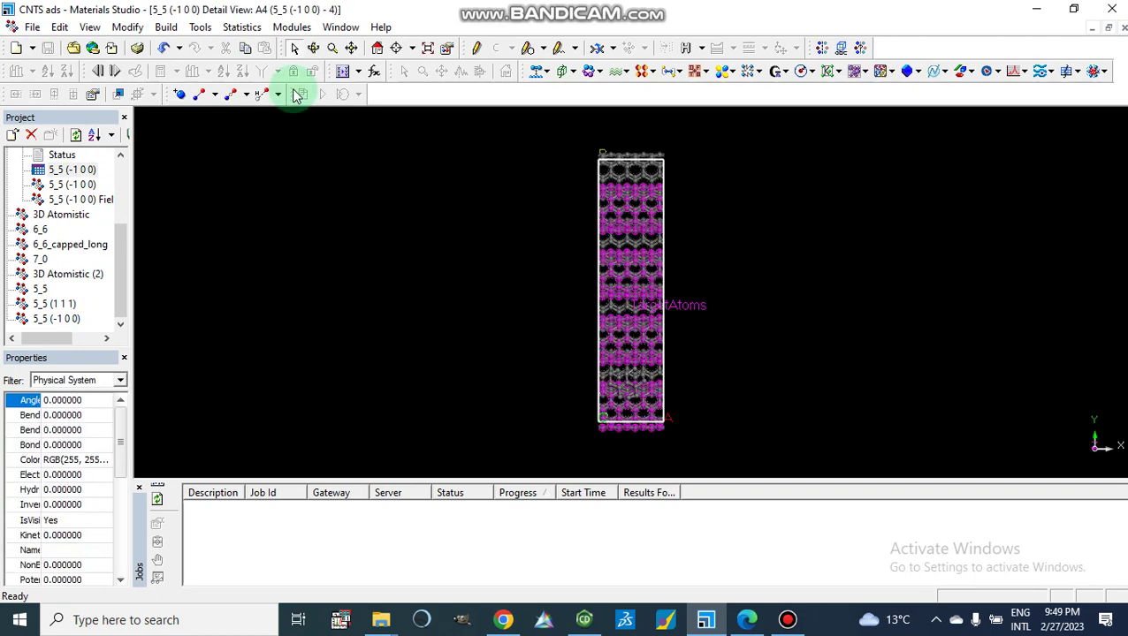
pyautogui.click(313, 50)
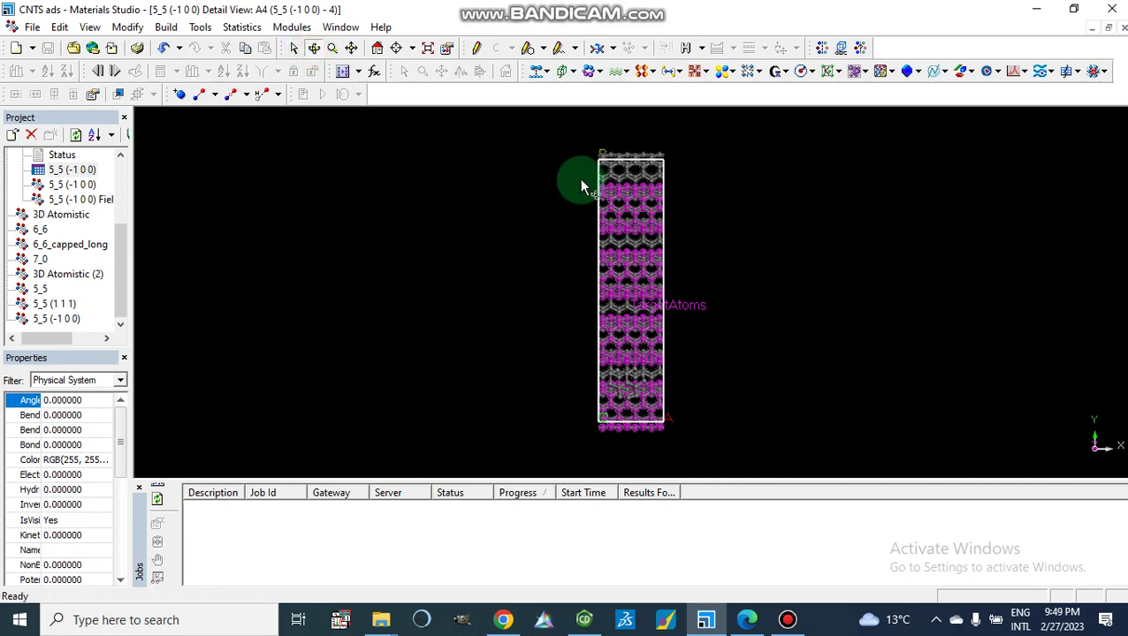
pyautogui.moveTo(581, 185); pyautogui.dragTo(621, 158)
pyautogui.moveTo(649, 416); pyautogui.dragTo(605, 327)
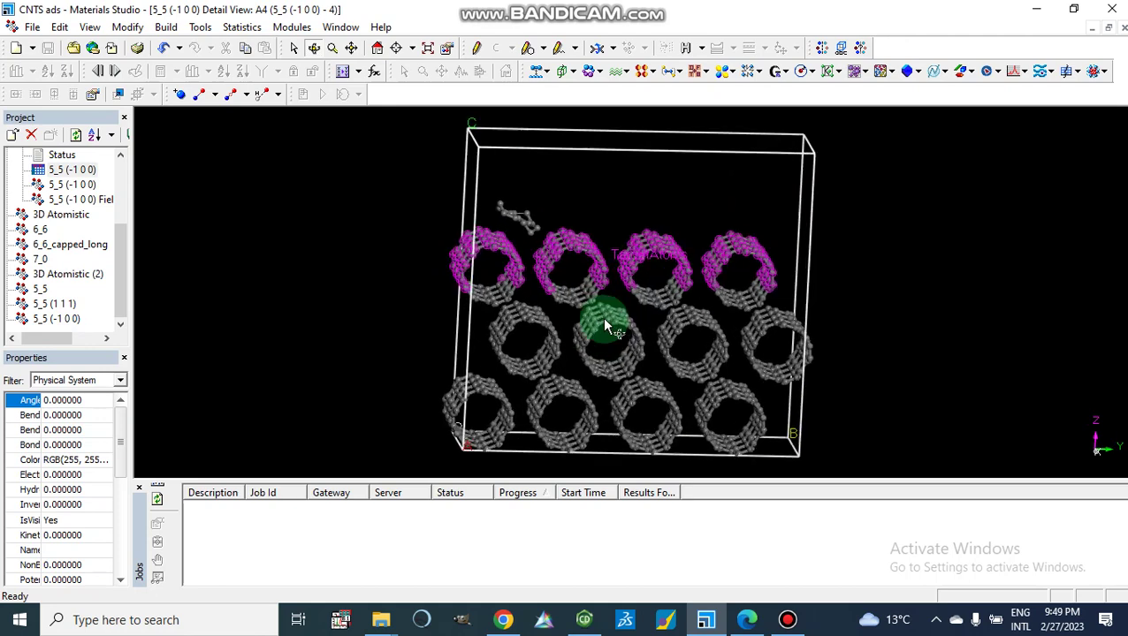
pyautogui.scroll(1, 604, 327)
pyautogui.moveTo(623, 208); pyautogui.dragTo(504, 243)
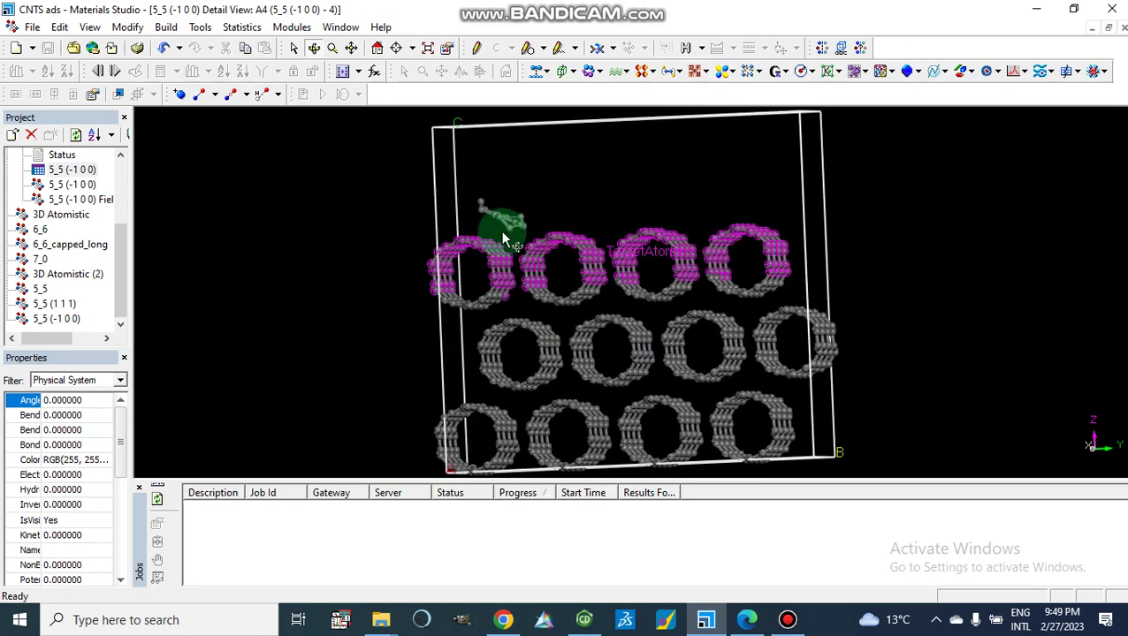
pyautogui.scroll(3, 523, 299)
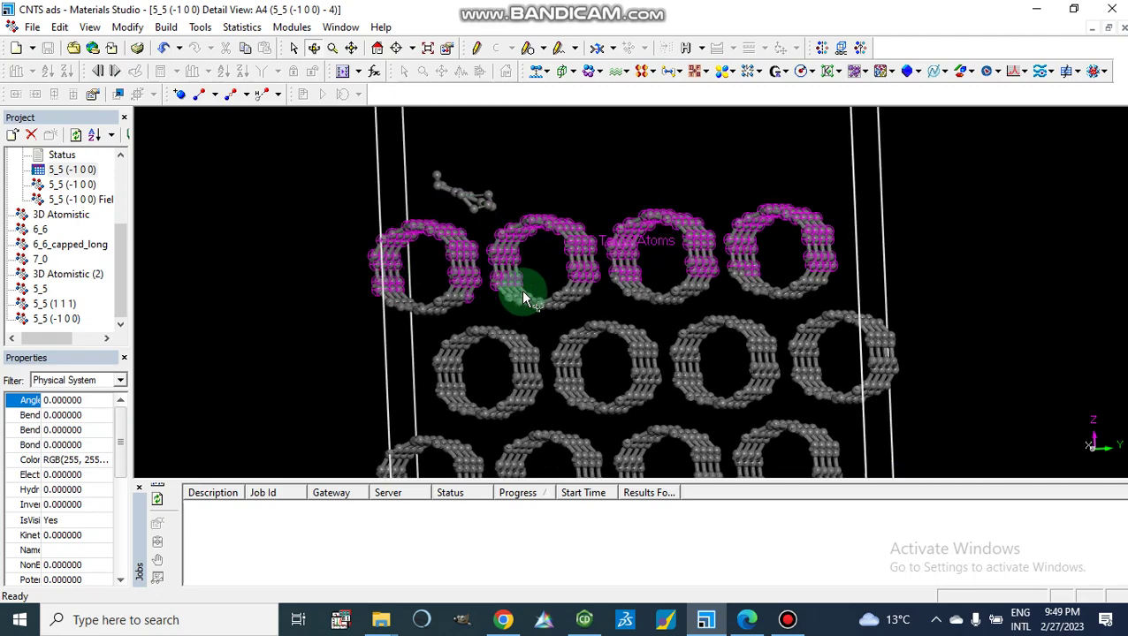
pyautogui.moveTo(503, 198); pyautogui.dragTo(584, 227)
# Reopen the study table, open structure 7 and orient it to view the nanotube rows end-on with the compound above
pyautogui.click(73, 219)
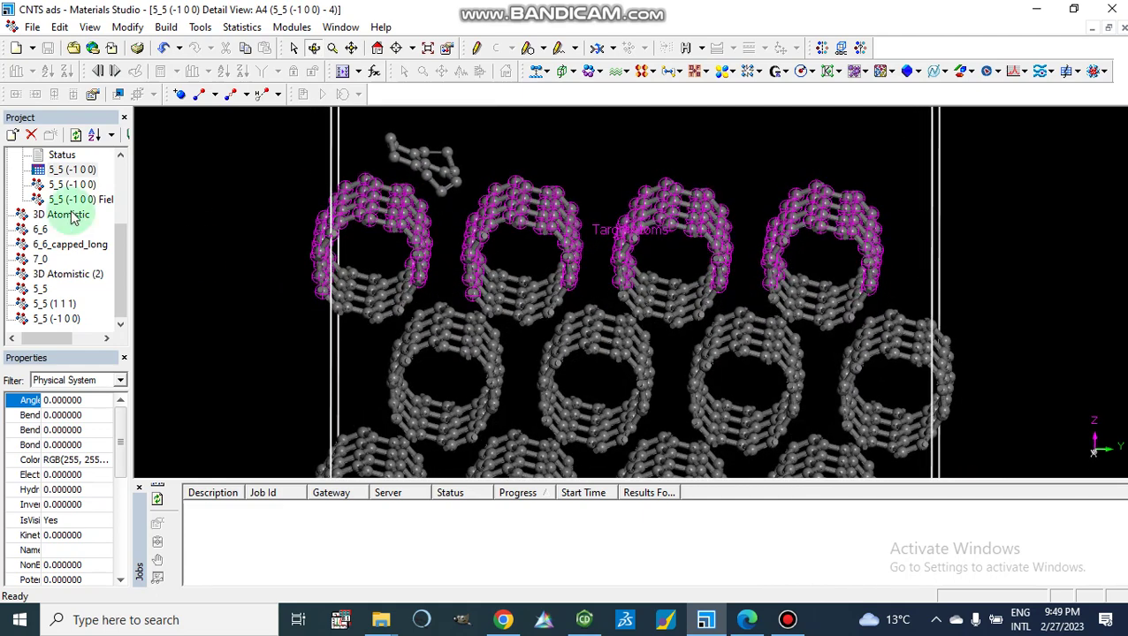
pyautogui.click(38, 172)
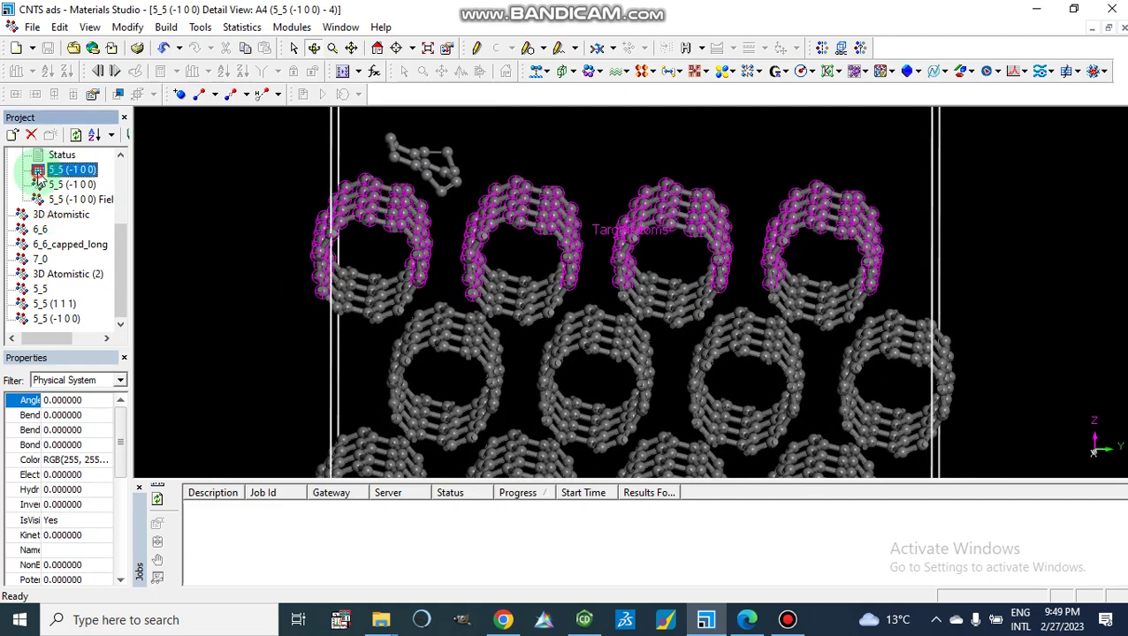
pyautogui.doubleClick(38, 172)
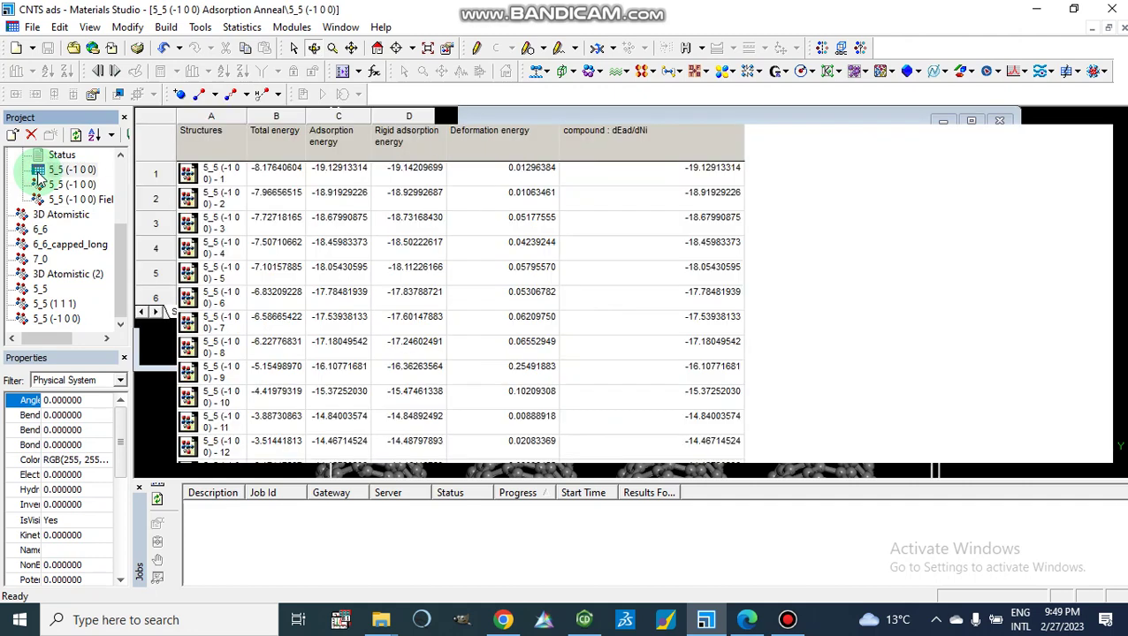
pyautogui.doubleClick(207, 325)
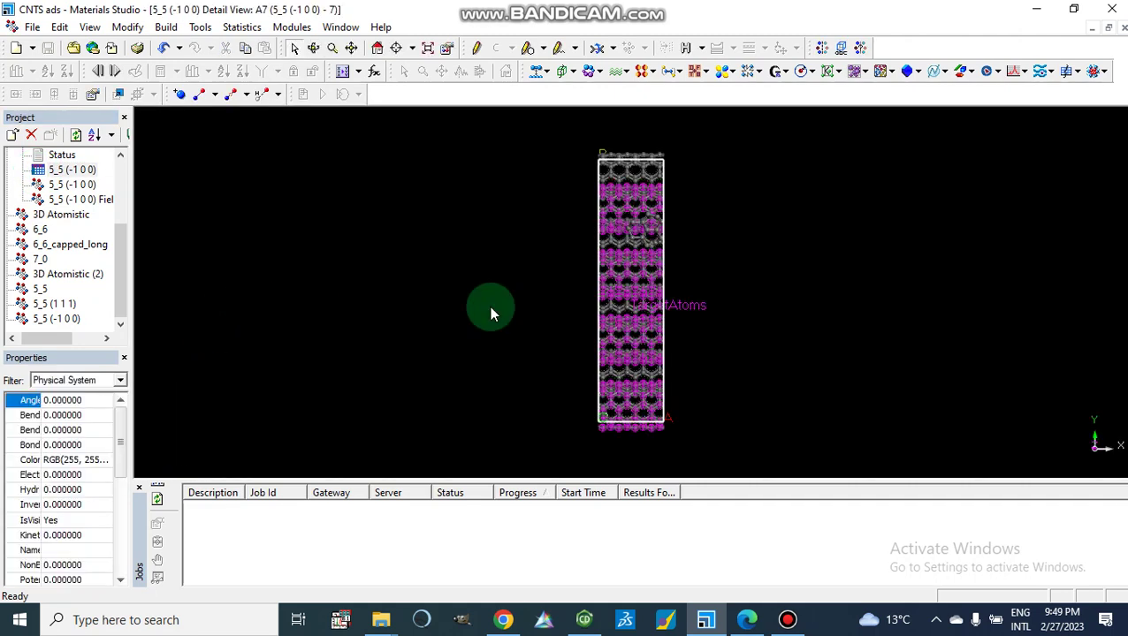
pyautogui.click(314, 50)
pyautogui.moveTo(540, 230); pyautogui.dragTo(493, 221)
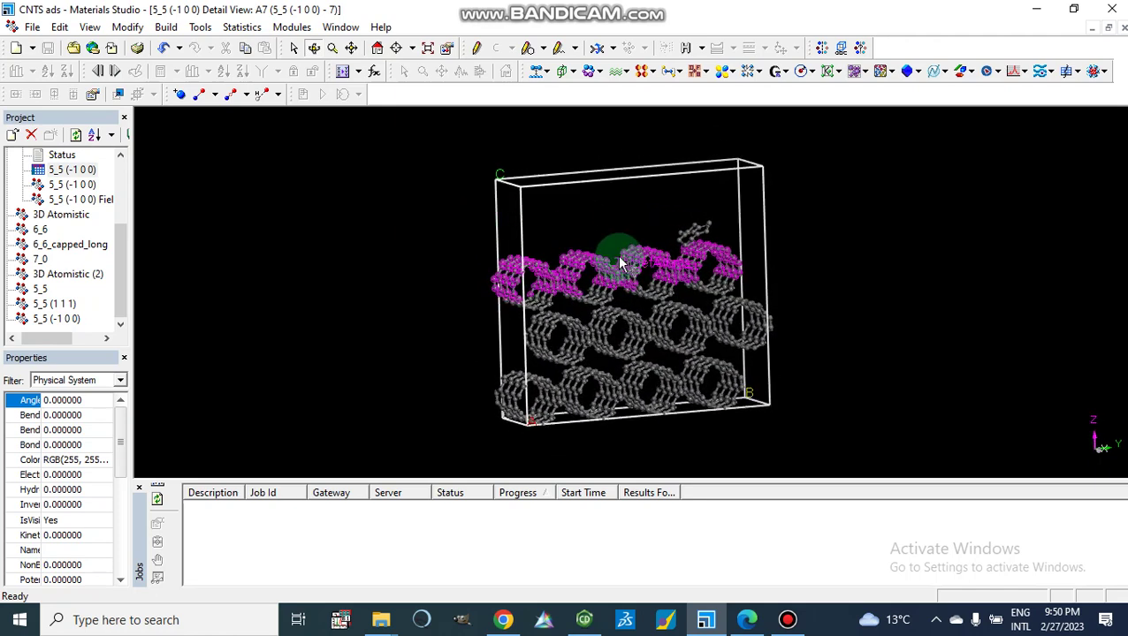
pyautogui.scroll(3, 617, 255)
pyautogui.moveTo(619, 223); pyautogui.dragTo(591, 189)
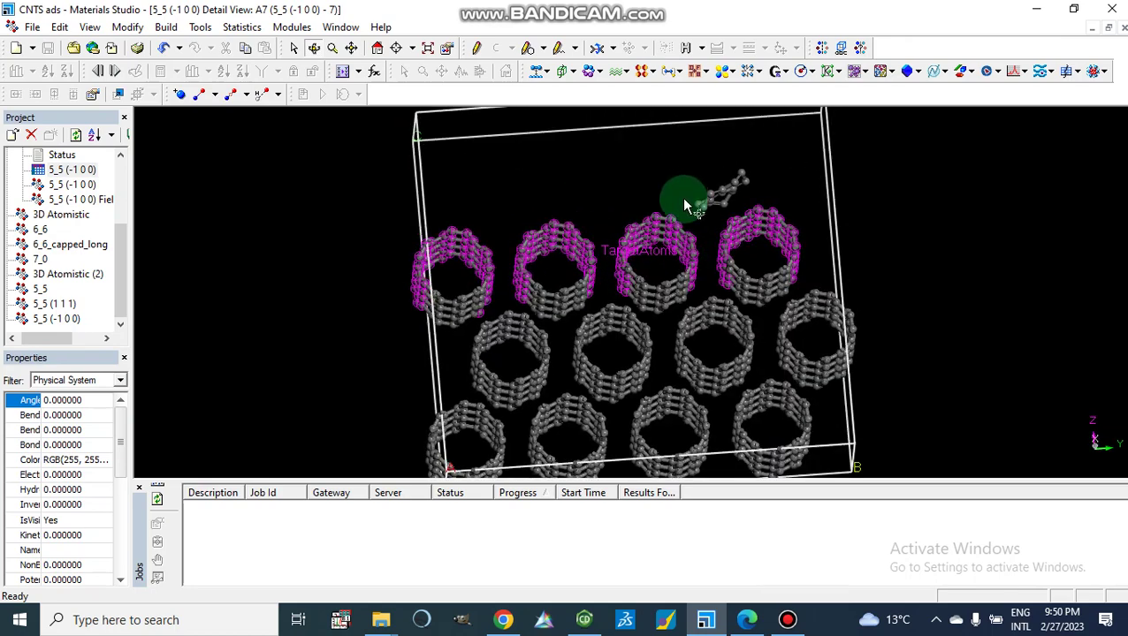
pyautogui.moveTo(640, 222)
pyautogui.mouseDown()
pyautogui.moveTo(616, 247)
pyautogui.moveTo(718, 222)
pyautogui.moveTo(771, 168)
pyautogui.mouseUp()
pyautogui.moveTo(359, 332); pyautogui.dragTo(340, 307, button='right')
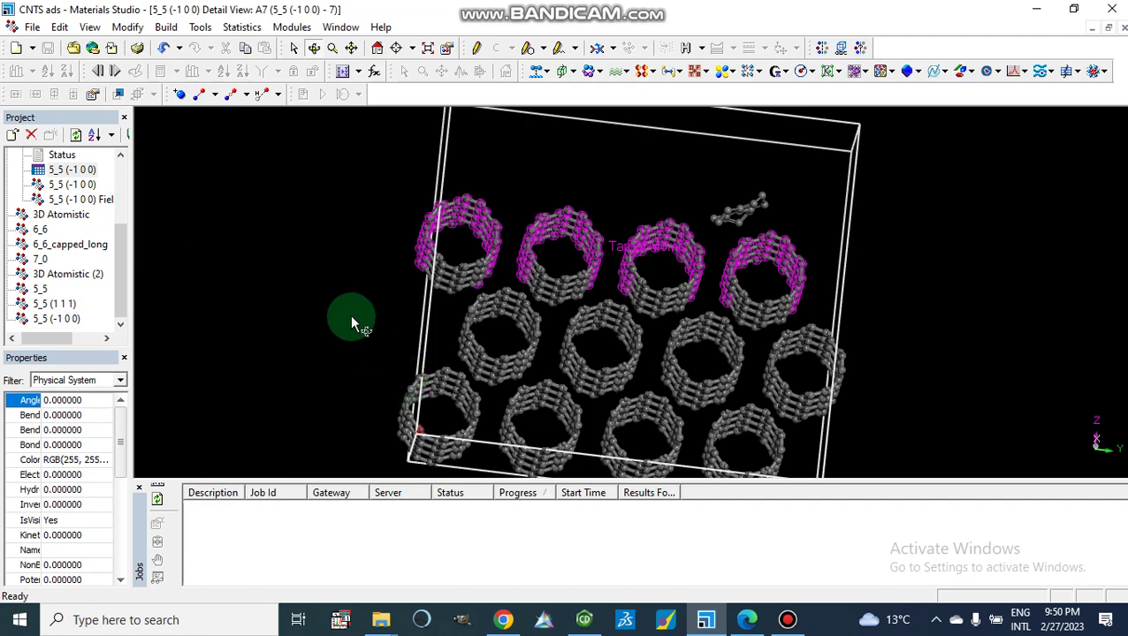
pyautogui.moveTo(372, 322); pyautogui.dragTo(395, 336, button='right')
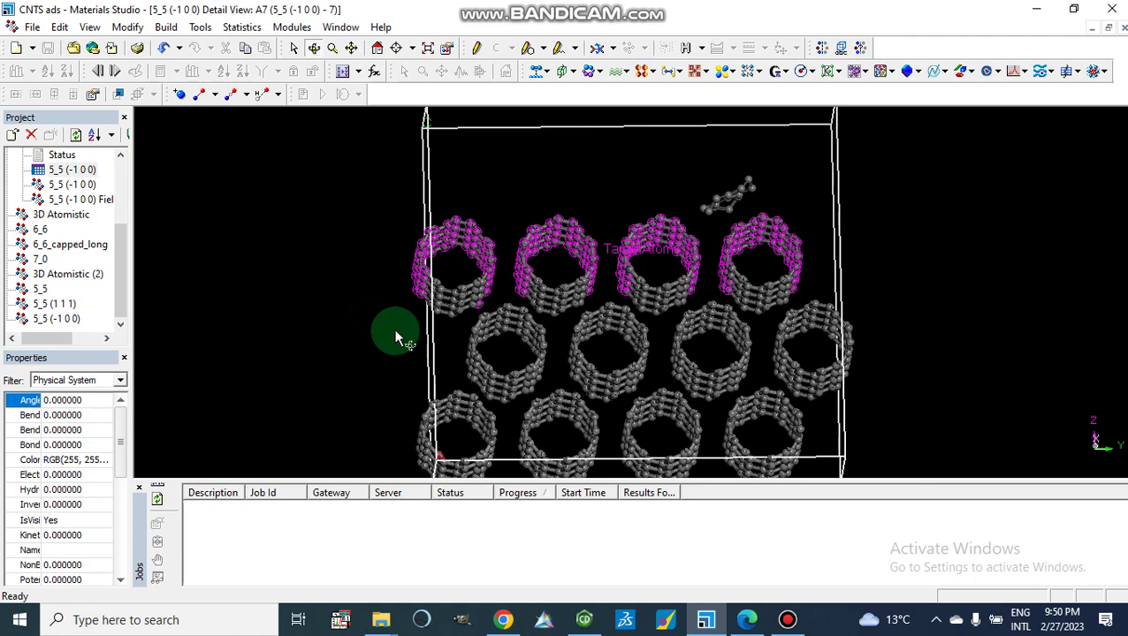
# Select the atoms of the lower nanotube rows in structure 7 and set their display style to None
pyautogui.click(293, 48)
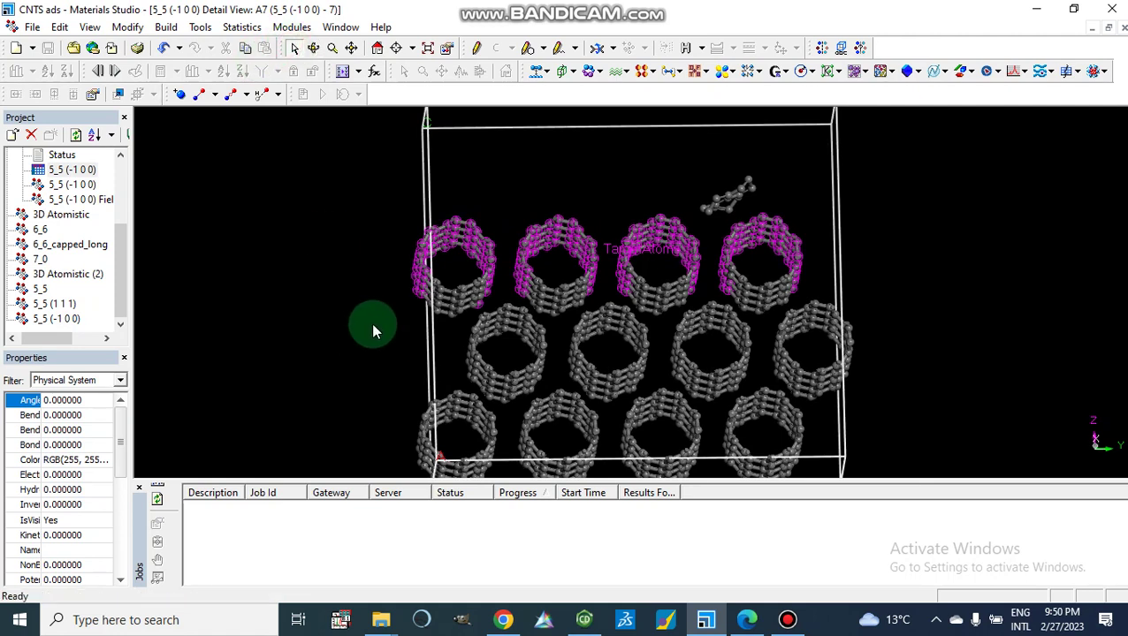
pyautogui.moveTo(384, 320); pyautogui.dragTo(932, 533)
pyautogui.doubleClick(515, 363)
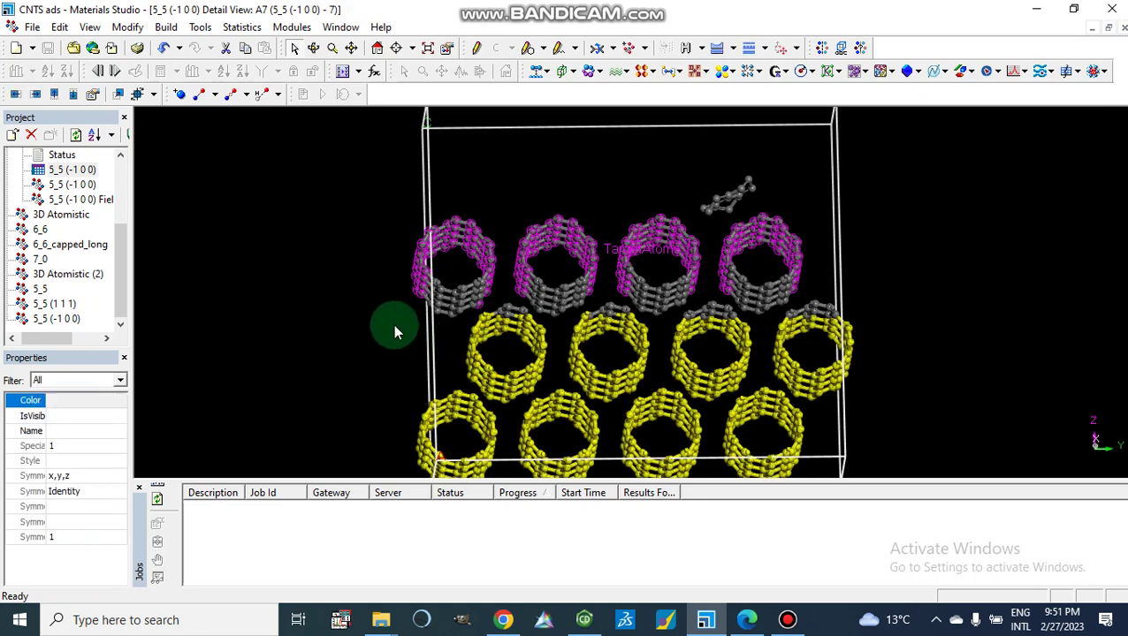
pyautogui.rightClick(301, 305)
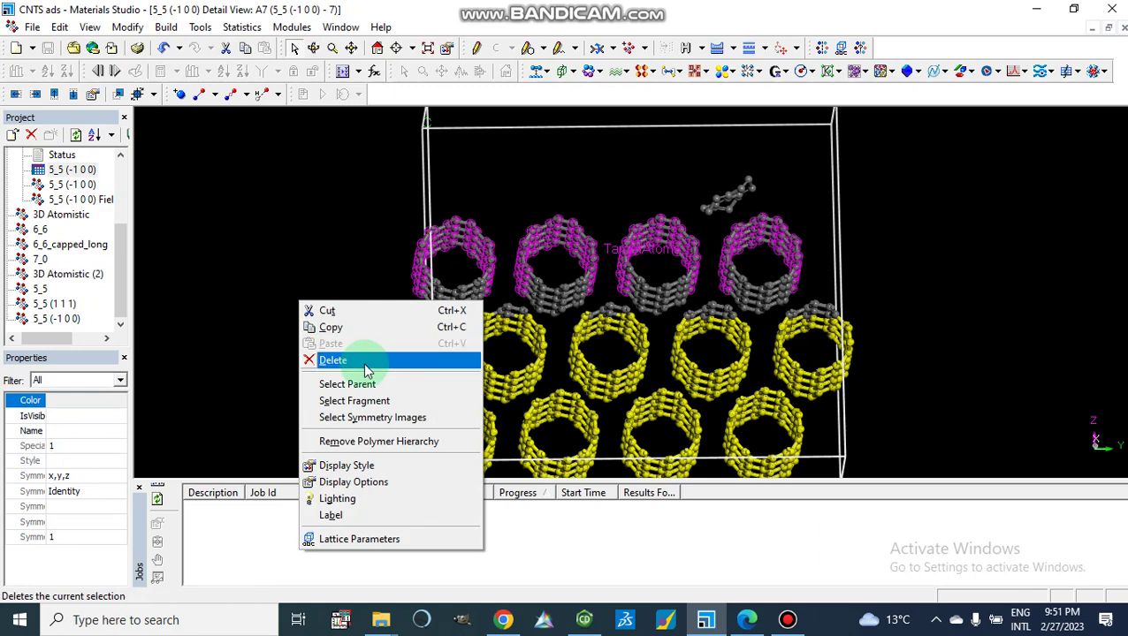
pyautogui.click(352, 466)
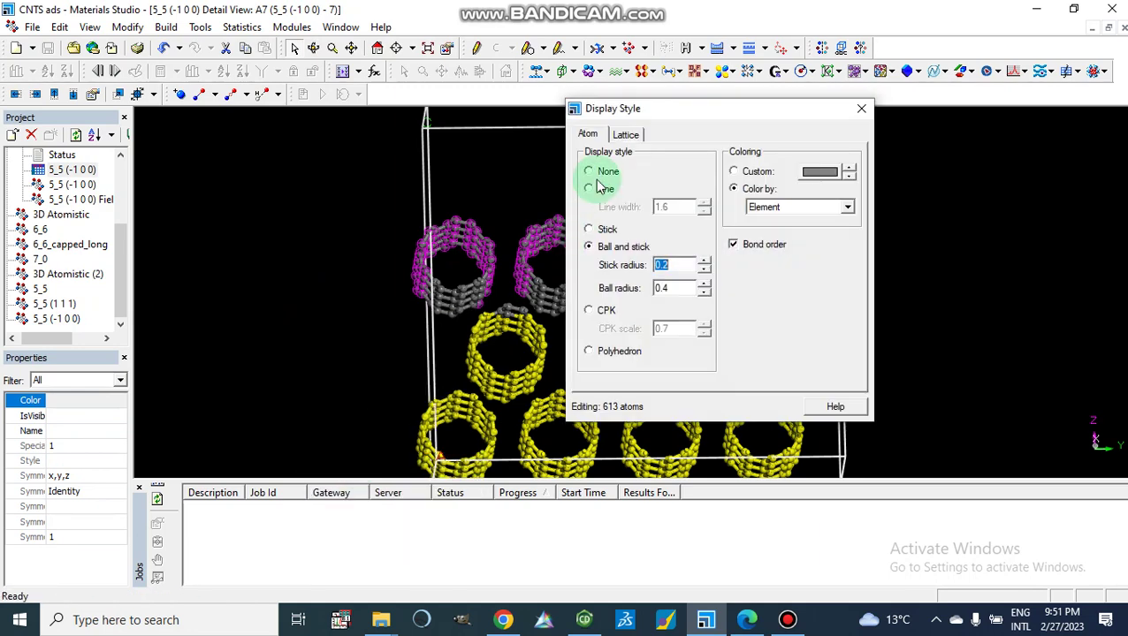
pyautogui.click(589, 172)
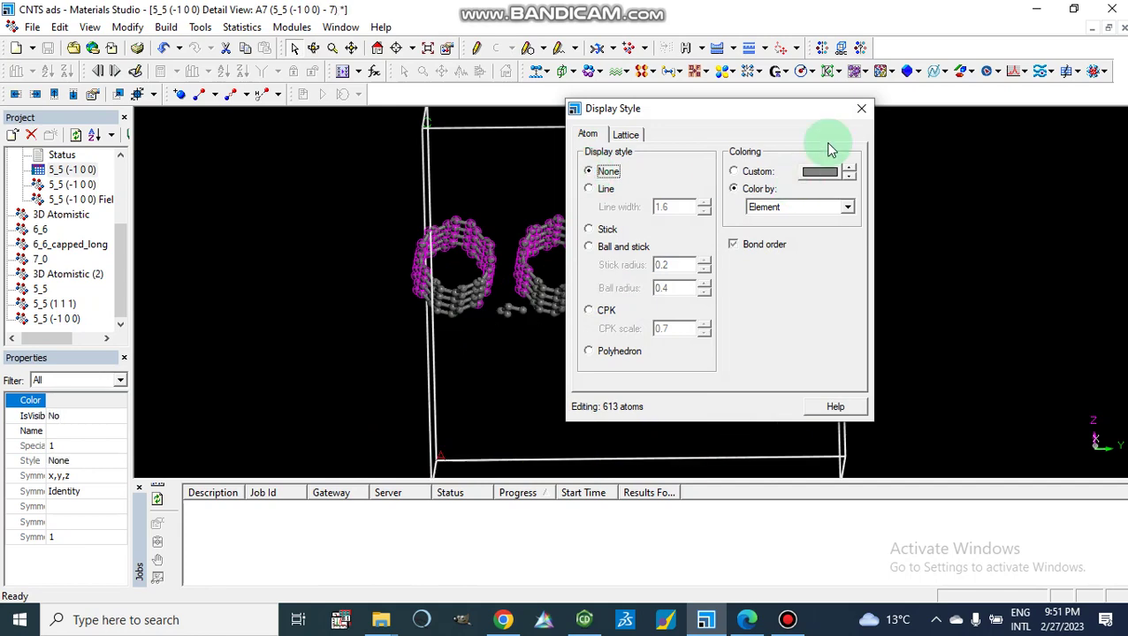
pyautogui.click(861, 108)
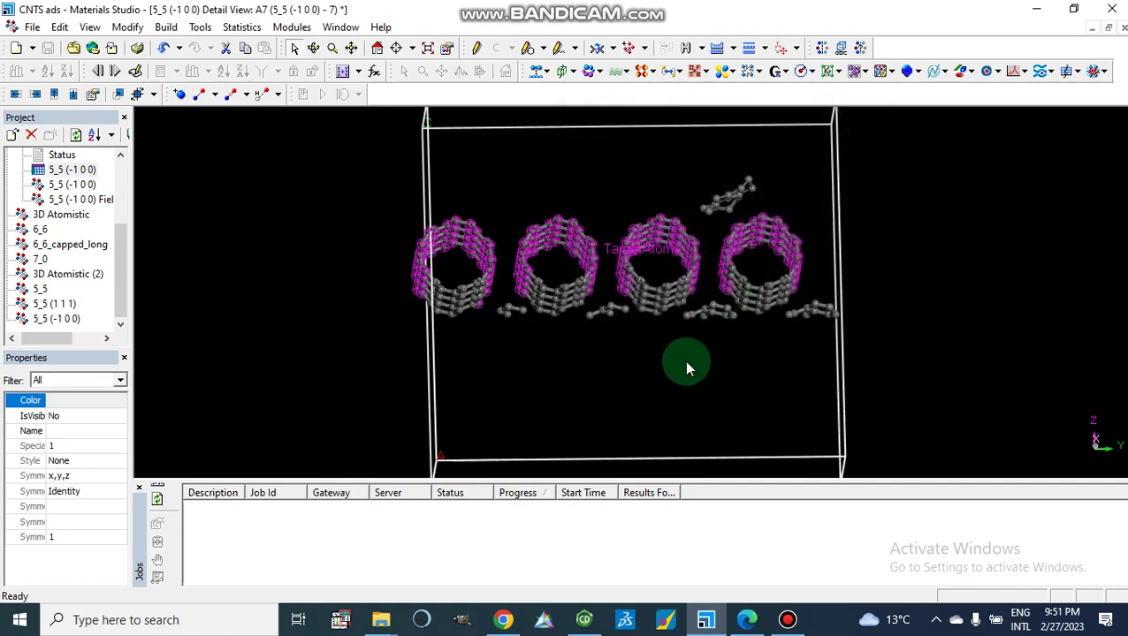
# Delete the leftover visible atoms below the gap between the first and second nanotubes
pyautogui.click(491, 302)
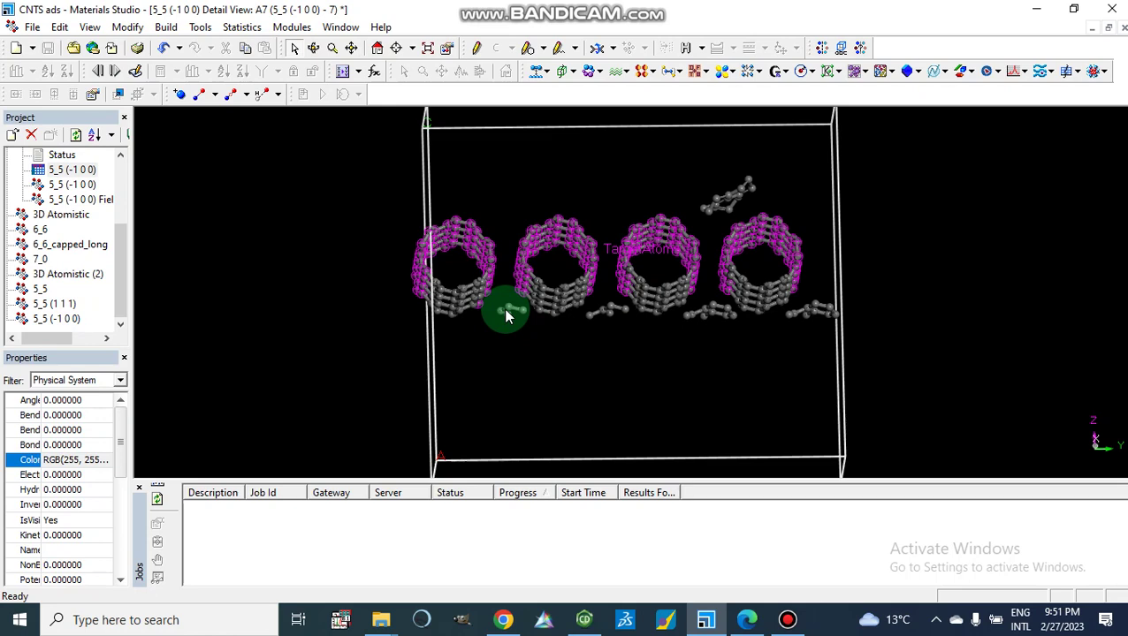
pyautogui.click(506, 315)
pyautogui.rightClick(507, 315)
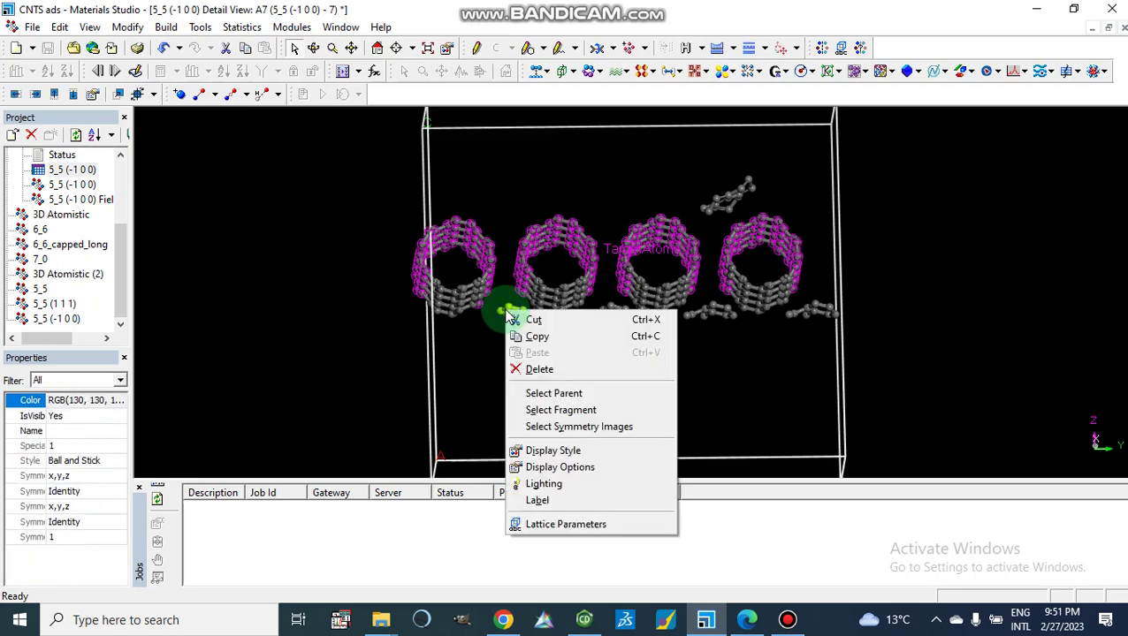
pyautogui.click(539, 371)
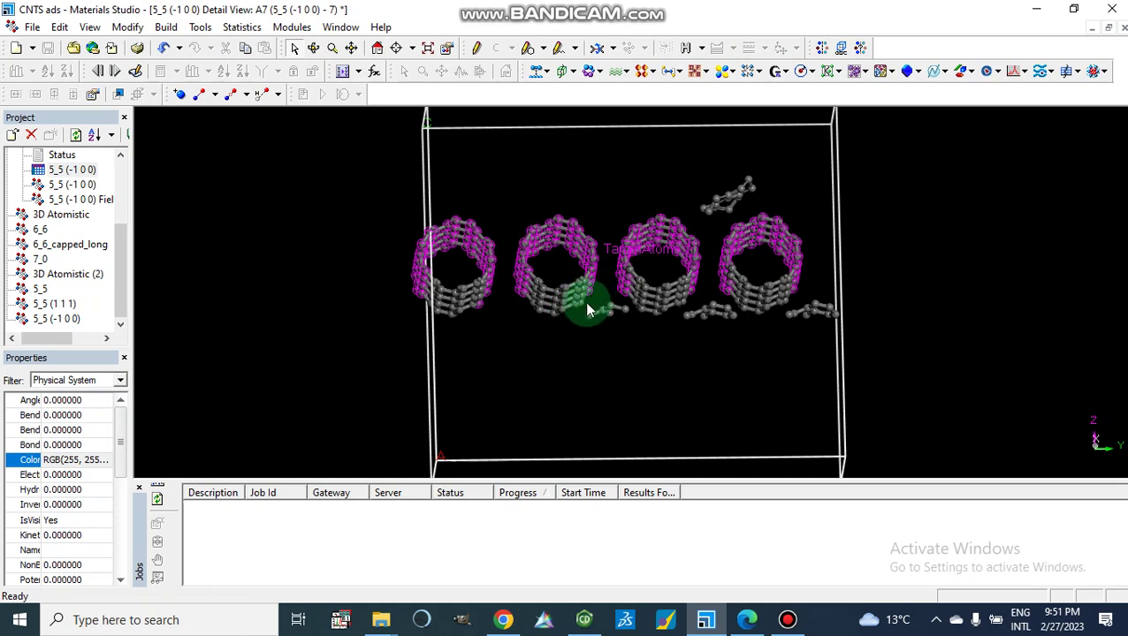
# Select the three remaining leftover atom fragments beneath the nanotube row and delete them together
pyautogui.moveTo(588, 310); pyautogui.dragTo(628, 334)
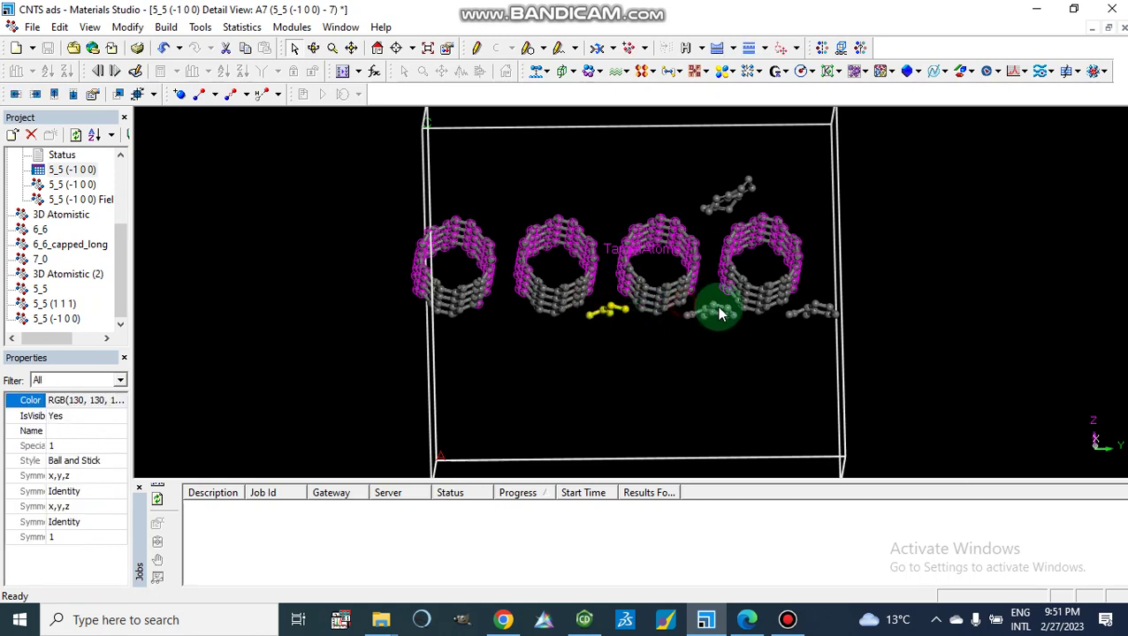
pyautogui.moveTo(744, 331); pyautogui.dragTo(835, 329)
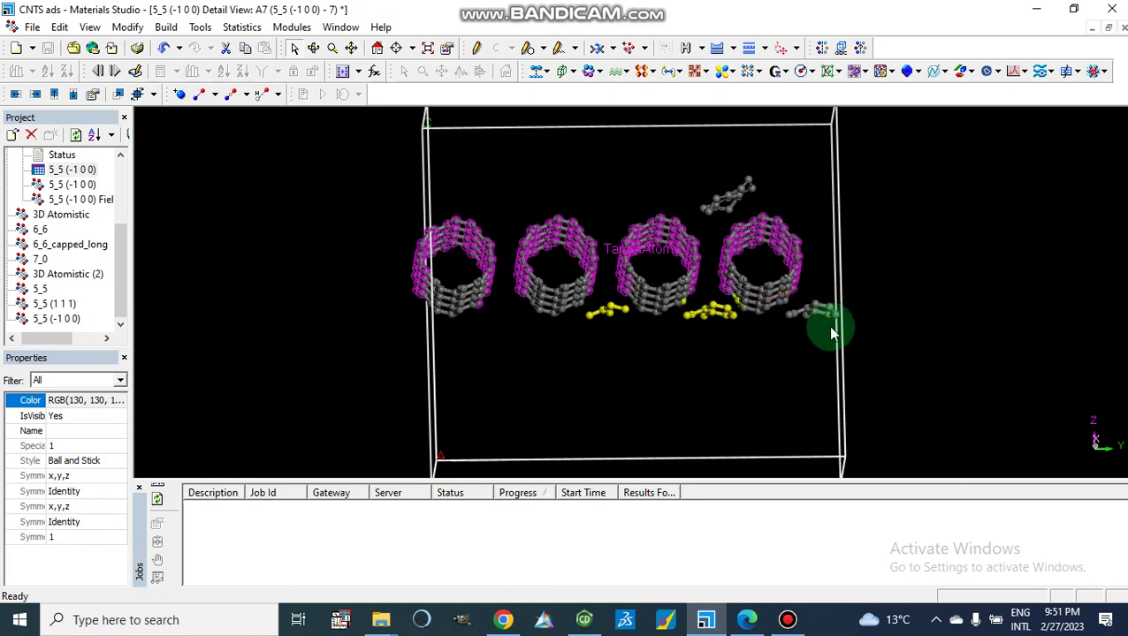
pyautogui.rightClick(707, 316)
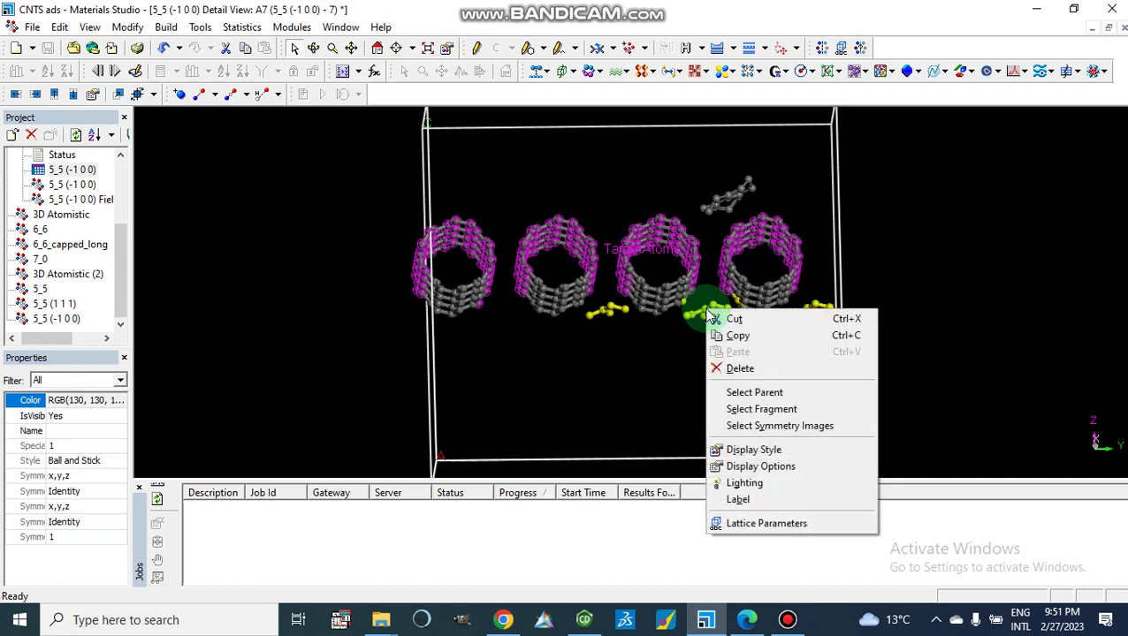
pyautogui.click(740, 369)
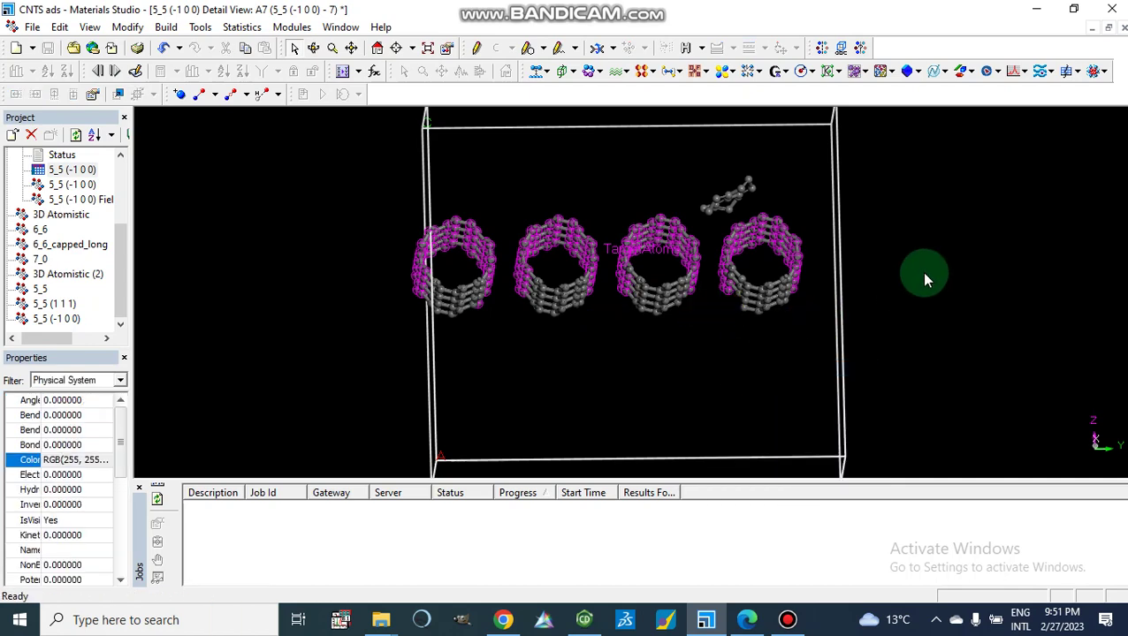
# Hide the unit cell box around structure 7 by setting its lattice display to None
pyautogui.rightClick(324, 291)
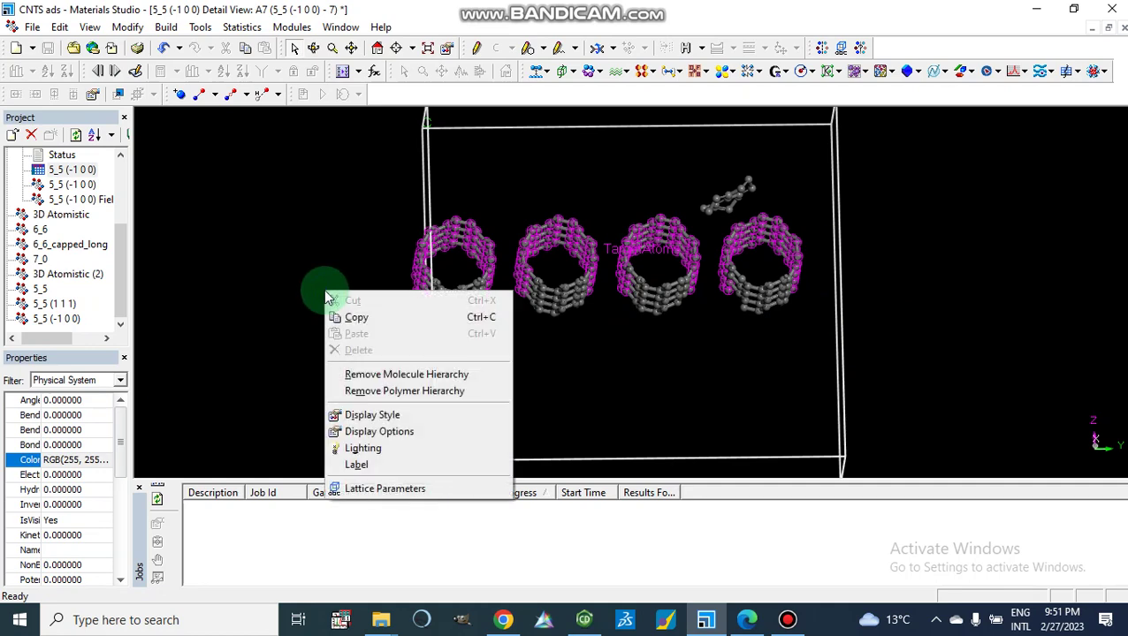
pyautogui.click(383, 411)
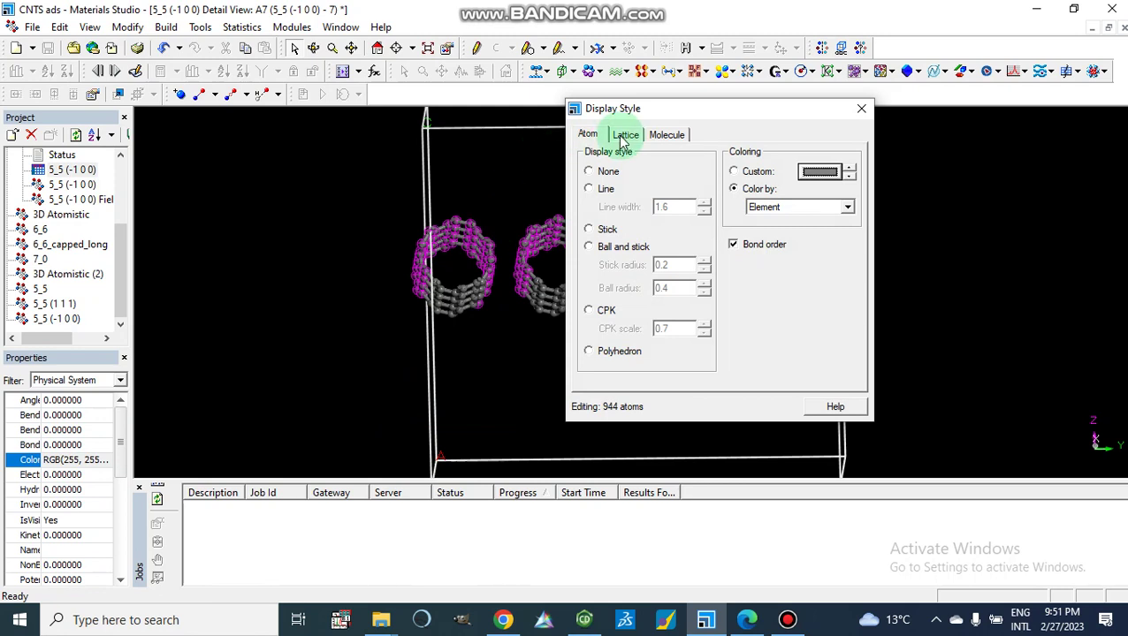
pyautogui.click(624, 139)
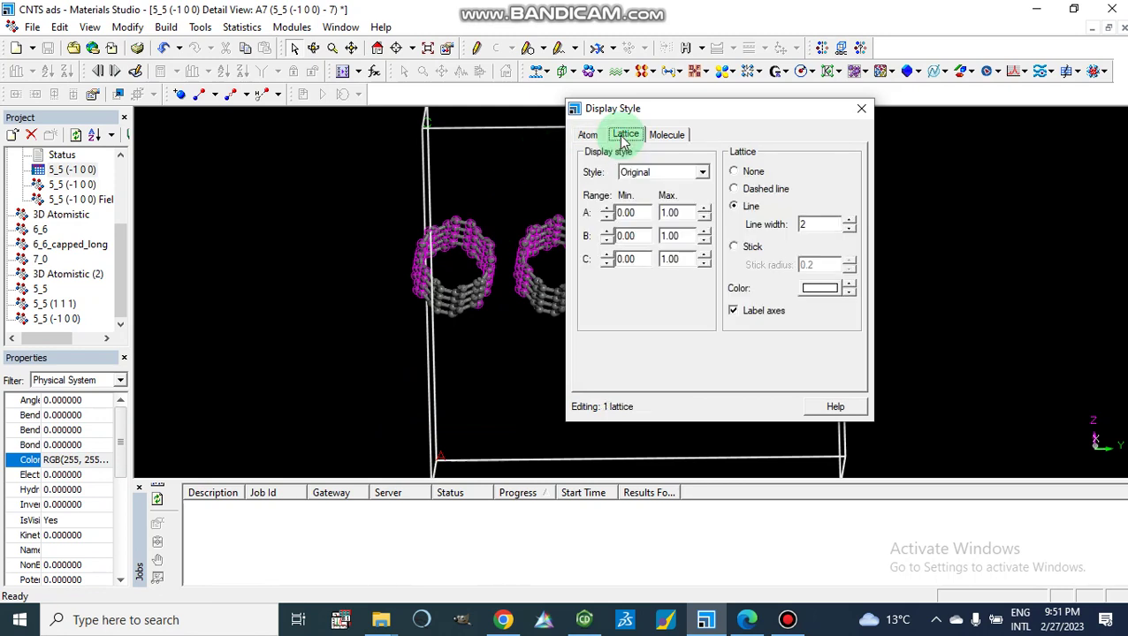
pyautogui.click(734, 173)
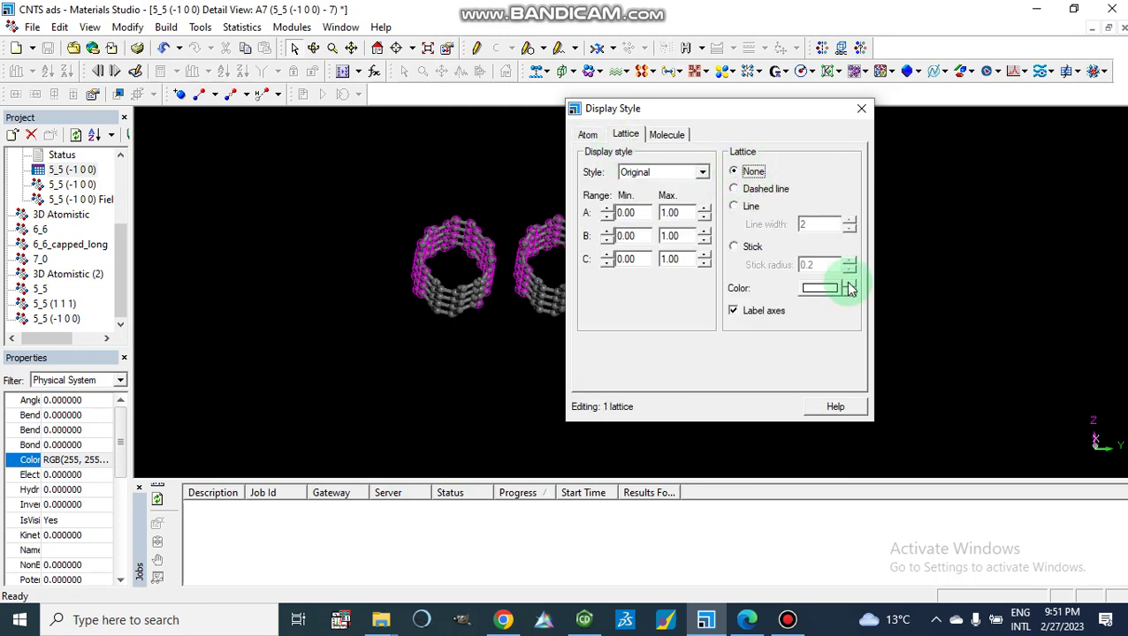
pyautogui.click(857, 113)
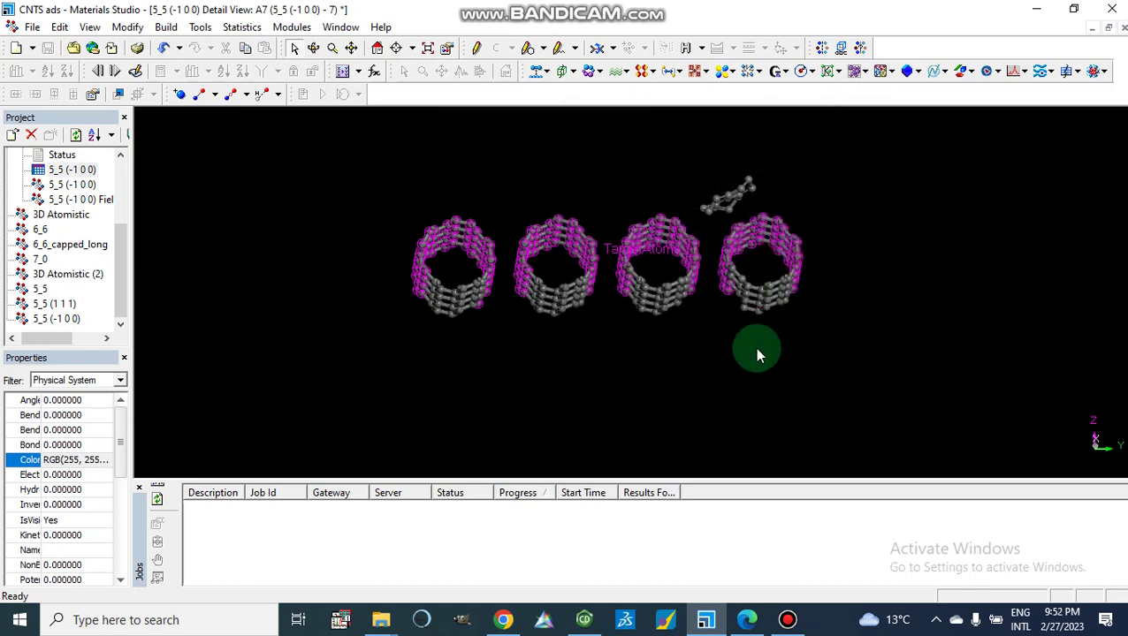
# Set the display style of all atoms in structure 7 to CPK
pyautogui.click(313, 48)
pyautogui.moveTo(662, 352); pyautogui.dragTo(555, 366)
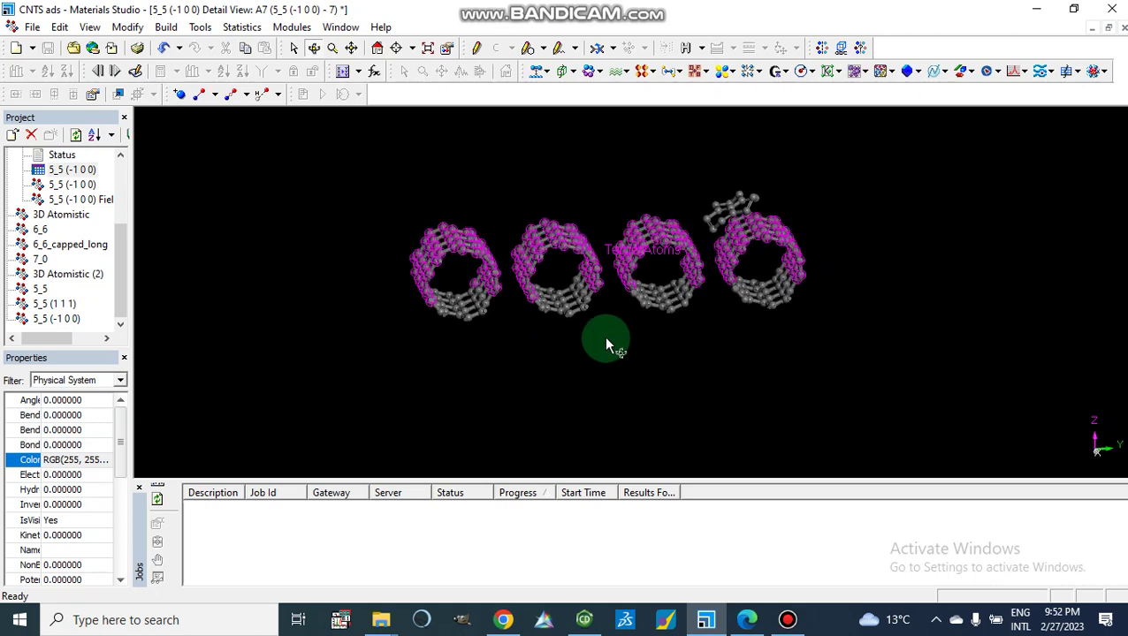
pyautogui.moveTo(657, 337); pyautogui.dragTo(650, 330)
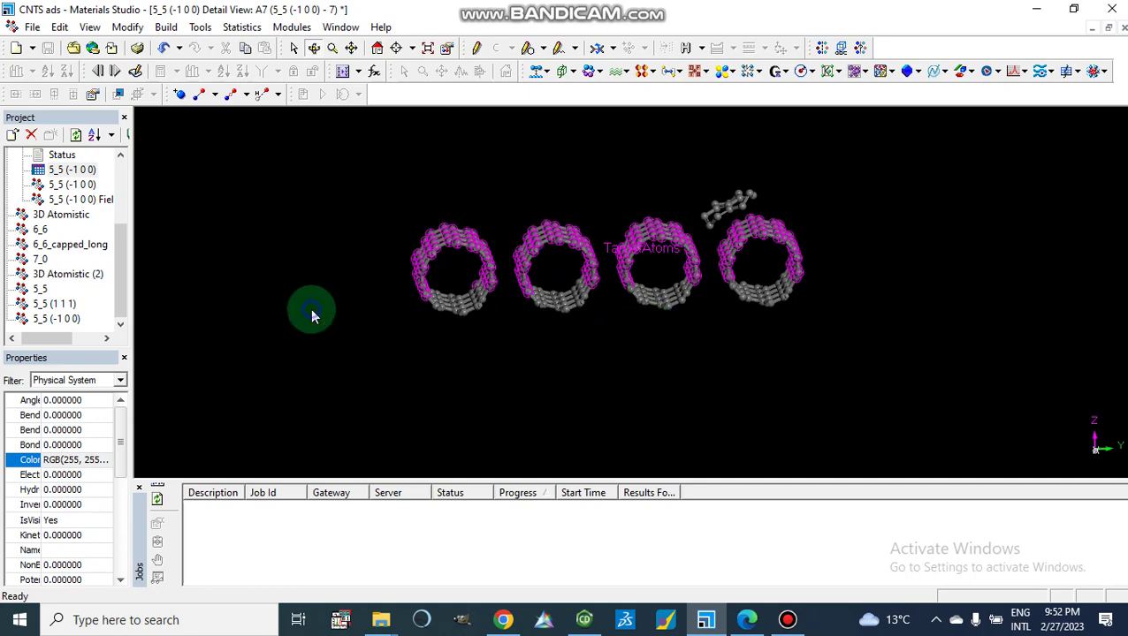
pyautogui.rightClick(311, 310)
pyautogui.click(379, 435)
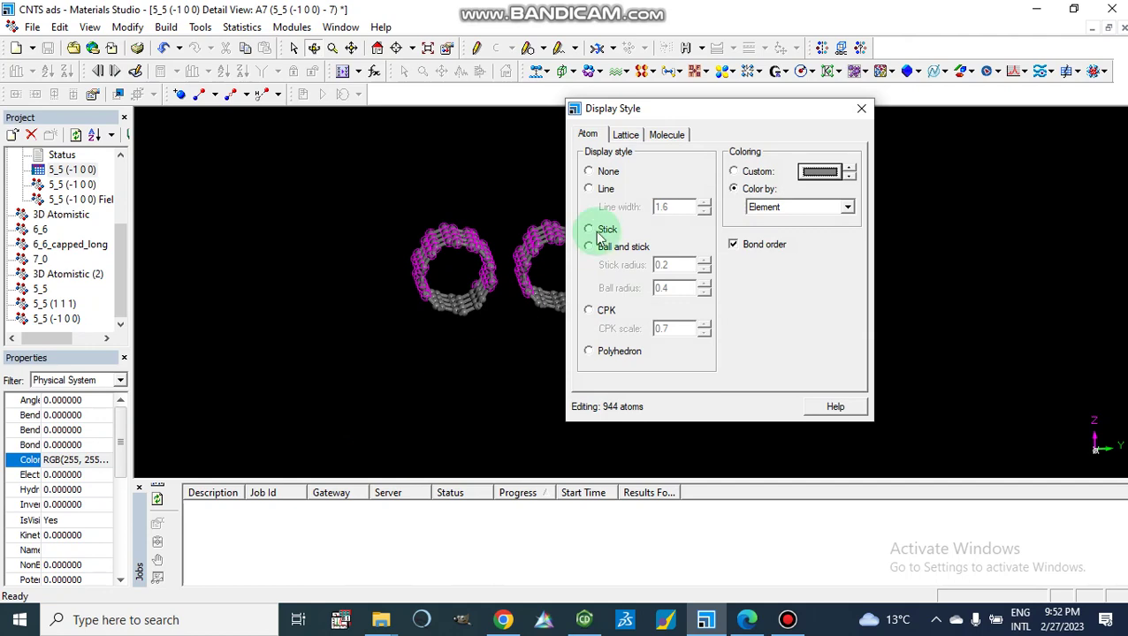
pyautogui.click(587, 307)
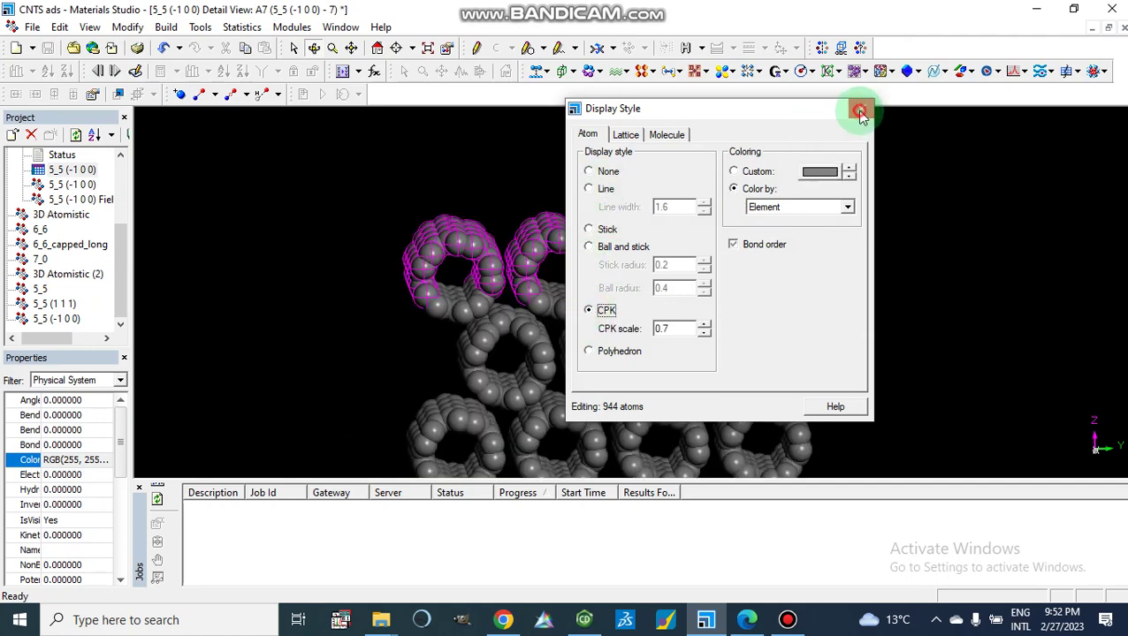
pyautogui.click(861, 108)
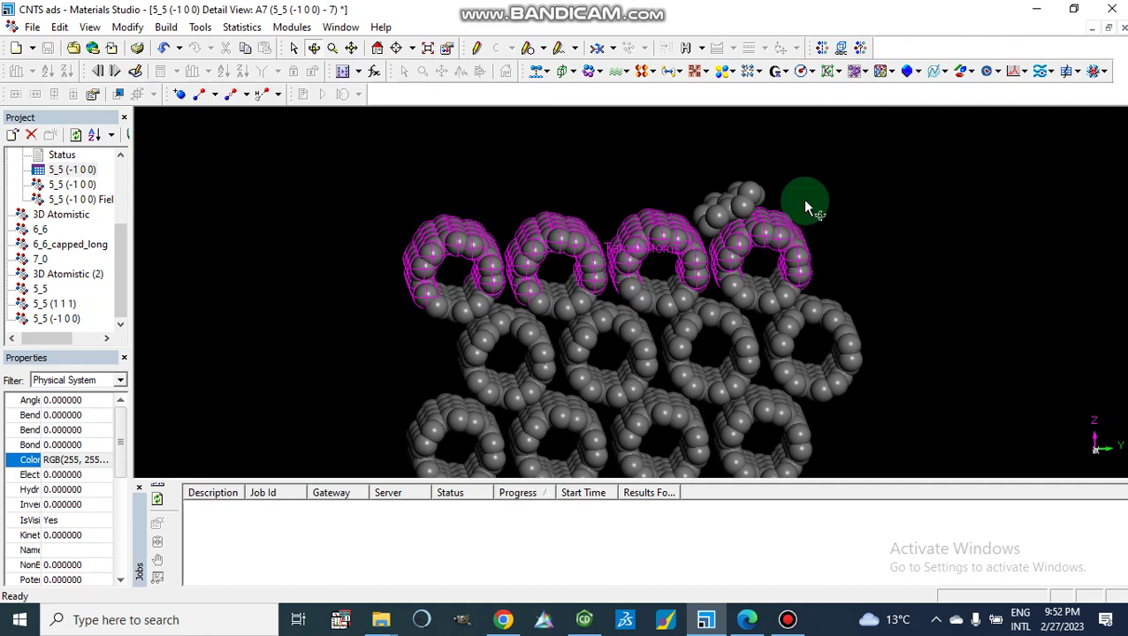
# Select the whole compound above the nanotubes and display it as Ball and stick with a ball radius of 0.6
pyautogui.moveTo(806, 205)
pyautogui.mouseDown(button='right')
pyautogui.moveTo(803, 221)
pyautogui.moveTo(800, 206)
pyautogui.mouseUp(button='right')
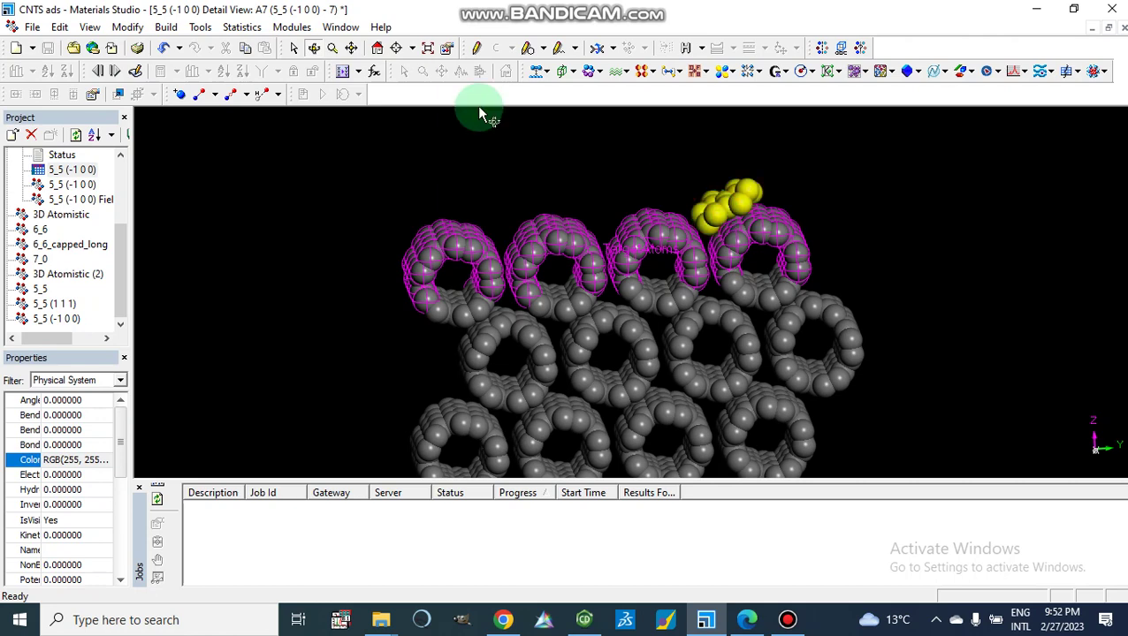
pyautogui.click(653, 175)
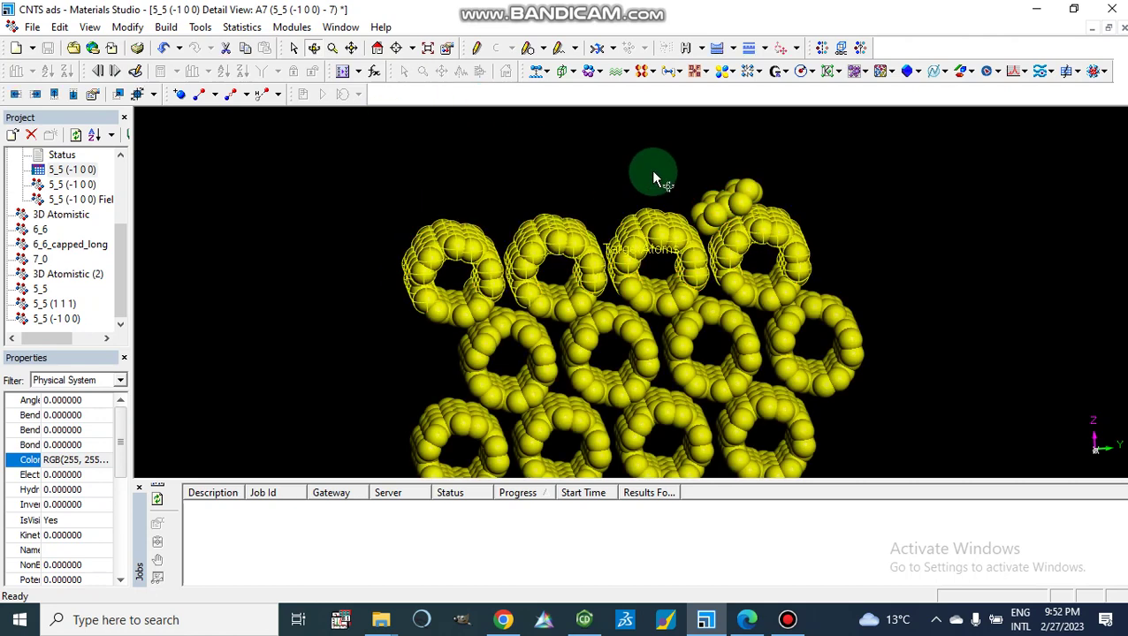
pyautogui.click(881, 208)
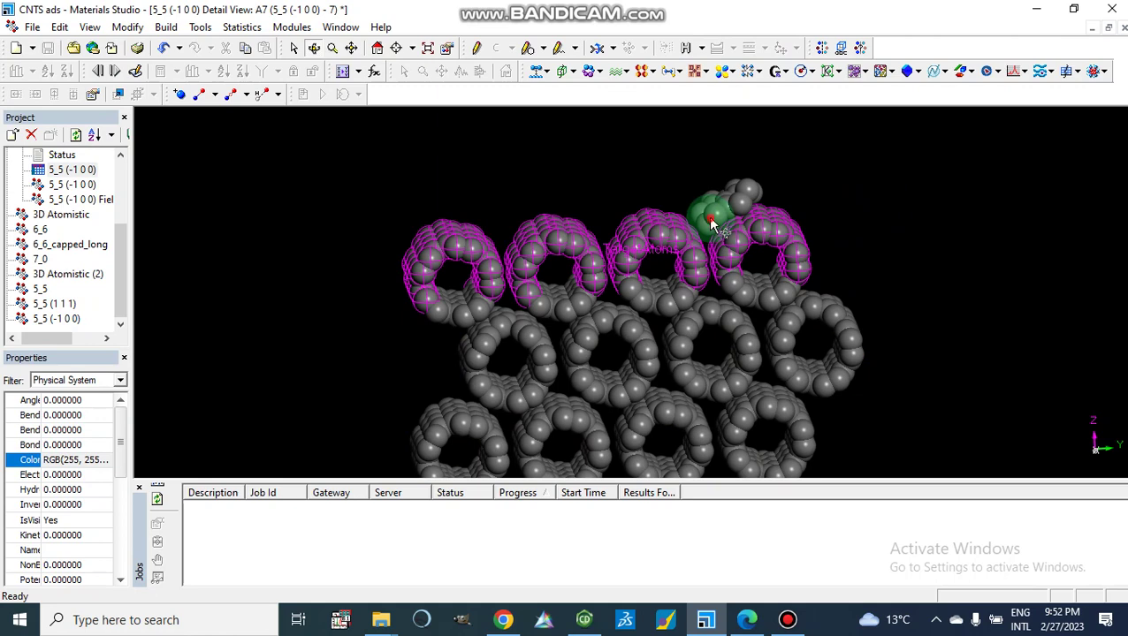
pyautogui.doubleClick(710, 218)
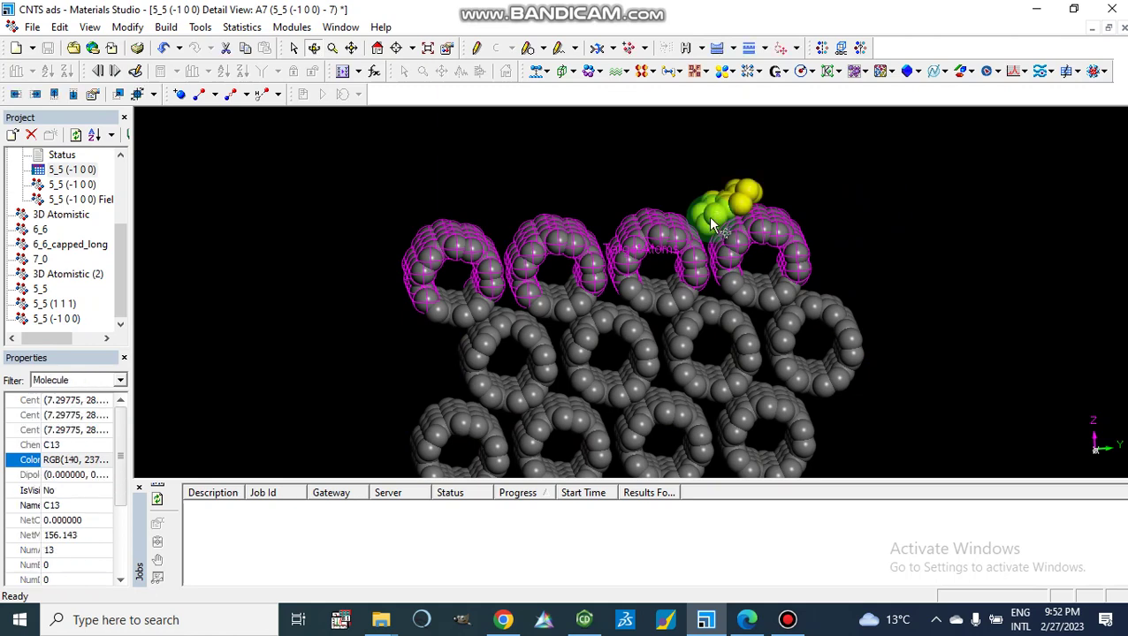
pyautogui.rightClick(617, 186)
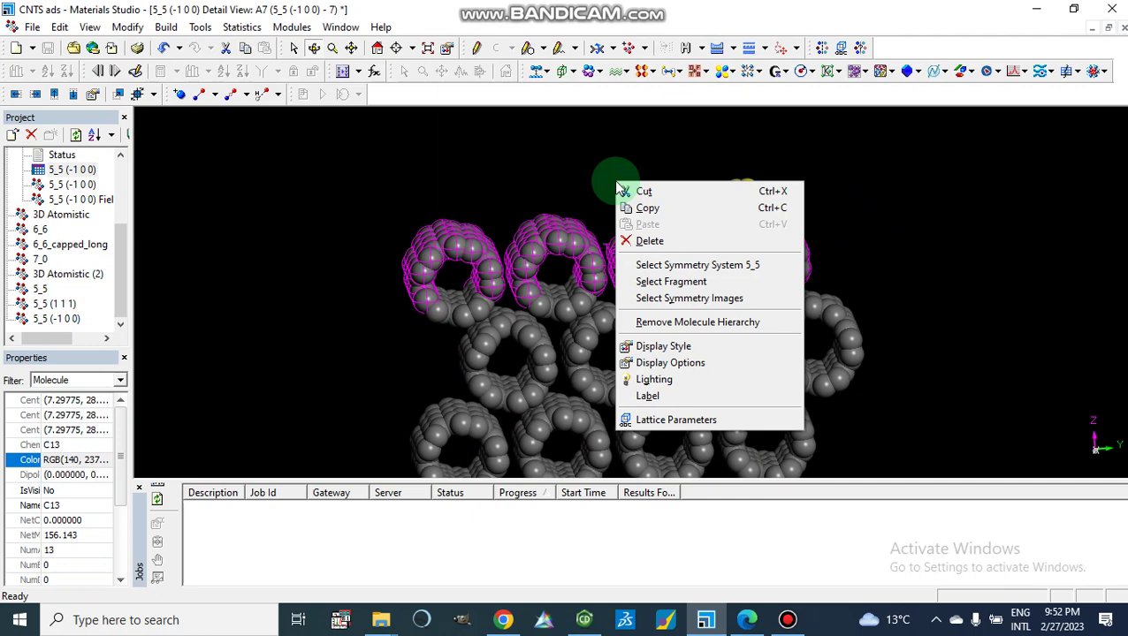
pyautogui.click(647, 349)
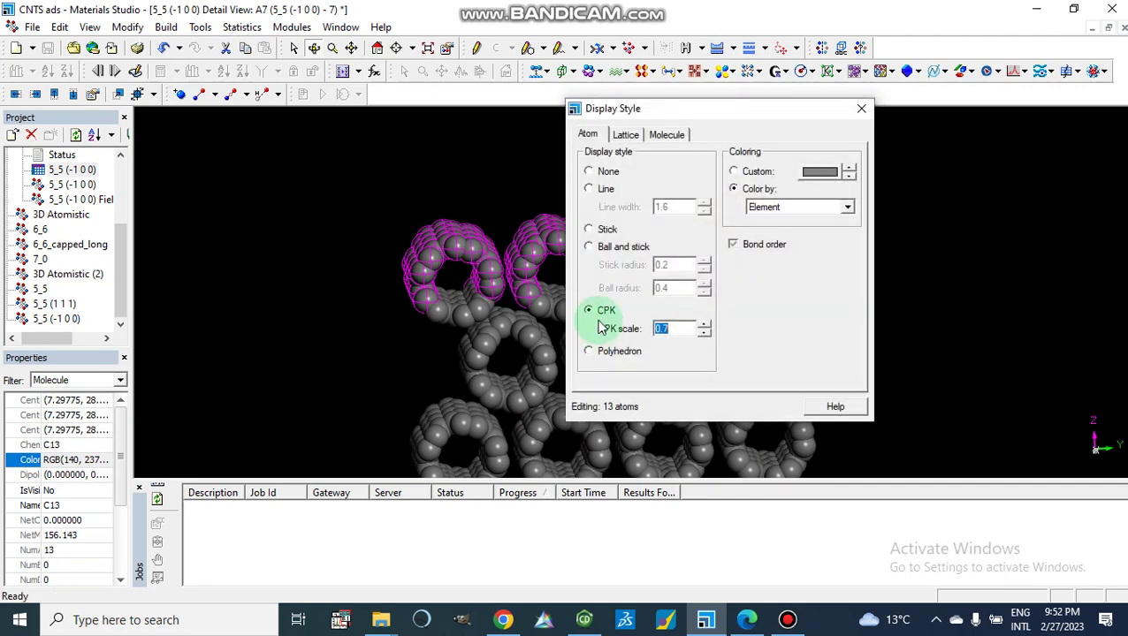
pyautogui.click(590, 249)
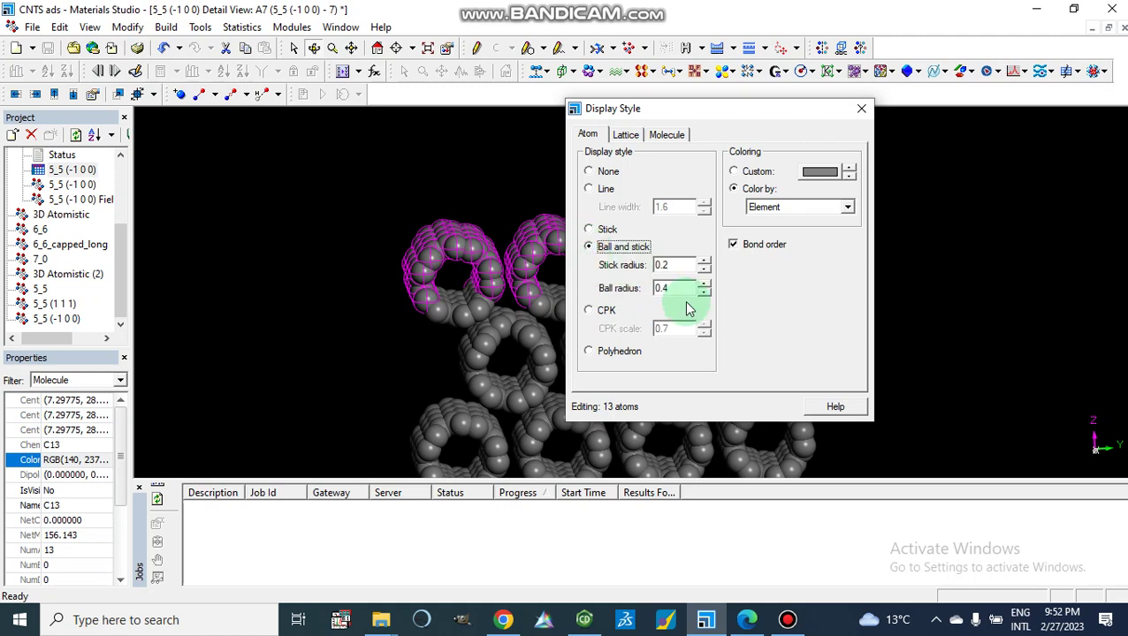
pyautogui.click(677, 289)
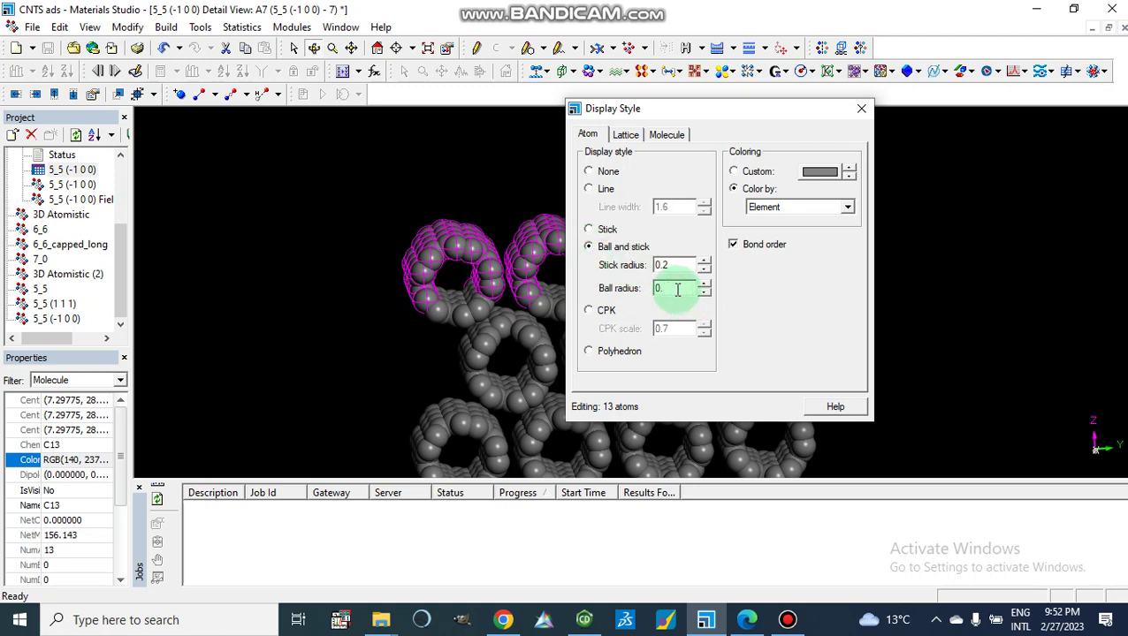
pyautogui.write('6')
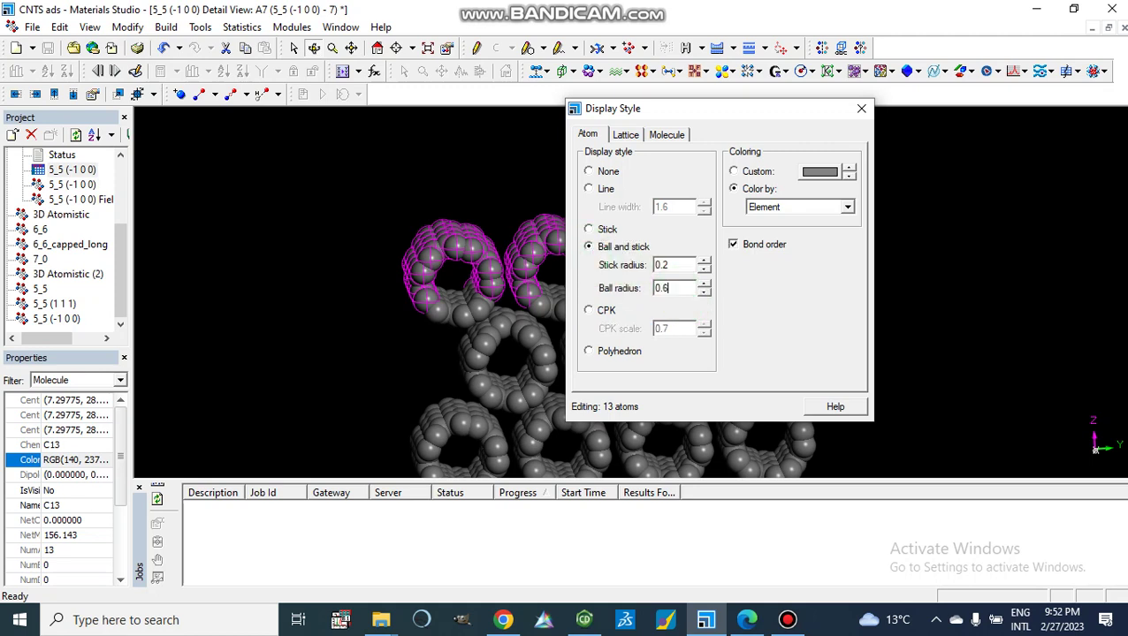
# Give the selected compound a custom cyan color and clear the selection
pyautogui.click(734, 172)
pyautogui.click(818, 173)
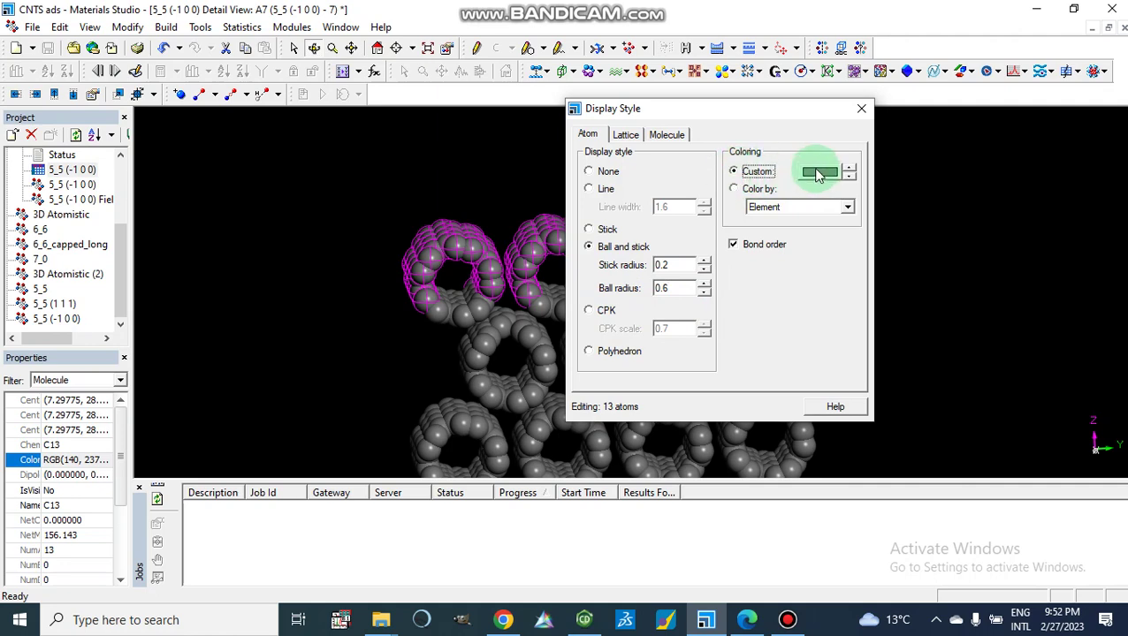
pyautogui.click(583, 298)
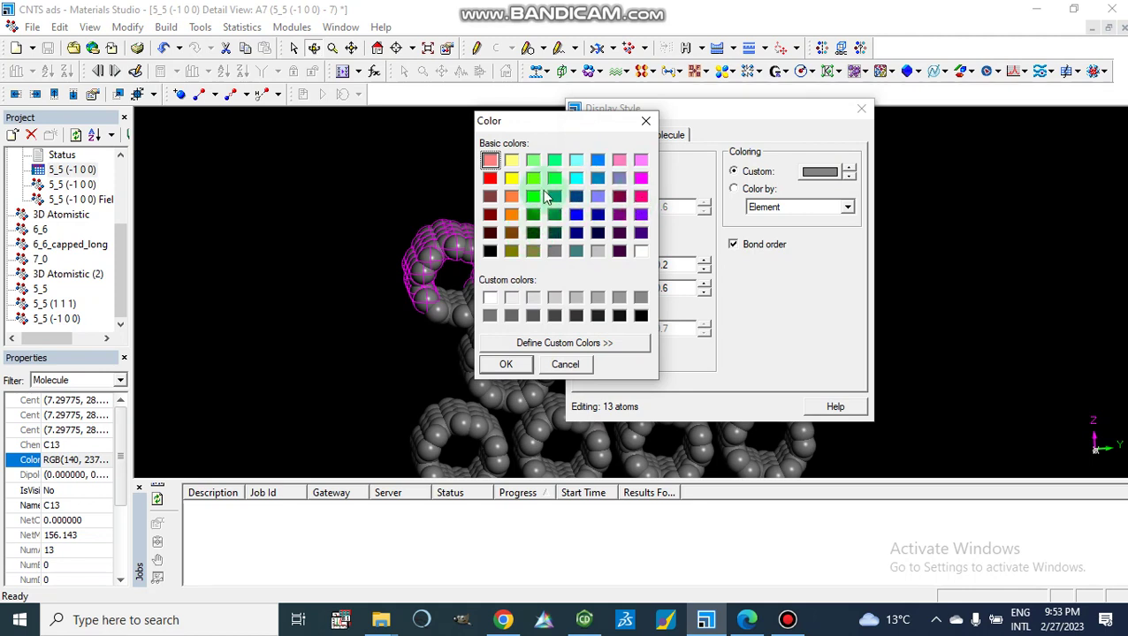
pyautogui.click(576, 180)
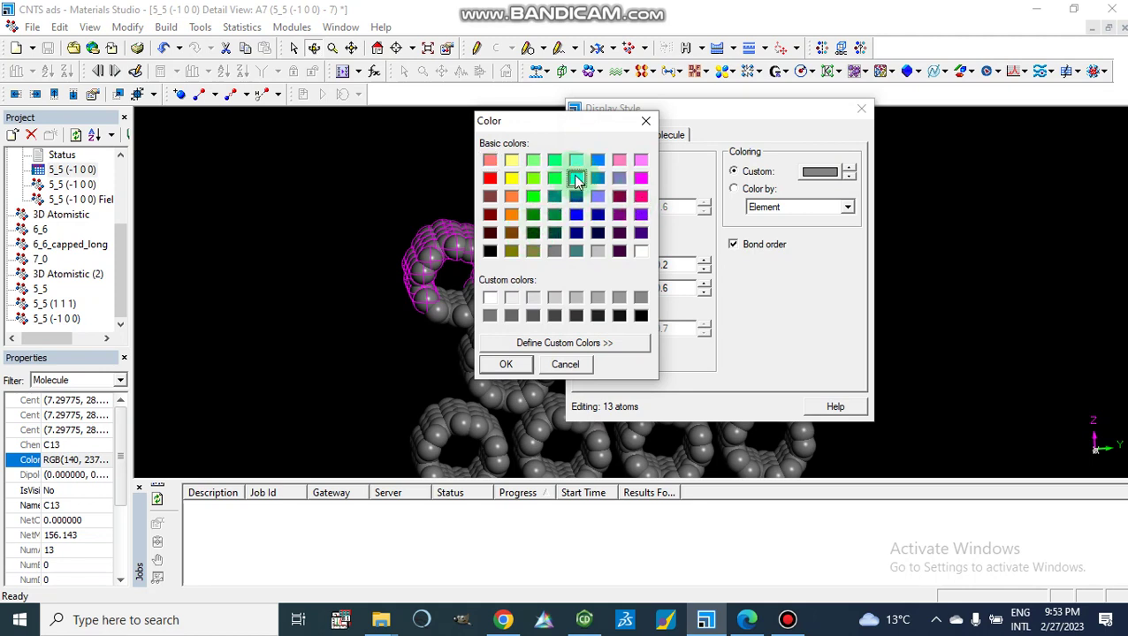
pyautogui.click(506, 365)
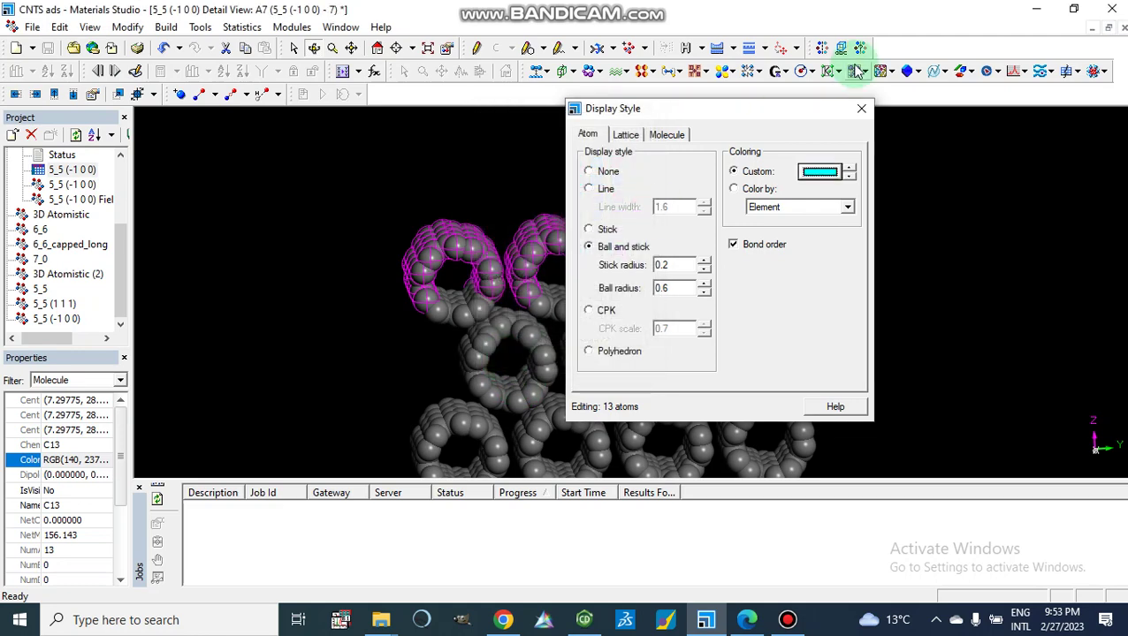
pyautogui.click(857, 108)
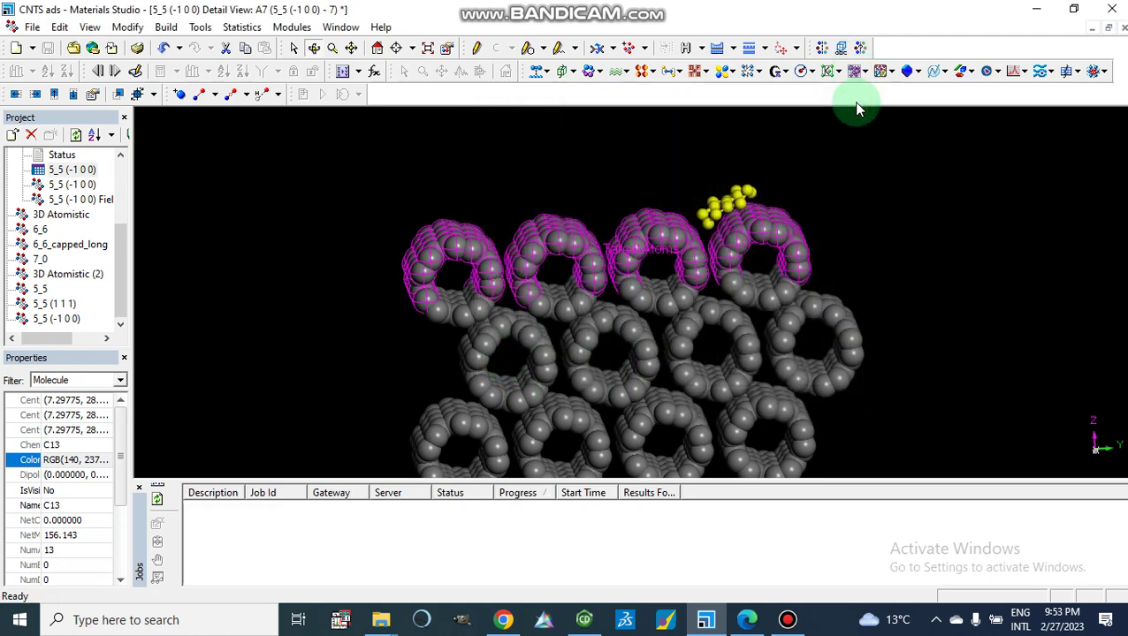
pyautogui.click(837, 171)
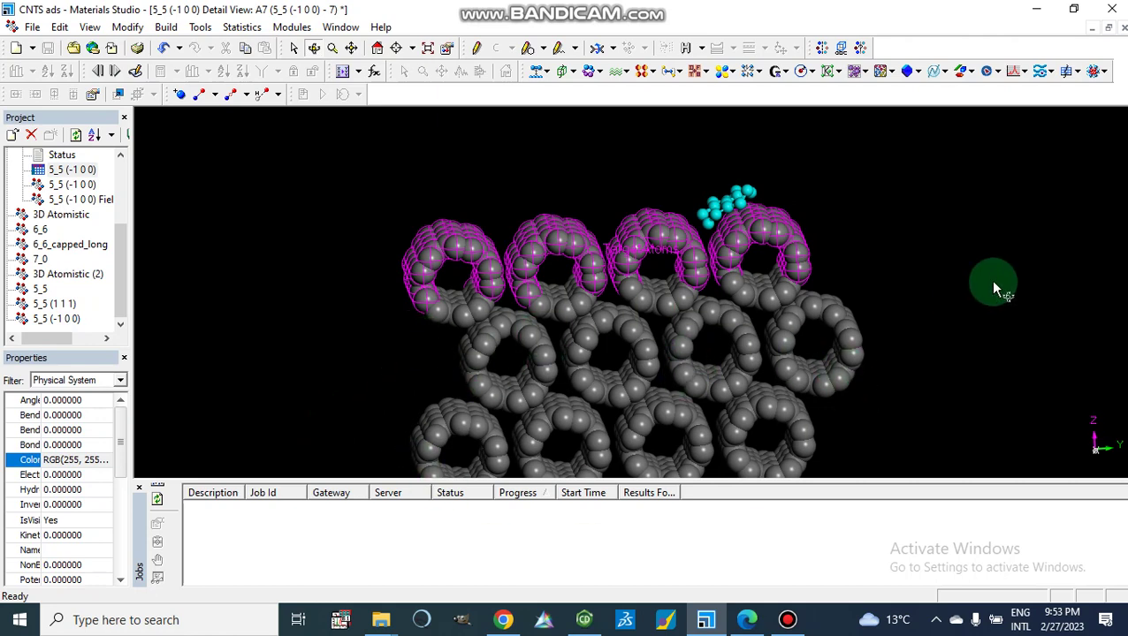
# Switch the structure view's projection from Orthographic to Perspective
pyautogui.moveTo(989, 279); pyautogui.dragTo(962, 289, button='right')
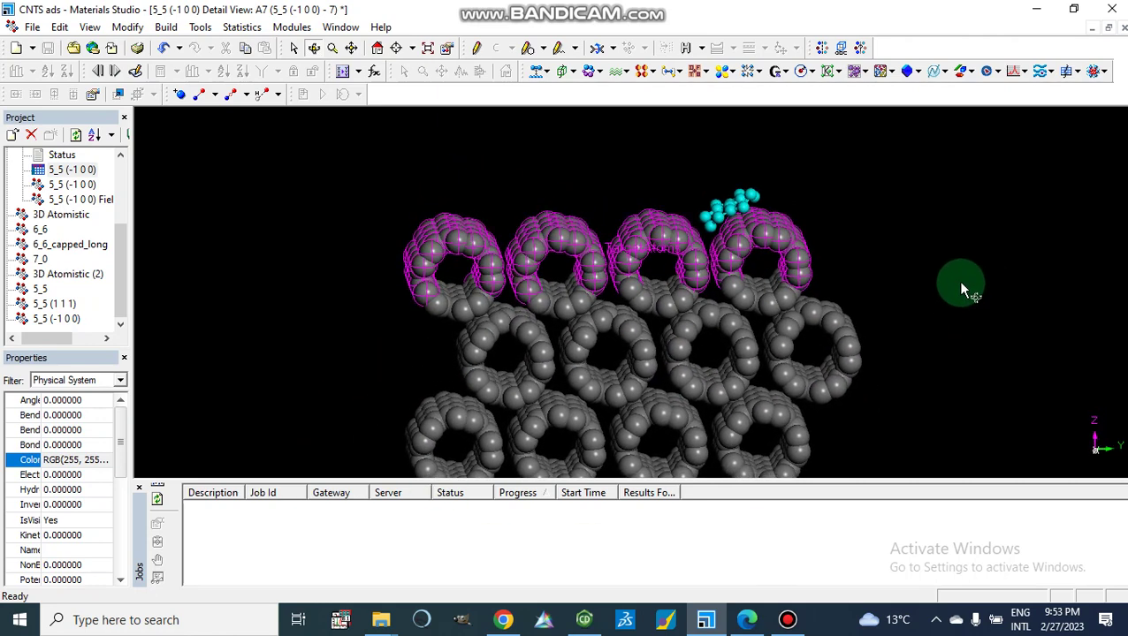
pyautogui.rightClick(370, 368)
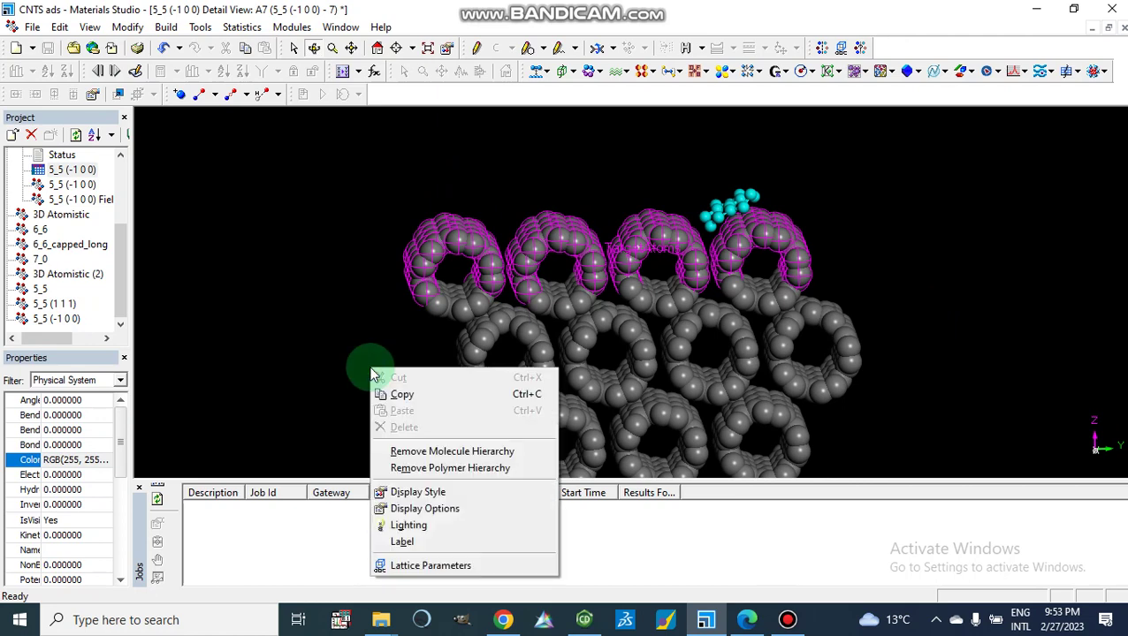
pyautogui.click(433, 510)
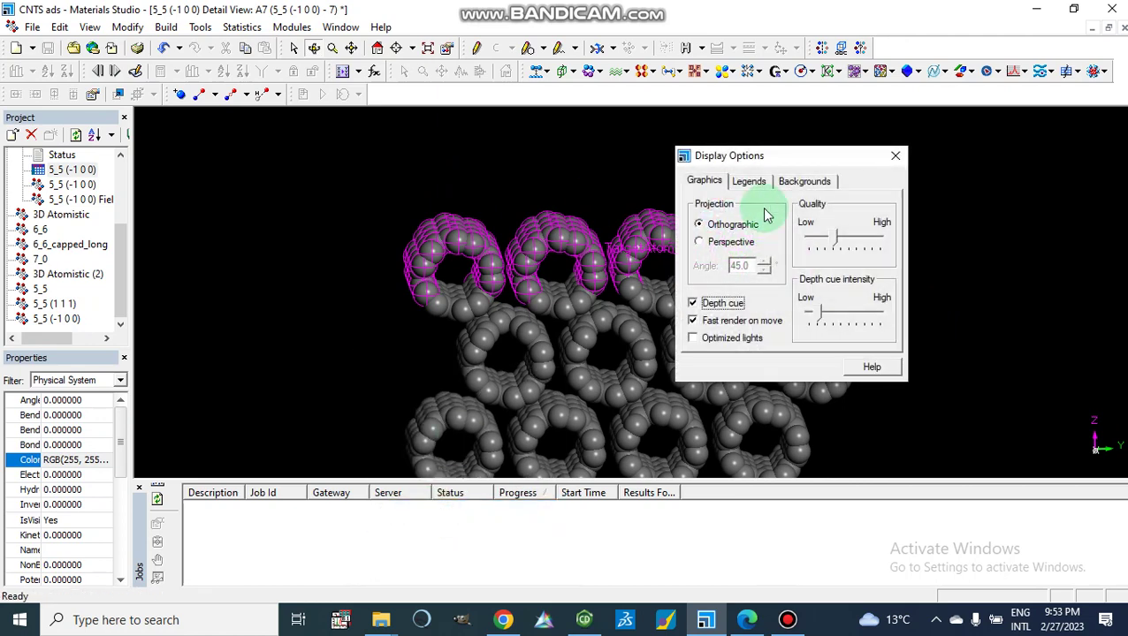
pyautogui.click(704, 242)
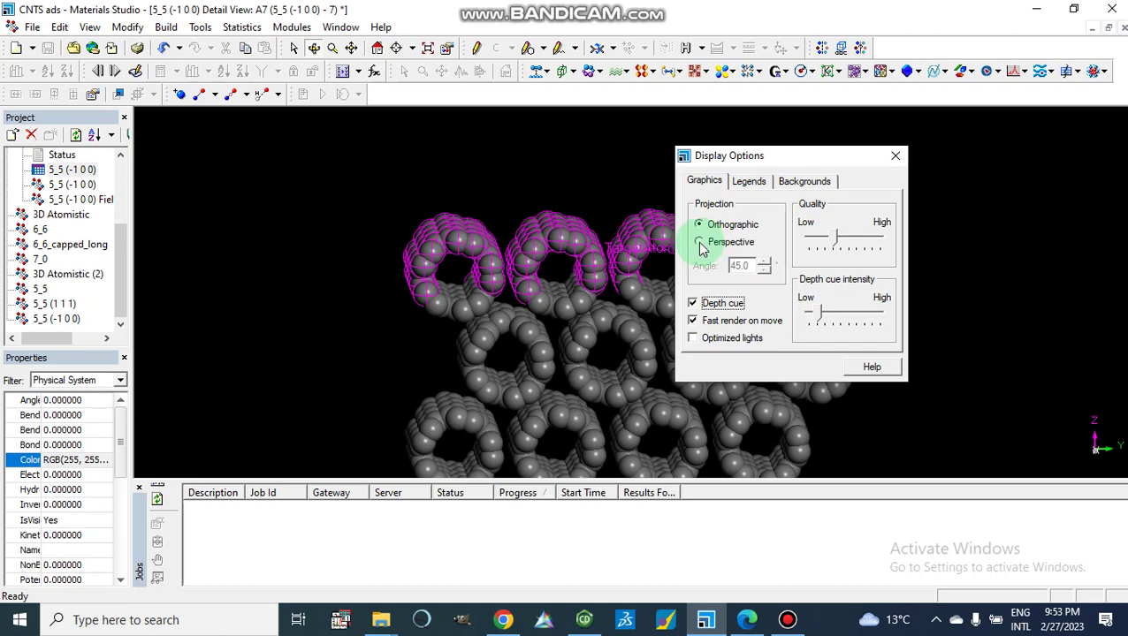
# Change the structure view's solid background color to white
pyautogui.click(801, 183)
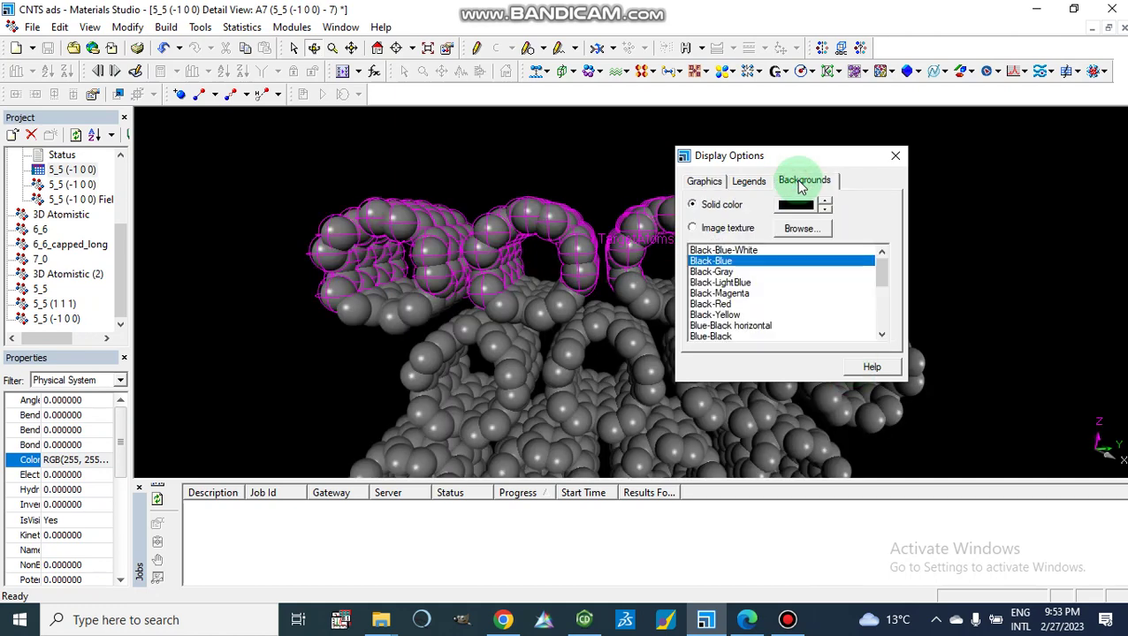
pyautogui.click(797, 209)
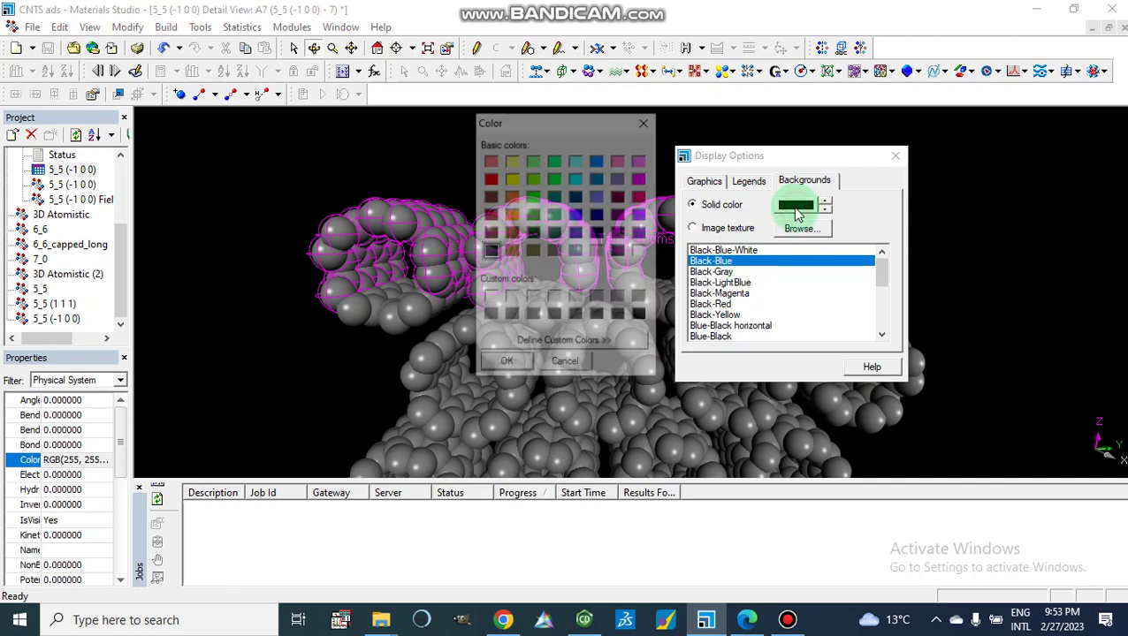
pyautogui.click(640, 252)
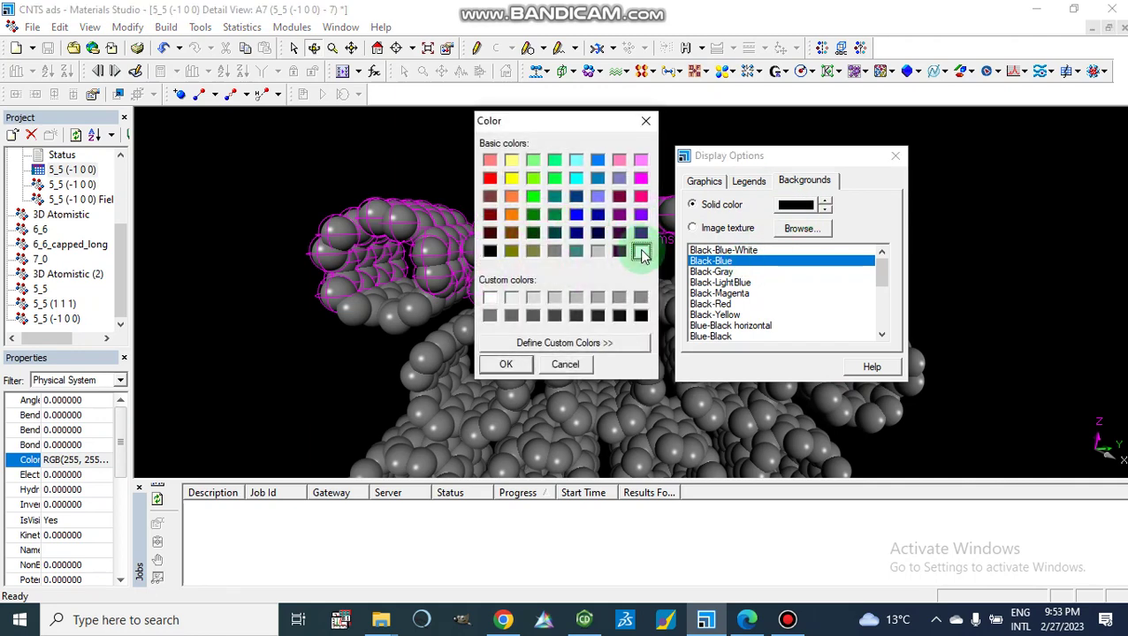
pyautogui.click(504, 366)
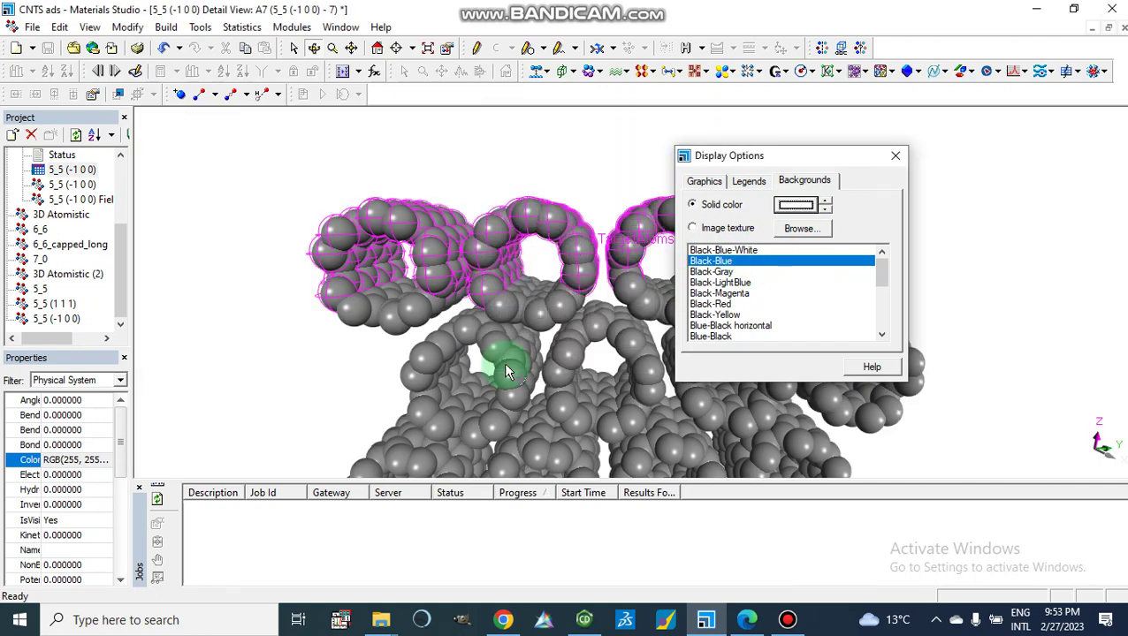
pyautogui.click(895, 155)
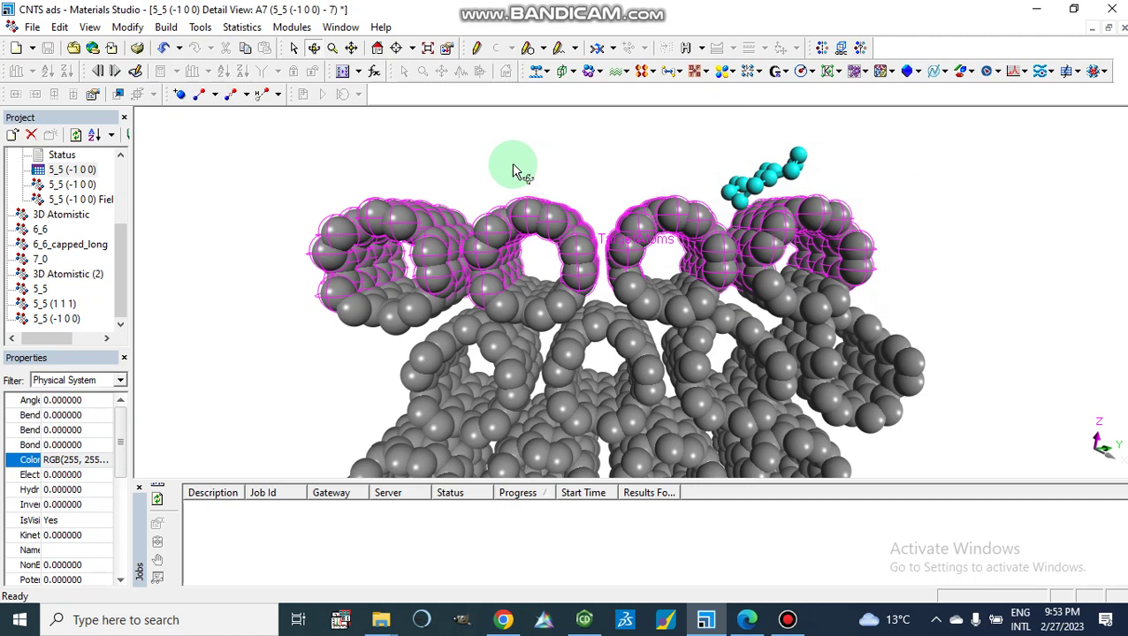
# Open the 5_5 (-1 0 0) Fields document from the Adsorption Anneal results and orient it to show the nanotube ends with the slab's surface upward
pyautogui.moveTo(121, 255); pyautogui.dragTo(121, 215)
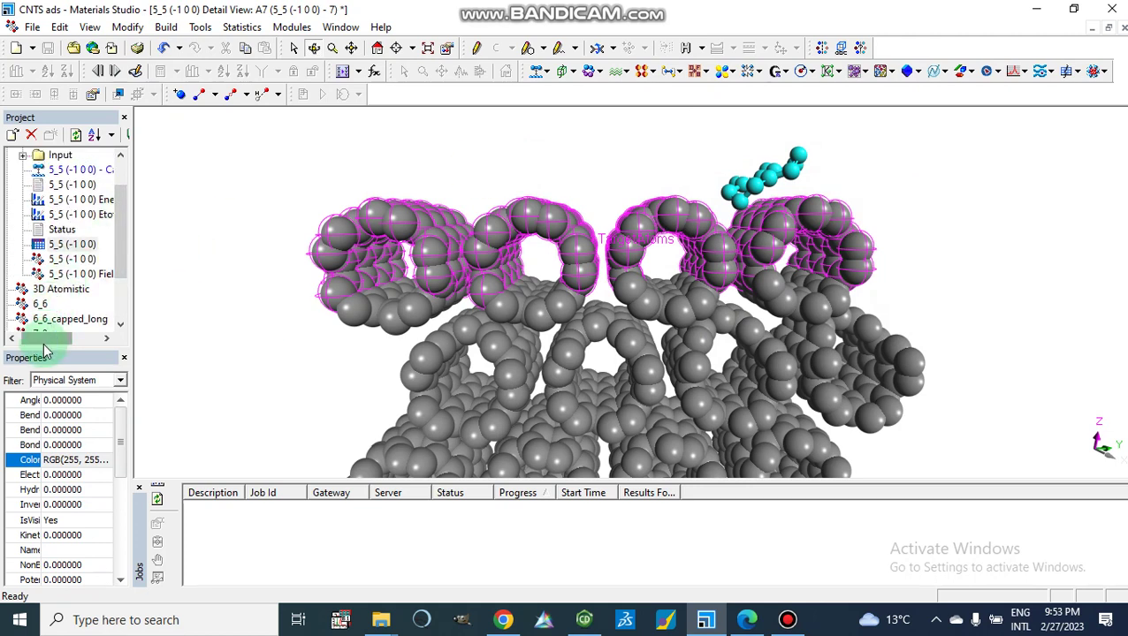
pyautogui.moveTo(46, 339)
pyautogui.mouseDown()
pyautogui.moveTo(25, 345)
pyautogui.moveTo(62, 319)
pyautogui.moveTo(53, 345)
pyautogui.moveTo(84, 334)
pyautogui.moveTo(48, 330)
pyautogui.moveTo(53, 341)
pyautogui.mouseUp()
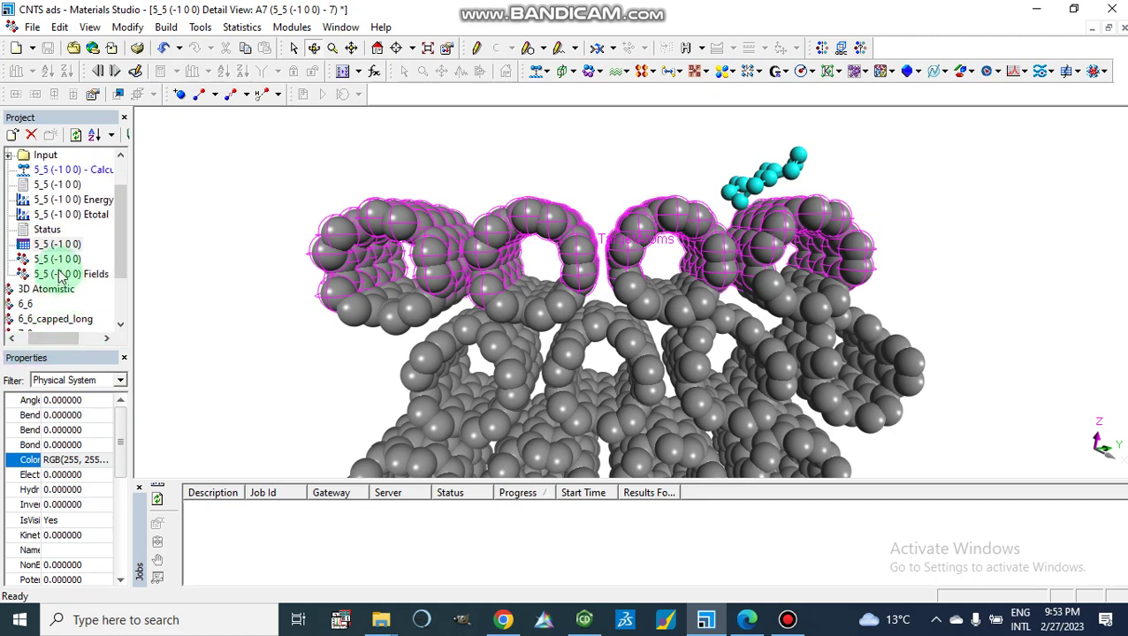
pyautogui.doubleClick(59, 274)
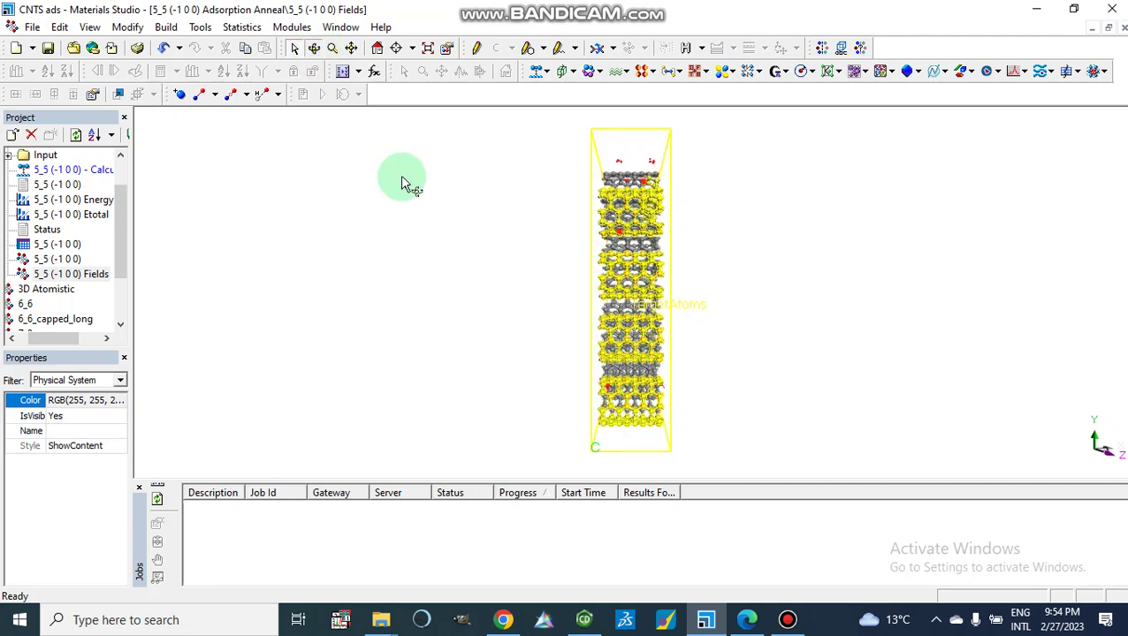
pyautogui.click(315, 49)
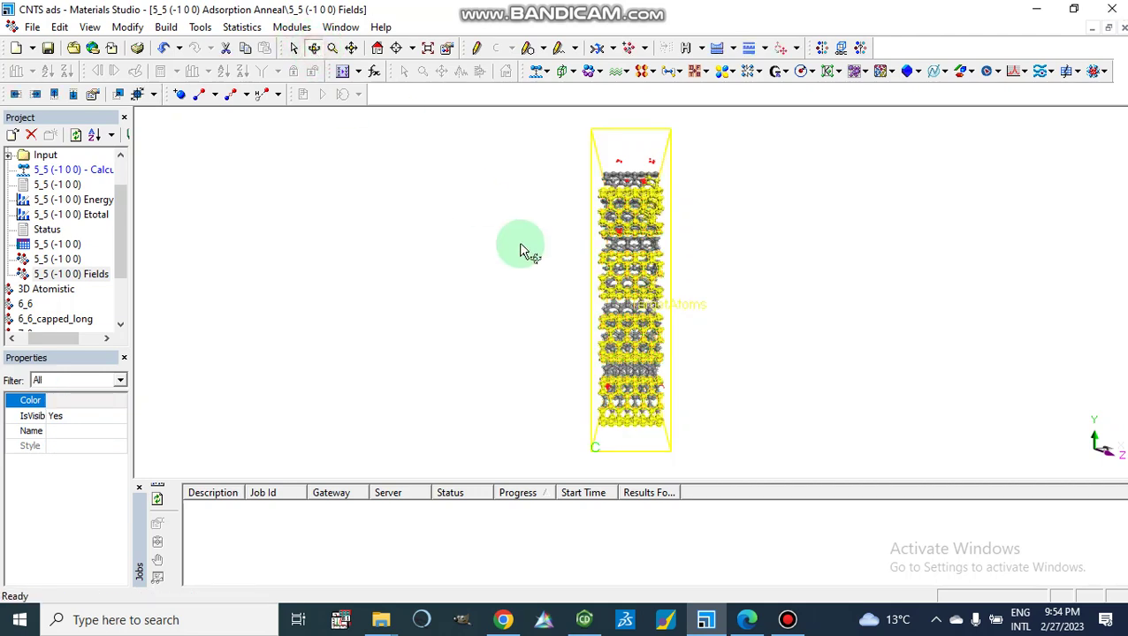
pyautogui.moveTo(519, 244); pyautogui.dragTo(557, 382)
pyautogui.moveTo(557, 384); pyautogui.dragTo(831, 343, button='right')
pyautogui.scroll(5, 831, 343)
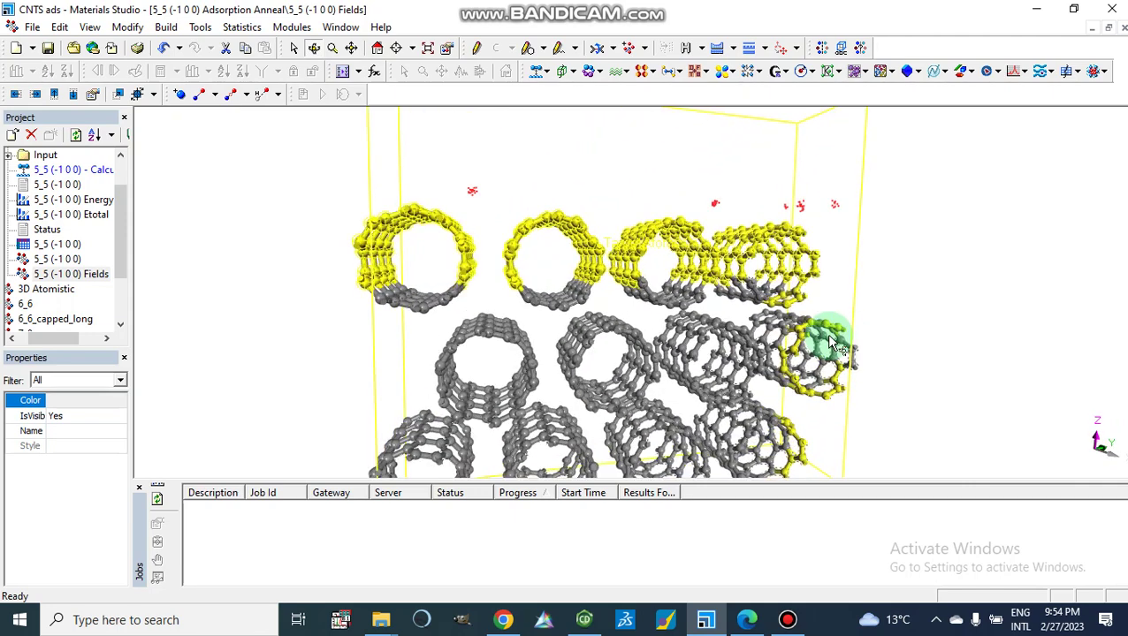
pyautogui.moveTo(658, 205); pyautogui.dragTo(652, 202, button='right')
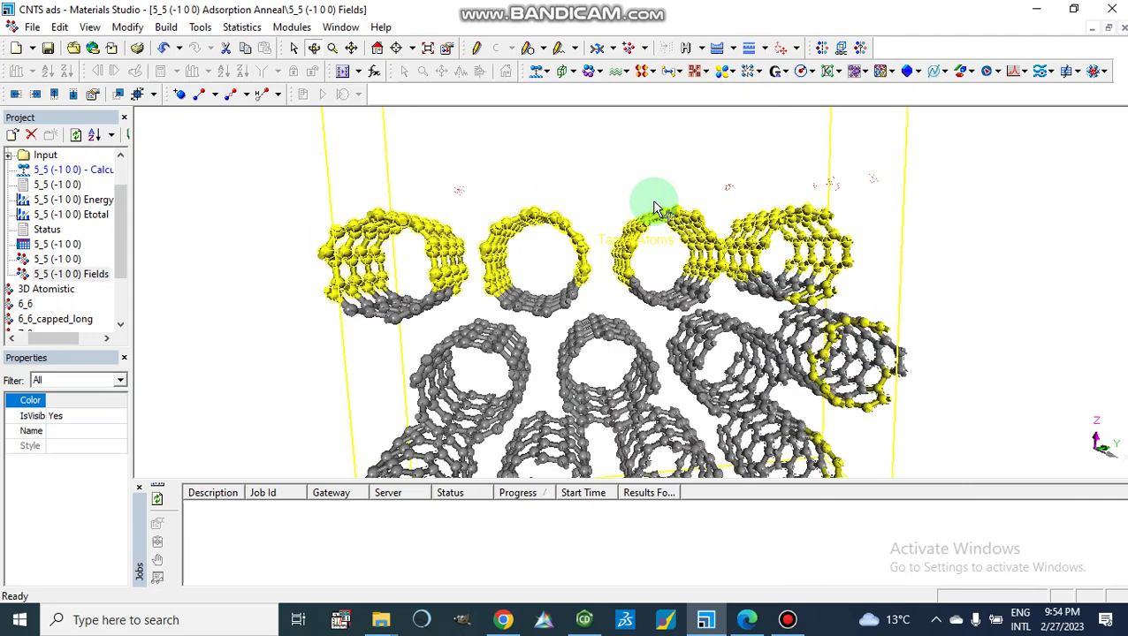
# Change the adsorption field's display style from Dots to Volume
pyautogui.rightClick(258, 227)
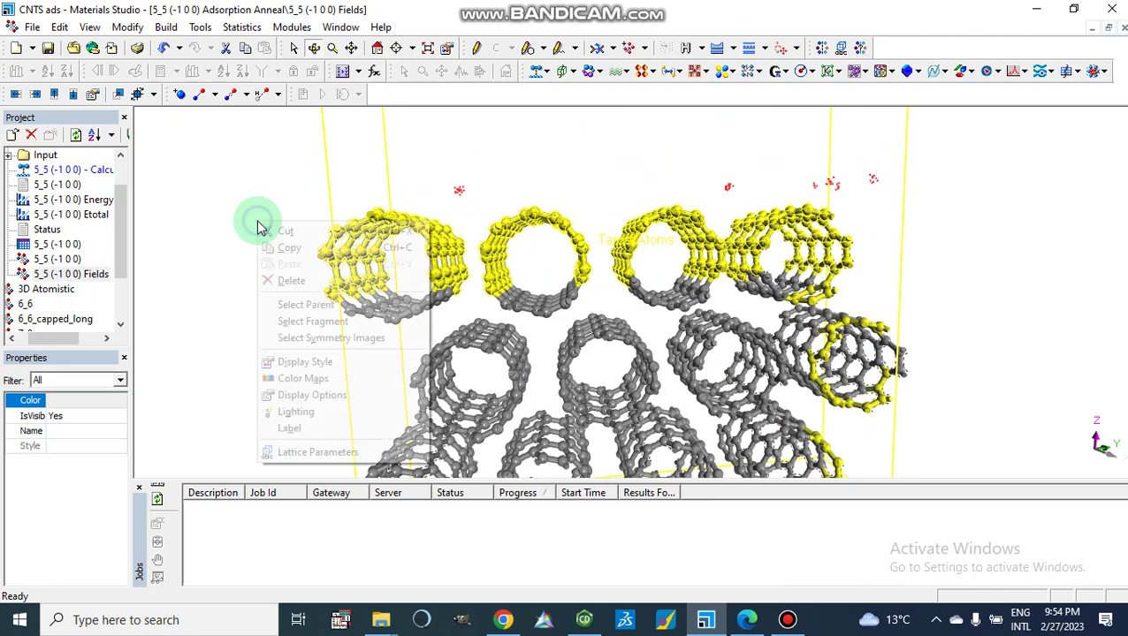
pyautogui.click(318, 359)
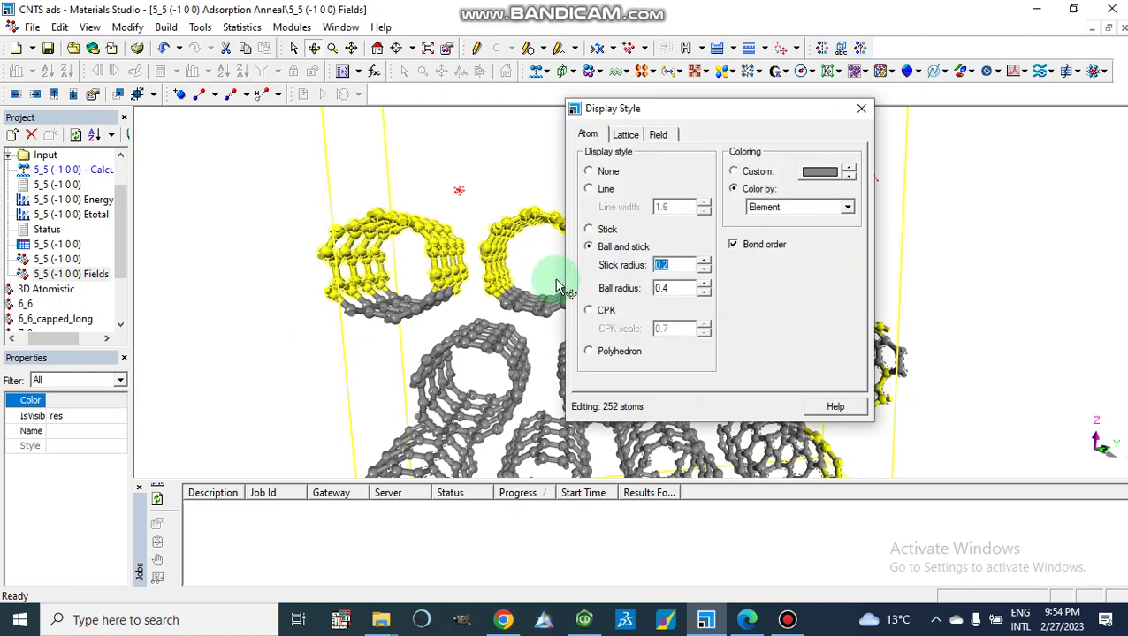
pyautogui.click(659, 135)
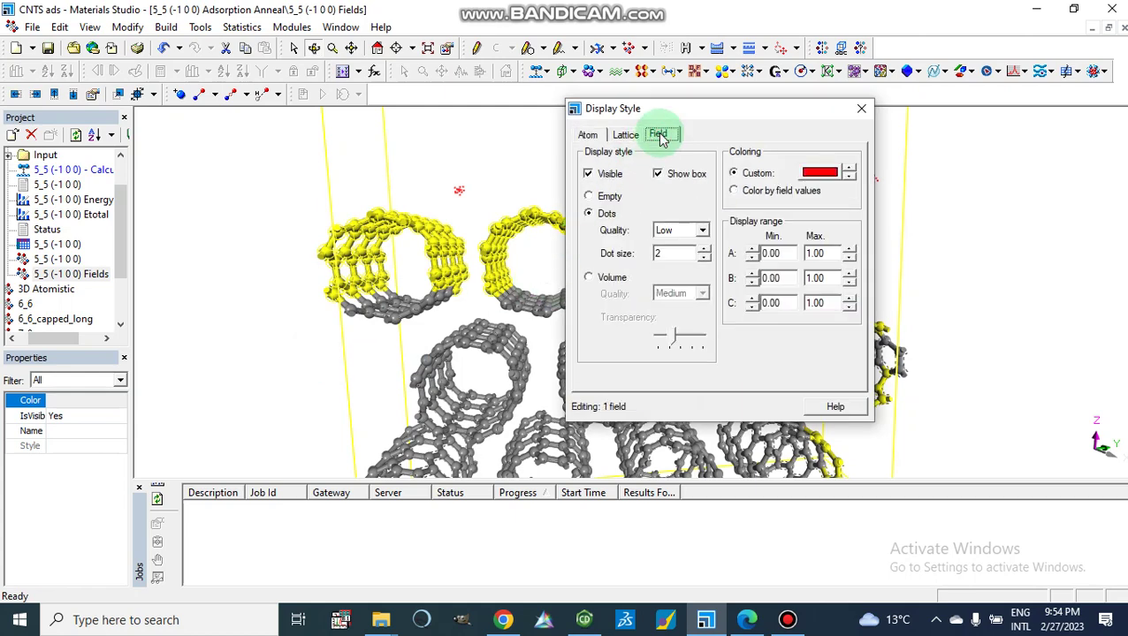
pyautogui.click(590, 278)
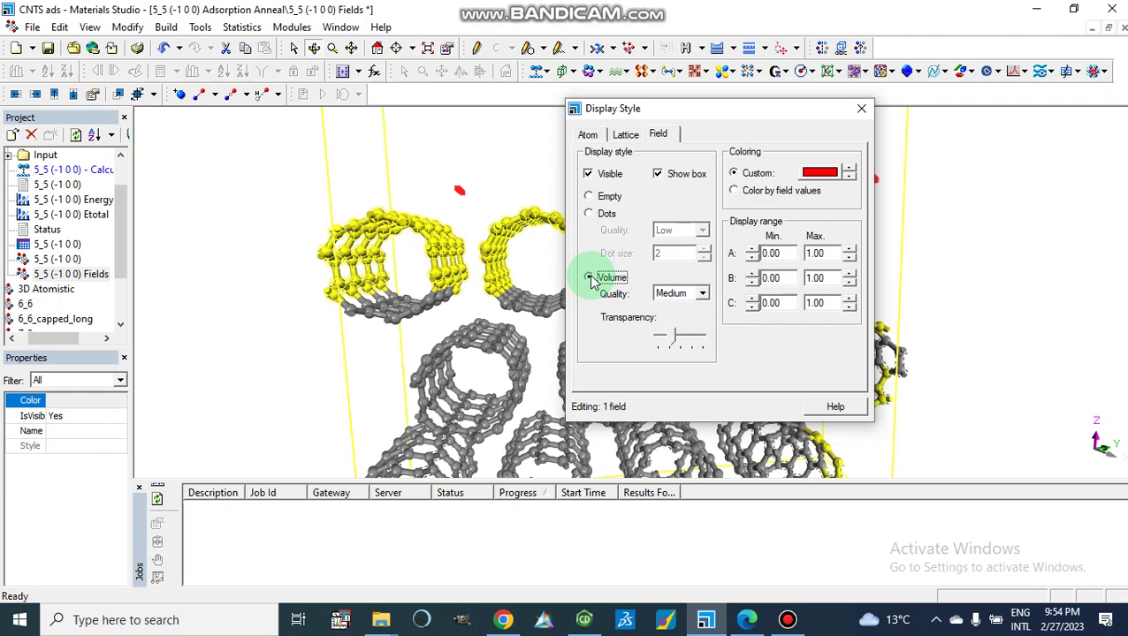
pyautogui.click(829, 174)
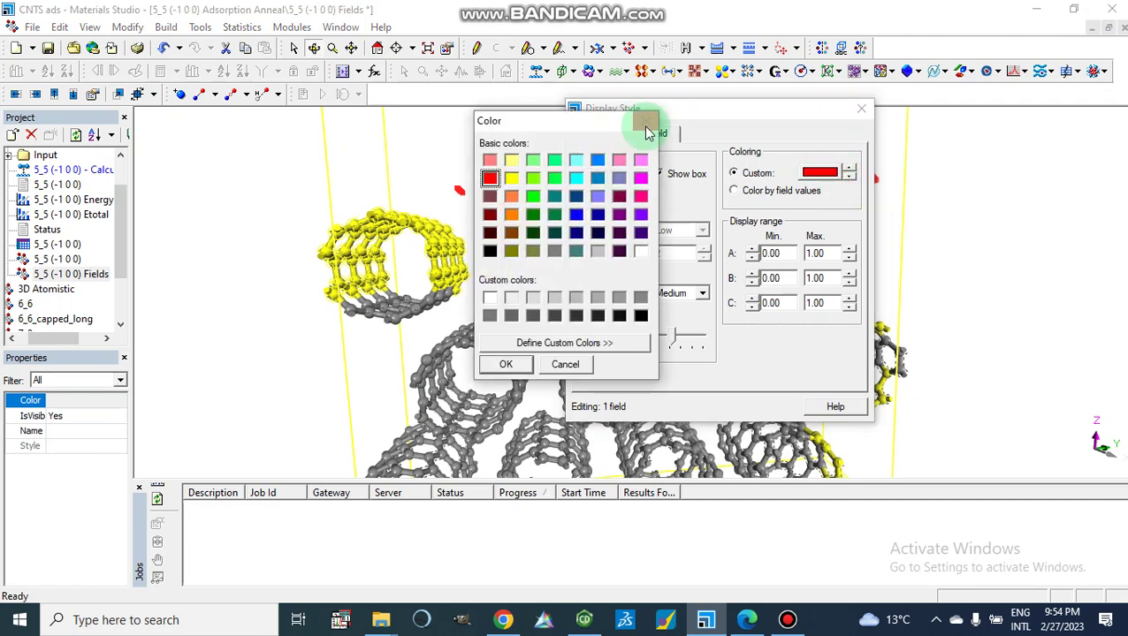
pyautogui.click(648, 122)
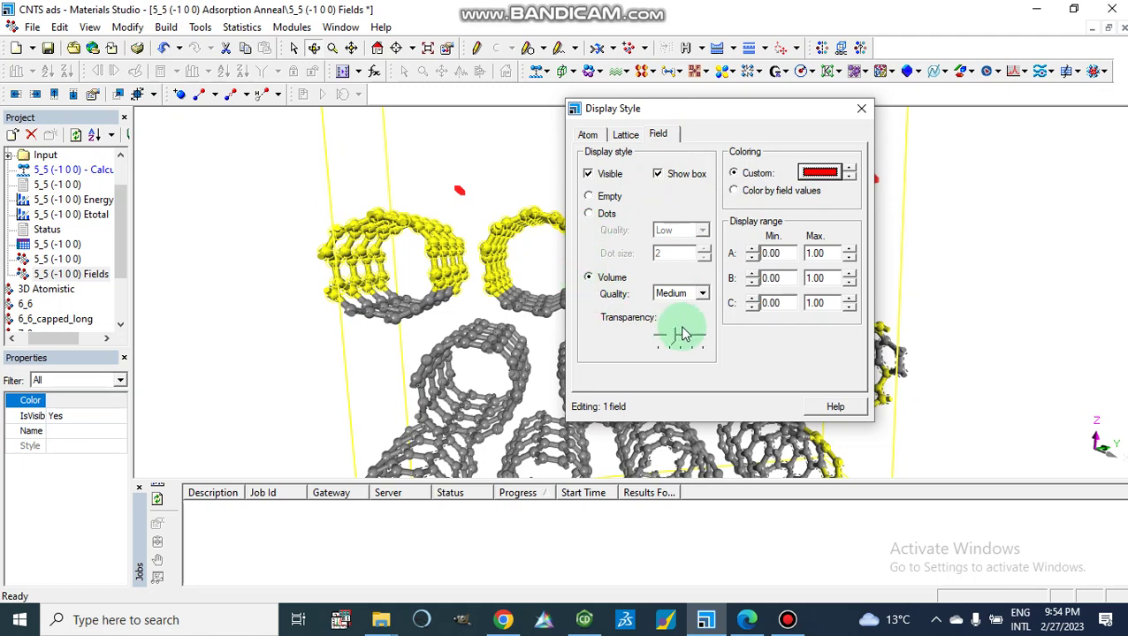
pyautogui.moveTo(683, 334); pyautogui.dragTo(674, 335)
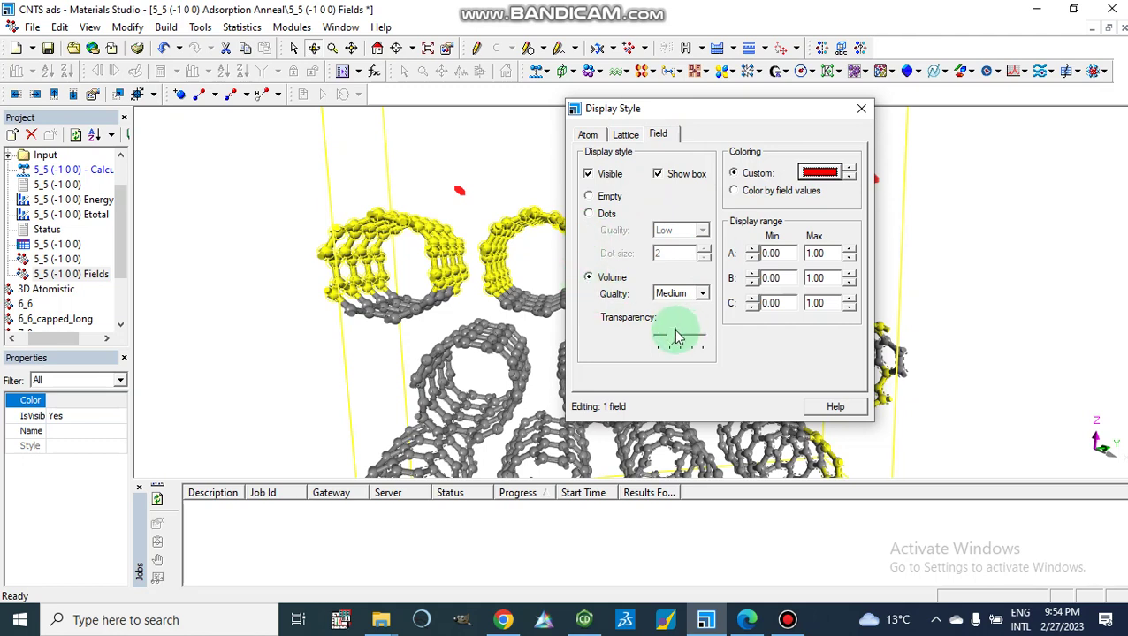
pyautogui.click(859, 112)
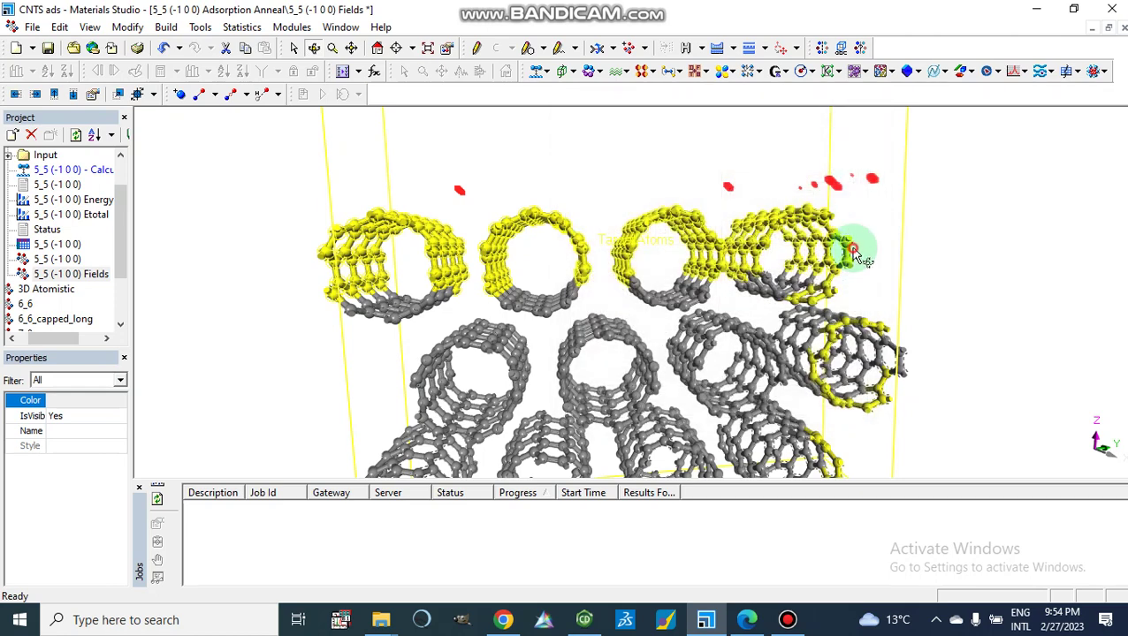
# Set the lattice display of the Fields structure to None
pyautogui.moveTo(852, 250)
pyautogui.mouseDown()
pyautogui.moveTo(834, 256)
pyautogui.moveTo(848, 256)
pyautogui.mouseUp()
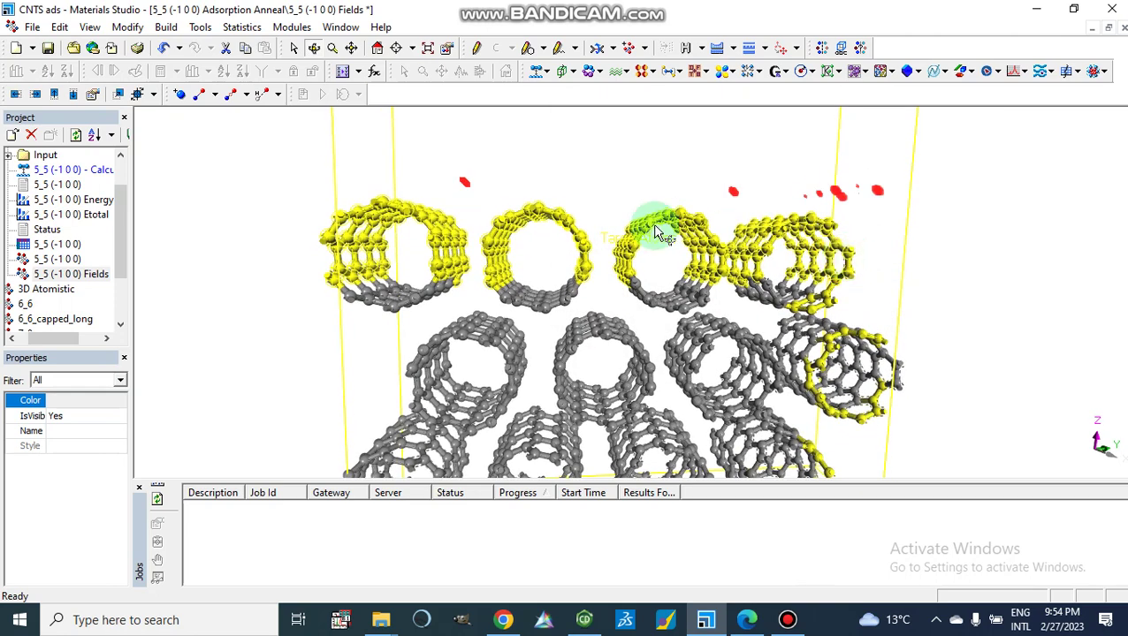
pyautogui.moveTo(657, 234); pyautogui.dragTo(591, 173)
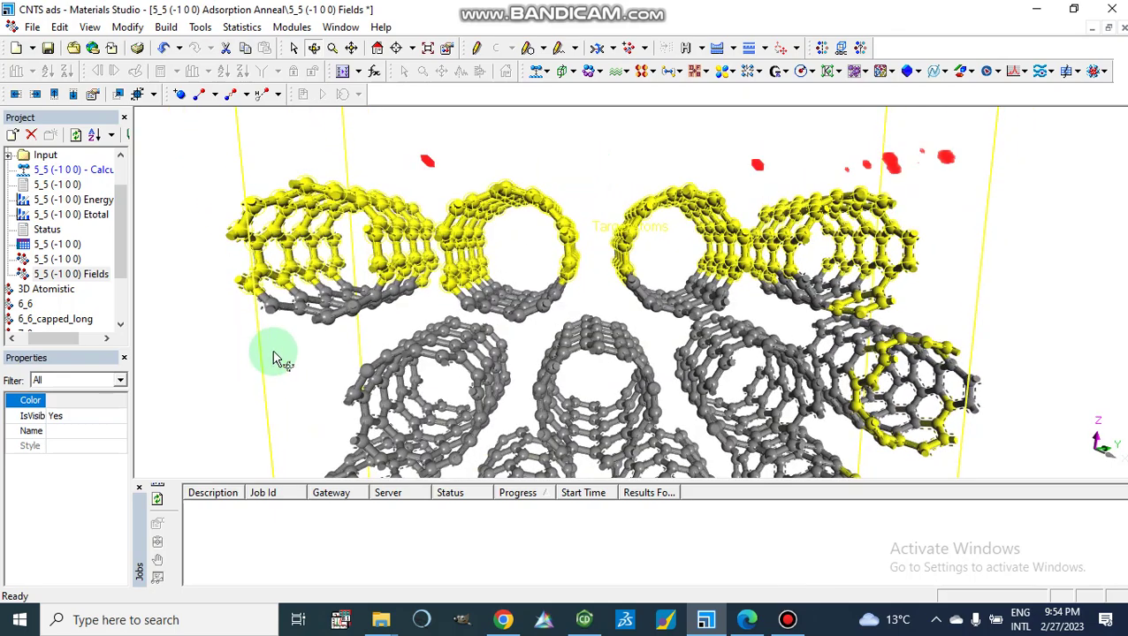
pyautogui.scroll(-4, 274, 358)
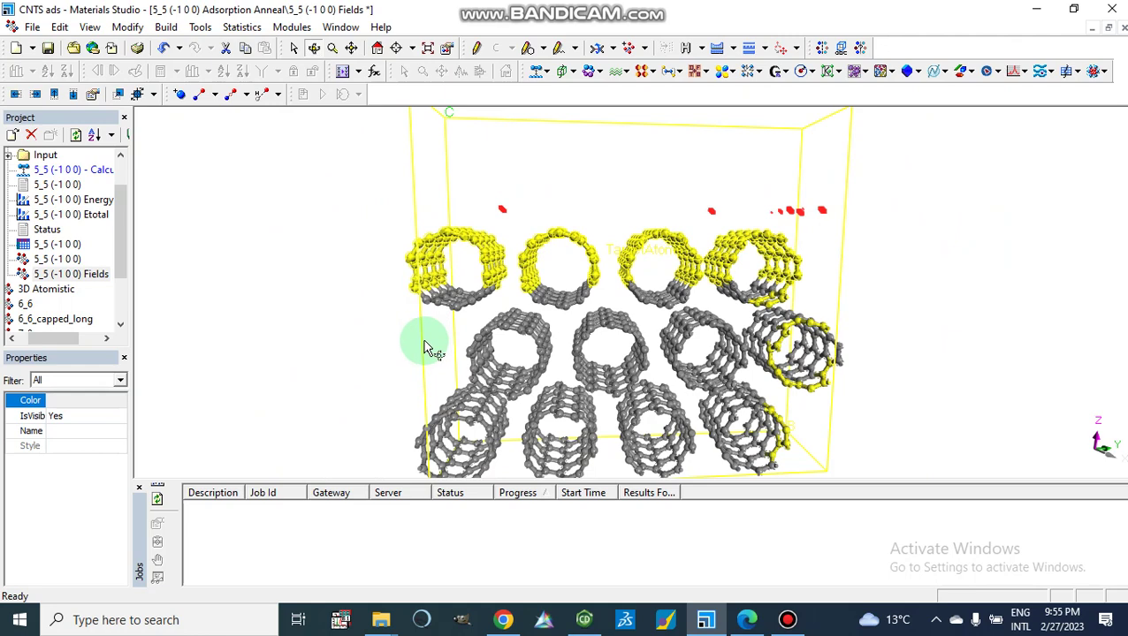
pyautogui.rightClick(346, 345)
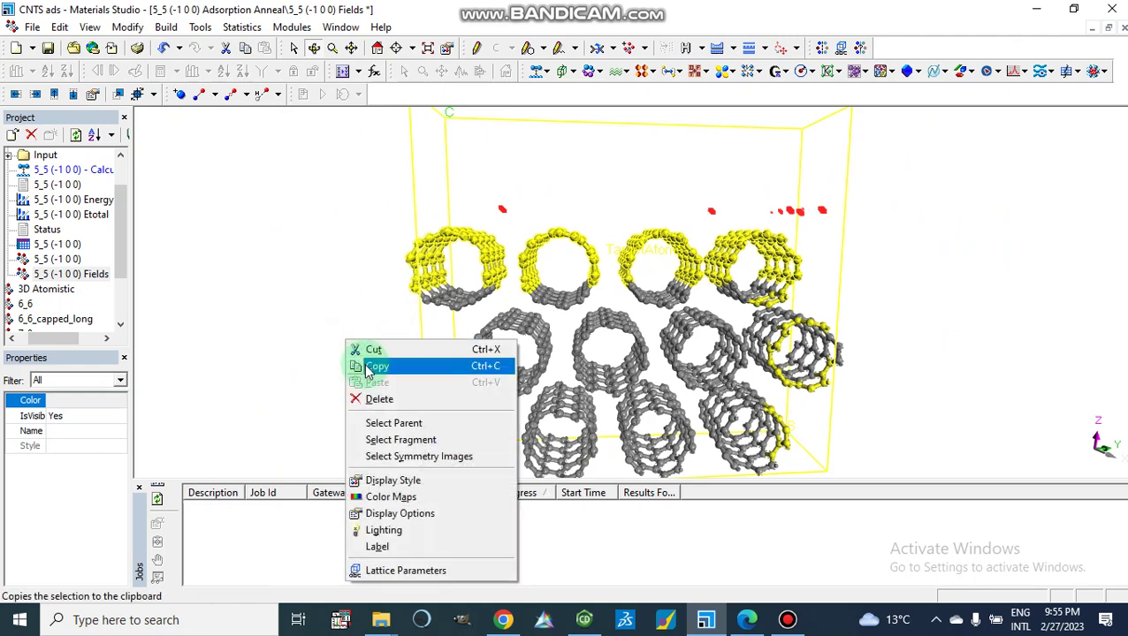
pyautogui.click(390, 483)
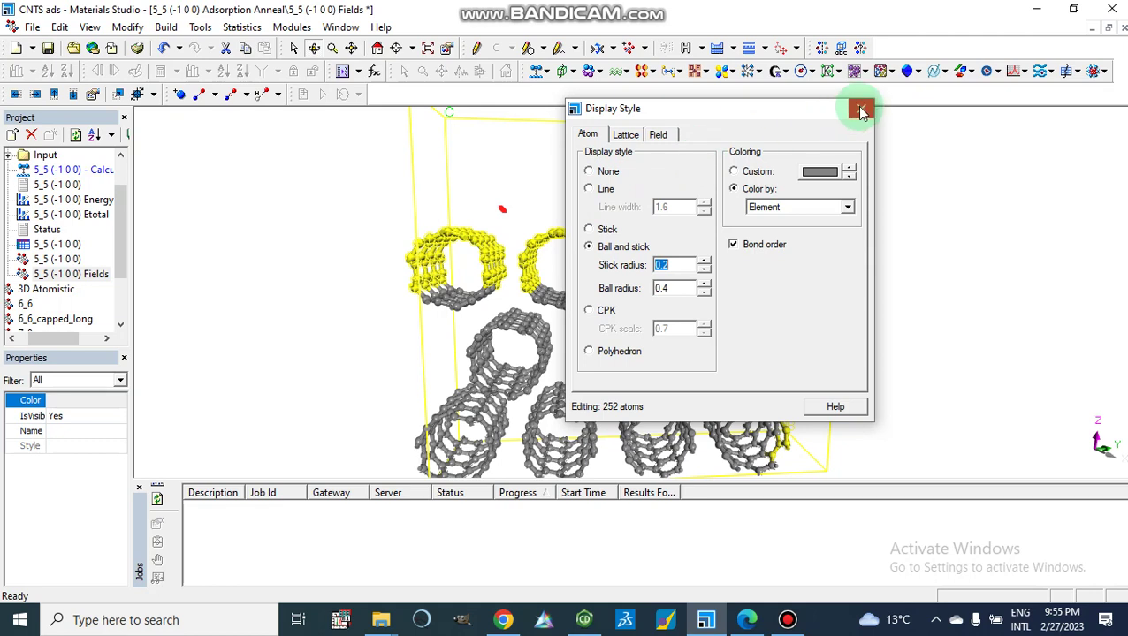
pyautogui.click(625, 135)
pyautogui.click(733, 171)
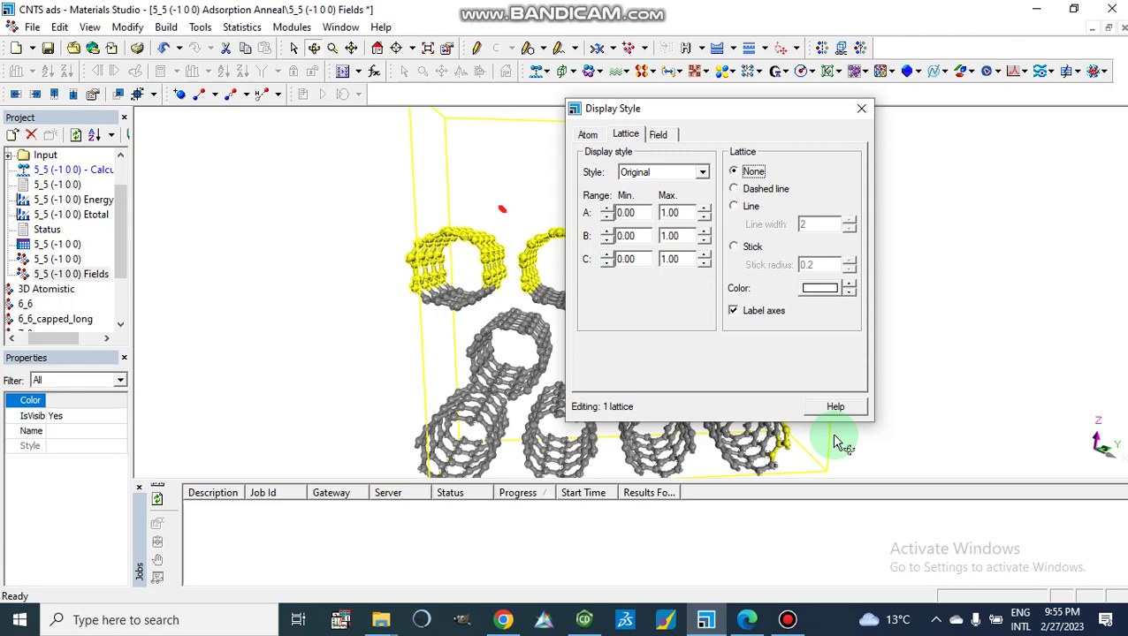
pyautogui.click(860, 111)
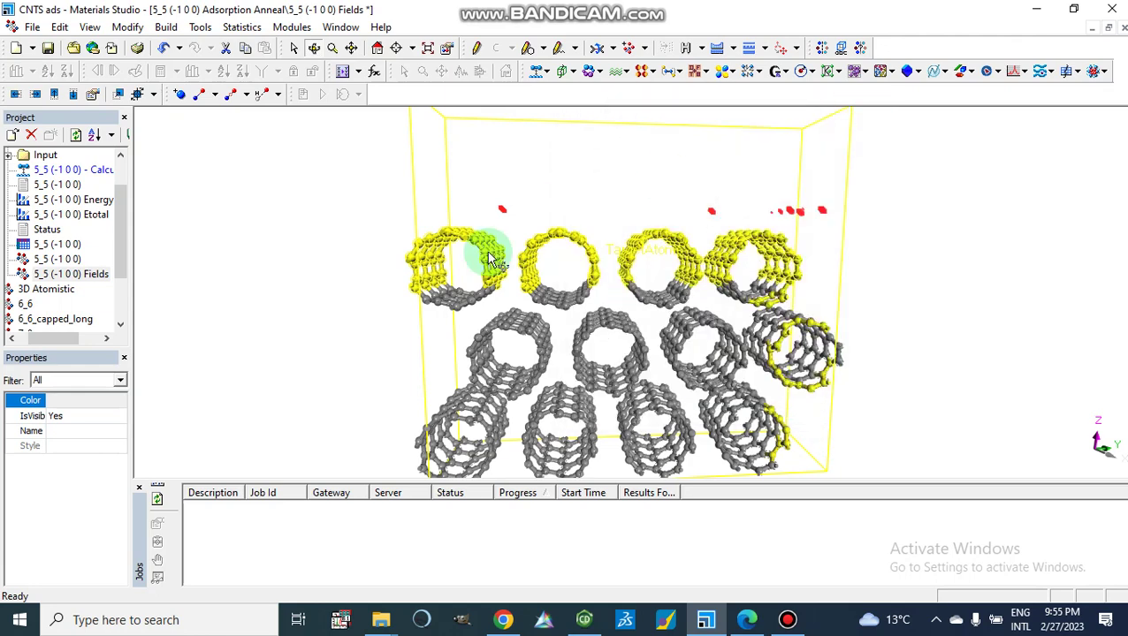
# Change the solid background color of the Fields view to black
pyautogui.rightClick(298, 254)
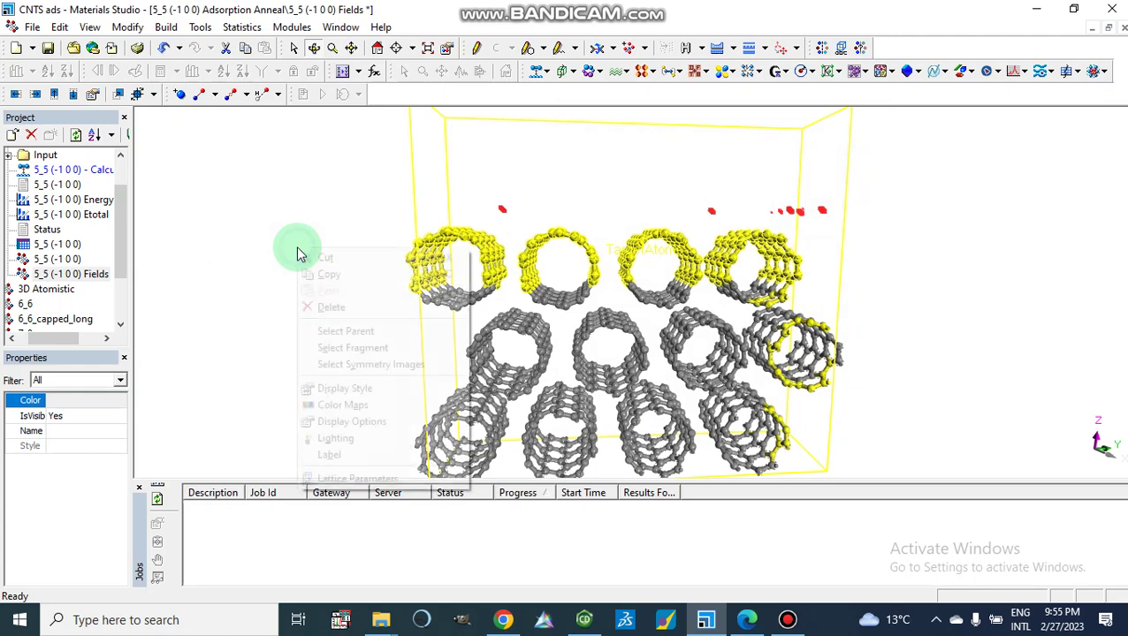
pyautogui.click(341, 423)
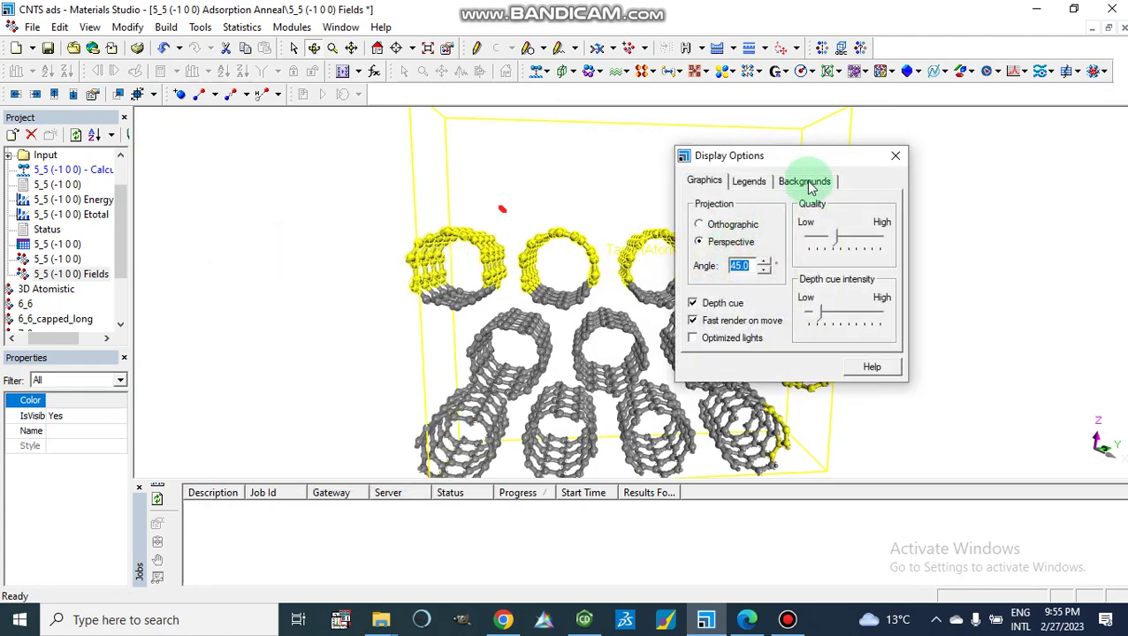
pyautogui.click(811, 180)
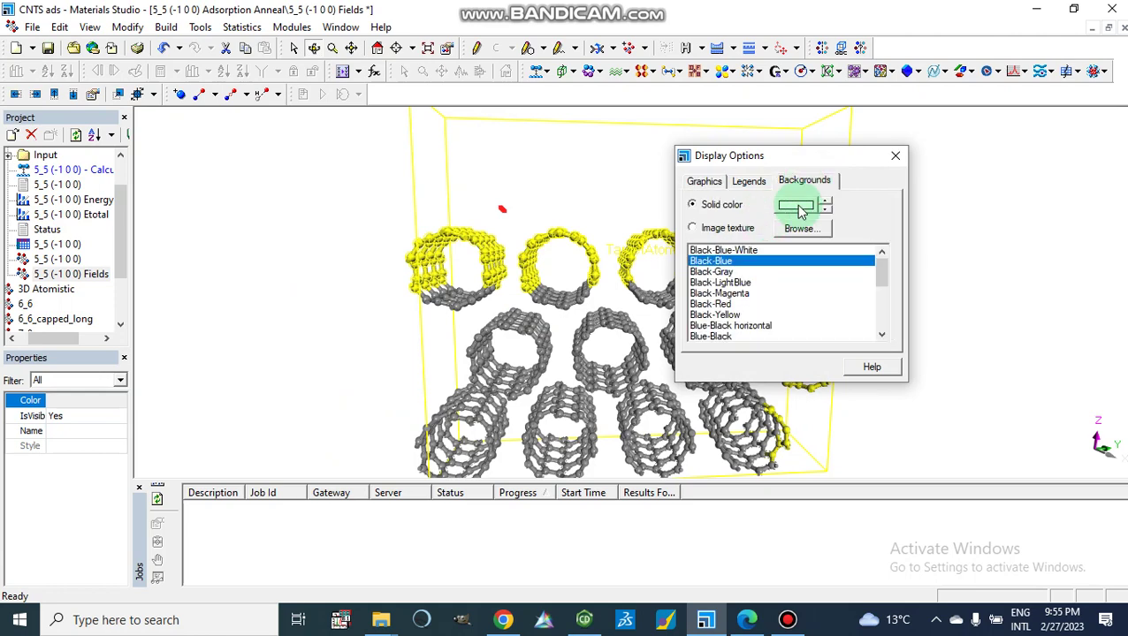
pyautogui.click(796, 205)
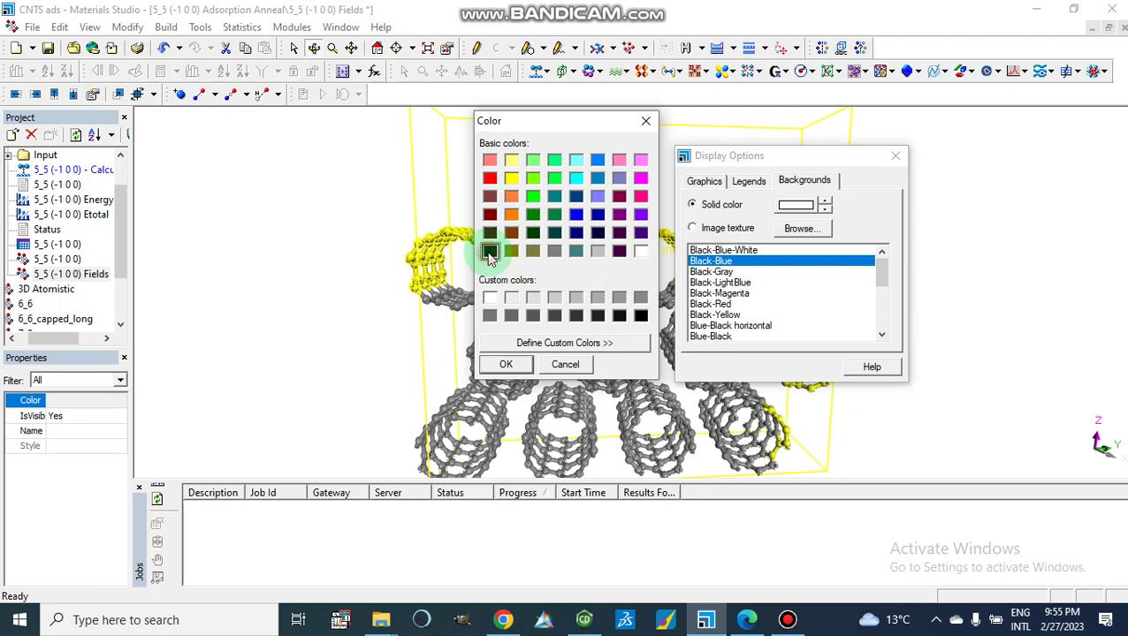
pyautogui.click(490, 253)
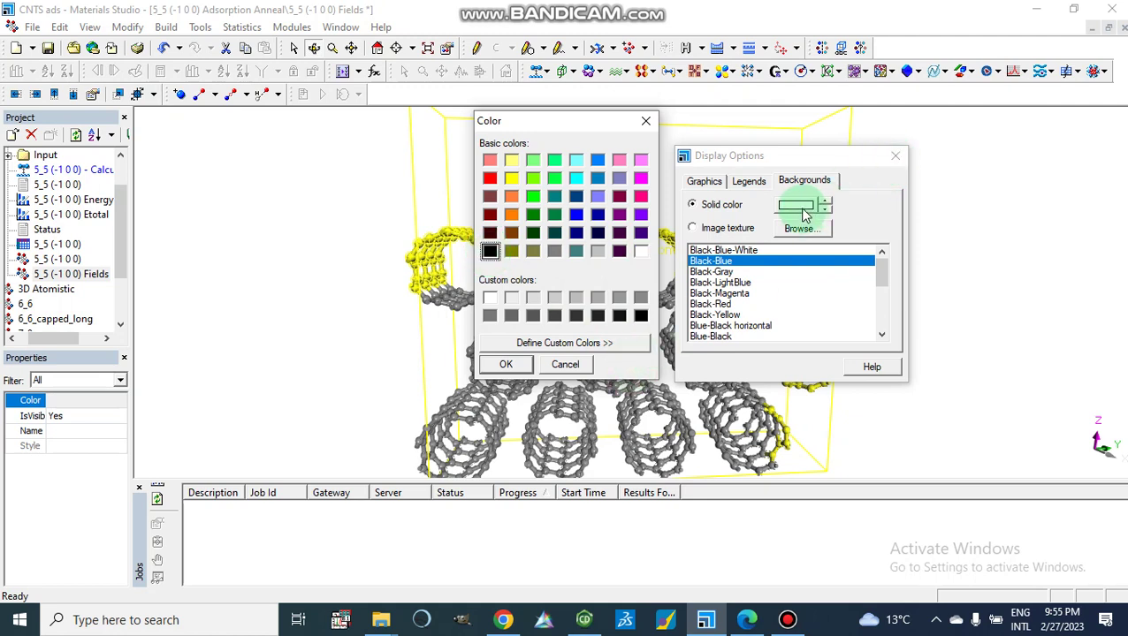
pyautogui.click(506, 364)
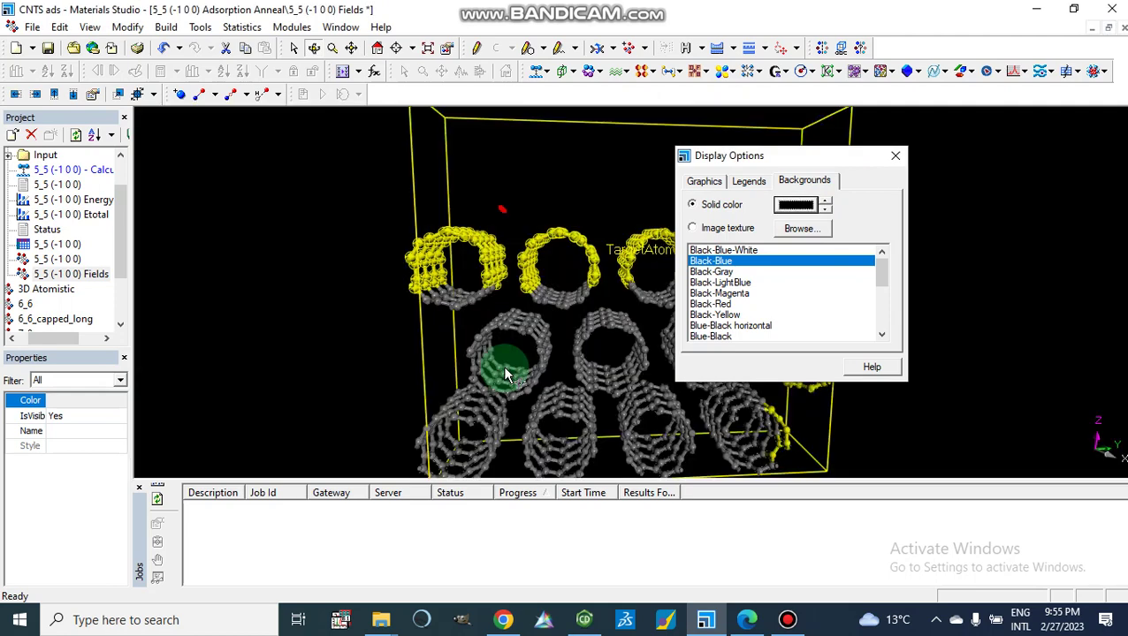
pyautogui.click(898, 155)
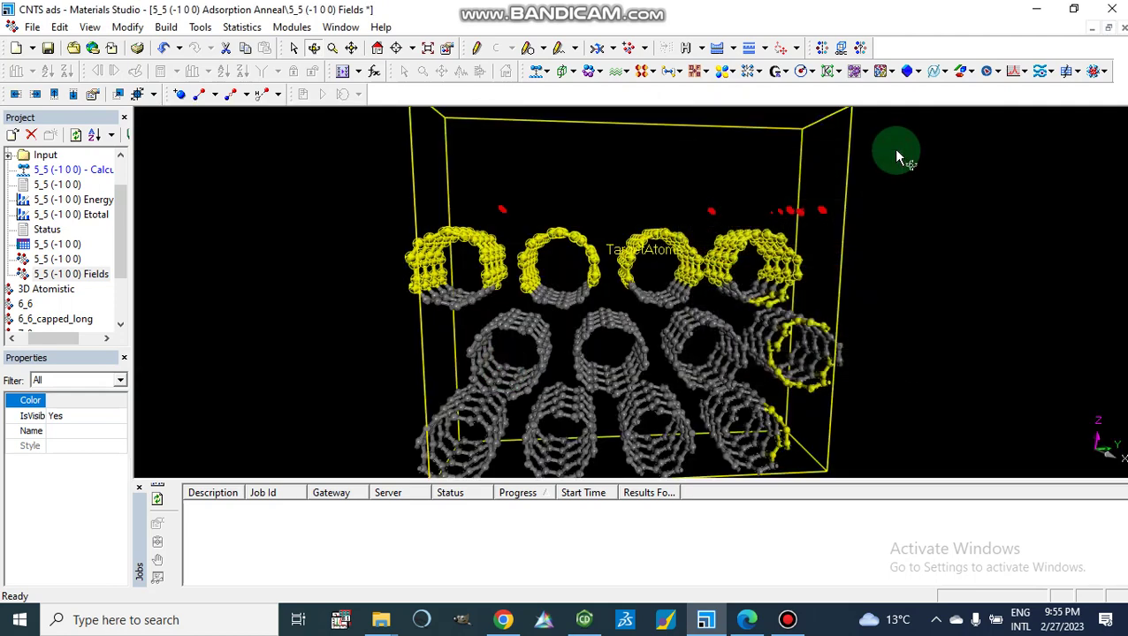
# Clear the selection and inspect the red field regions above the uppermost row of nanotubes
pyautogui.moveTo(899, 209); pyautogui.dragTo(613, 205, button='right')
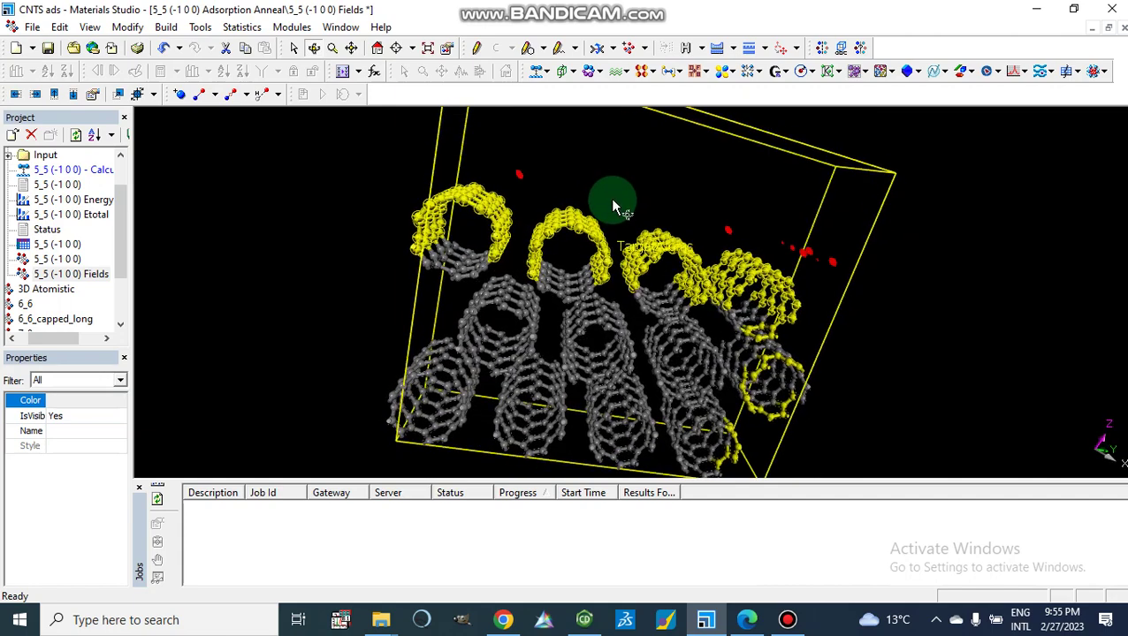
pyautogui.moveTo(485, 181); pyautogui.dragTo(928, 302, button='right')
pyautogui.click(835, 253)
pyautogui.scroll(5, 924, 292)
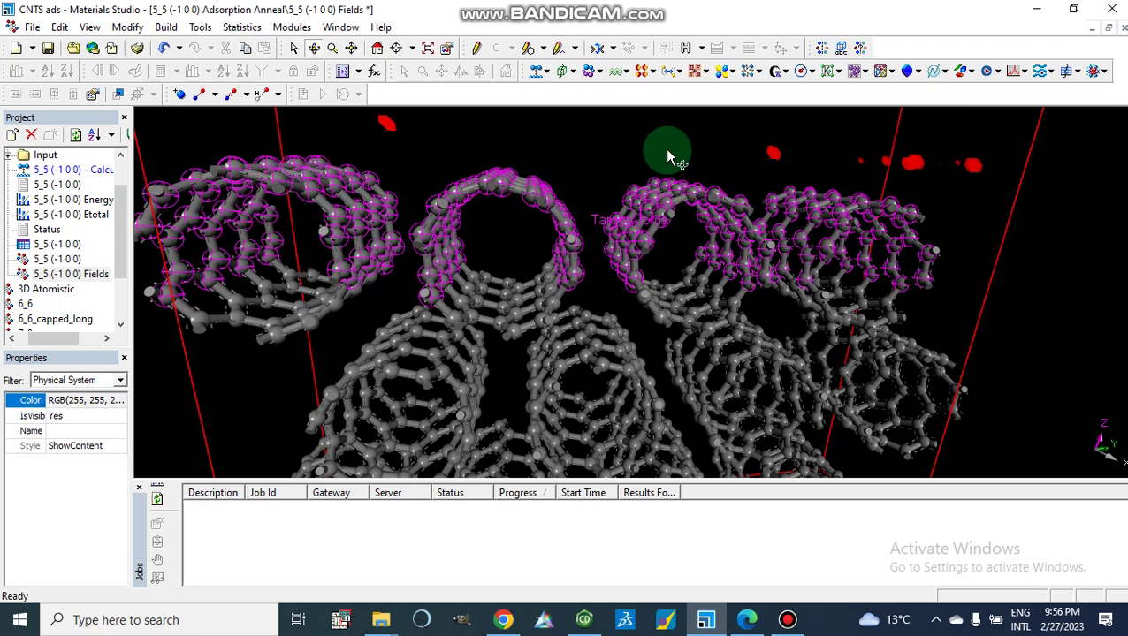
pyautogui.scroll(-5, 668, 158)
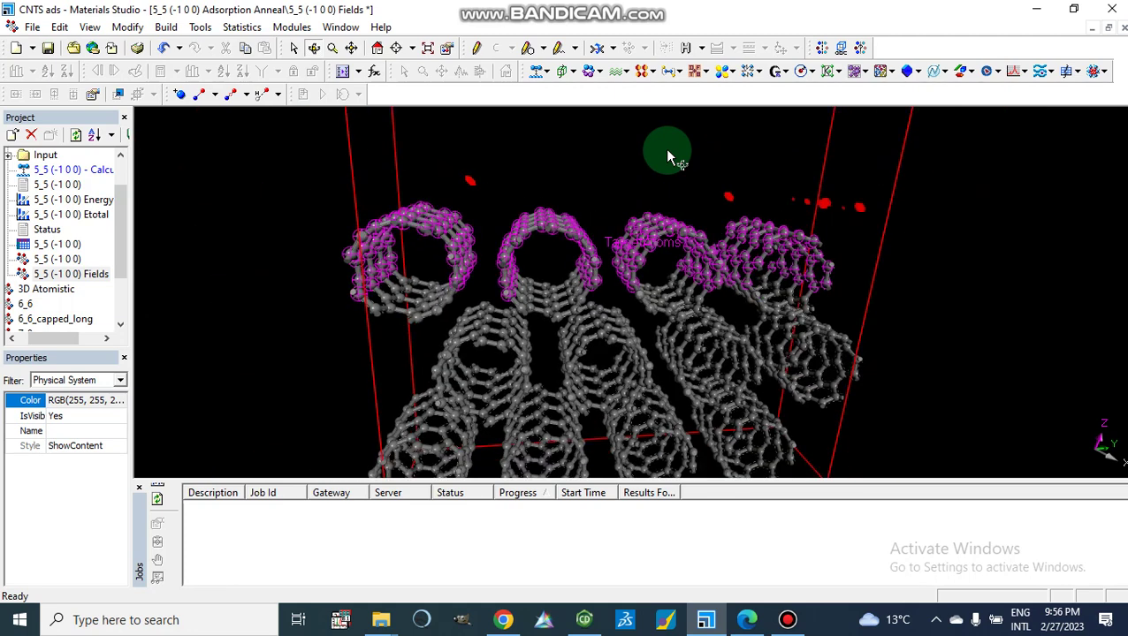